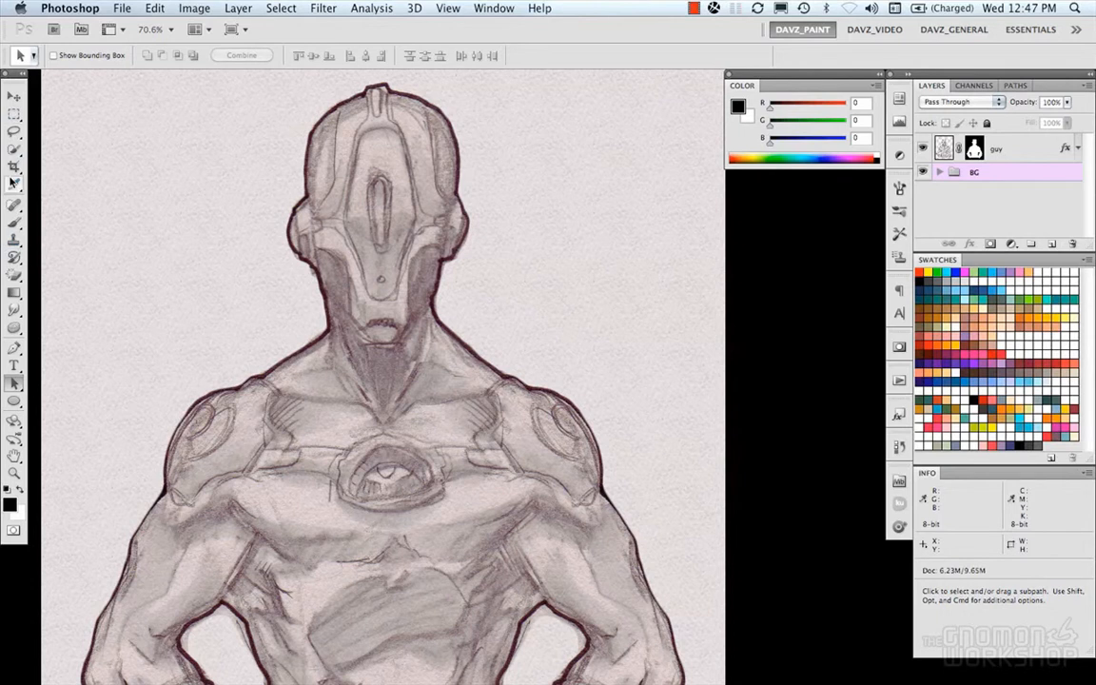
- Look at the brush and healing tool variants and the Clone Stamp, ending with the Brush Tool active
{"action": "left_click", "coordinate": [16, 224]}
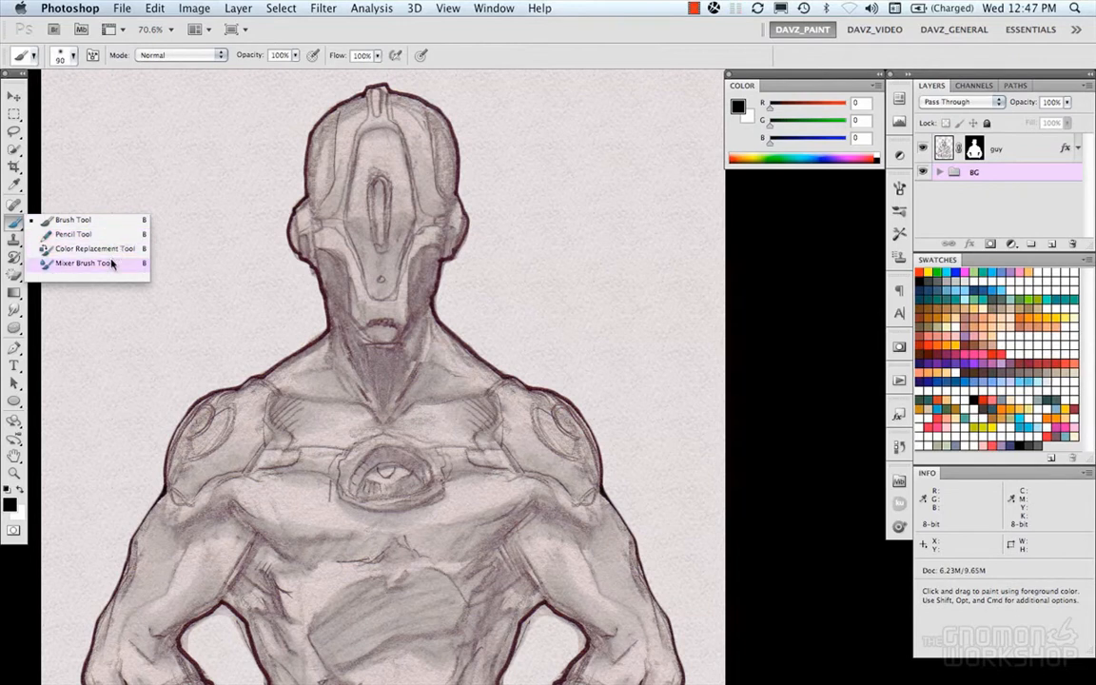
{"action": "left_click", "coordinate": [18, 226]}
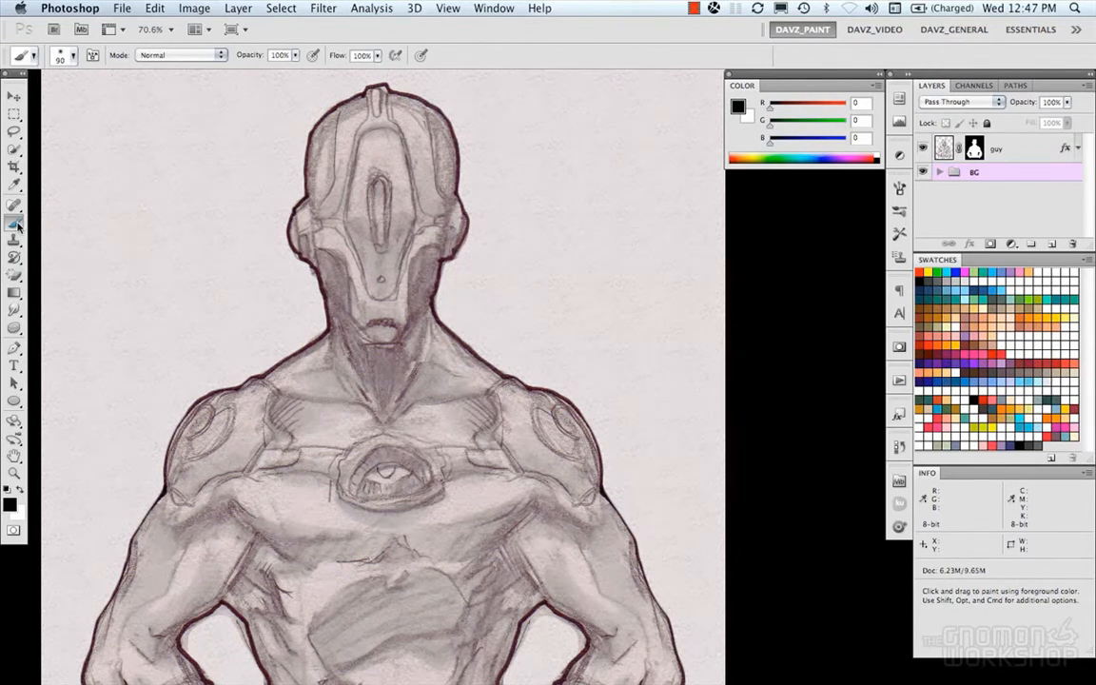
{"action": "left_click", "coordinate": [14, 205]}
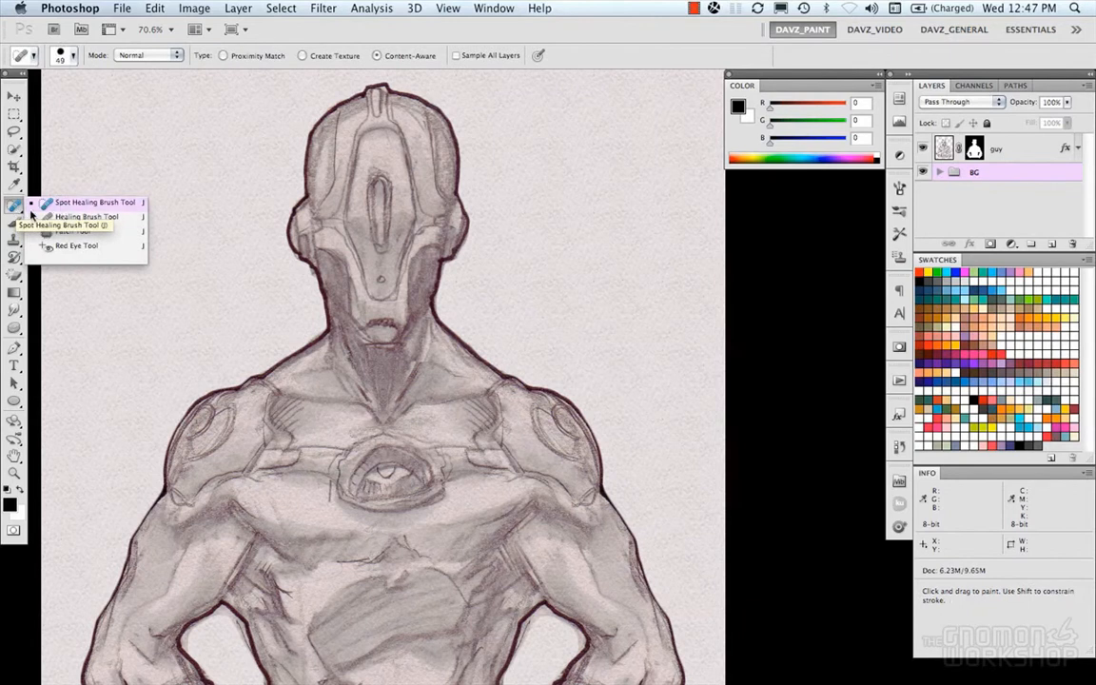
{"action": "left_click", "coordinate": [16, 204]}
{"action": "left_click", "coordinate": [15, 238]}
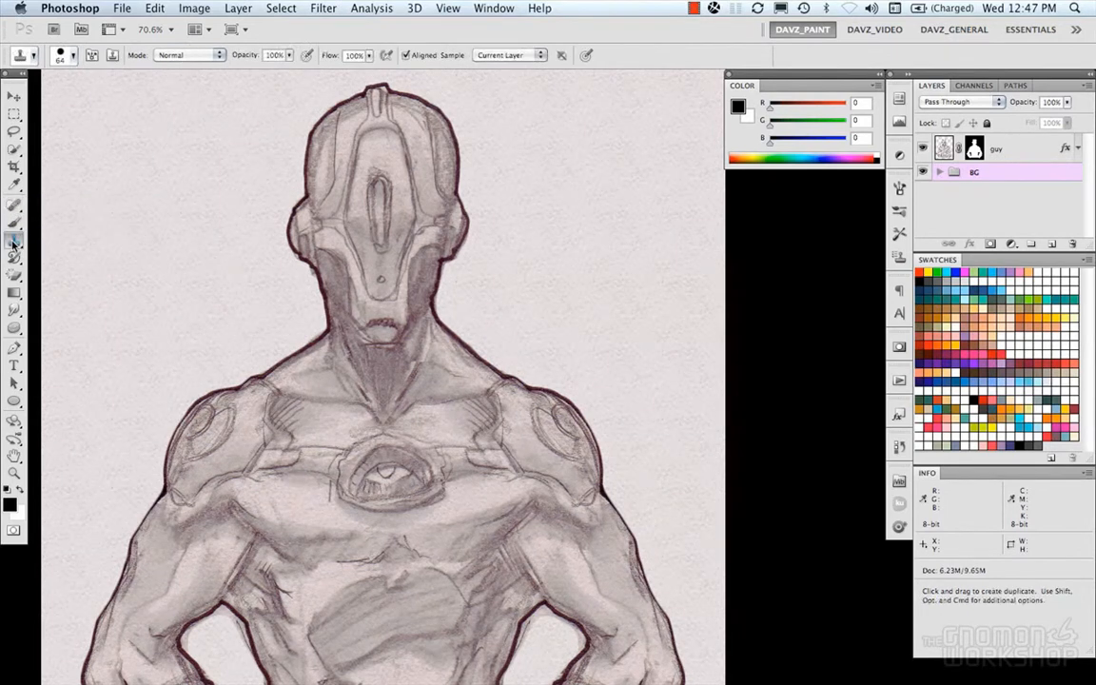
{"action": "left_click", "coordinate": [14, 222]}
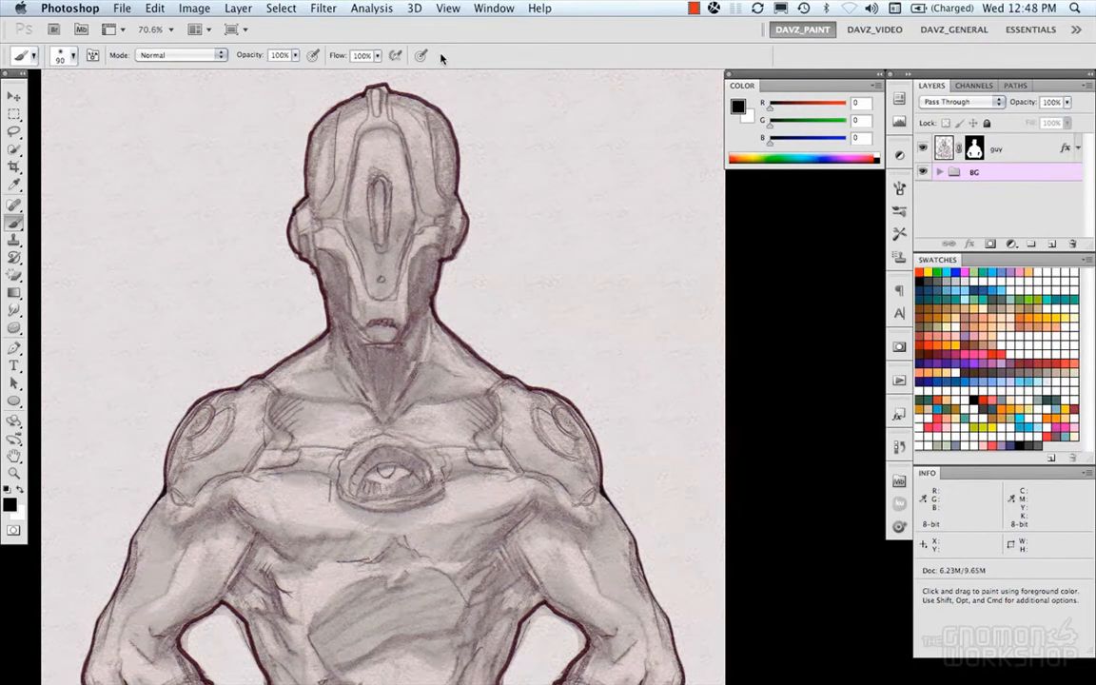
- View the Brush settings and the list of brush tool presets, and close them again
{"action": "left_click", "coordinate": [491, 8]}
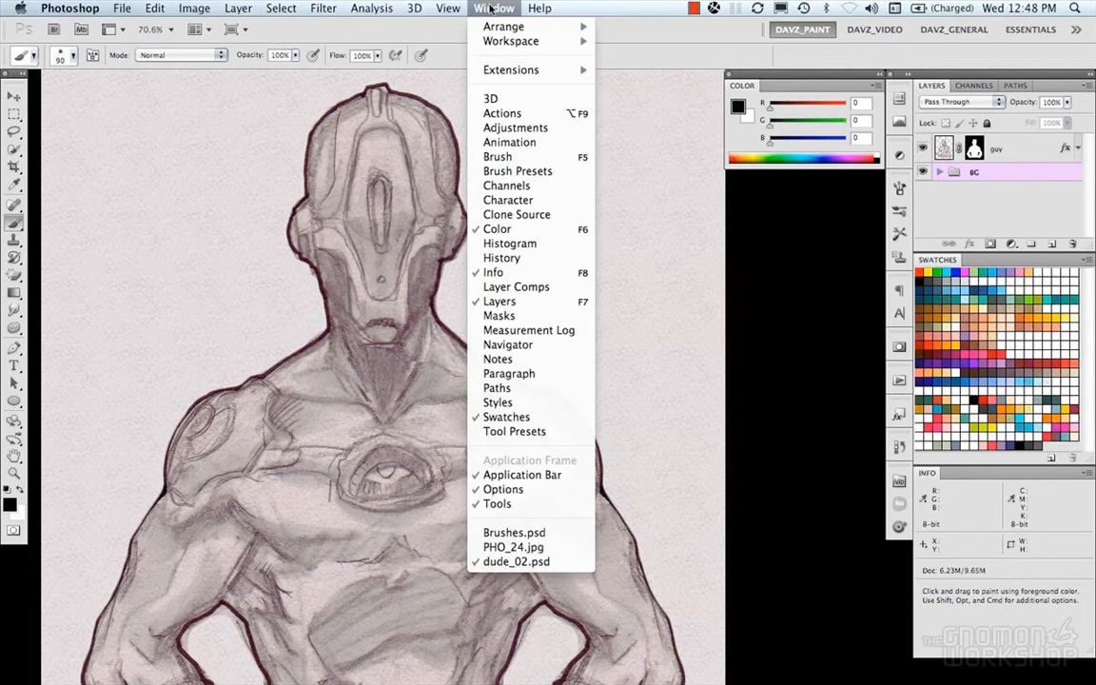
{"action": "left_click", "coordinate": [514, 156]}
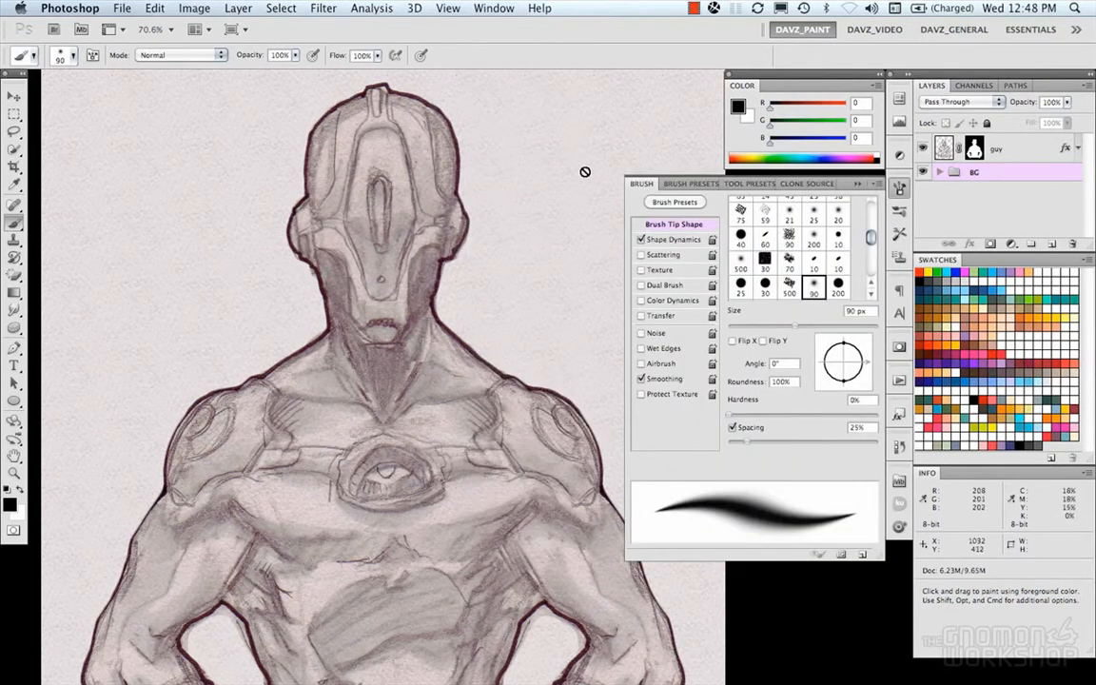
{"action": "left_click", "coordinate": [900, 234]}
{"action": "left_click", "coordinate": [900, 212]}
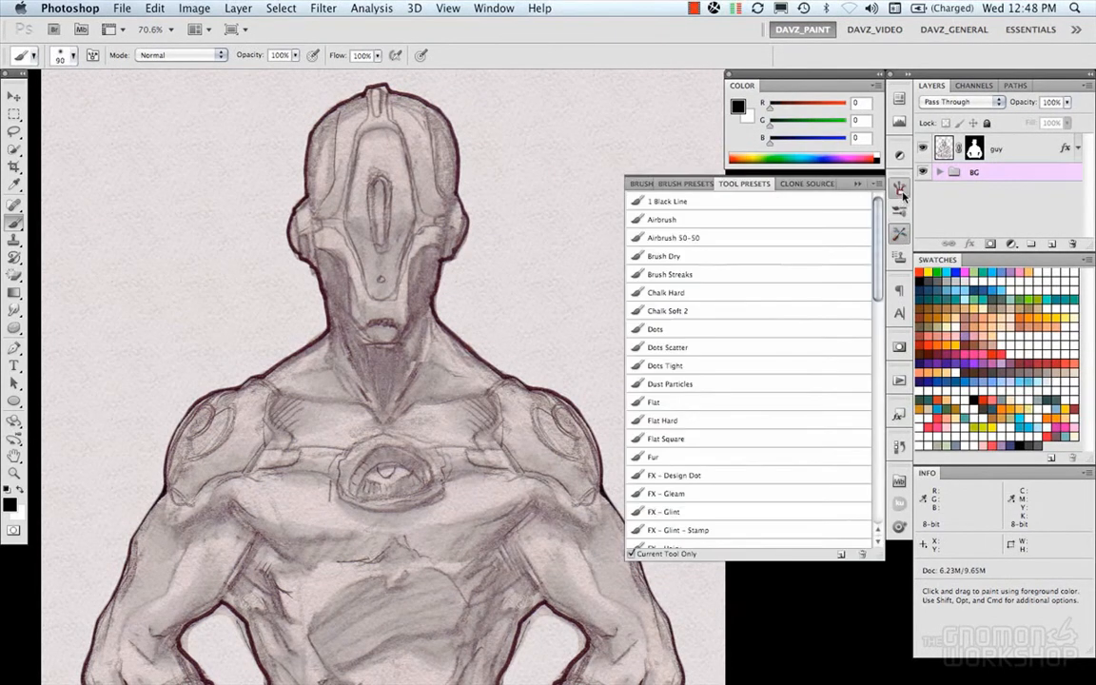
{"action": "left_click", "coordinate": [900, 190]}
{"action": "left_click", "coordinate": [901, 192]}
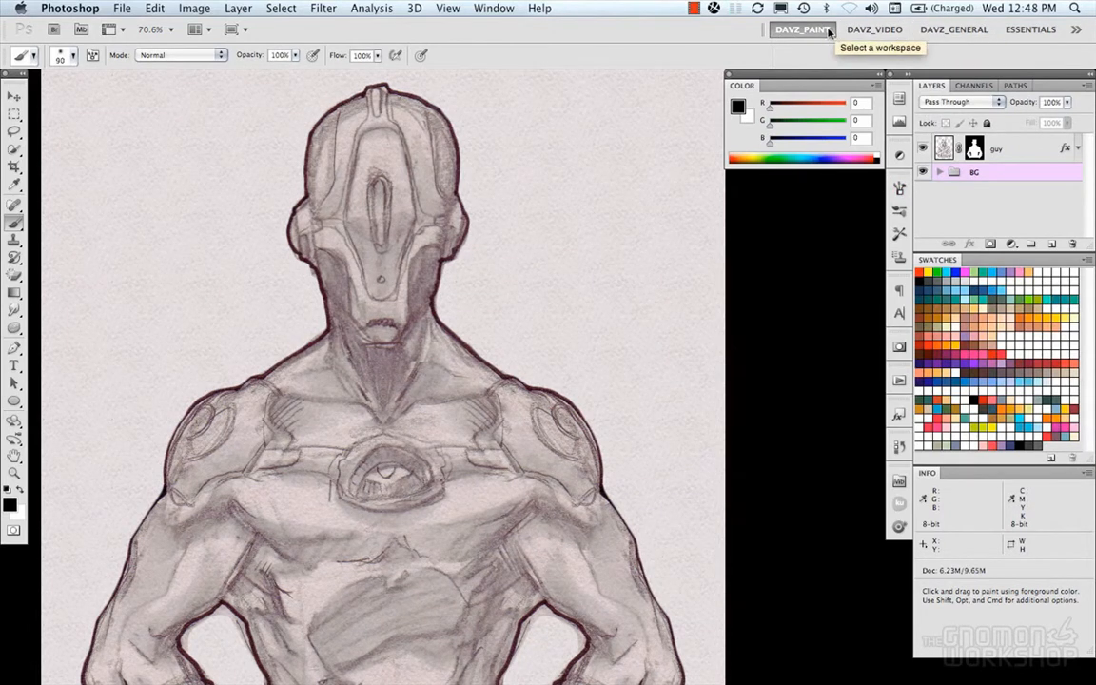
- Examine the Brush, Brush Presets, Tool Presets and Clone Source groups in turn, and collapse them
{"action": "left_click", "coordinate": [899, 189]}
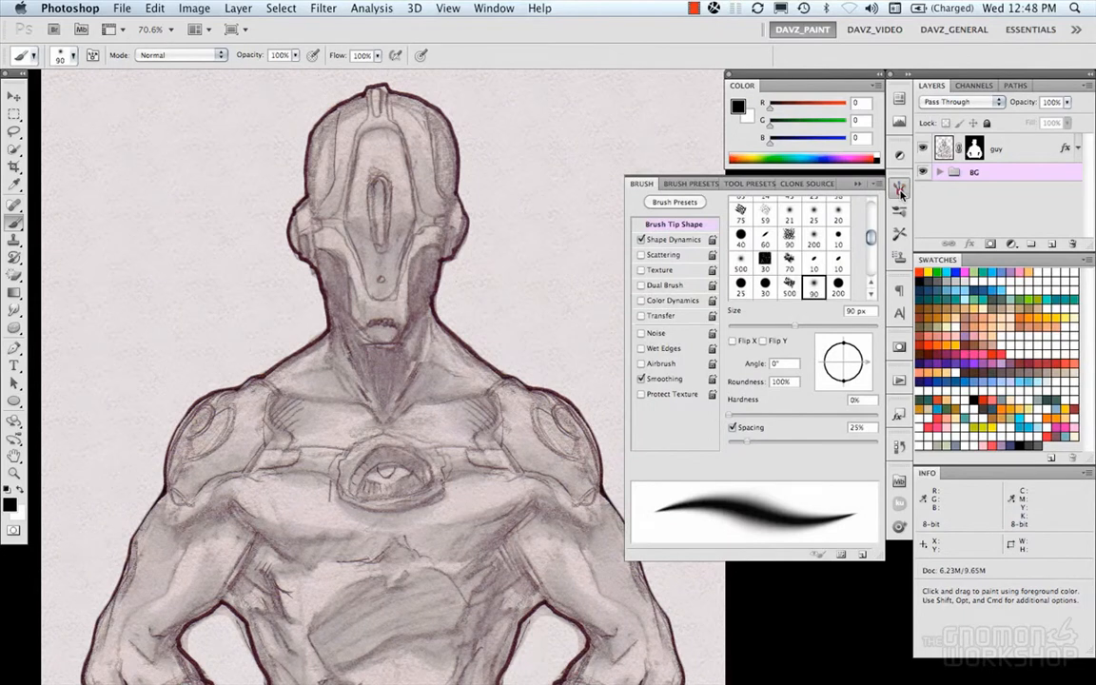
{"action": "left_click", "coordinate": [689, 183]}
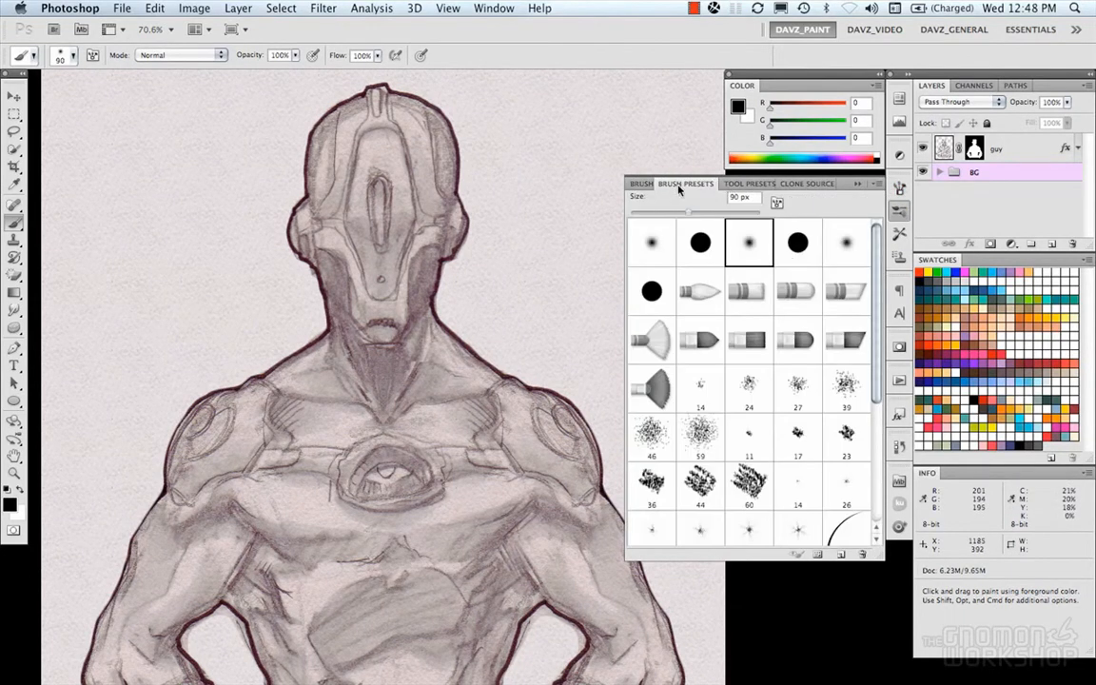
{"action": "left_click", "coordinate": [727, 184]}
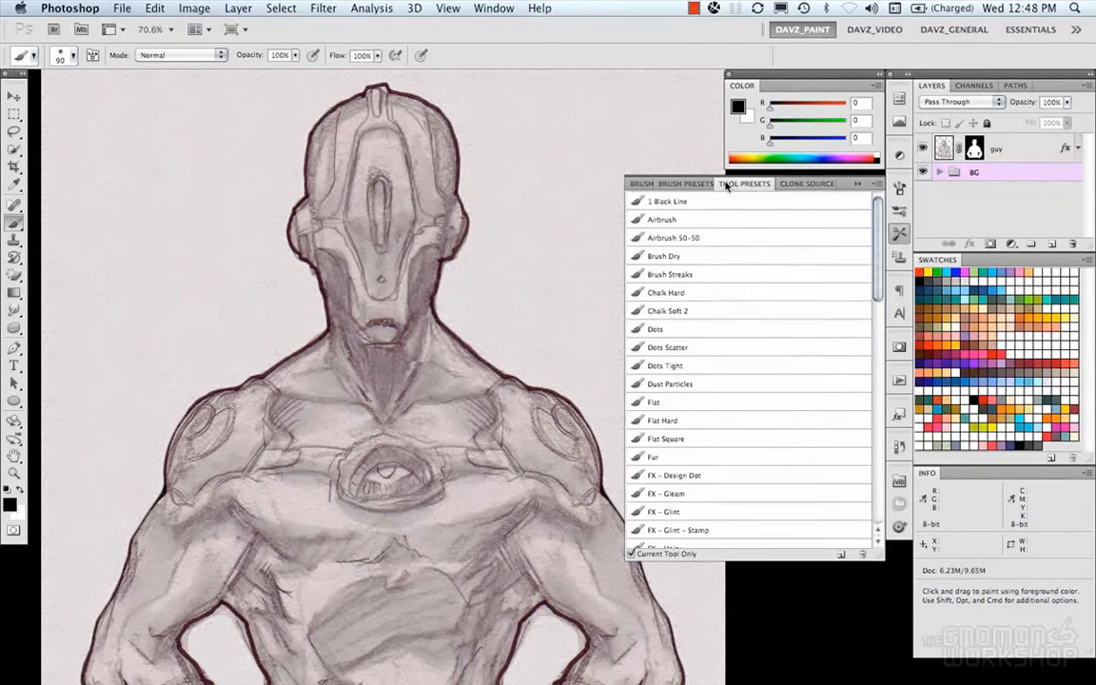
{"action": "left_click", "coordinate": [805, 184]}
{"action": "left_click", "coordinate": [898, 189]}
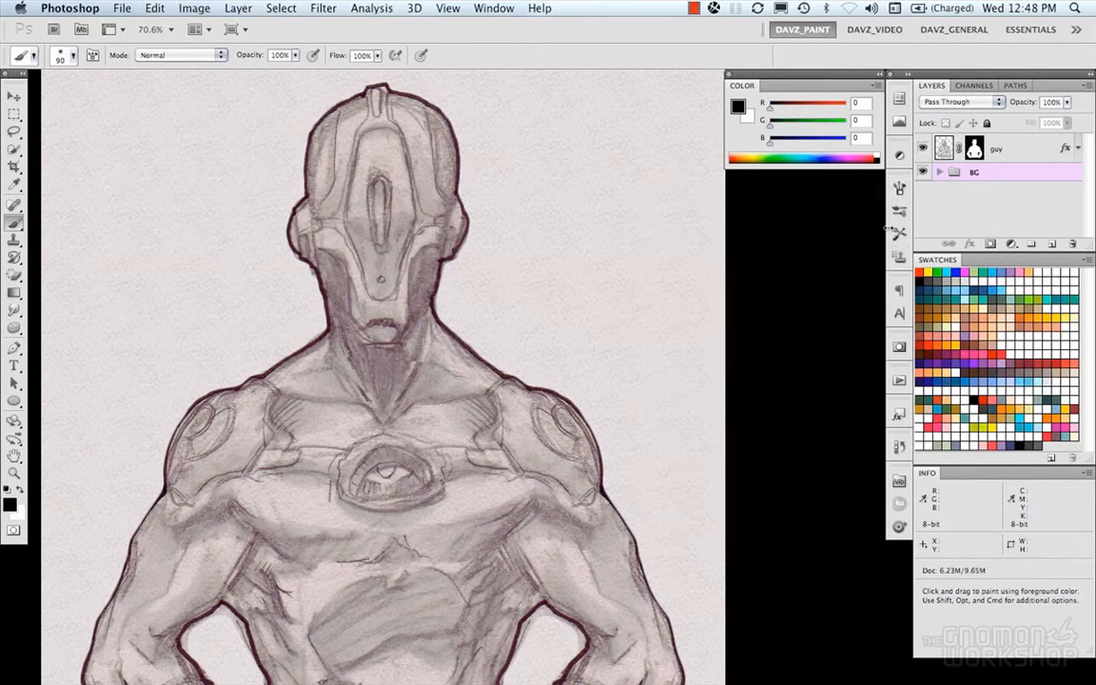
- Add a new empty layer above the guy layer and choose the third soft round brush preset for the Brush Tool
{"action": "key", "text": "super+alt+shift+n"}
{"action": "right_click", "coordinate": [502, 185]}
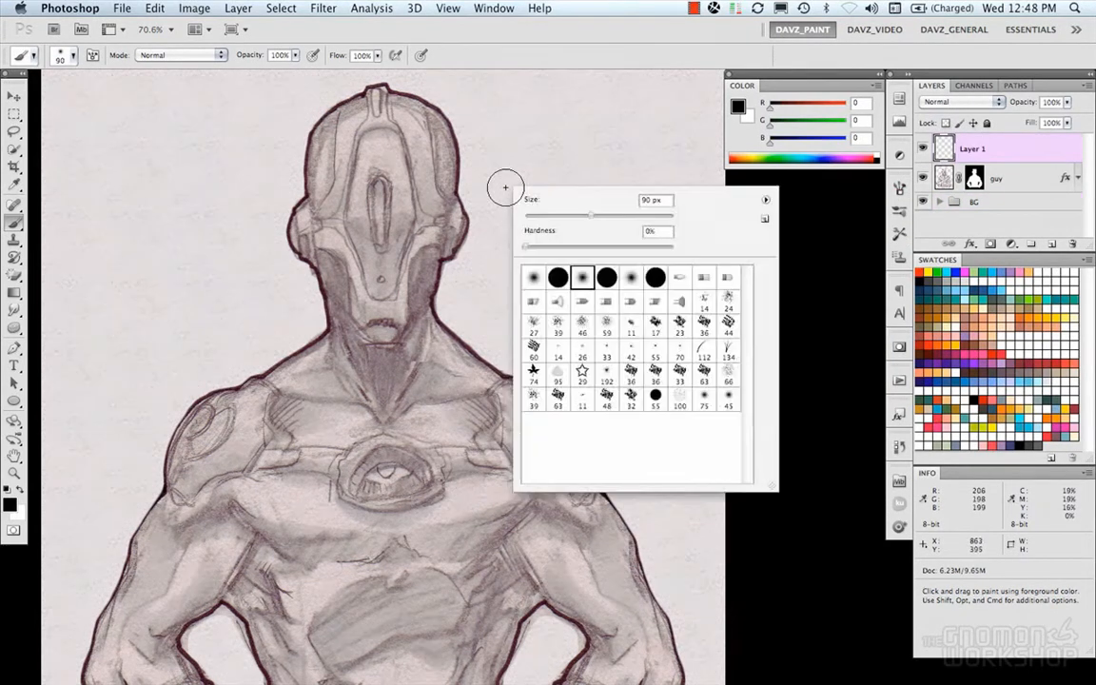
{"action": "double_click", "coordinate": [636, 286]}
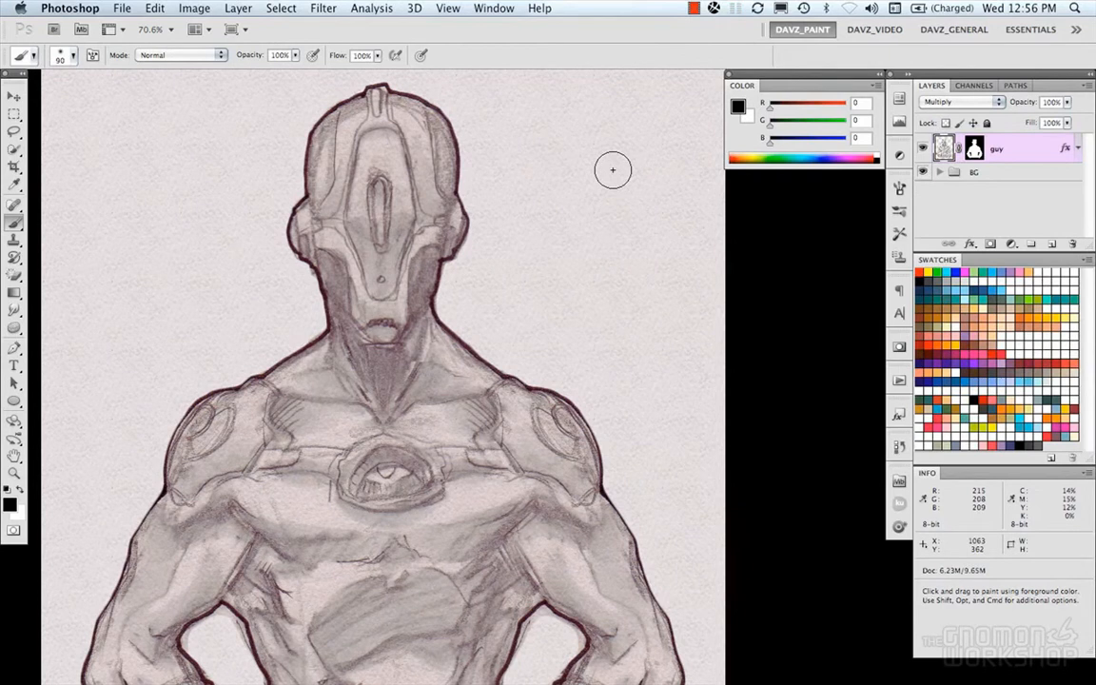
- Examine the Brush Tool's saved presets, tip choices, brush settings and blending modes, keeping the mode at Normal
{"action": "left_click", "coordinate": [37, 57]}
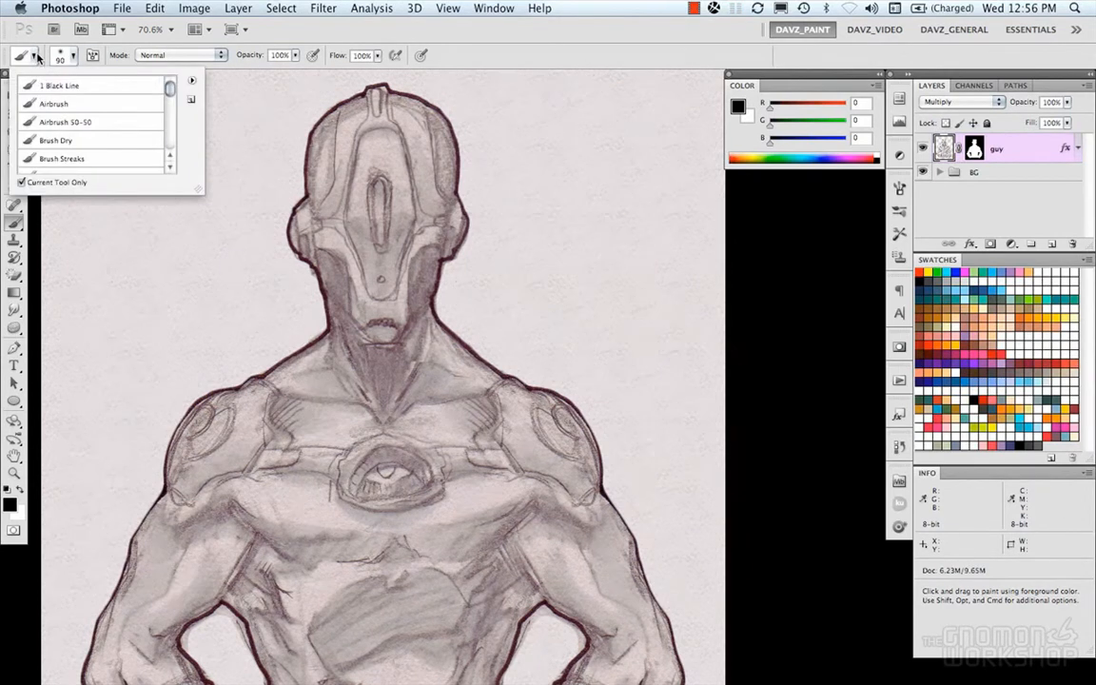
{"action": "left_click", "coordinate": [36, 56]}
{"action": "left_click", "coordinate": [73, 58]}
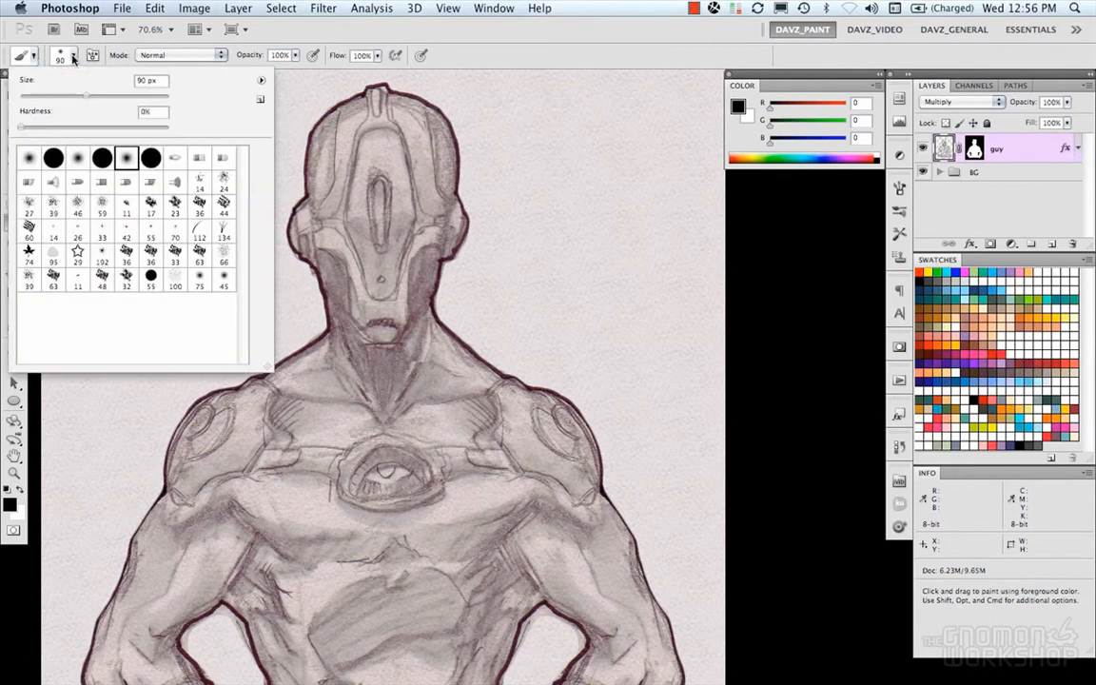
{"action": "left_click", "coordinate": [73, 58]}
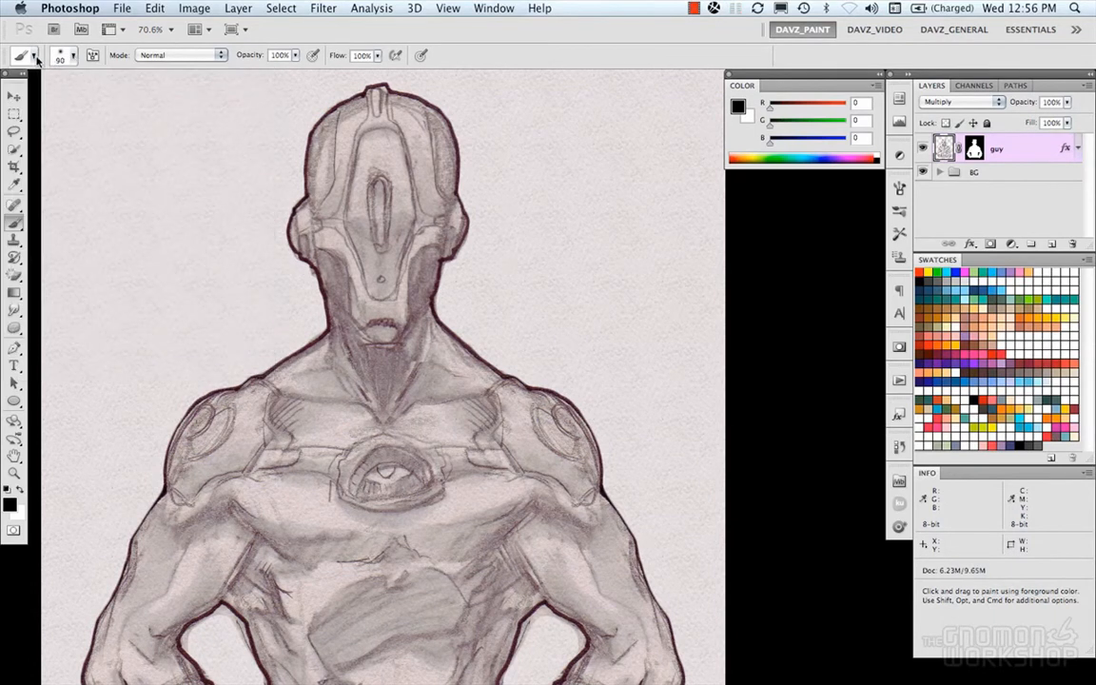
{"action": "left_click", "coordinate": [92, 56]}
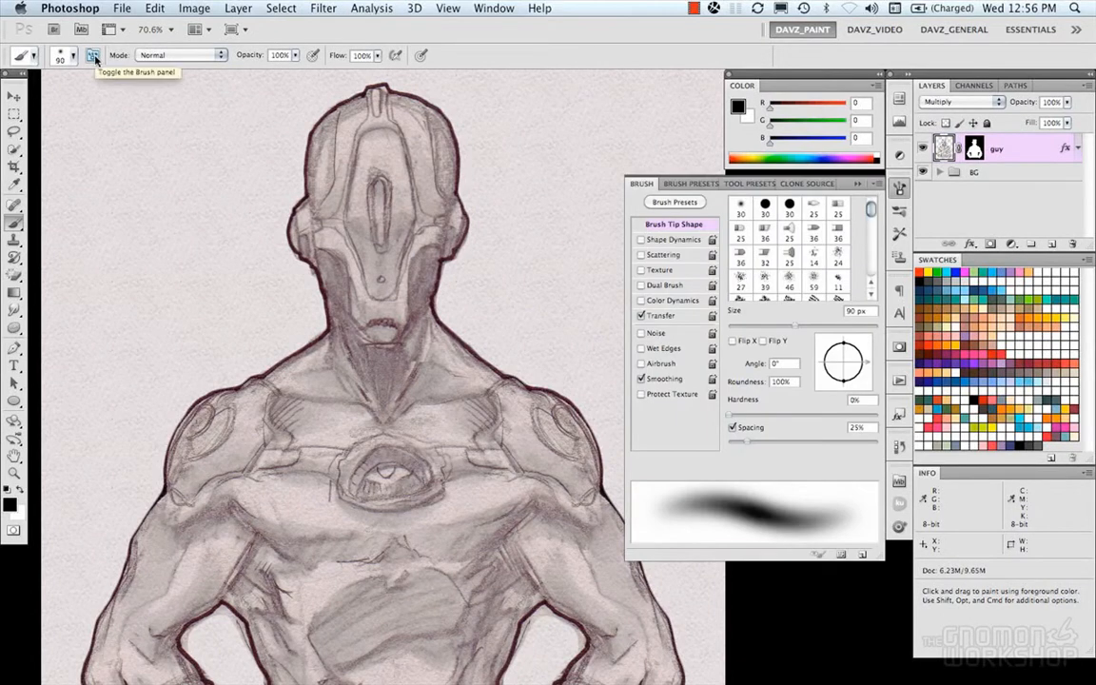
{"action": "left_click", "coordinate": [93, 58]}
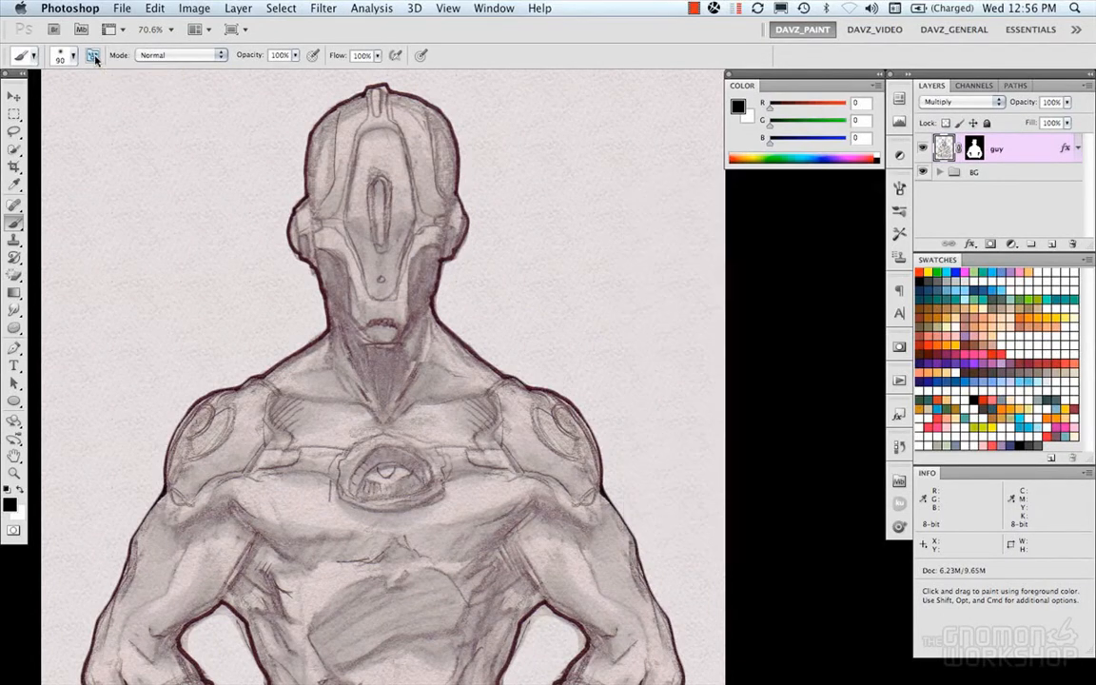
{"action": "left_click", "coordinate": [143, 56]}
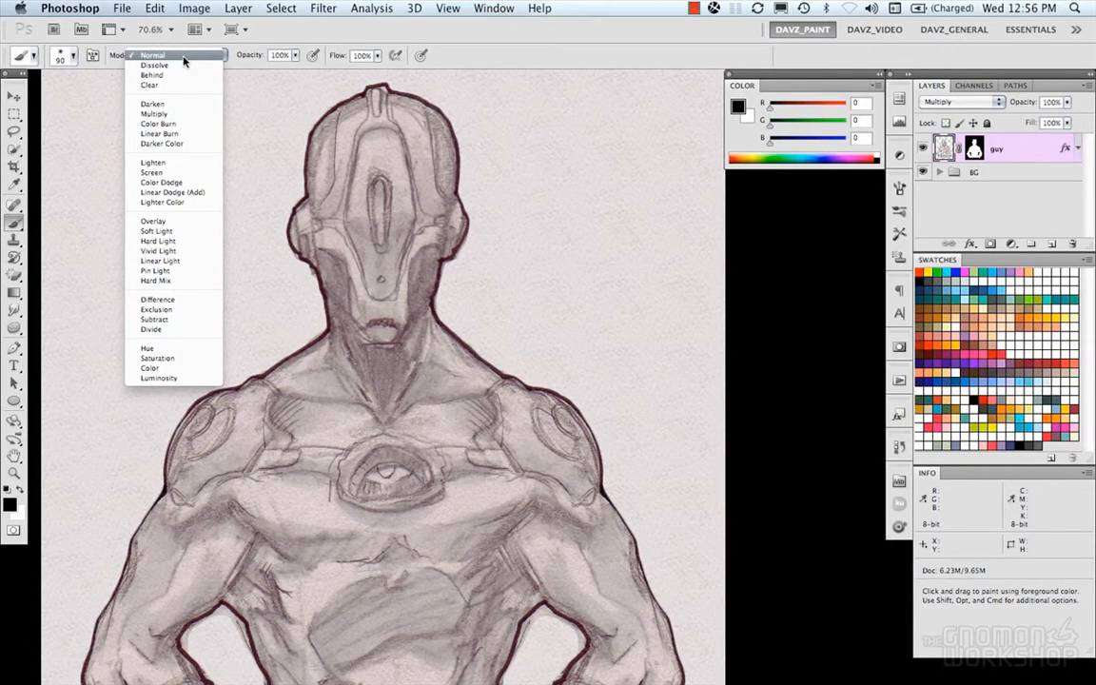
{"action": "left_click", "coordinate": [183, 56]}
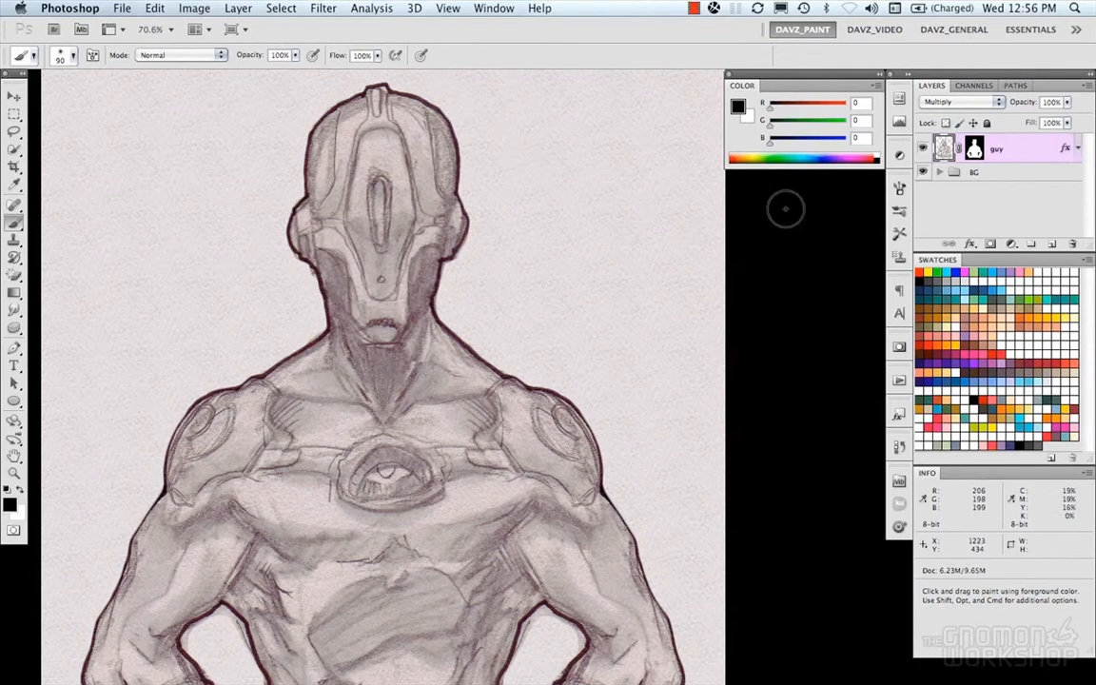
- Display the brush presets and activate the Brush Tool for painting on Layer 1
{"action": "left_click", "coordinate": [901, 188]}
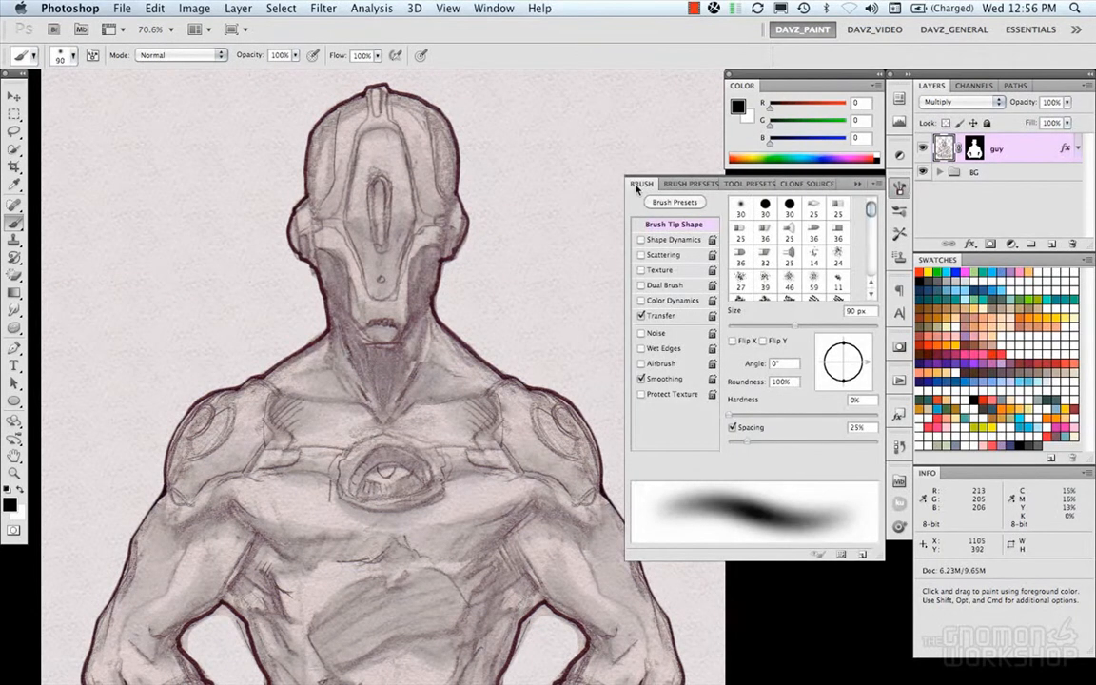
{"action": "left_click", "coordinate": [687, 184]}
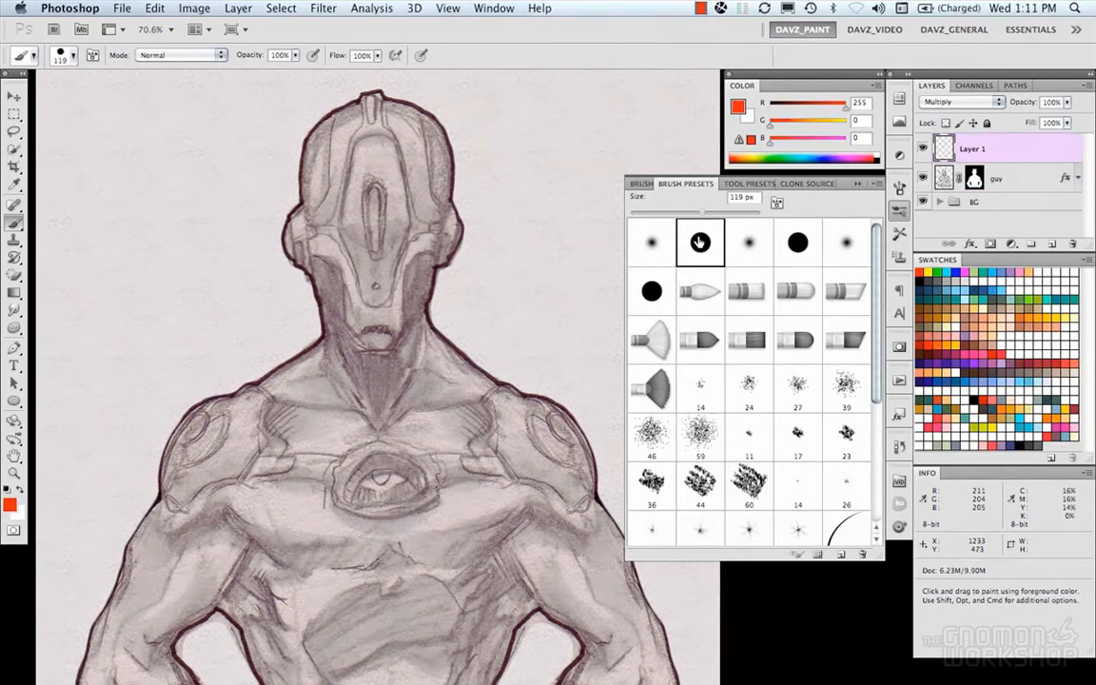
{"action": "left_click", "coordinate": [16, 225]}
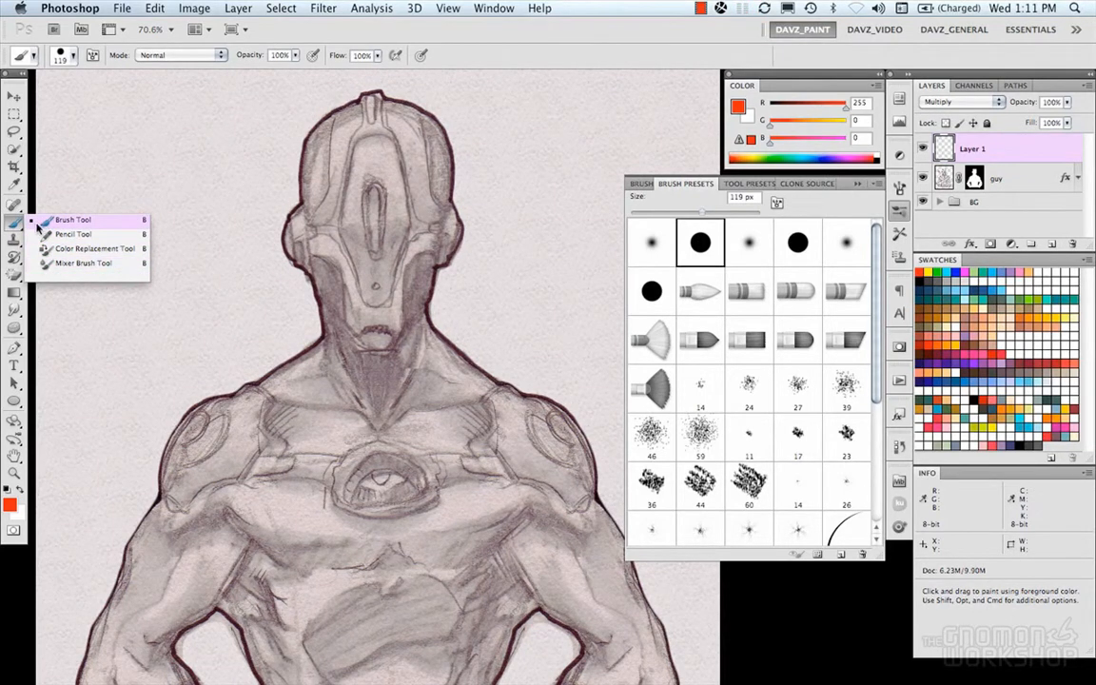
{"action": "left_click", "coordinate": [43, 225]}
- Paint a broad red test stroke from the background onto the side of the head, and undo it
{"action": "mouse_move", "coordinate": [202, 241]}
{"action": "left_mouse_down"}
{"action": "mouse_move", "coordinate": [196, 171]}
{"action": "mouse_move", "coordinate": [352, 276]}
{"action": "left_mouse_up"}
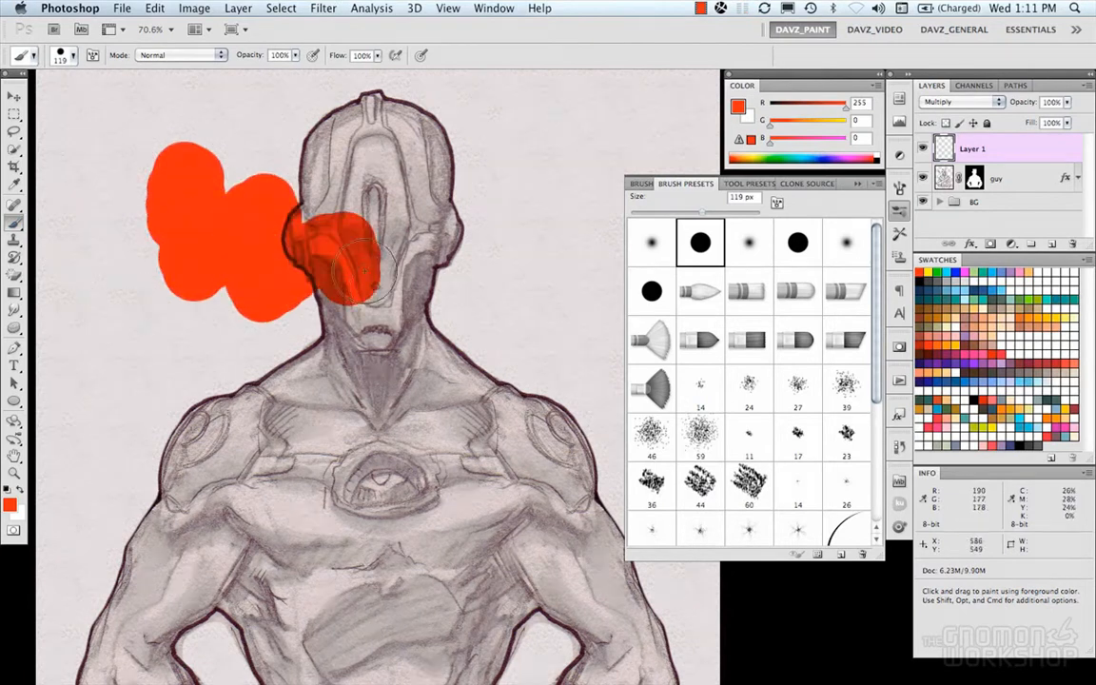
{"action": "key", "text": "super+z"}
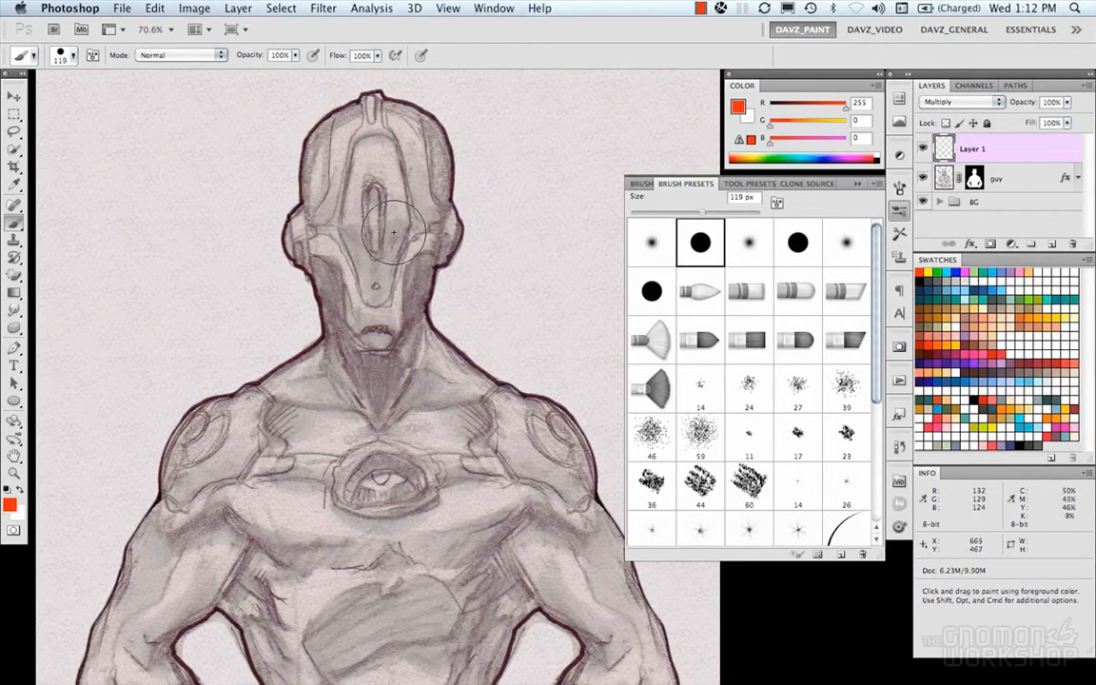
- Set the brush size to 106 px and try the cyan and red swatches as the foreground colour
{"action": "mouse_move", "coordinate": [269, 215]}
{"action": "left_mouse_down"}
{"action": "mouse_move", "coordinate": [357, 211]}
{"action": "mouse_move", "coordinate": [267, 225]}
{"action": "left_mouse_up"}
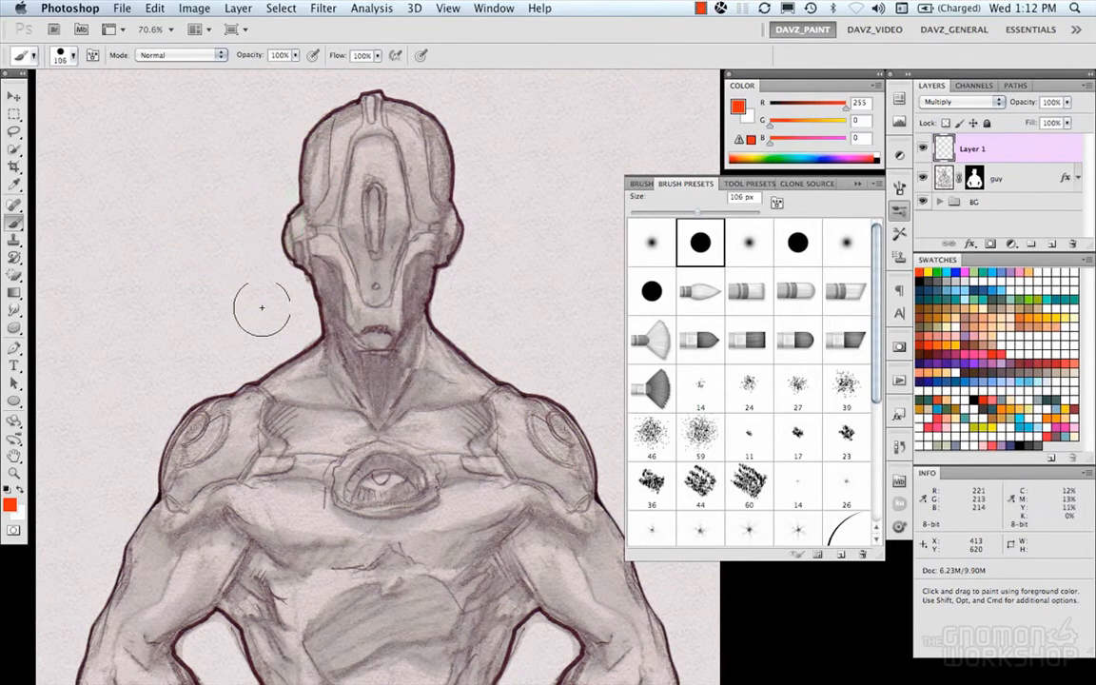
{"action": "left_click", "coordinate": [947, 272]}
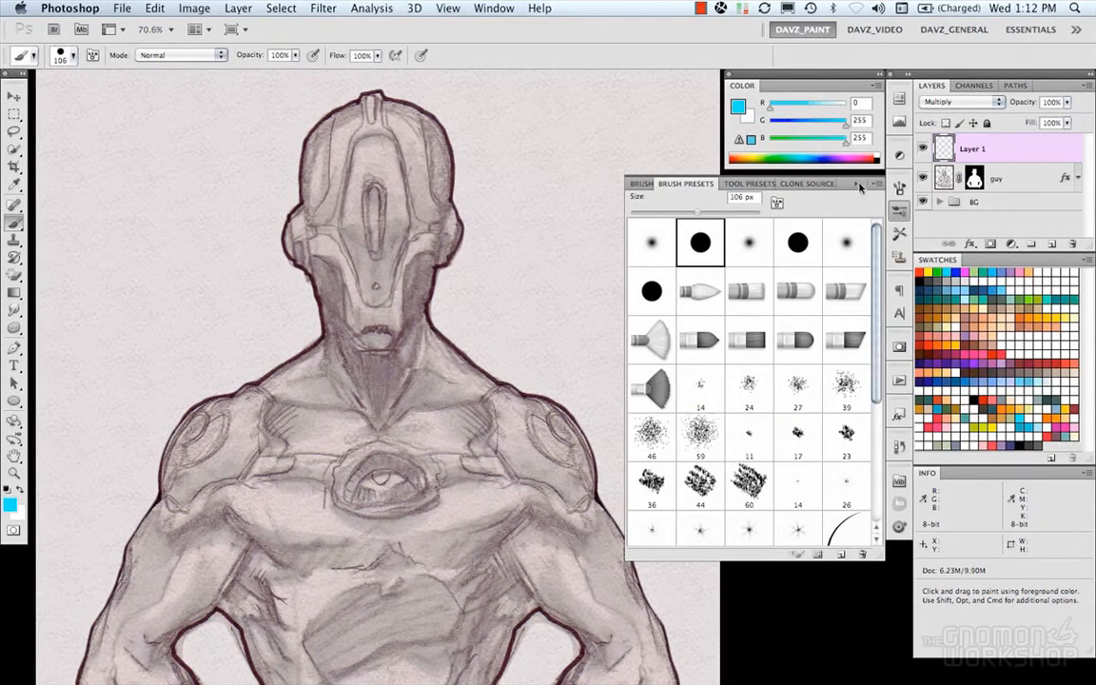
{"action": "left_click", "coordinate": [920, 272]}
- Set the foreground colour to blue, R 26, G 83, B 173, with the on-canvas colour picker
{"action": "left_click_drag", "start_coordinate": [374, 225], "coordinate": [374, 226]}
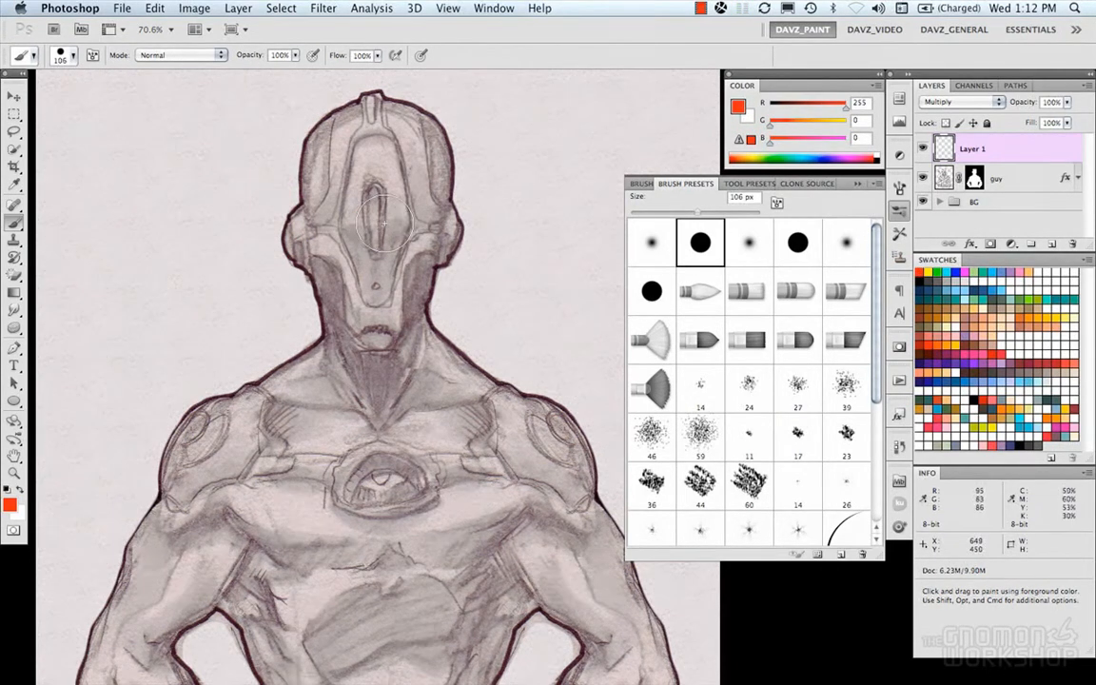
{"action": "left_click_drag", "start_coordinate": [379, 220], "coordinate": [287, 301]}
{"action": "mouse_move", "coordinate": [375, 232]}
{"action": "left_mouse_down"}
{"action": "mouse_move", "coordinate": [502, 160]}
{"action": "mouse_move", "coordinate": [507, 186]}
{"action": "mouse_move", "coordinate": [509, 167]}
{"action": "mouse_move", "coordinate": [510, 220]}
{"action": "mouse_move", "coordinate": [443, 206]}
{"action": "left_mouse_up"}
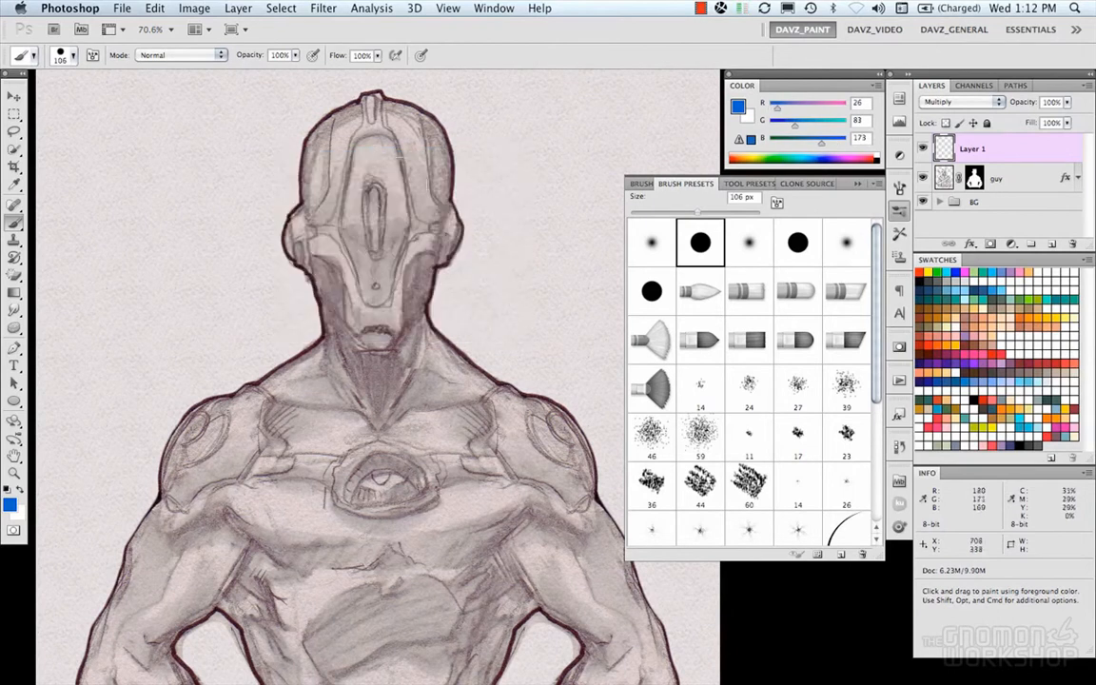
{"action": "mouse_move", "coordinate": [375, 232]}
{"action": "left_mouse_down"}
{"action": "mouse_move", "coordinate": [356, 190]}
{"action": "mouse_move", "coordinate": [388, 177]}
{"action": "mouse_move", "coordinate": [399, 260]}
{"action": "mouse_move", "coordinate": [385, 157]}
{"action": "mouse_move", "coordinate": [333, 176]}
{"action": "mouse_move", "coordinate": [398, 197]}
{"action": "left_mouse_up"}
{"action": "key", "text": "super+z"}
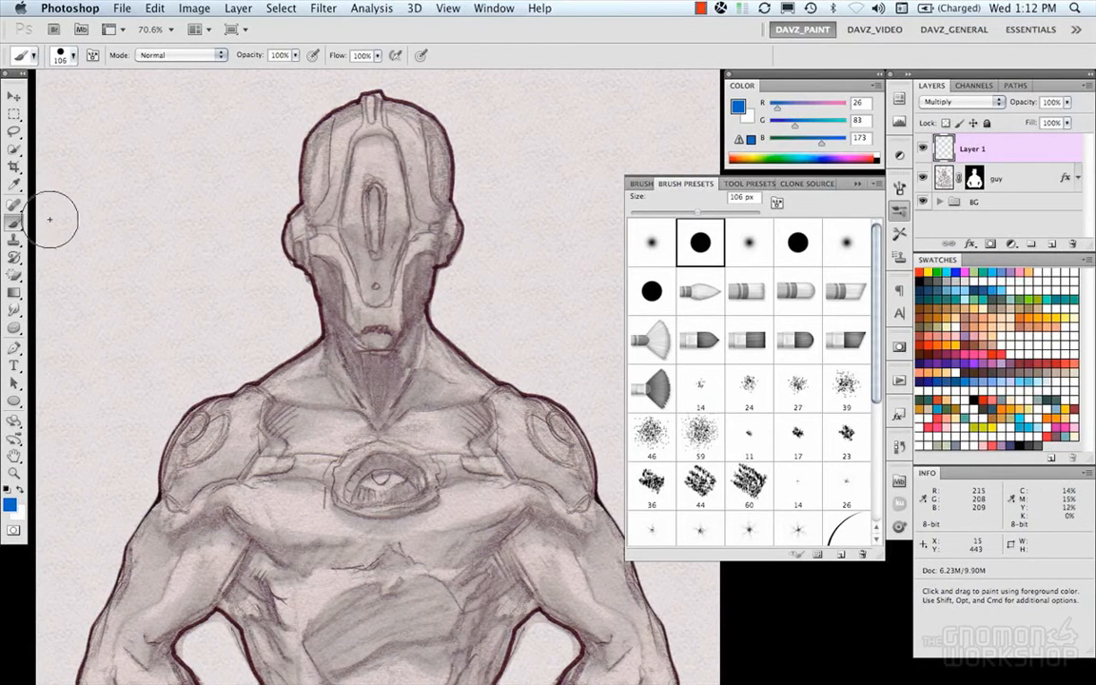
- Switch to the Pencil Tool and try a blue stroke on the background beside the head, undoing it
{"action": "left_click_drag", "start_coordinate": [19, 225], "coordinate": [47, 218]}
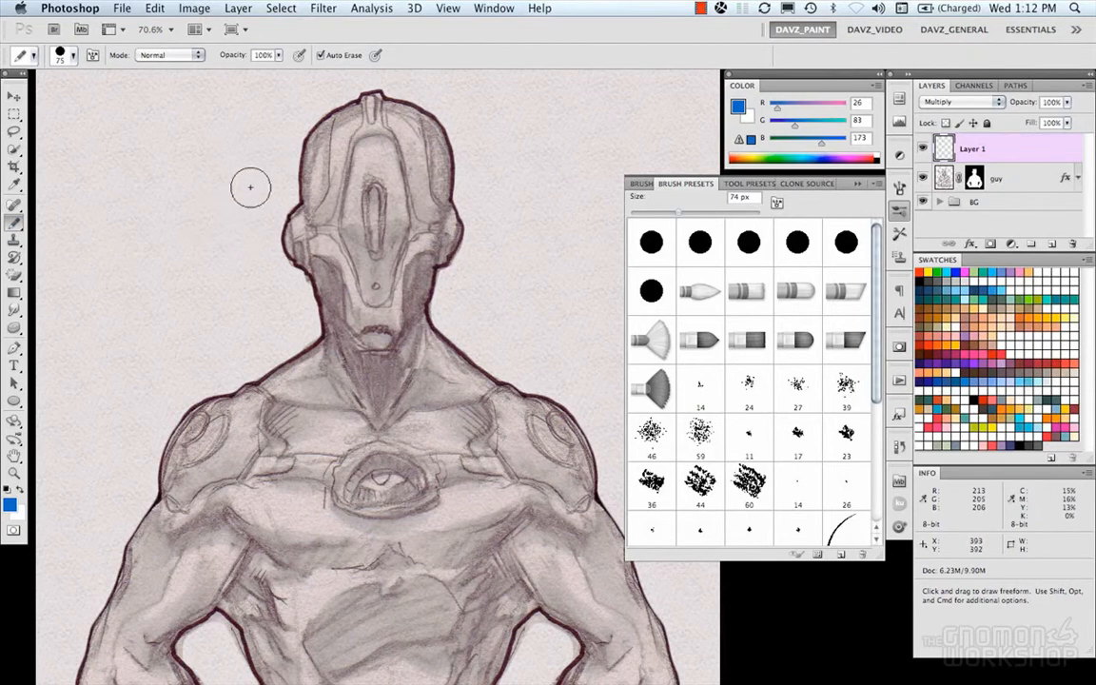
{"action": "mouse_move", "coordinate": [233, 170]}
{"action": "left_mouse_down"}
{"action": "mouse_move", "coordinate": [244, 277]}
{"action": "mouse_move", "coordinate": [221, 259]}
{"action": "left_mouse_up"}
{"action": "key", "text": "super+z"}
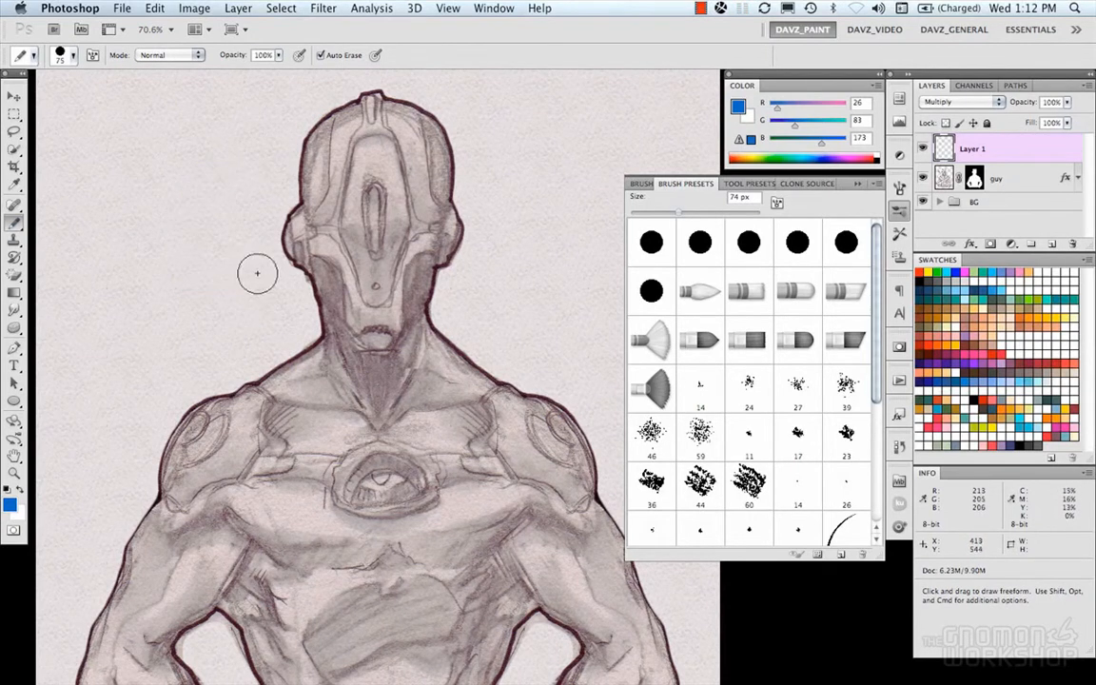
- Draw a wavy blue Pencil stroke on Layer 1 from the background across the side of the head onto the face
{"action": "left_click", "coordinate": [264, 227], "text": "alt"}
{"action": "left_click_drag", "start_coordinate": [243, 226], "coordinate": [301, 224]}
{"action": "mouse_move", "coordinate": [214, 217]}
{"action": "left_mouse_down"}
{"action": "mouse_move", "coordinate": [232, 305]}
{"action": "mouse_move", "coordinate": [313, 372]}
{"action": "mouse_move", "coordinate": [452, 306]}
{"action": "mouse_move", "coordinate": [431, 174]}
{"action": "left_mouse_up"}
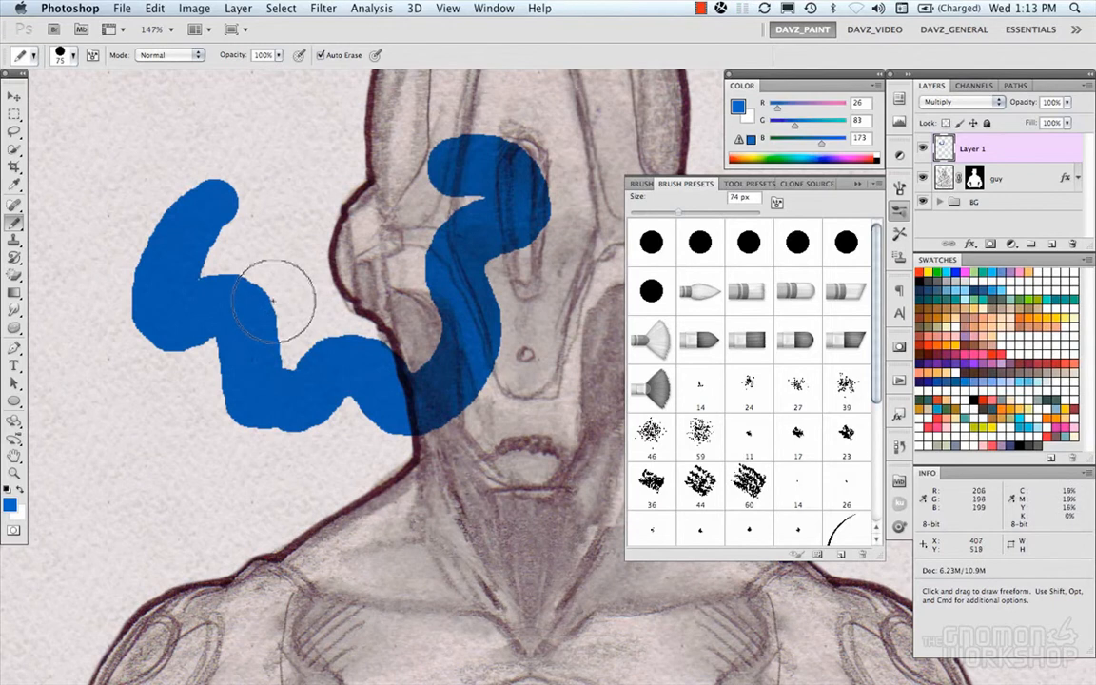
- Undo the wavy blue Pencil stroke, try another one beside the head, and undo that as well
{"action": "key", "text": "super+z"}
{"action": "mouse_move", "coordinate": [242, 238]}
{"action": "left_mouse_down"}
{"action": "mouse_move", "coordinate": [295, 259]}
{"action": "mouse_move", "coordinate": [386, 184]}
{"action": "mouse_move", "coordinate": [471, 271]}
{"action": "mouse_move", "coordinate": [367, 271]}
{"action": "left_mouse_up"}
{"action": "key", "text": "super+z"}
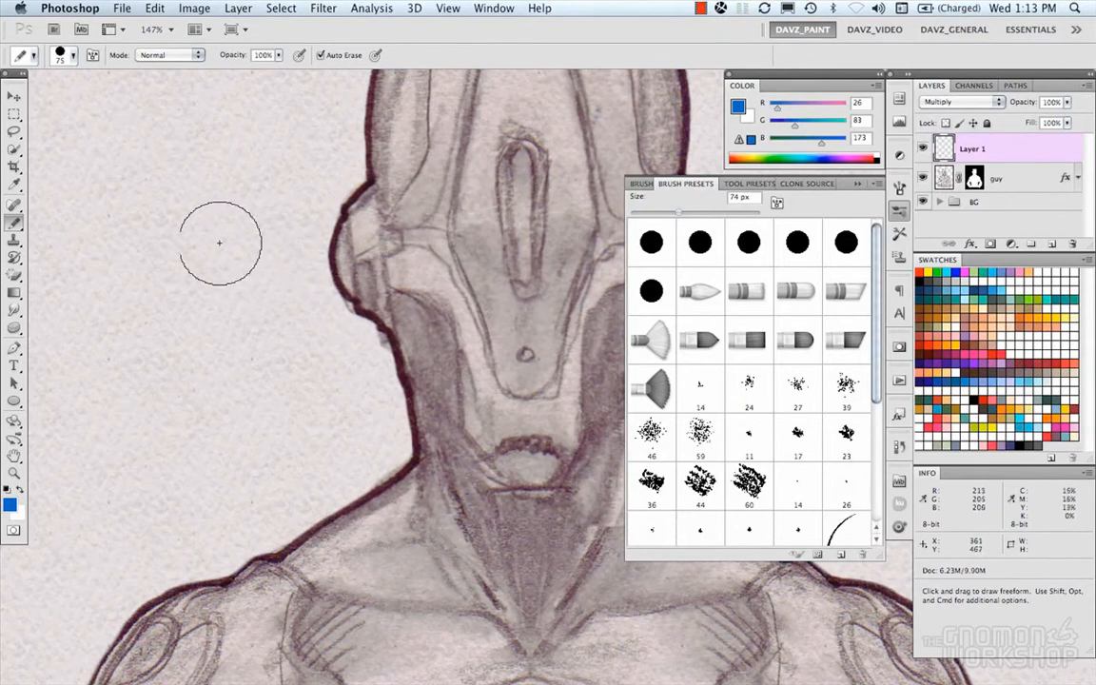
- Try a wavy blue Pencil stroke from the background onto the head and erase parts of it using Auto Erase
{"action": "left_click_drag", "start_coordinate": [151, 243], "coordinate": [249, 237]}
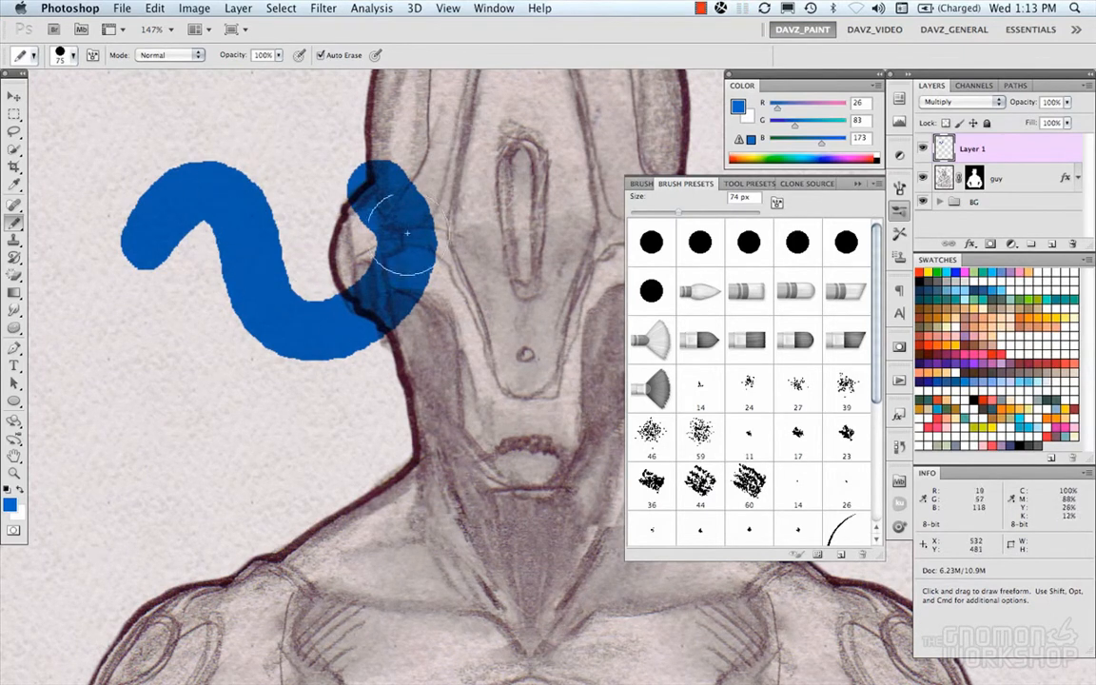
{"action": "left_click_drag", "start_coordinate": [245, 221], "coordinate": [246, 328]}
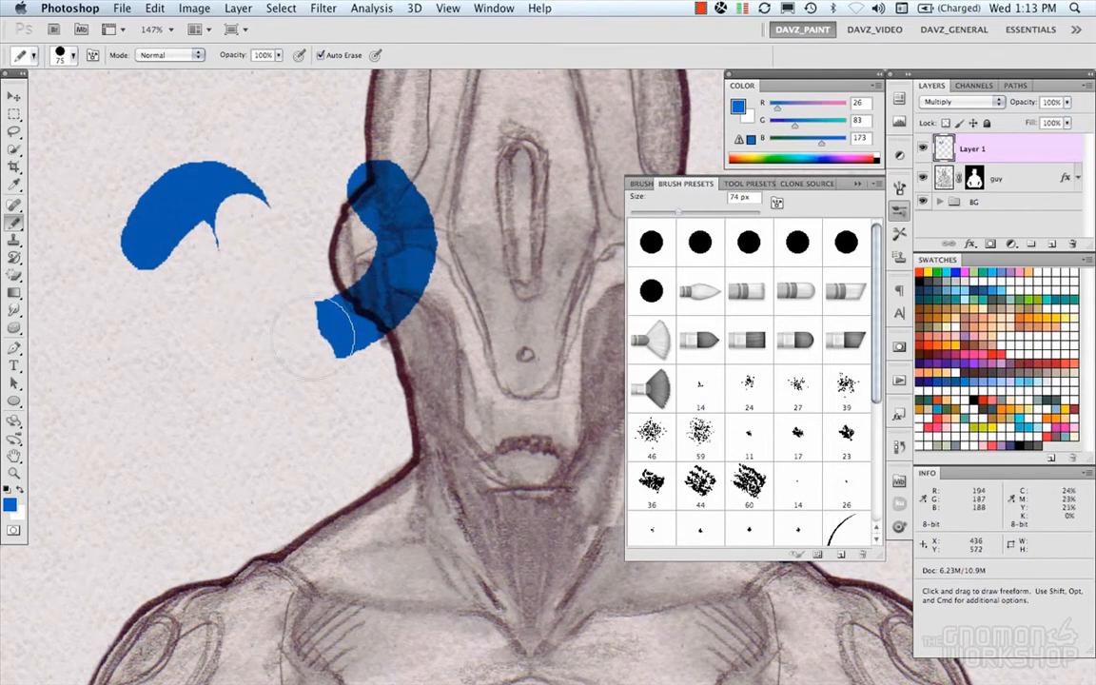
{"action": "mouse_move", "coordinate": [312, 359]}
{"action": "left_mouse_down"}
{"action": "mouse_move", "coordinate": [314, 309]}
{"action": "mouse_move", "coordinate": [358, 348]}
{"action": "left_mouse_up"}
{"action": "mouse_move", "coordinate": [362, 290]}
{"action": "left_mouse_down"}
{"action": "mouse_move", "coordinate": [378, 314]}
{"action": "mouse_move", "coordinate": [413, 249]}
{"action": "mouse_move", "coordinate": [395, 216]}
{"action": "left_mouse_up"}
{"action": "key", "text": "super+z"}
{"action": "mouse_move", "coordinate": [182, 388]}
{"action": "left_mouse_down"}
{"action": "mouse_move", "coordinate": [311, 378]}
{"action": "mouse_move", "coordinate": [265, 473]}
{"action": "mouse_move", "coordinate": [292, 438]}
{"action": "mouse_move", "coordinate": [270, 394]}
{"action": "left_mouse_up"}
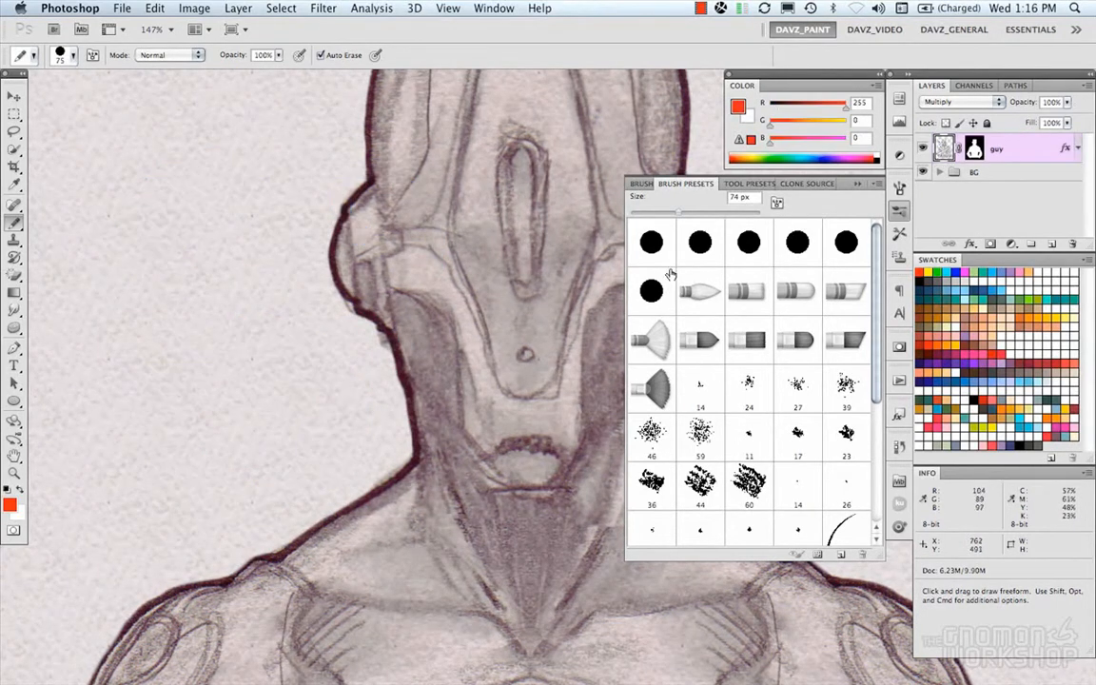
- Switch to the Color Replacement Tool and bring up the clock tower photo
{"action": "left_click_drag", "start_coordinate": [18, 225], "coordinate": [68, 238]}
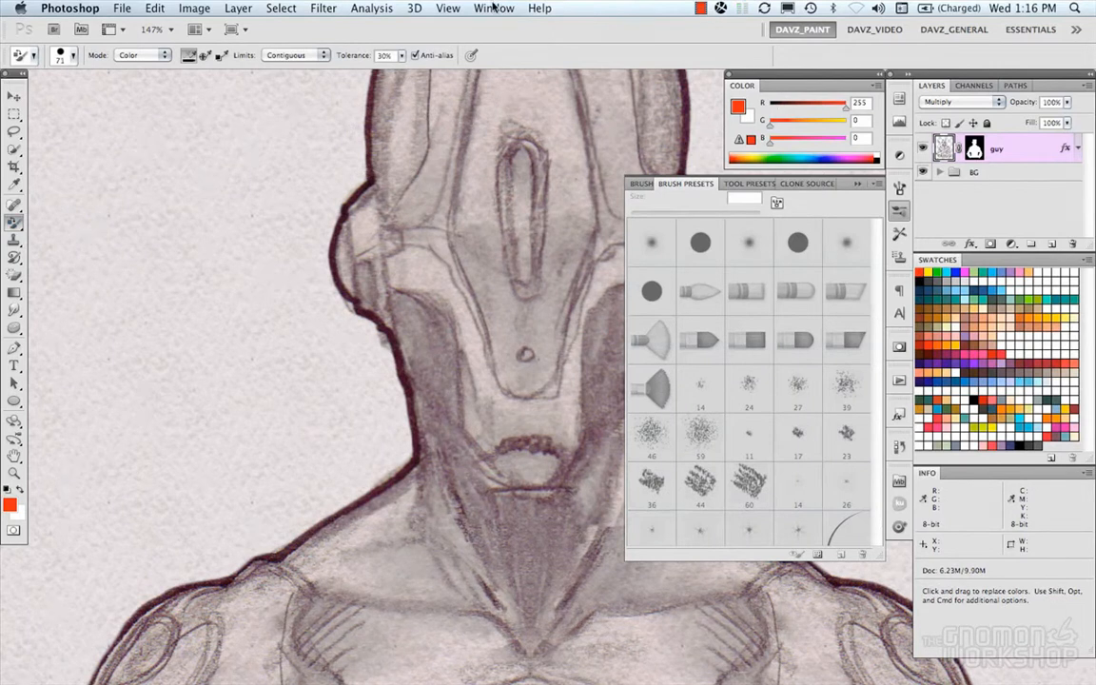
{"action": "left_click", "coordinate": [493, 6]}
{"action": "left_click", "coordinate": [532, 546]}
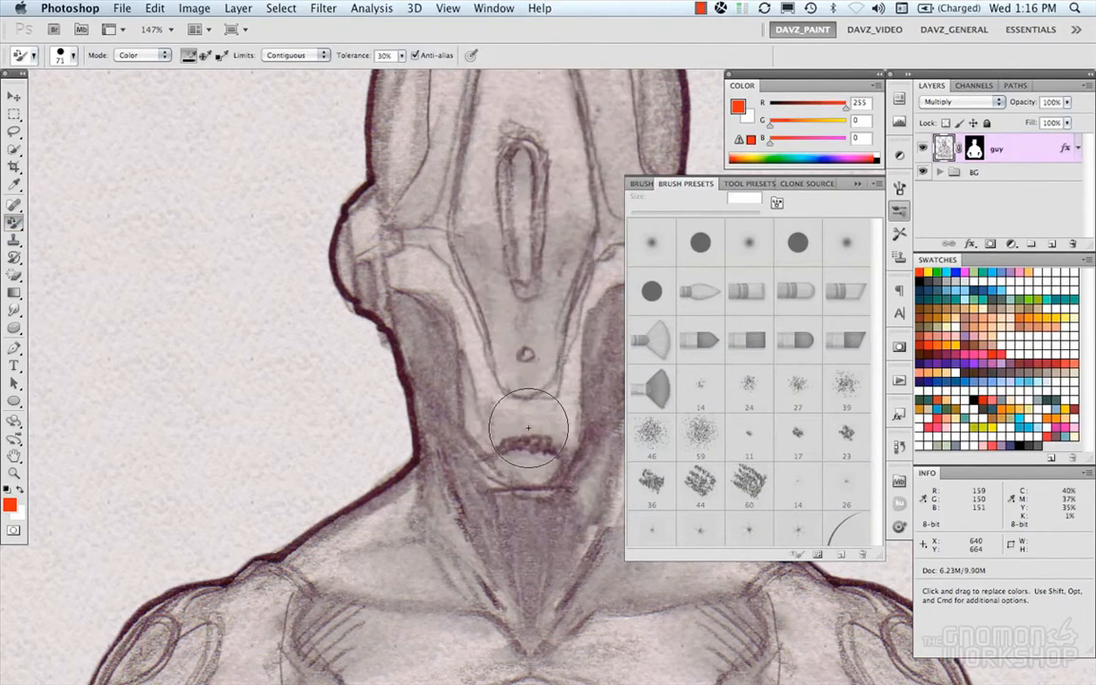
- Try recolouring the tower's spire and green roofs red with the Color Replacement Tool, and undo the recolouring
{"action": "key", "text": "space"}
{"action": "left_click_drag", "start_coordinate": [488, 324], "coordinate": [286, 346]}
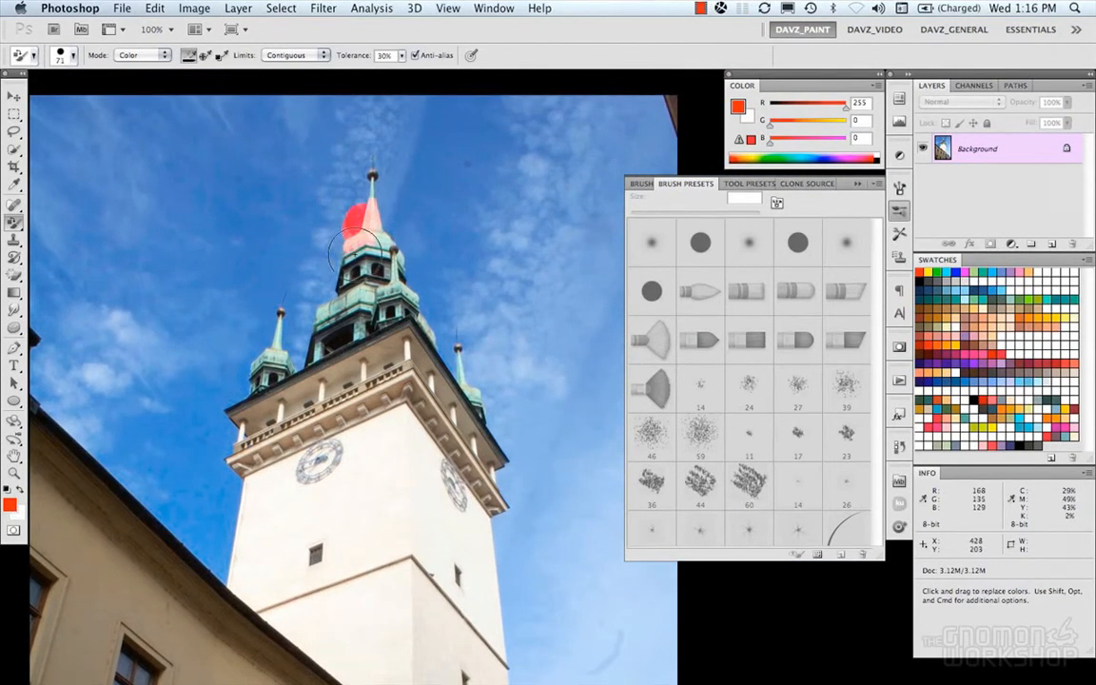
{"action": "mouse_move", "coordinate": [376, 249]}
{"action": "left_mouse_down"}
{"action": "mouse_move", "coordinate": [332, 310]}
{"action": "mouse_move", "coordinate": [381, 318]}
{"action": "left_mouse_up"}
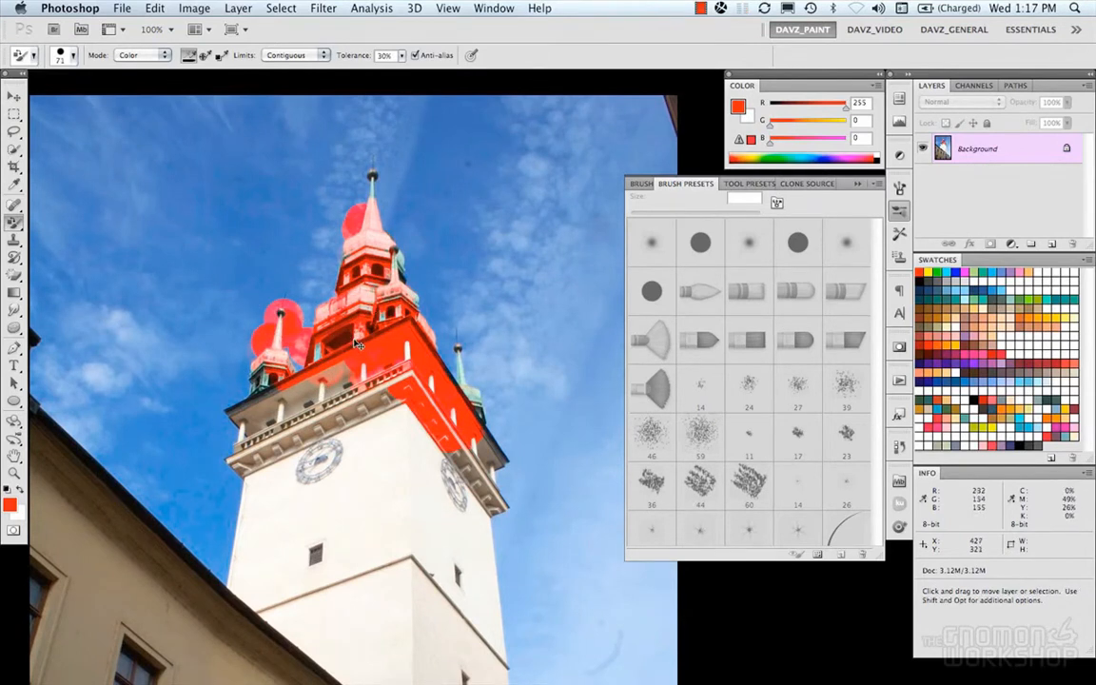
{"action": "key", "text": "super+z"}
- Try recolouring the cornice and side clock with green, R 0, G 255, B 151, using the Color Replacement Tool, and undo it
{"action": "left_click_drag", "start_coordinate": [372, 352], "coordinate": [403, 342]}
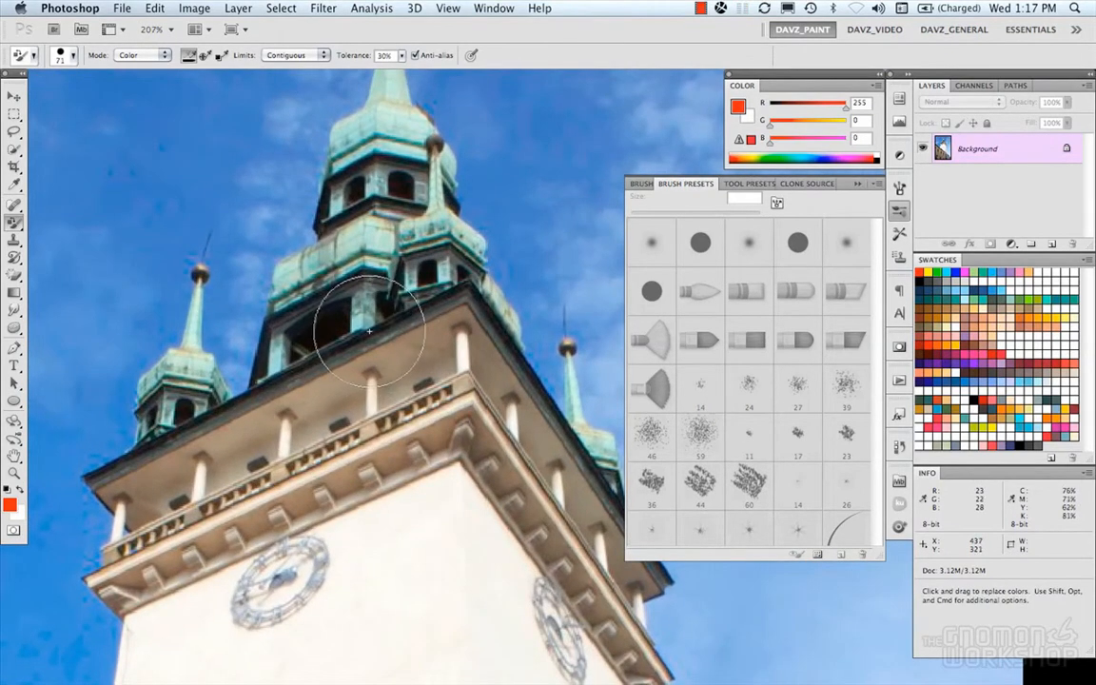
{"action": "left_click", "coordinate": [400, 299]}
{"action": "mouse_move", "coordinate": [400, 300]}
{"action": "left_mouse_down"}
{"action": "mouse_move", "coordinate": [386, 303]}
{"action": "mouse_move", "coordinate": [420, 296]}
{"action": "mouse_move", "coordinate": [425, 405]}
{"action": "mouse_move", "coordinate": [349, 329]}
{"action": "mouse_move", "coordinate": [329, 271]}
{"action": "mouse_move", "coordinate": [418, 314]}
{"action": "mouse_move", "coordinate": [437, 399]}
{"action": "mouse_move", "coordinate": [557, 527]}
{"action": "mouse_move", "coordinate": [490, 502]}
{"action": "mouse_move", "coordinate": [486, 430]}
{"action": "left_mouse_up"}
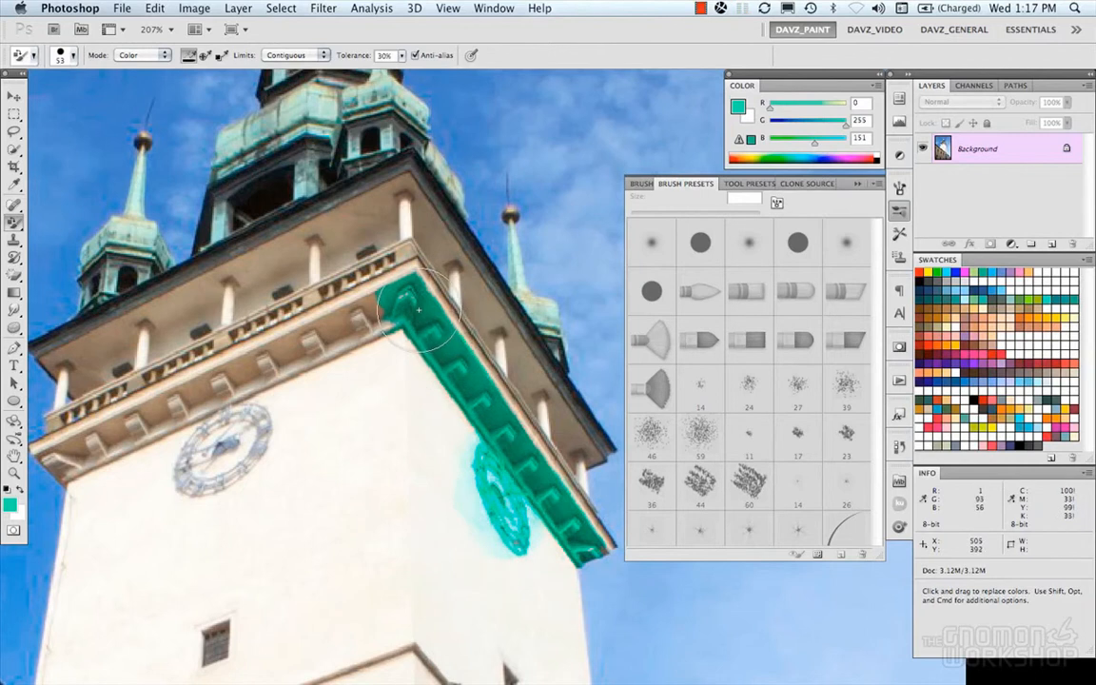
{"action": "key", "text": "super+z"}
{"action": "mouse_move", "coordinate": [399, 345]}
{"action": "left_mouse_down"}
{"action": "mouse_move", "coordinate": [379, 291]}
{"action": "mouse_move", "coordinate": [394, 293]}
{"action": "left_mouse_up"}
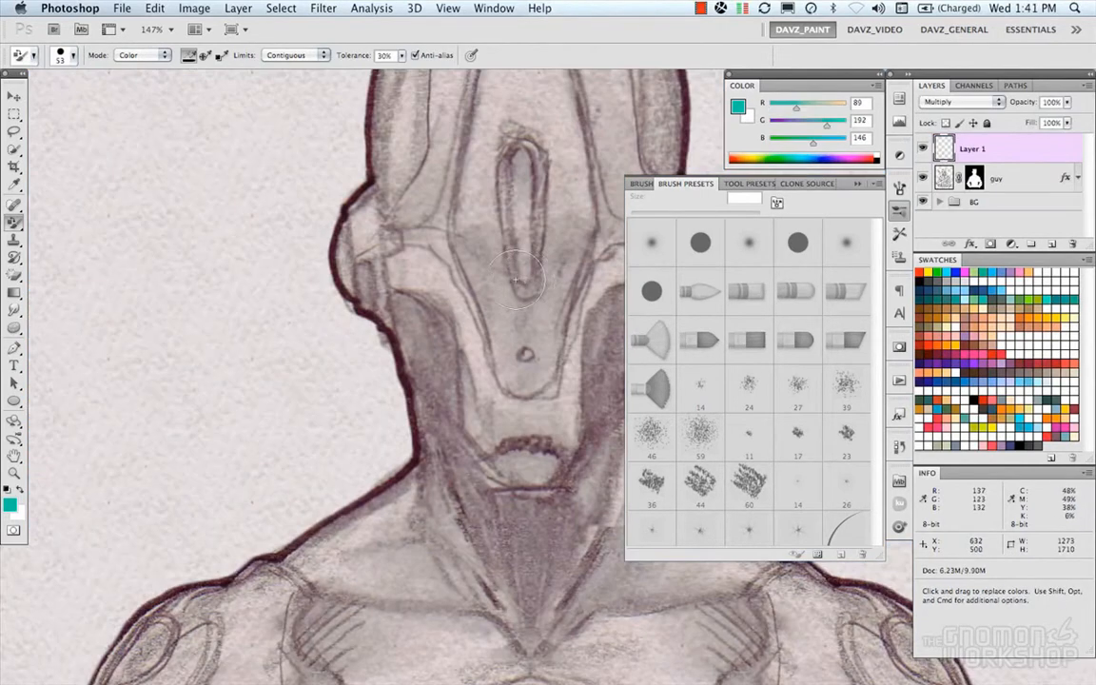
- Switch to the Mixer Brush Tool on the character sketch and set Layer 1's blend mode to Normal
{"action": "left_click_drag", "start_coordinate": [19, 225], "coordinate": [32, 241]}
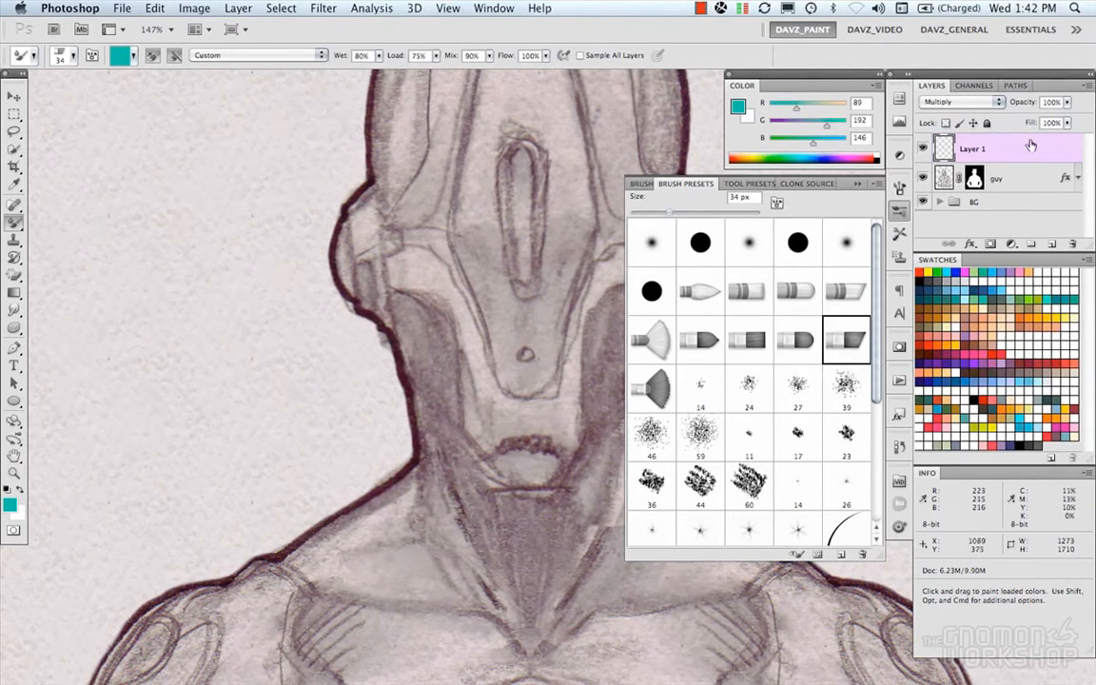
{"action": "left_click", "coordinate": [999, 103]}
{"action": "left_click", "coordinate": [942, 63]}
- Paint a teal patch beside the head and blend dark teal, R 0, G 90, B 97, into its lower edge
{"action": "mouse_move", "coordinate": [208, 215]}
{"action": "left_mouse_down"}
{"action": "mouse_move", "coordinate": [207, 281]}
{"action": "mouse_move", "coordinate": [257, 302]}
{"action": "mouse_move", "coordinate": [306, 208]}
{"action": "mouse_move", "coordinate": [305, 176]}
{"action": "mouse_move", "coordinate": [338, 202]}
{"action": "mouse_move", "coordinate": [261, 290]}
{"action": "mouse_move", "coordinate": [166, 328]}
{"action": "mouse_move", "coordinate": [124, 295]}
{"action": "mouse_move", "coordinate": [187, 195]}
{"action": "mouse_move", "coordinate": [143, 152]}
{"action": "mouse_move", "coordinate": [219, 110]}
{"action": "mouse_move", "coordinate": [198, 176]}
{"action": "mouse_move", "coordinate": [243, 160]}
{"action": "left_mouse_up"}
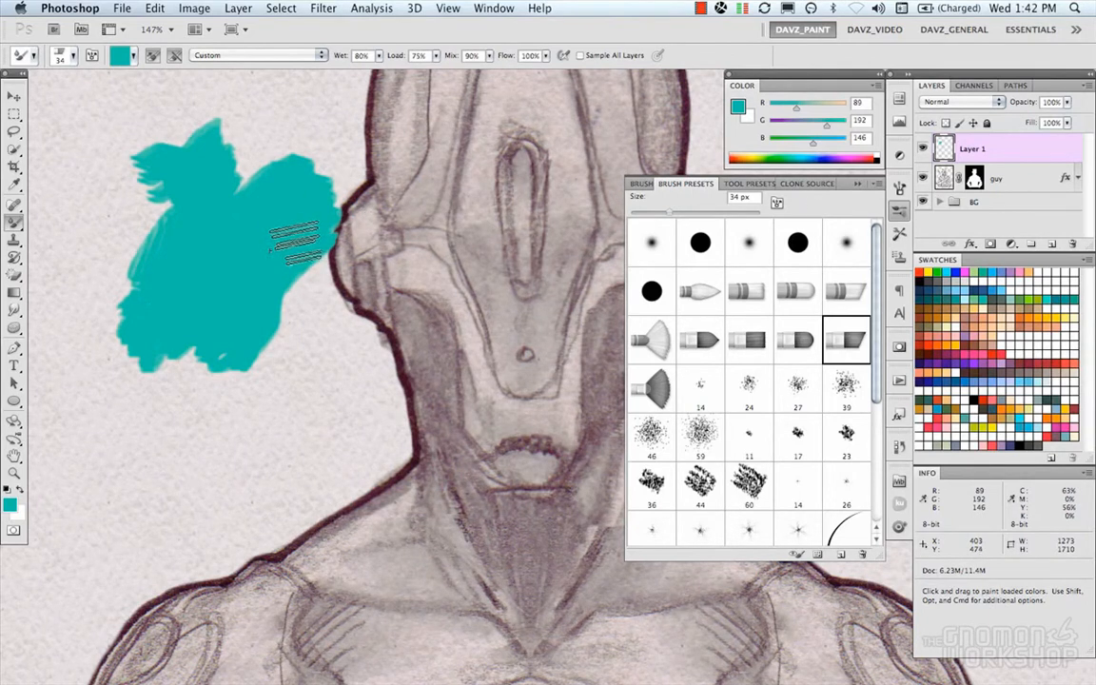
{"action": "mouse_move", "coordinate": [292, 245]}
{"action": "left_mouse_down"}
{"action": "mouse_move", "coordinate": [270, 252]}
{"action": "mouse_move", "coordinate": [305, 237]}
{"action": "mouse_move", "coordinate": [297, 325]}
{"action": "mouse_move", "coordinate": [408, 313]}
{"action": "mouse_move", "coordinate": [404, 294]}
{"action": "left_mouse_up"}
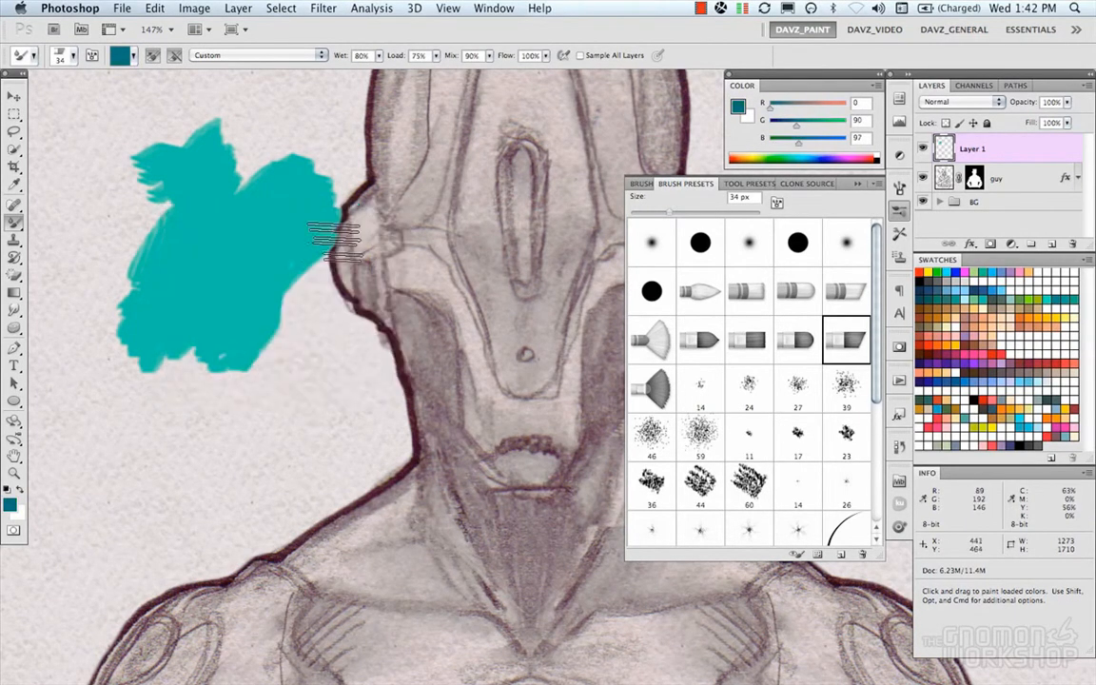
{"action": "mouse_move", "coordinate": [264, 285]}
{"action": "left_mouse_down"}
{"action": "mouse_move", "coordinate": [256, 321]}
{"action": "mouse_move", "coordinate": [304, 296]}
{"action": "mouse_move", "coordinate": [268, 369]}
{"action": "mouse_move", "coordinate": [236, 386]}
{"action": "mouse_move", "coordinate": [233, 337]}
{"action": "mouse_move", "coordinate": [279, 262]}
{"action": "left_mouse_up"}
{"action": "mouse_move", "coordinate": [231, 317]}
{"action": "left_mouse_down"}
{"action": "mouse_move", "coordinate": [240, 213]}
{"action": "mouse_move", "coordinate": [191, 285]}
{"action": "mouse_move", "coordinate": [249, 215]}
{"action": "mouse_move", "coordinate": [239, 333]}
{"action": "mouse_move", "coordinate": [314, 233]}
{"action": "mouse_move", "coordinate": [233, 366]}
{"action": "mouse_move", "coordinate": [314, 245]}
{"action": "left_mouse_up"}
- Set the foreground colour to purple, R 46, G 3, B 139, and blend purple strokes along the patch's lower right edge
{"action": "mouse_move", "coordinate": [263, 294]}
{"action": "left_mouse_down"}
{"action": "mouse_move", "coordinate": [293, 269]}
{"action": "mouse_move", "coordinate": [297, 225]}
{"action": "left_mouse_up"}
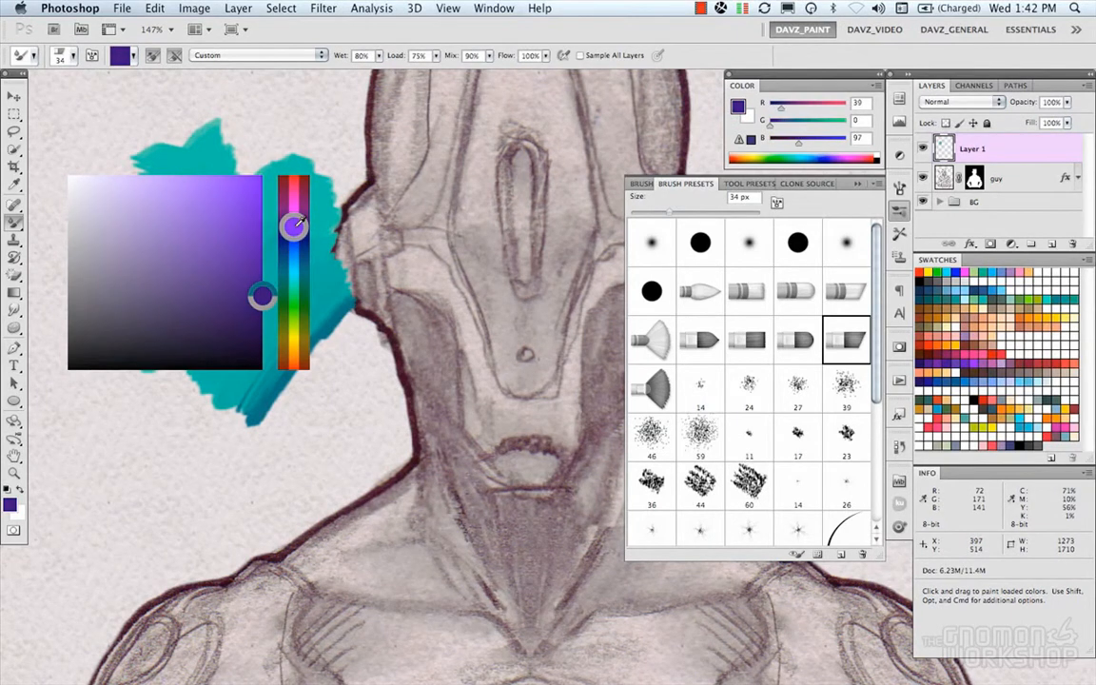
{"action": "left_click_drag", "start_coordinate": [266, 252], "coordinate": [258, 260]}
{"action": "mouse_move", "coordinate": [290, 359]}
{"action": "left_mouse_down"}
{"action": "mouse_move", "coordinate": [245, 399]}
{"action": "mouse_move", "coordinate": [306, 323]}
{"action": "mouse_move", "coordinate": [239, 403]}
{"action": "mouse_move", "coordinate": [312, 300]}
{"action": "mouse_move", "coordinate": [246, 374]}
{"action": "left_mouse_up"}
{"action": "mouse_move", "coordinate": [297, 314]}
{"action": "left_mouse_down"}
{"action": "mouse_move", "coordinate": [284, 366]}
{"action": "mouse_move", "coordinate": [328, 327]}
{"action": "mouse_move", "coordinate": [295, 364]}
{"action": "mouse_move", "coordinate": [322, 321]}
{"action": "mouse_move", "coordinate": [320, 333]}
{"action": "mouse_move", "coordinate": [334, 329]}
{"action": "left_mouse_up"}
{"action": "key", "text": "alt+space"}
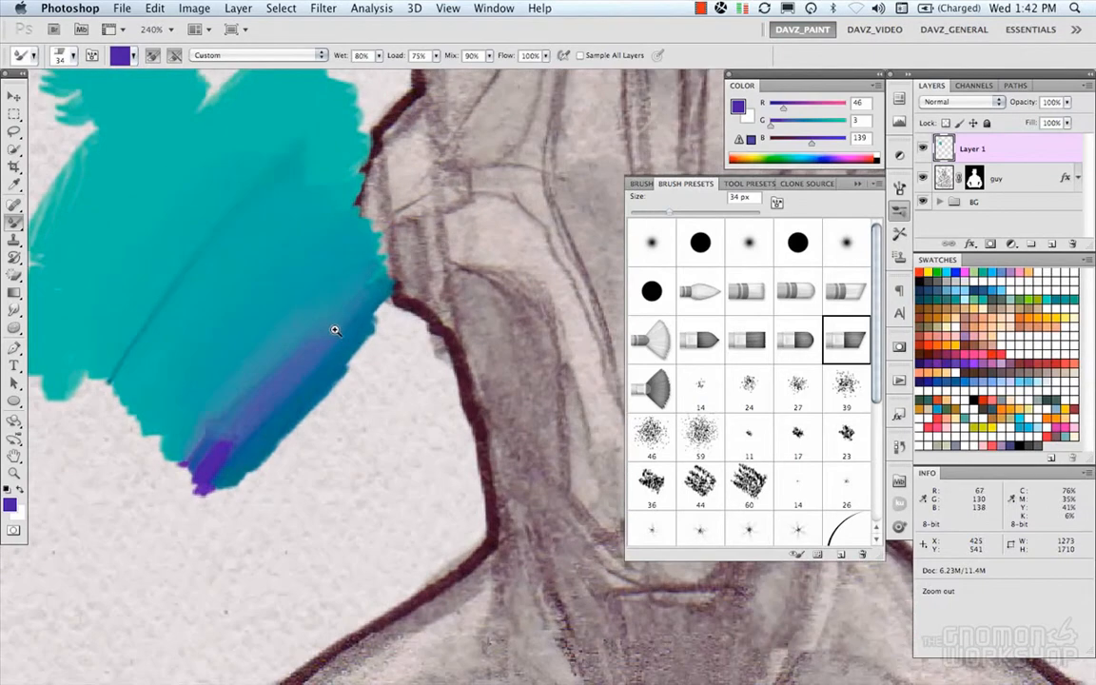
{"action": "mouse_move", "coordinate": [249, 421]}
{"action": "left_mouse_down"}
{"action": "mouse_move", "coordinate": [335, 317]}
{"action": "mouse_move", "coordinate": [214, 435]}
{"action": "mouse_move", "coordinate": [188, 480]}
{"action": "mouse_move", "coordinate": [250, 386]}
{"action": "mouse_move", "coordinate": [198, 454]}
{"action": "mouse_move", "coordinate": [203, 474]}
{"action": "mouse_move", "coordinate": [242, 464]}
{"action": "mouse_move", "coordinate": [195, 507]}
{"action": "mouse_move", "coordinate": [304, 379]}
{"action": "mouse_move", "coordinate": [198, 526]}
{"action": "mouse_move", "coordinate": [349, 354]}
{"action": "left_mouse_up"}
{"action": "left_click_drag", "start_coordinate": [283, 372], "coordinate": [386, 355]}
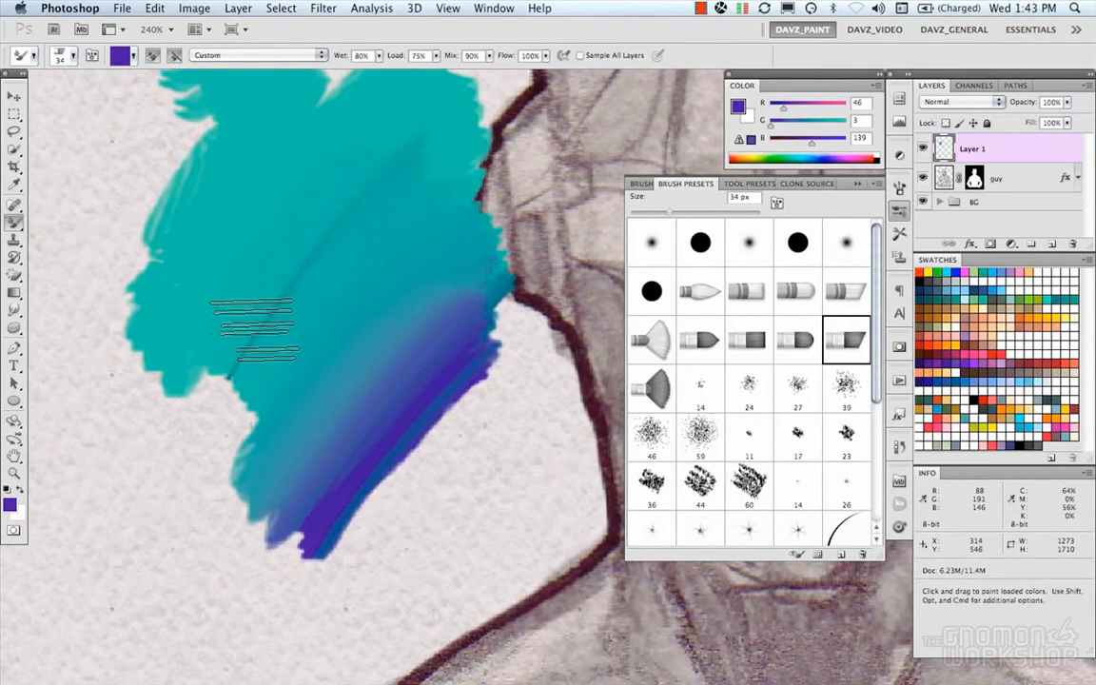
- Work purple into the patch's left side and blend light teal, R 160, G 250, B 196, over its upper left
{"action": "mouse_move", "coordinate": [208, 342]}
{"action": "left_mouse_down"}
{"action": "mouse_move", "coordinate": [282, 249]}
{"action": "mouse_move", "coordinate": [191, 383]}
{"action": "mouse_move", "coordinate": [315, 205]}
{"action": "mouse_move", "coordinate": [189, 383]}
{"action": "mouse_move", "coordinate": [276, 245]}
{"action": "mouse_move", "coordinate": [173, 380]}
{"action": "mouse_move", "coordinate": [242, 285]}
{"action": "mouse_move", "coordinate": [186, 366]}
{"action": "mouse_move", "coordinate": [260, 299]}
{"action": "mouse_move", "coordinate": [214, 364]}
{"action": "mouse_move", "coordinate": [201, 406]}
{"action": "mouse_move", "coordinate": [227, 398]}
{"action": "mouse_move", "coordinate": [221, 414]}
{"action": "mouse_move", "coordinate": [186, 416]}
{"action": "mouse_move", "coordinate": [193, 428]}
{"action": "mouse_move", "coordinate": [265, 368]}
{"action": "mouse_move", "coordinate": [303, 377]}
{"action": "mouse_move", "coordinate": [300, 415]}
{"action": "mouse_move", "coordinate": [256, 351]}
{"action": "mouse_move", "coordinate": [240, 288]}
{"action": "mouse_move", "coordinate": [207, 275]}
{"action": "mouse_move", "coordinate": [134, 278]}
{"action": "left_mouse_up"}
{"action": "left_click_drag", "start_coordinate": [287, 273], "coordinate": [316, 384]}
{"action": "left_click_drag", "start_coordinate": [208, 253], "coordinate": [247, 212]}
{"action": "mouse_move", "coordinate": [299, 137]}
{"action": "left_mouse_down"}
{"action": "mouse_move", "coordinate": [257, 215]}
{"action": "mouse_move", "coordinate": [313, 179]}
{"action": "mouse_move", "coordinate": [251, 230]}
{"action": "left_mouse_up"}
{"action": "mouse_move", "coordinate": [368, 169]}
{"action": "left_mouse_down"}
{"action": "mouse_move", "coordinate": [274, 239]}
{"action": "mouse_move", "coordinate": [348, 189]}
{"action": "mouse_move", "coordinate": [285, 255]}
{"action": "mouse_move", "coordinate": [342, 212]}
{"action": "mouse_move", "coordinate": [249, 315]}
{"action": "mouse_move", "coordinate": [324, 188]}
{"action": "mouse_move", "coordinate": [228, 258]}
{"action": "mouse_move", "coordinate": [319, 147]}
{"action": "mouse_move", "coordinate": [244, 236]}
{"action": "mouse_move", "coordinate": [339, 202]}
{"action": "left_mouse_up"}
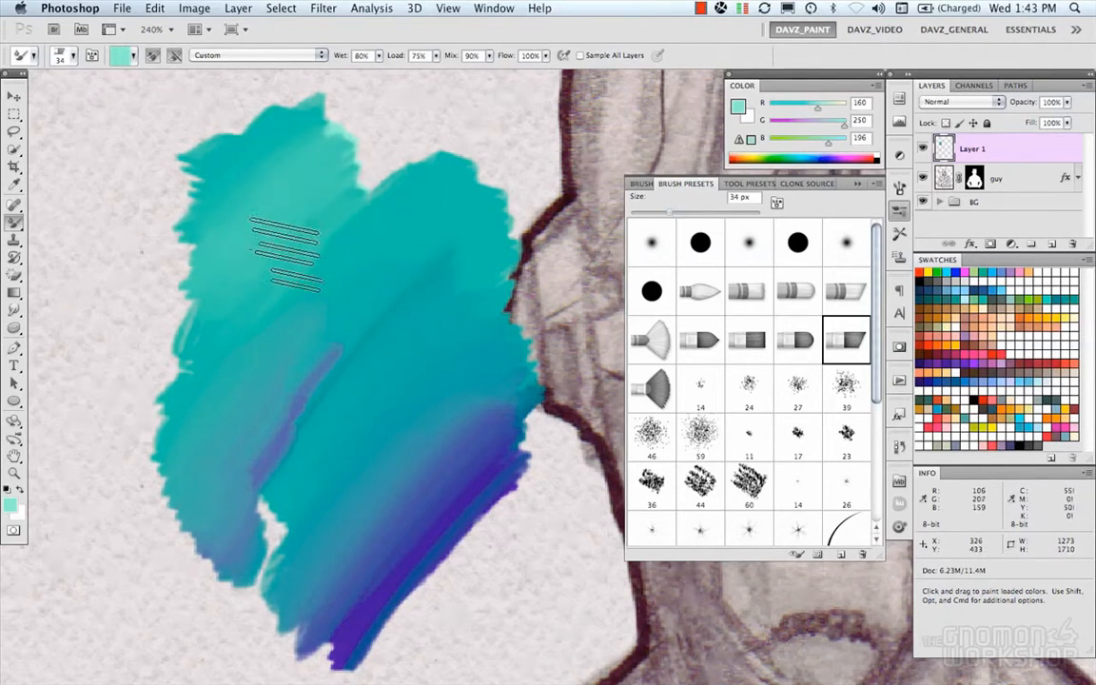
{"action": "mouse_move", "coordinate": [234, 228]}
{"action": "left_mouse_down"}
{"action": "mouse_move", "coordinate": [221, 235]}
{"action": "mouse_move", "coordinate": [267, 240]}
{"action": "mouse_move", "coordinate": [219, 303]}
{"action": "mouse_move", "coordinate": [211, 276]}
{"action": "mouse_move", "coordinate": [276, 196]}
{"action": "mouse_move", "coordinate": [335, 288]}
{"action": "left_mouse_up"}
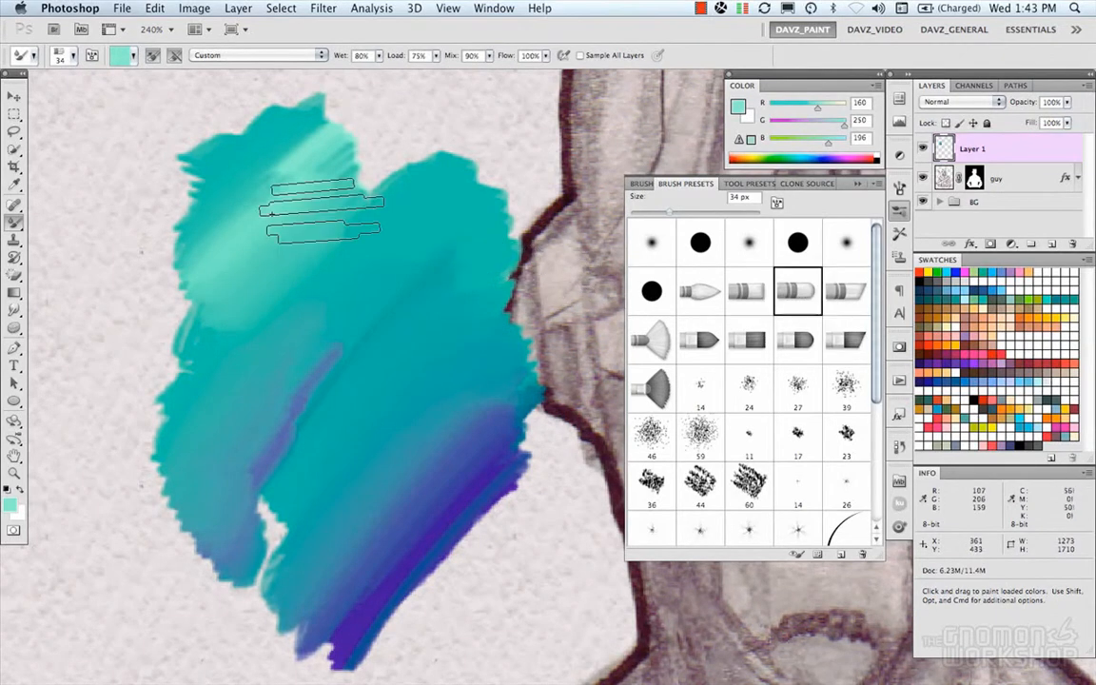
- Choose the pointed bristle brush preset and blend light teal strokes into the upper middle of the patch
{"action": "left_click", "coordinate": [709, 296]}
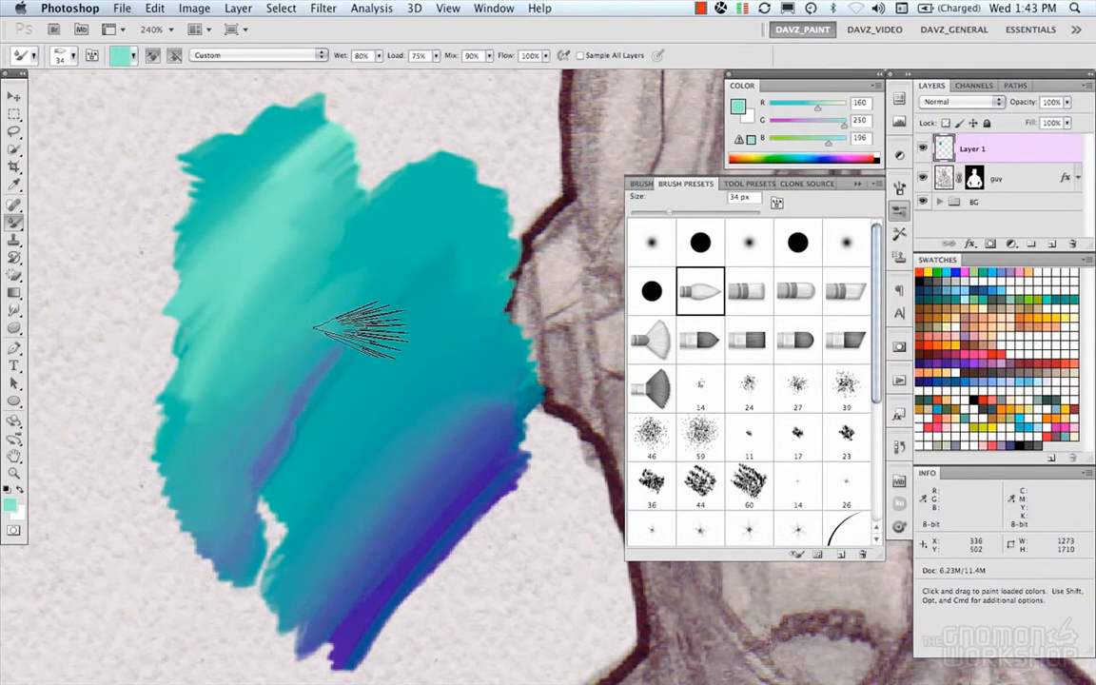
{"action": "mouse_move", "coordinate": [376, 217]}
{"action": "left_mouse_down"}
{"action": "mouse_move", "coordinate": [209, 324]}
{"action": "mouse_move", "coordinate": [285, 235]}
{"action": "mouse_move", "coordinate": [184, 341]}
{"action": "mouse_move", "coordinate": [300, 195]}
{"action": "left_mouse_up"}
{"action": "left_click_drag", "start_coordinate": [339, 326], "coordinate": [299, 304]}
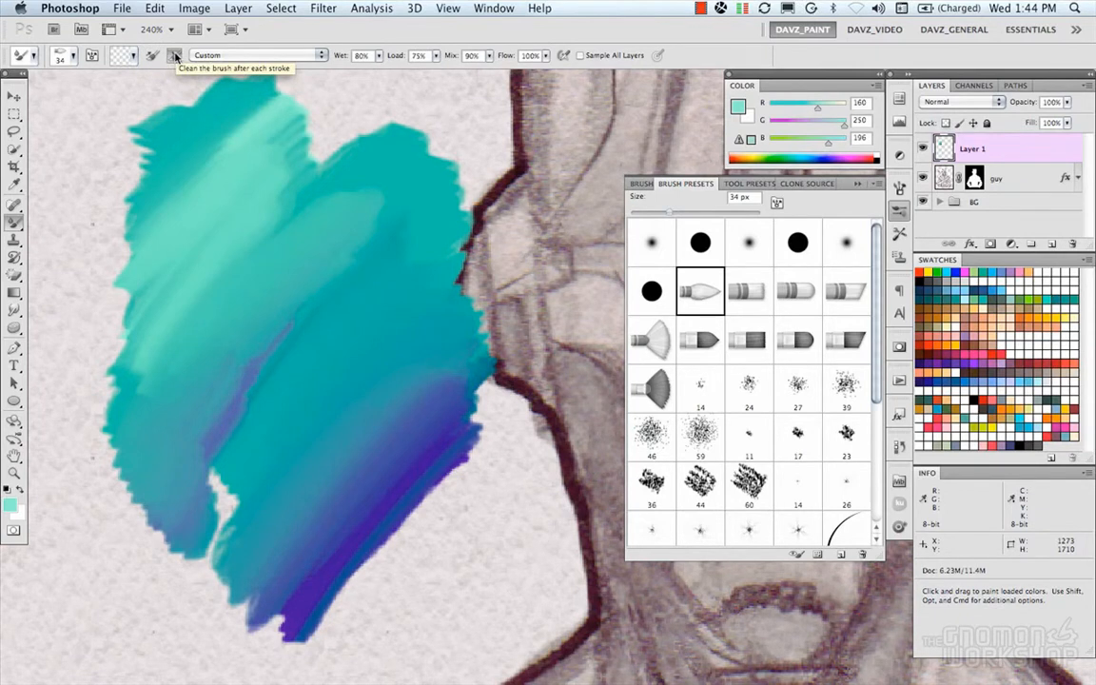
- Turn on loading the brush after each stroke and paint more light teal across the patch's upper left half
{"action": "left_click", "coordinate": [154, 56]}
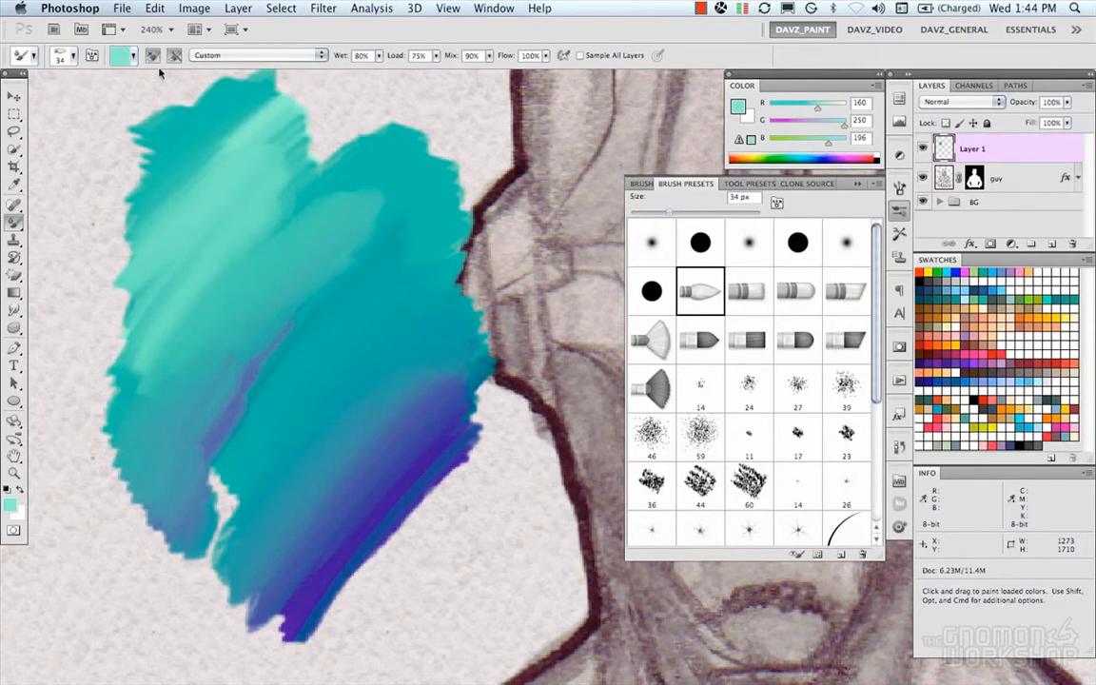
{"action": "mouse_move", "coordinate": [209, 224]}
{"action": "left_mouse_down"}
{"action": "mouse_move", "coordinate": [266, 218]}
{"action": "mouse_move", "coordinate": [340, 233]}
{"action": "mouse_move", "coordinate": [428, 218]}
{"action": "mouse_move", "coordinate": [376, 309]}
{"action": "mouse_move", "coordinate": [309, 326]}
{"action": "mouse_move", "coordinate": [232, 441]}
{"action": "mouse_move", "coordinate": [268, 376]}
{"action": "mouse_move", "coordinate": [255, 329]}
{"action": "mouse_move", "coordinate": [163, 360]}
{"action": "mouse_move", "coordinate": [185, 302]}
{"action": "mouse_move", "coordinate": [227, 350]}
{"action": "mouse_move", "coordinate": [249, 283]}
{"action": "mouse_move", "coordinate": [277, 280]}
{"action": "mouse_move", "coordinate": [234, 366]}
{"action": "mouse_move", "coordinate": [333, 273]}
{"action": "mouse_move", "coordinate": [289, 379]}
{"action": "mouse_move", "coordinate": [322, 303]}
{"action": "mouse_move", "coordinate": [214, 100]}
{"action": "left_mouse_up"}
{"action": "left_click", "coordinate": [152, 57]}
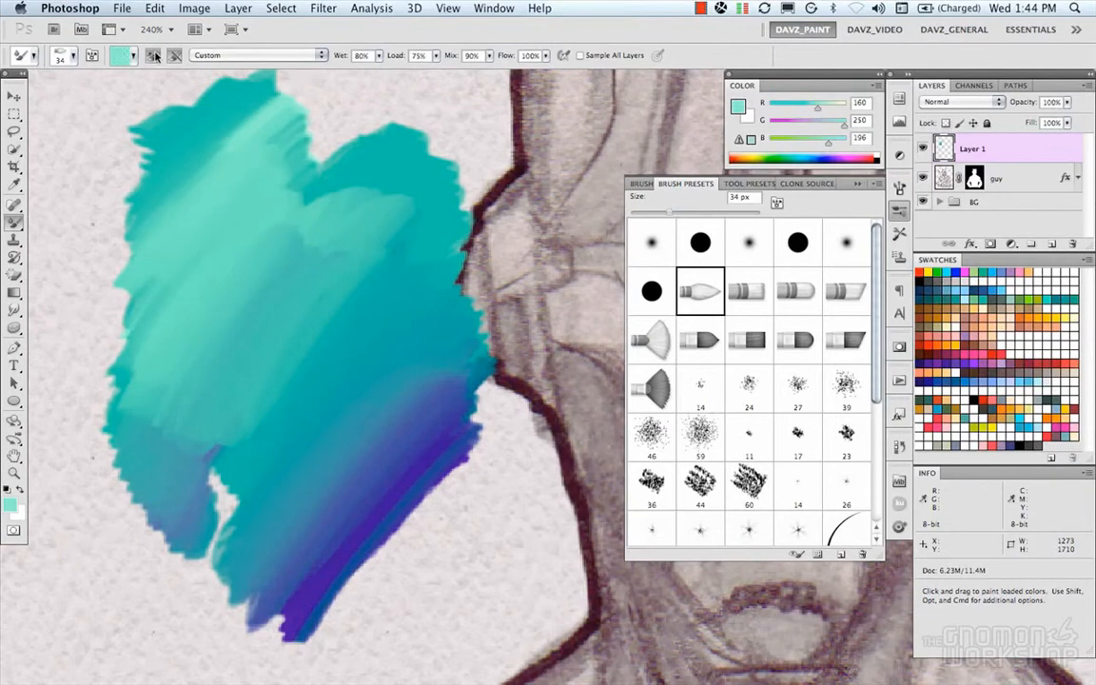
- Paint a second, smaller patch left of the large one, blending light teal with darker teal, R 0, G 152, B 120
{"action": "key", "text": "space"}
{"action": "mouse_move", "coordinate": [213, 330]}
{"action": "left_mouse_down"}
{"action": "mouse_move", "coordinate": [345, 324]}
{"action": "mouse_move", "coordinate": [440, 330]}
{"action": "left_mouse_up"}
{"action": "mouse_move", "coordinate": [181, 238]}
{"action": "left_mouse_down"}
{"action": "mouse_move", "coordinate": [89, 410]}
{"action": "mouse_move", "coordinate": [154, 344]}
{"action": "mouse_move", "coordinate": [182, 339]}
{"action": "mouse_move", "coordinate": [326, 435]}
{"action": "mouse_move", "coordinate": [318, 430]}
{"action": "left_mouse_up"}
{"action": "mouse_move", "coordinate": [171, 229]}
{"action": "left_mouse_down"}
{"action": "mouse_move", "coordinate": [232, 135]}
{"action": "mouse_move", "coordinate": [142, 376]}
{"action": "mouse_move", "coordinate": [227, 318]}
{"action": "mouse_move", "coordinate": [167, 465]}
{"action": "mouse_move", "coordinate": [276, 285]}
{"action": "left_mouse_up"}
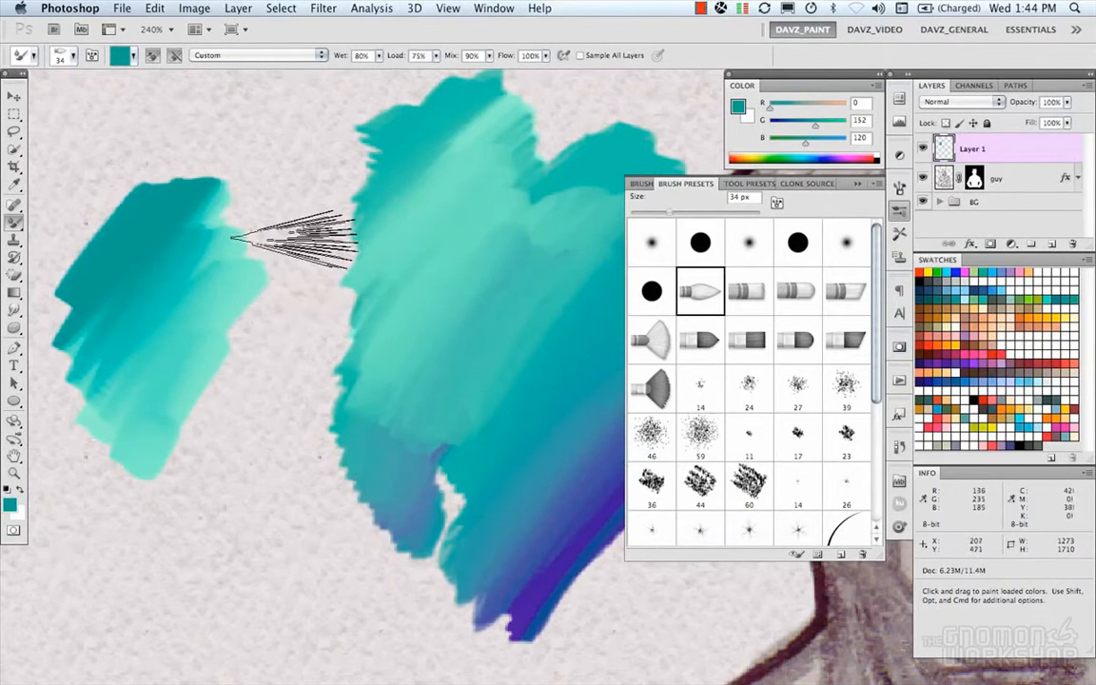
- Try a stroke below the small patch with loading after each stroke turned off, and undo it
{"action": "left_click", "coordinate": [153, 55]}
{"action": "mouse_move", "coordinate": [205, 369]}
{"action": "left_mouse_down"}
{"action": "mouse_move", "coordinate": [188, 526]}
{"action": "mouse_move", "coordinate": [276, 404]}
{"action": "left_mouse_up"}
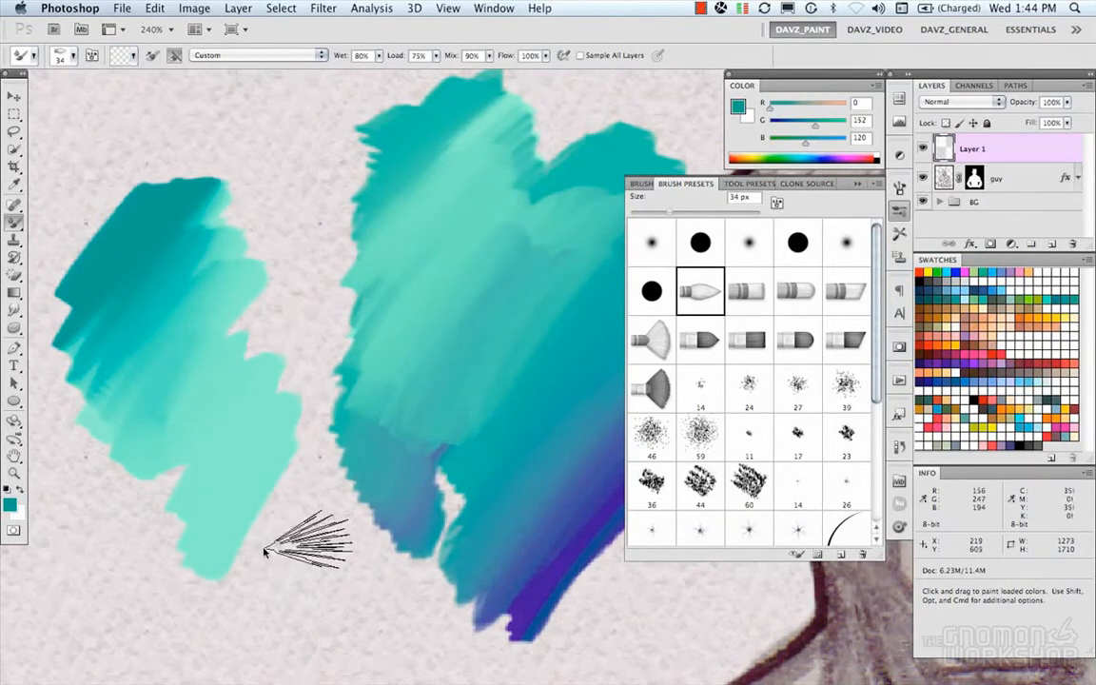
{"action": "key", "text": "super+z"}
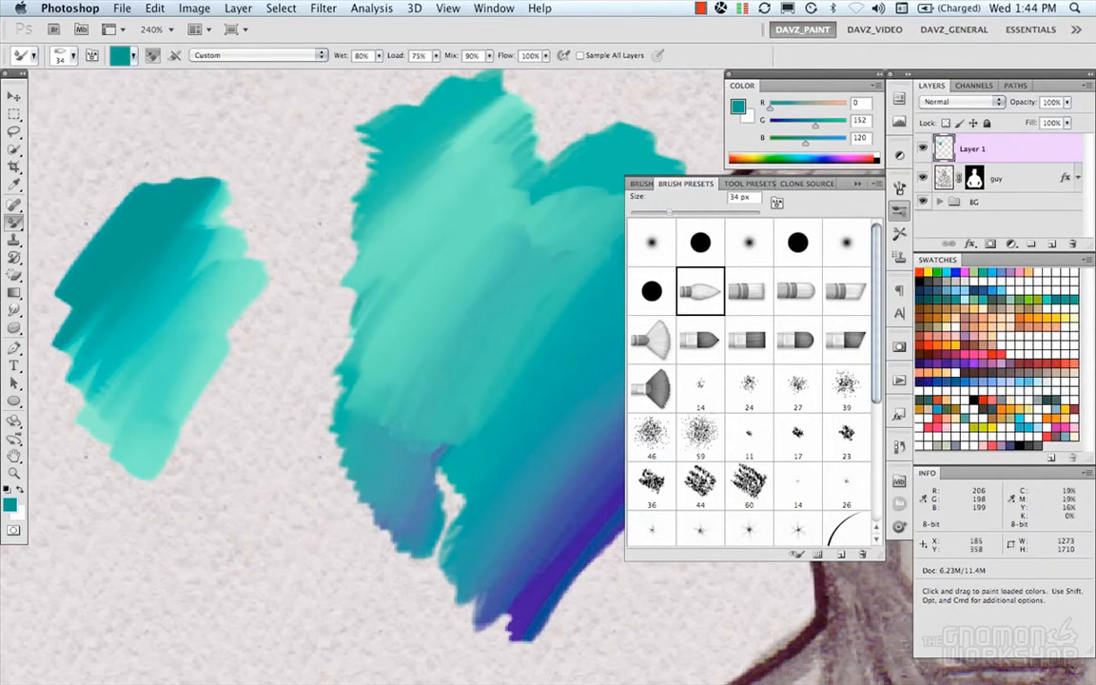
- Turn off cleaning the brush after each stroke and blend teal strokes over the small patch's right side and top
{"action": "left_click", "coordinate": [179, 55]}
{"action": "mouse_move", "coordinate": [174, 269]}
{"action": "left_mouse_down"}
{"action": "mouse_move", "coordinate": [193, 364]}
{"action": "mouse_move", "coordinate": [247, 237]}
{"action": "mouse_move", "coordinate": [202, 180]}
{"action": "mouse_move", "coordinate": [249, 154]}
{"action": "left_mouse_up"}
{"action": "left_click", "coordinate": [175, 55]}
{"action": "mouse_move", "coordinate": [210, 234]}
{"action": "left_mouse_down"}
{"action": "mouse_move", "coordinate": [253, 261]}
{"action": "mouse_move", "coordinate": [177, 357]}
{"action": "mouse_move", "coordinate": [154, 439]}
{"action": "mouse_move", "coordinate": [216, 327]}
{"action": "mouse_move", "coordinate": [174, 312]}
{"action": "mouse_move", "coordinate": [143, 337]}
{"action": "mouse_move", "coordinate": [201, 298]}
{"action": "mouse_move", "coordinate": [140, 380]}
{"action": "mouse_move", "coordinate": [160, 442]}
{"action": "mouse_move", "coordinate": [142, 483]}
{"action": "mouse_move", "coordinate": [199, 201]}
{"action": "mouse_move", "coordinate": [160, 239]}
{"action": "mouse_move", "coordinate": [214, 191]}
{"action": "left_mouse_up"}
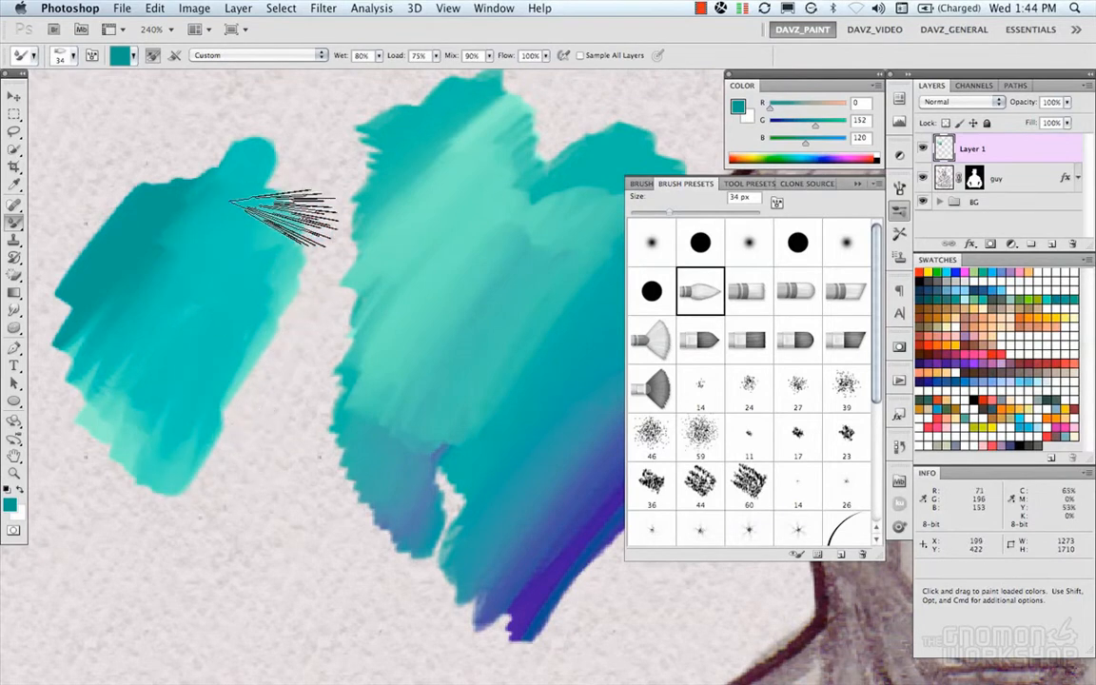
{"action": "left_click_drag", "start_coordinate": [365, 311], "coordinate": [317, 307]}
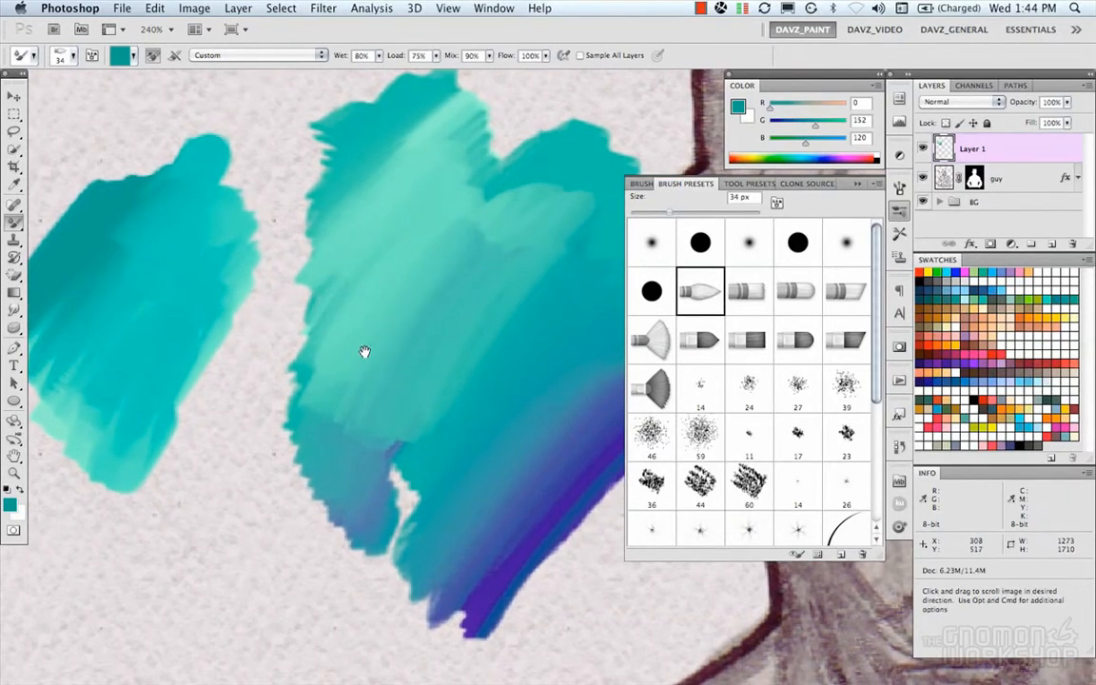
{"action": "left_click_drag", "start_coordinate": [373, 339], "coordinate": [378, 351]}
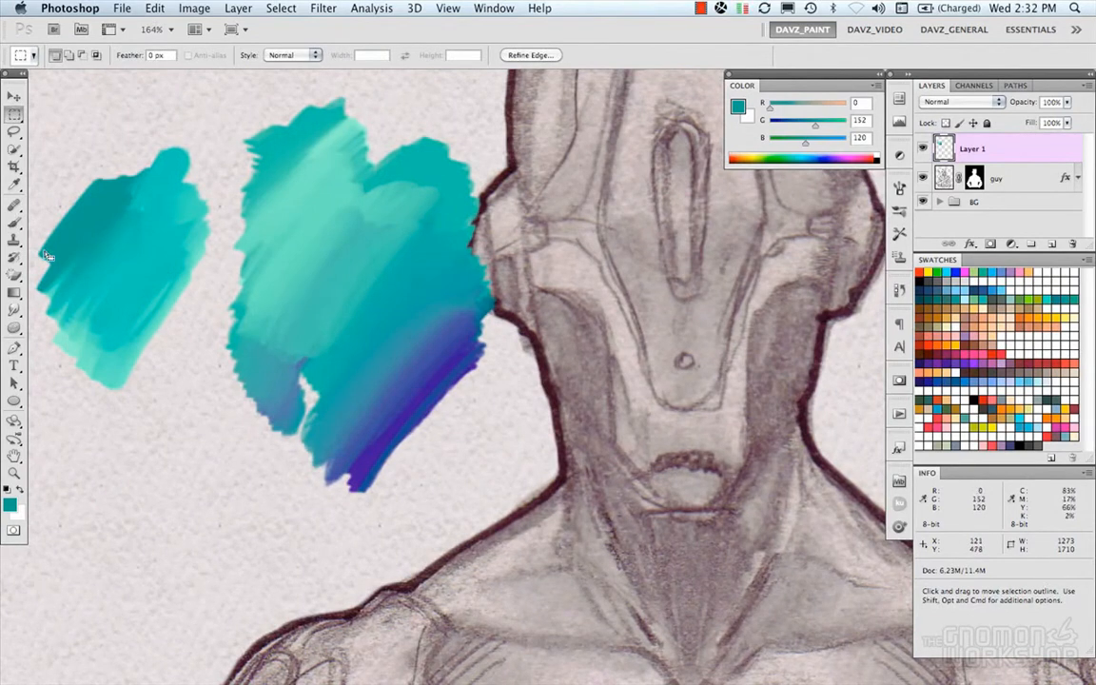
- Switch to the History Brush Tool and try to paint with it on the large teal patch
{"action": "left_click", "coordinate": [14, 261]}
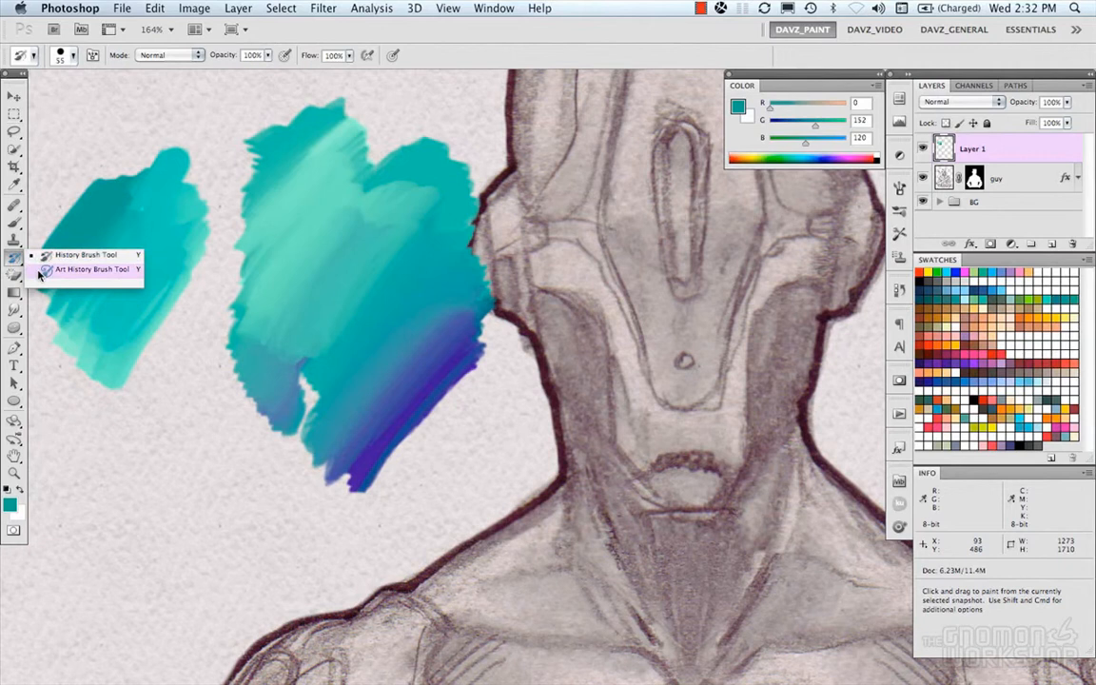
{"action": "left_click", "coordinate": [12, 259]}
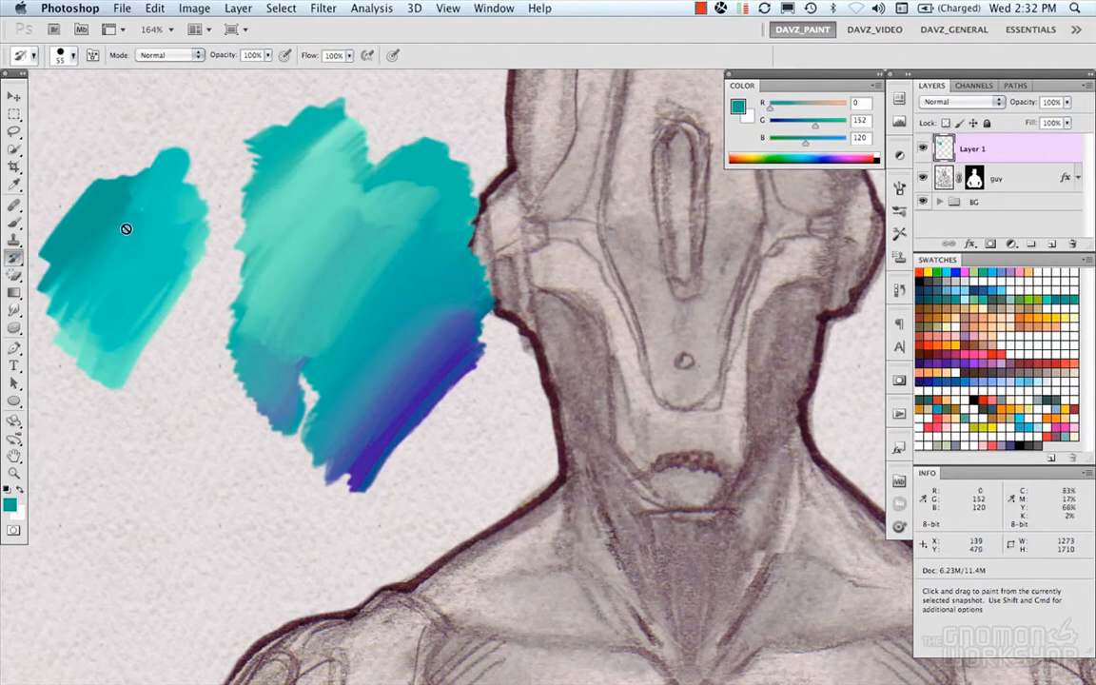
{"action": "left_click", "coordinate": [319, 286]}
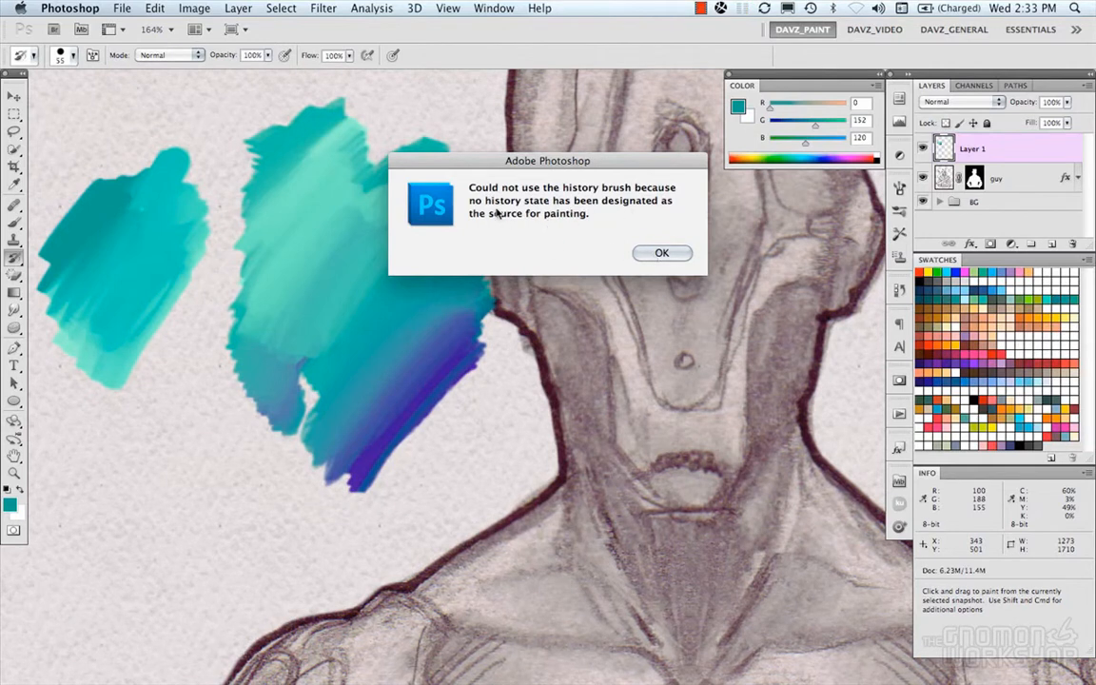
{"action": "left_click", "coordinate": [659, 253]}
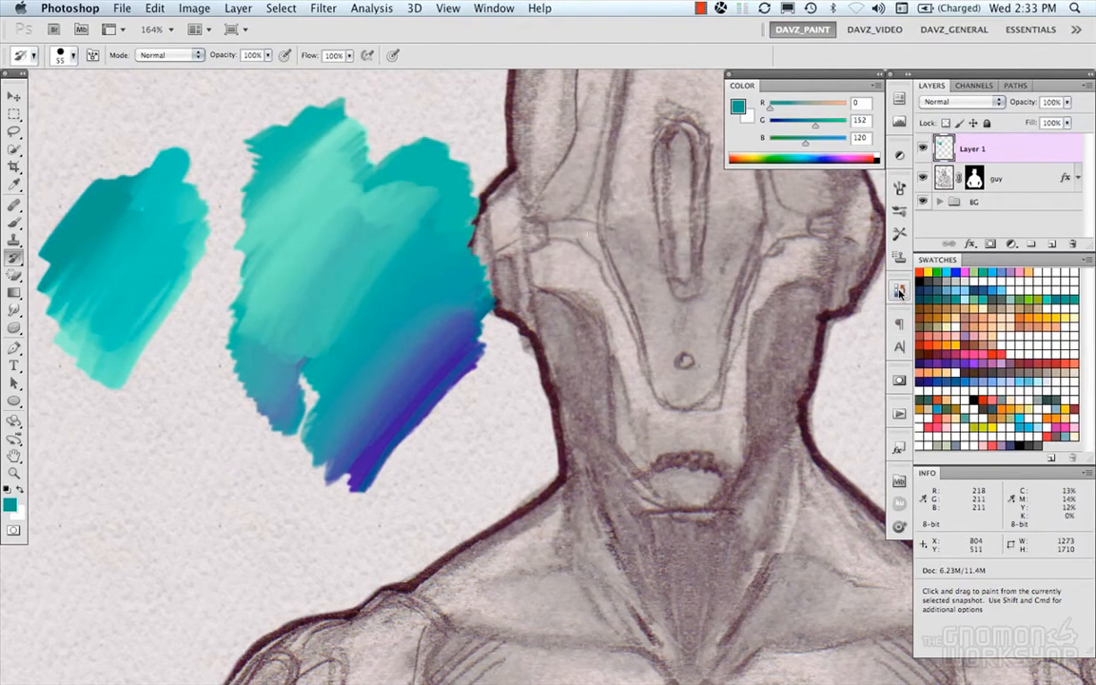
- Designate the latest Mixer Brush history state as the History Brush's painting source
{"action": "left_click", "coordinate": [900, 292]}
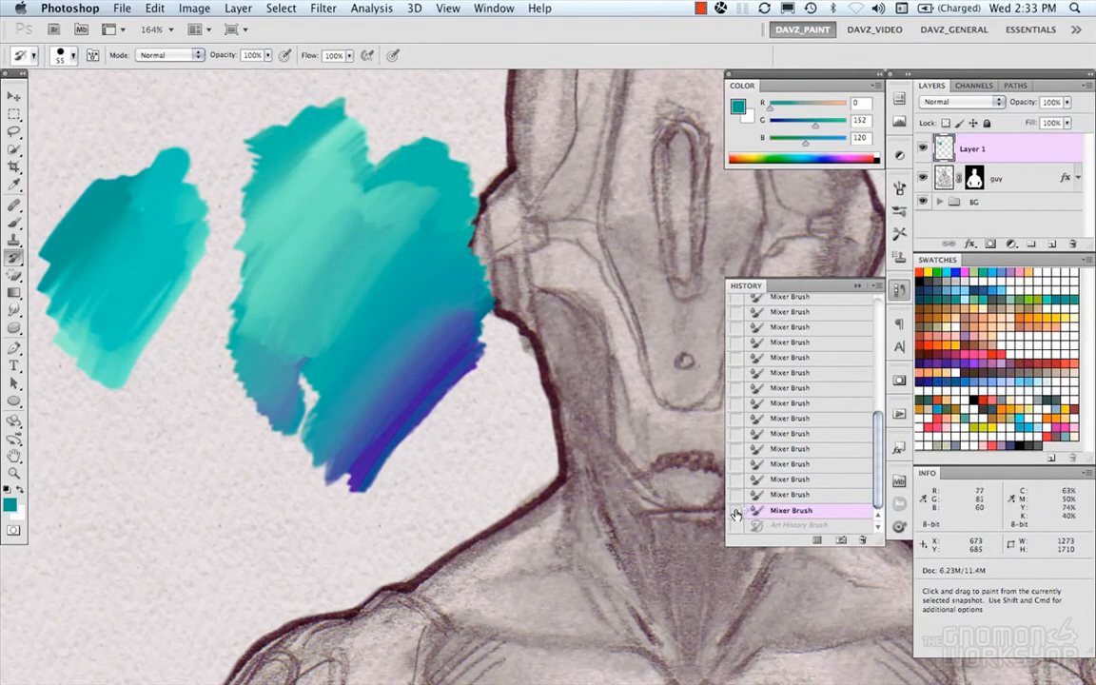
{"action": "left_click", "coordinate": [898, 291]}
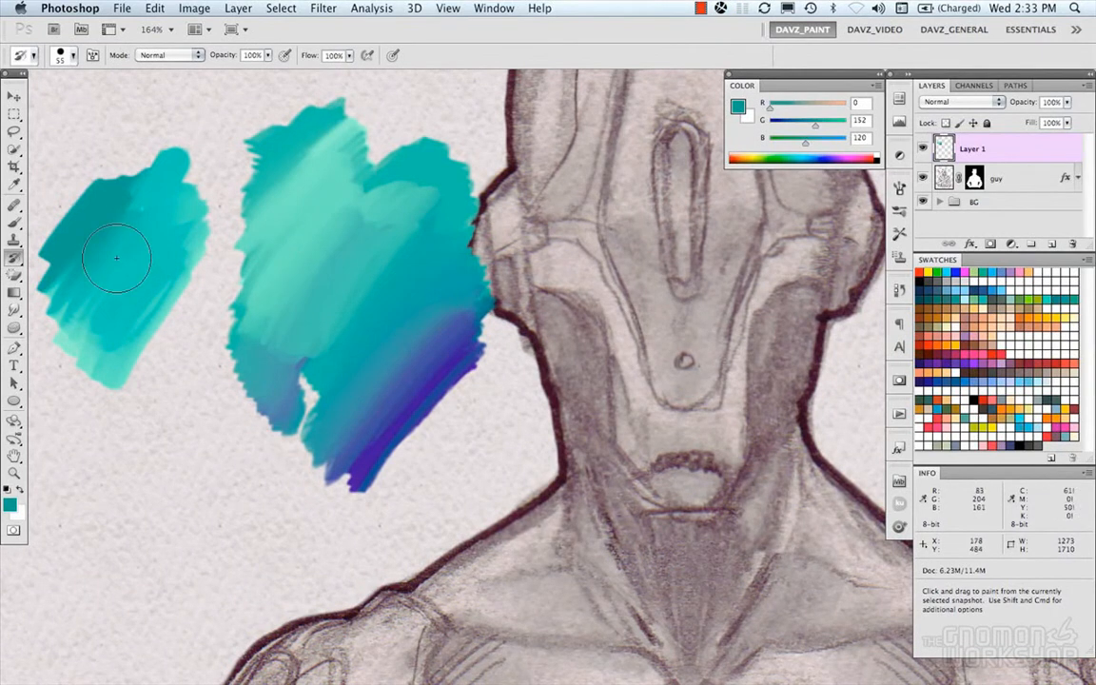
- Switch to the Art History Brush Tool with the Dab style and pick a different bristle brush preset
{"action": "left_click", "coordinate": [15, 258]}
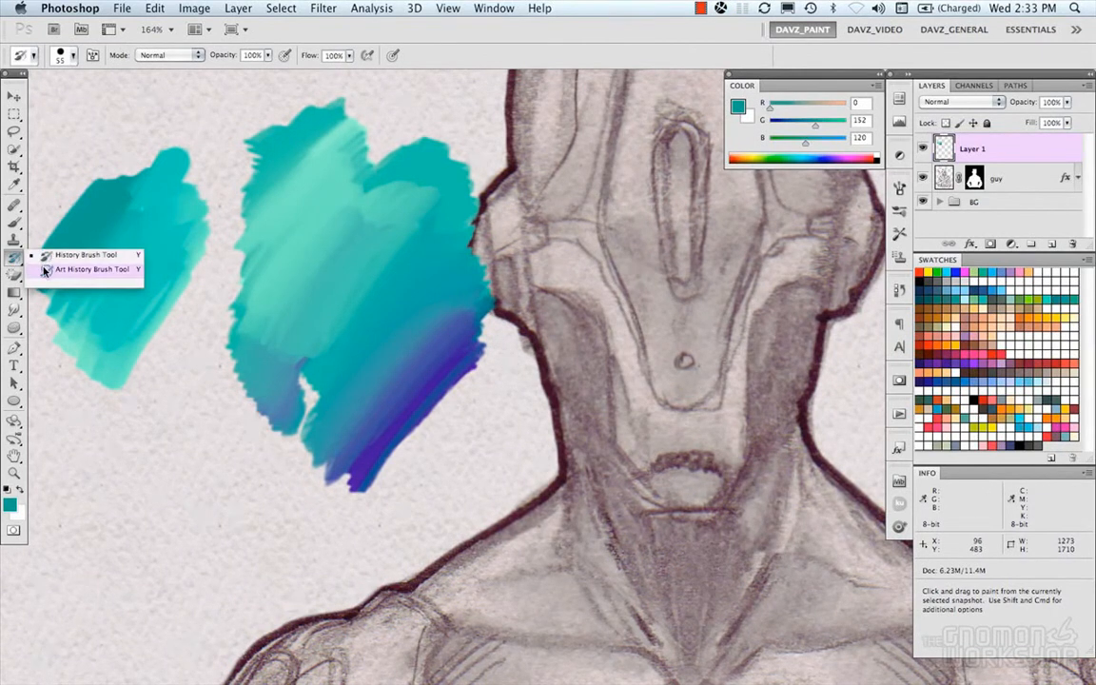
{"action": "left_click", "coordinate": [43, 270]}
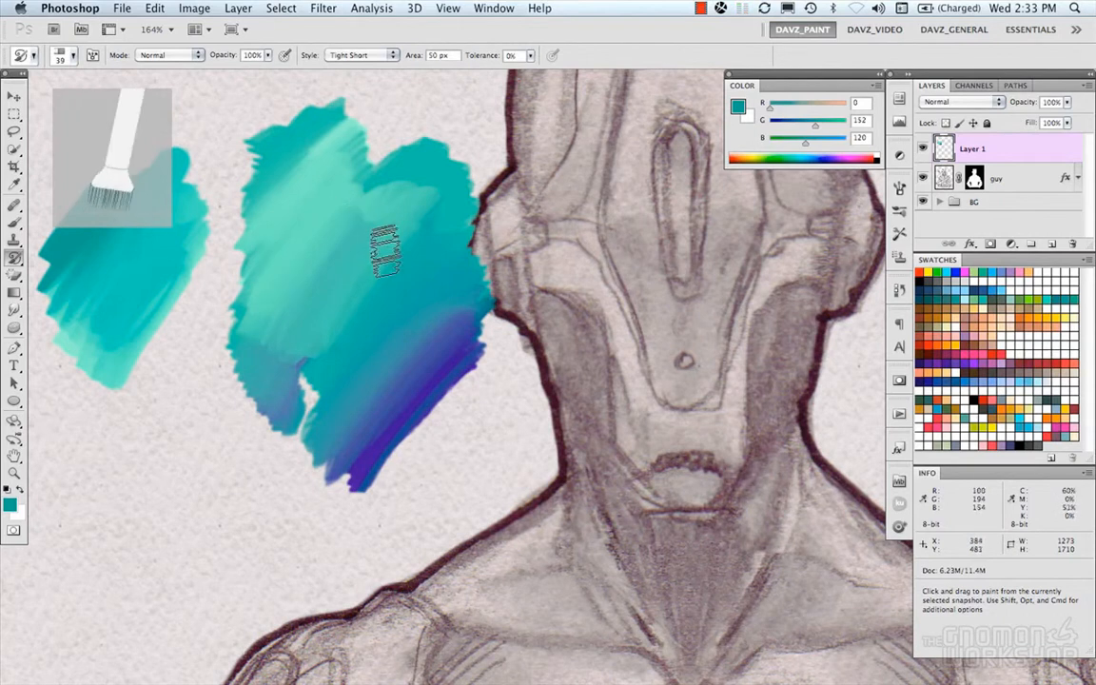
{"action": "left_click", "coordinate": [352, 54]}
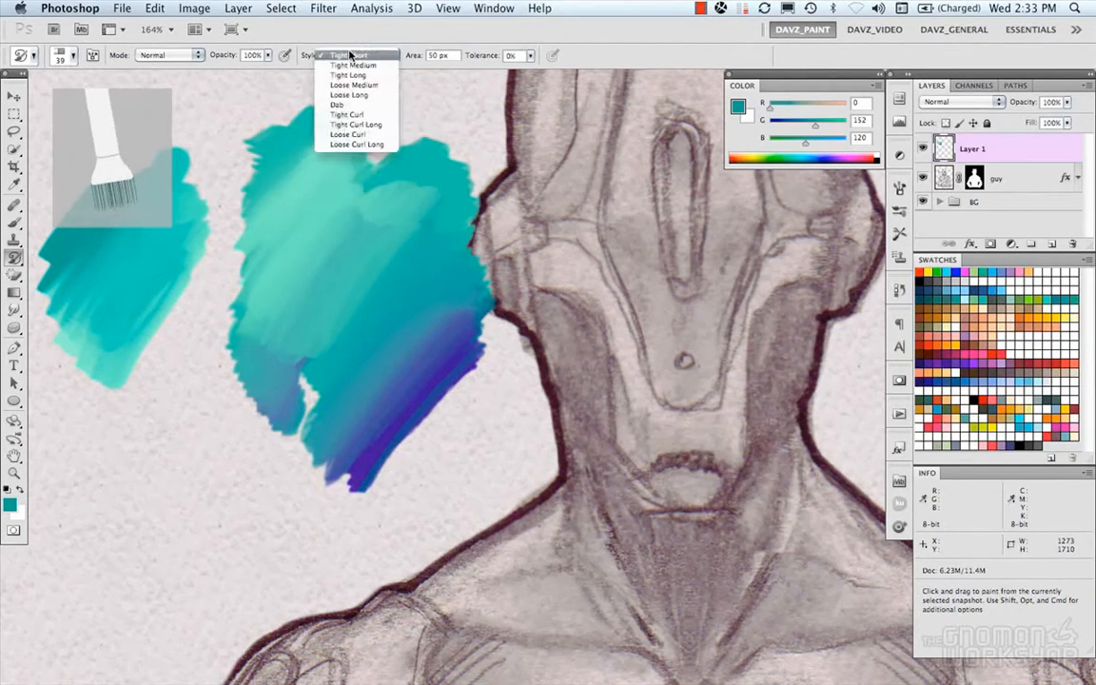
{"action": "left_click", "coordinate": [340, 105]}
{"action": "right_click", "coordinate": [385, 258]}
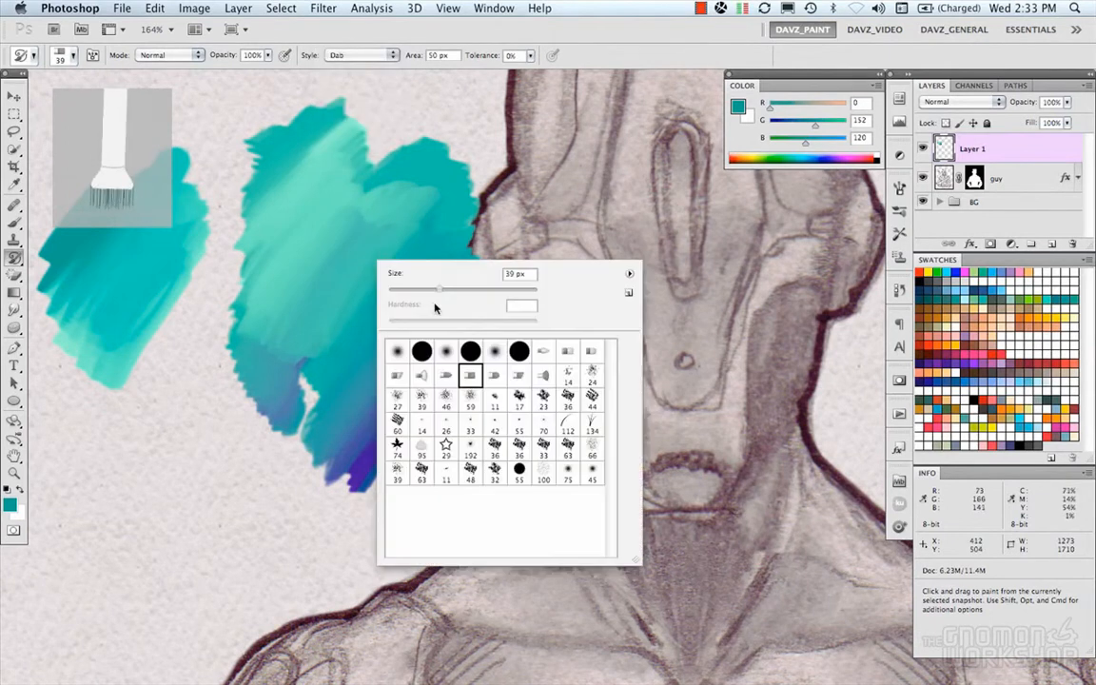
{"action": "double_click", "coordinate": [514, 379]}
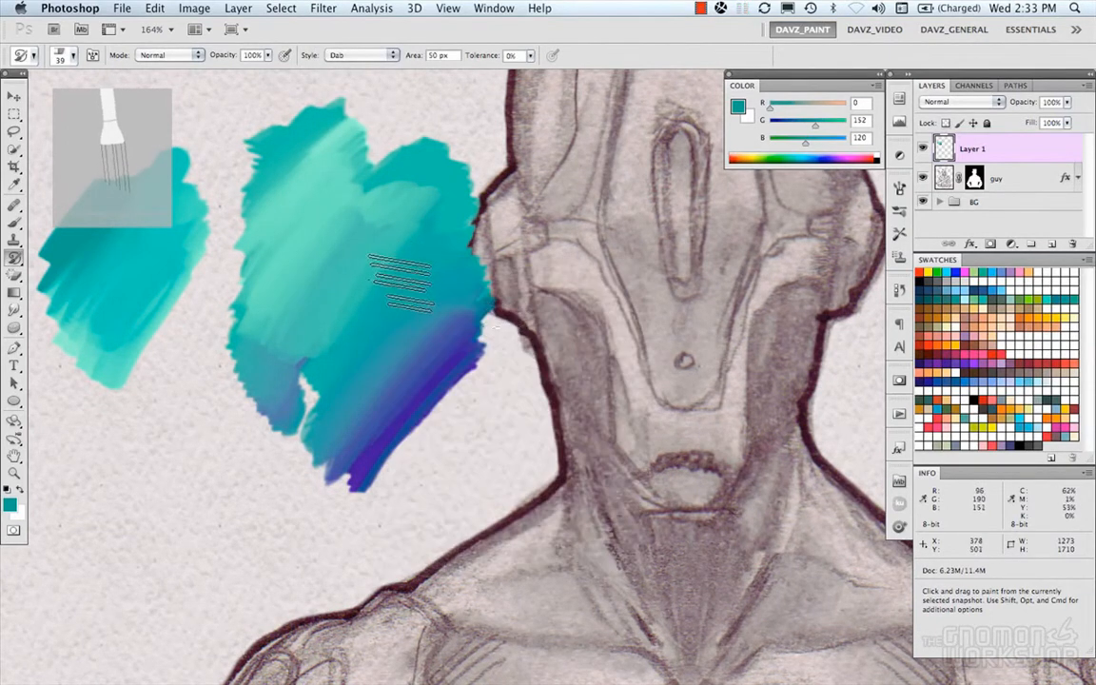
- Paint Art History Brush strokes over the large teal patch and its edges, reducing the brush size to 14 px
{"action": "mouse_move", "coordinate": [359, 181]}
{"action": "left_mouse_down"}
{"action": "mouse_move", "coordinate": [353, 233]}
{"action": "mouse_move", "coordinate": [323, 224]}
{"action": "mouse_move", "coordinate": [371, 245]}
{"action": "mouse_move", "coordinate": [370, 282]}
{"action": "mouse_move", "coordinate": [387, 229]}
{"action": "mouse_move", "coordinate": [408, 297]}
{"action": "mouse_move", "coordinate": [357, 359]}
{"action": "mouse_move", "coordinate": [340, 297]}
{"action": "mouse_move", "coordinate": [287, 260]}
{"action": "mouse_move", "coordinate": [318, 417]}
{"action": "mouse_move", "coordinate": [330, 427]}
{"action": "mouse_move", "coordinate": [302, 427]}
{"action": "mouse_move", "coordinate": [366, 353]}
{"action": "mouse_move", "coordinate": [393, 243]}
{"action": "mouse_move", "coordinate": [402, 147]}
{"action": "mouse_move", "coordinate": [381, 138]}
{"action": "mouse_move", "coordinate": [412, 158]}
{"action": "mouse_move", "coordinate": [355, 196]}
{"action": "mouse_move", "coordinate": [367, 221]}
{"action": "mouse_move", "coordinate": [342, 310]}
{"action": "mouse_move", "coordinate": [302, 244]}
{"action": "mouse_move", "coordinate": [309, 287]}
{"action": "mouse_move", "coordinate": [242, 283]}
{"action": "left_mouse_up"}
{"action": "key", "text": "bracketleft"}
{"action": "key", "text": "bracketleft"}
{"action": "key", "text": "bracketleft"}
{"action": "key", "text": "bracketleft"}
{"action": "key", "text": "bracketleft"}
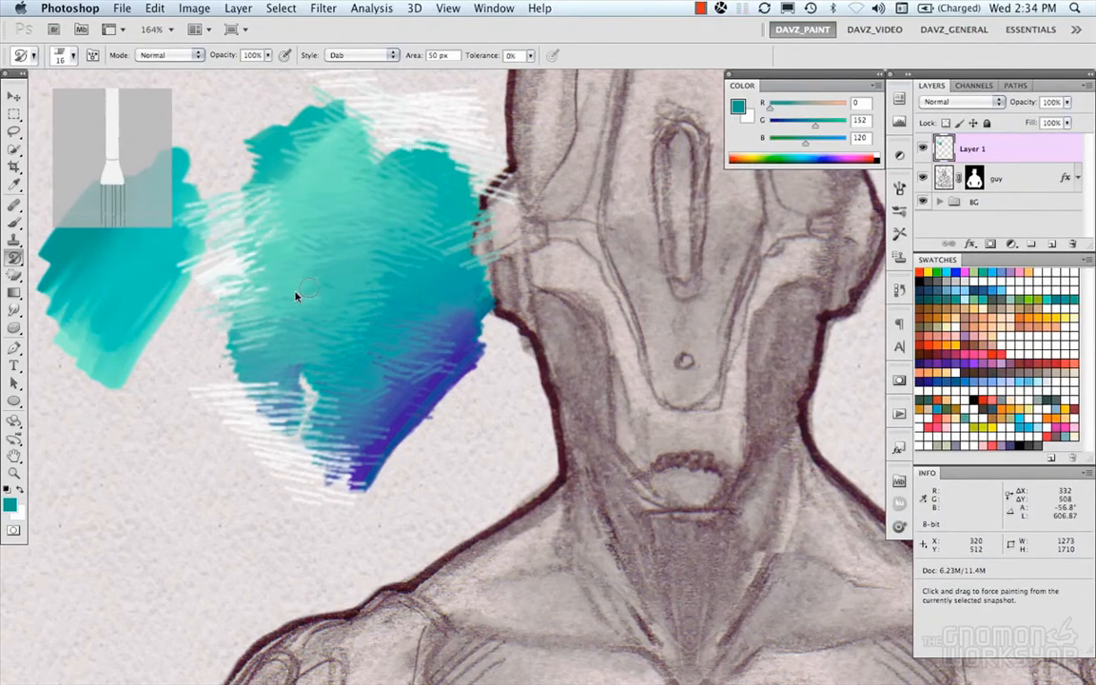
{"action": "mouse_move", "coordinate": [173, 300]}
{"action": "left_mouse_down"}
{"action": "mouse_move", "coordinate": [244, 303]}
{"action": "mouse_move", "coordinate": [236, 357]}
{"action": "mouse_move", "coordinate": [263, 405]}
{"action": "mouse_move", "coordinate": [248, 334]}
{"action": "mouse_move", "coordinate": [266, 371]}
{"action": "mouse_move", "coordinate": [276, 317]}
{"action": "mouse_move", "coordinate": [288, 386]}
{"action": "left_mouse_up"}
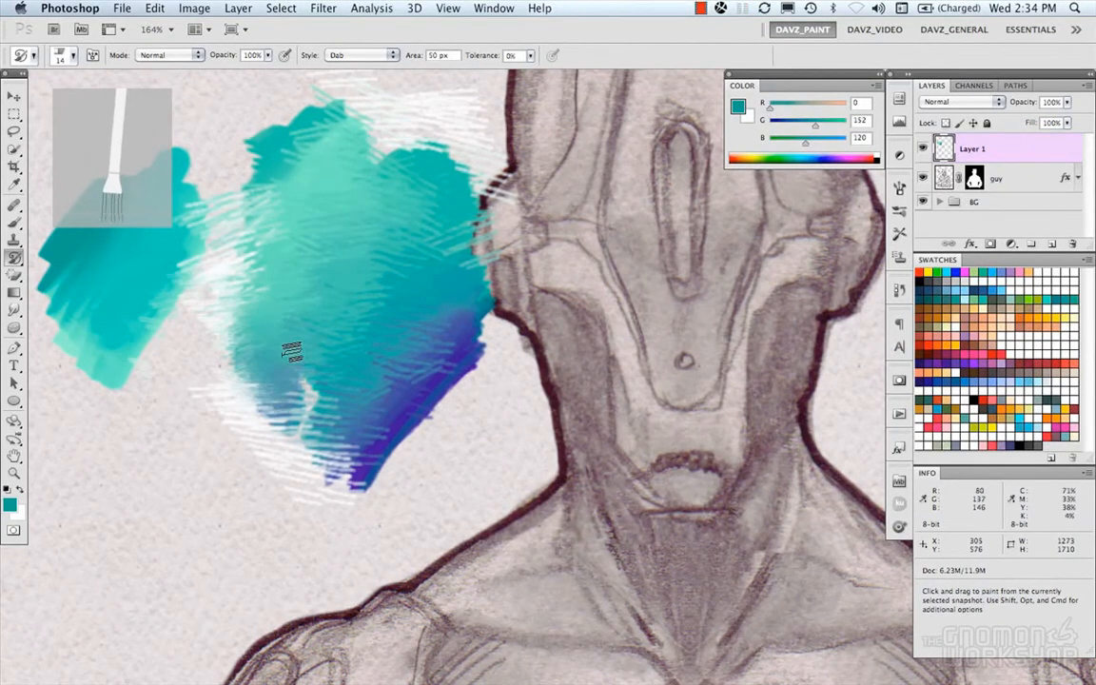
{"action": "mouse_move", "coordinate": [282, 185]}
{"action": "left_mouse_down"}
{"action": "mouse_move", "coordinate": [243, 142]}
{"action": "mouse_move", "coordinate": [275, 120]}
{"action": "left_mouse_up"}
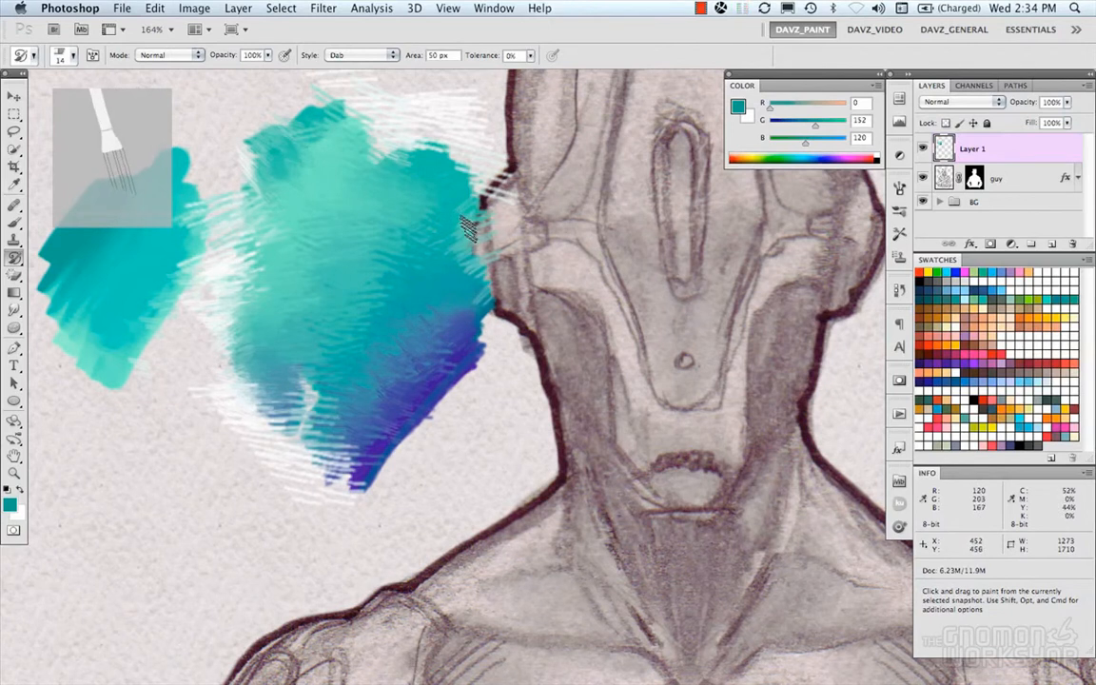
- Switch to the History Brush Tool and paint the large patch back to the designated Mixer Brush state
{"action": "left_click", "coordinate": [14, 257]}
{"action": "left_click", "coordinate": [46, 256]}
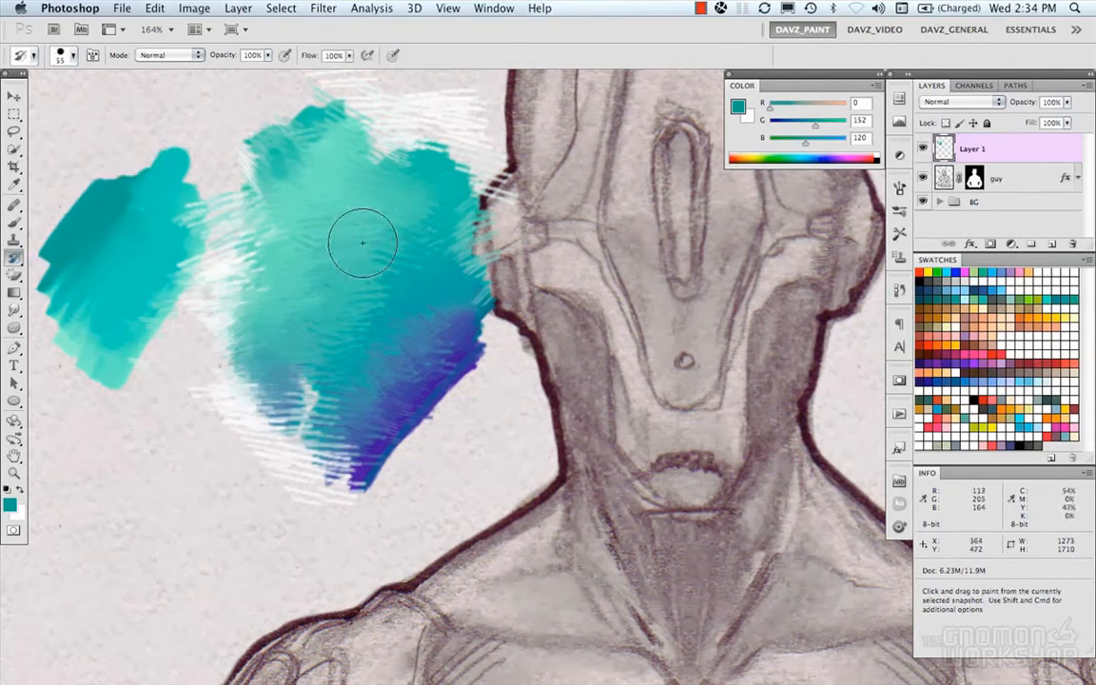
{"action": "left_click", "coordinate": [900, 291]}
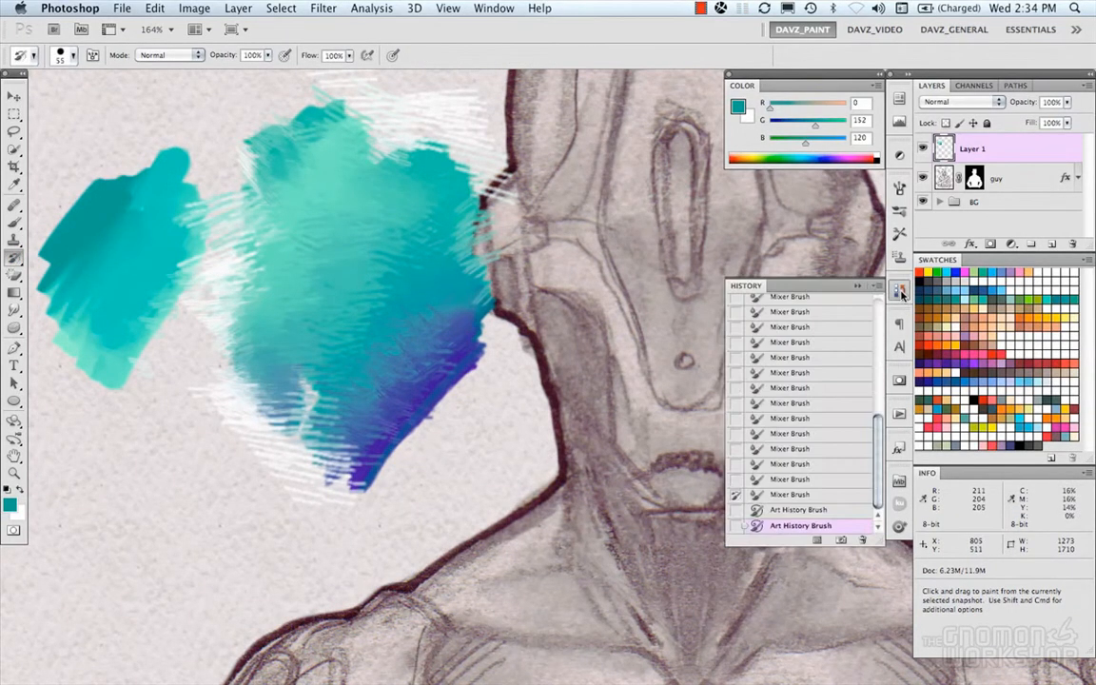
{"action": "left_click", "coordinate": [901, 292]}
{"action": "mouse_move", "coordinate": [350, 266]}
{"action": "left_mouse_down"}
{"action": "mouse_move", "coordinate": [333, 219]}
{"action": "mouse_move", "coordinate": [313, 236]}
{"action": "mouse_move", "coordinate": [329, 225]}
{"action": "mouse_move", "coordinate": [314, 255]}
{"action": "mouse_move", "coordinate": [338, 252]}
{"action": "mouse_move", "coordinate": [353, 264]}
{"action": "mouse_move", "coordinate": [377, 226]}
{"action": "mouse_move", "coordinate": [360, 306]}
{"action": "mouse_move", "coordinate": [379, 284]}
{"action": "mouse_move", "coordinate": [330, 311]}
{"action": "mouse_move", "coordinate": [296, 303]}
{"action": "mouse_move", "coordinate": [324, 274]}
{"action": "mouse_move", "coordinate": [304, 249]}
{"action": "mouse_move", "coordinate": [269, 272]}
{"action": "mouse_move", "coordinate": [236, 332]}
{"action": "mouse_move", "coordinate": [284, 295]}
{"action": "mouse_move", "coordinate": [242, 343]}
{"action": "mouse_move", "coordinate": [233, 408]}
{"action": "mouse_move", "coordinate": [249, 409]}
{"action": "mouse_move", "coordinate": [288, 368]}
{"action": "mouse_move", "coordinate": [296, 269]}
{"action": "mouse_move", "coordinate": [351, 362]}
{"action": "mouse_move", "coordinate": [417, 355]}
{"action": "mouse_move", "coordinate": [416, 384]}
{"action": "left_mouse_up"}
{"action": "mouse_move", "coordinate": [436, 283]}
{"action": "left_mouse_down"}
{"action": "mouse_move", "coordinate": [425, 167]}
{"action": "mouse_move", "coordinate": [365, 185]}
{"action": "mouse_move", "coordinate": [345, 120]}
{"action": "mouse_move", "coordinate": [303, 133]}
{"action": "mouse_move", "coordinate": [324, 131]}
{"action": "mouse_move", "coordinate": [354, 91]}
{"action": "mouse_move", "coordinate": [369, 136]}
{"action": "mouse_move", "coordinate": [391, 123]}
{"action": "mouse_move", "coordinate": [435, 130]}
{"action": "mouse_move", "coordinate": [316, 89]}
{"action": "mouse_move", "coordinate": [372, 83]}
{"action": "mouse_move", "coordinate": [458, 141]}
{"action": "mouse_move", "coordinate": [459, 91]}
{"action": "mouse_move", "coordinate": [490, 162]}
{"action": "mouse_move", "coordinate": [490, 219]}
{"action": "mouse_move", "coordinate": [499, 198]}
{"action": "mouse_move", "coordinate": [481, 237]}
{"action": "left_mouse_up"}
{"action": "mouse_move", "coordinate": [370, 460]}
{"action": "left_mouse_down"}
{"action": "mouse_move", "coordinate": [323, 419]}
{"action": "mouse_move", "coordinate": [276, 404]}
{"action": "mouse_move", "coordinate": [252, 450]}
{"action": "left_mouse_up"}
{"action": "mouse_move", "coordinate": [251, 289]}
{"action": "left_mouse_down"}
{"action": "mouse_move", "coordinate": [196, 274]}
{"action": "mouse_move", "coordinate": [159, 309]}
{"action": "mouse_move", "coordinate": [214, 394]}
{"action": "mouse_move", "coordinate": [140, 360]}
{"action": "mouse_move", "coordinate": [262, 389]}
{"action": "left_mouse_up"}
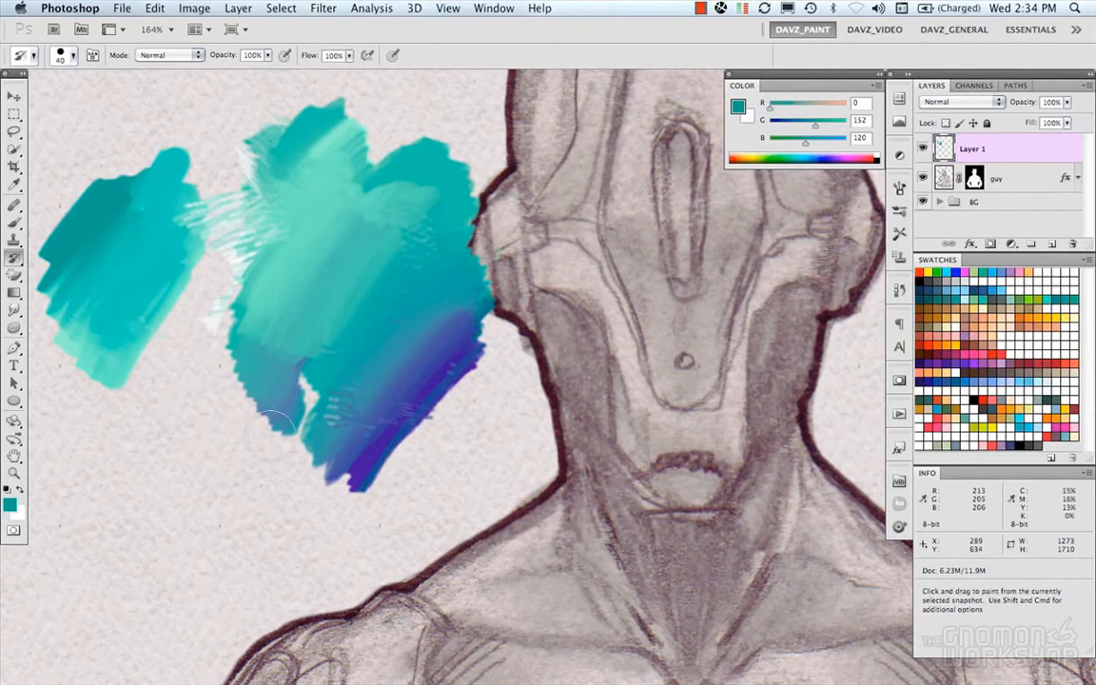
{"action": "left_click", "coordinate": [902, 154]}
{"action": "left_click", "coordinate": [902, 154]}
{"action": "left_click", "coordinate": [14, 258]}
{"action": "left_click", "coordinate": [14, 258]}
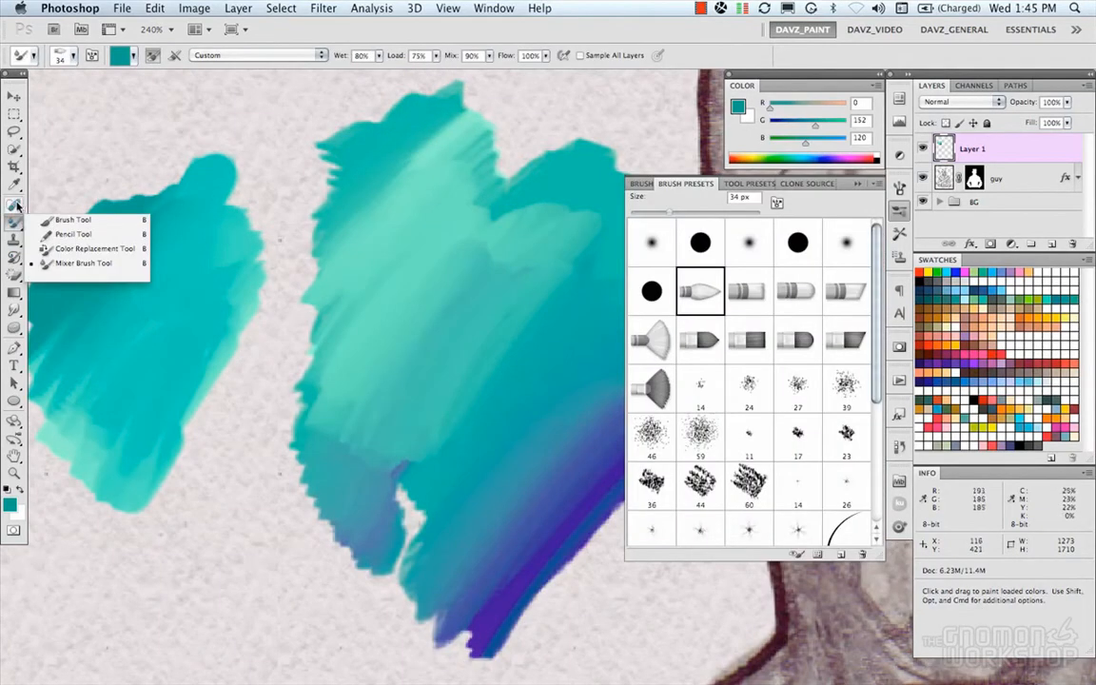
- Bring up the clock tower photo and select the Spot Healing Brush Tool
{"action": "left_click", "coordinate": [16, 206]}
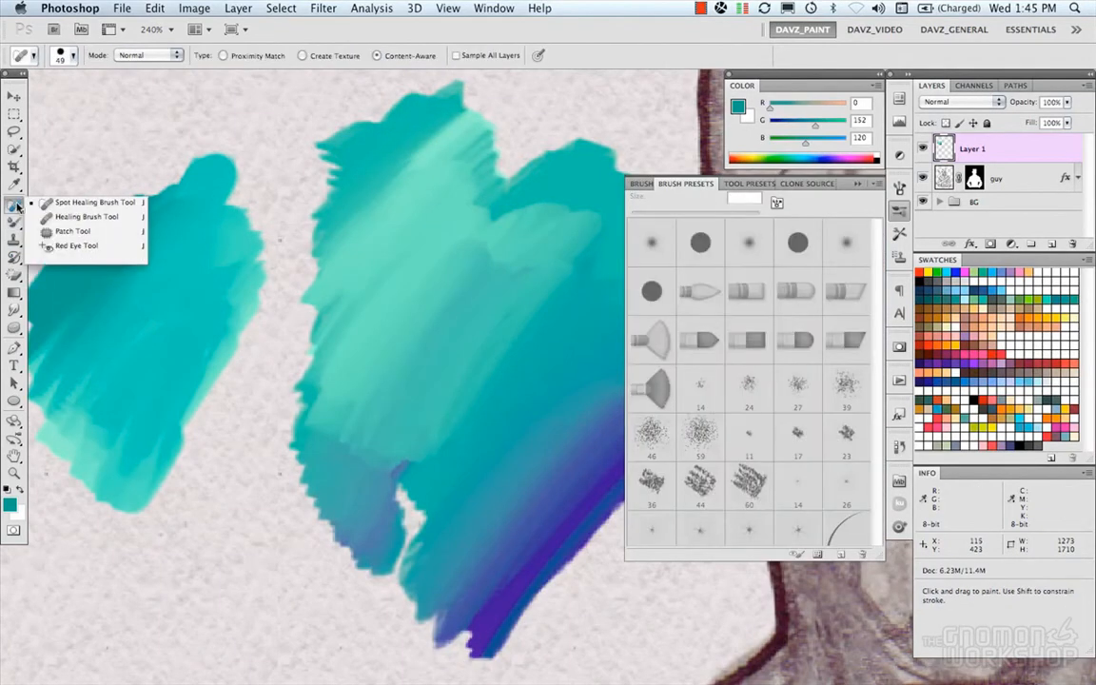
{"action": "left_click", "coordinate": [15, 206]}
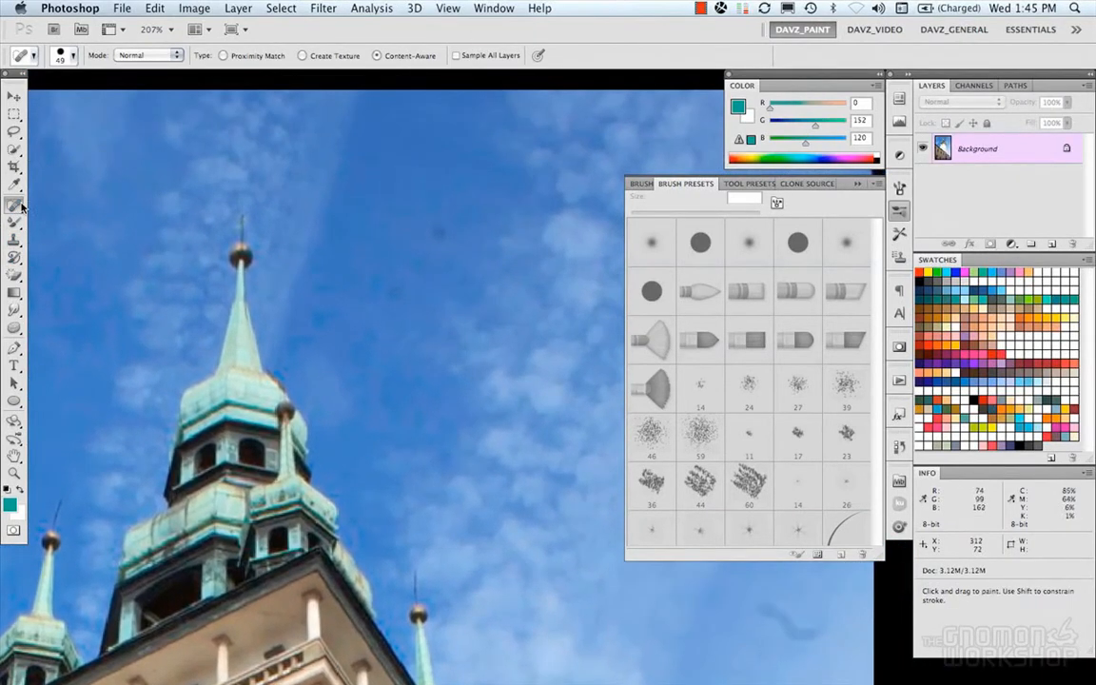
{"action": "left_click", "coordinate": [15, 205]}
{"action": "left_click", "coordinate": [41, 204]}
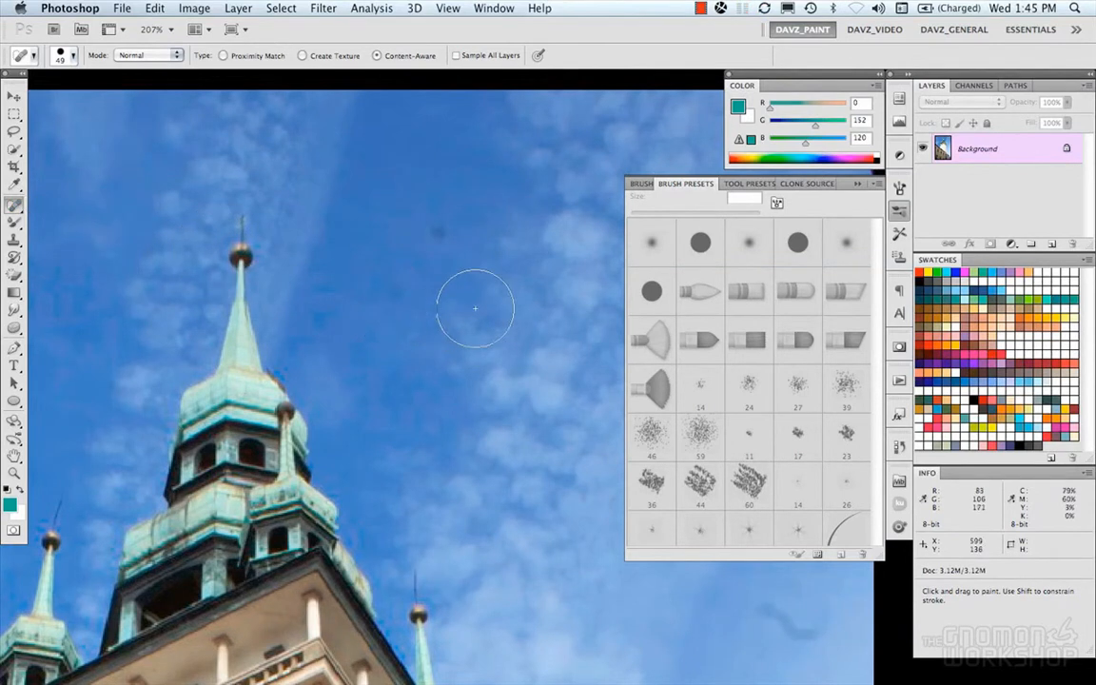
{"action": "scroll", "coordinate": [469, 291], "scroll_direction": "down", "scroll_amount": 3}
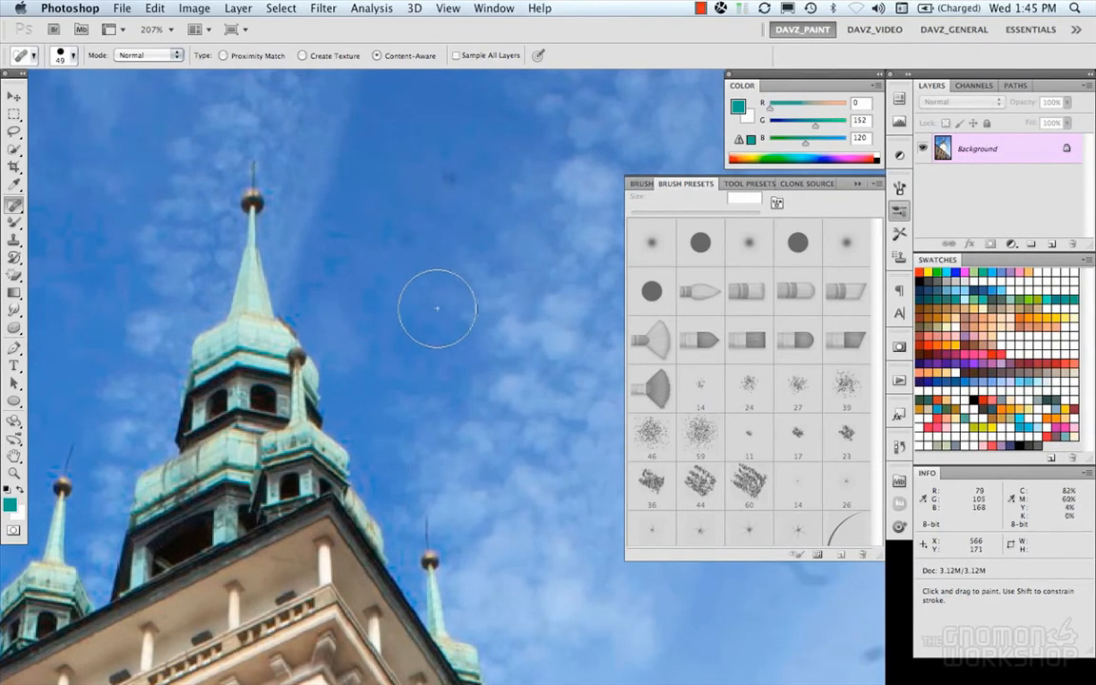
{"action": "mouse_move", "coordinate": [456, 316]}
{"action": "left_mouse_down"}
{"action": "mouse_move", "coordinate": [419, 322]}
{"action": "mouse_move", "coordinate": [428, 318]}
{"action": "left_mouse_up"}
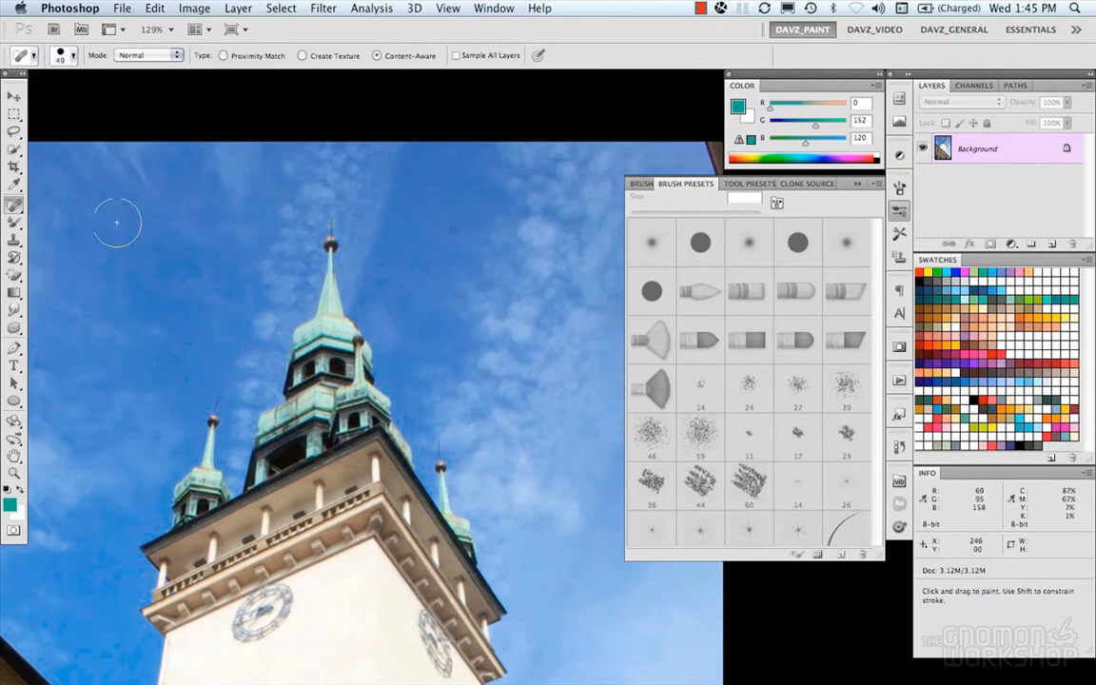
{"action": "left_click", "coordinate": [18, 204]}
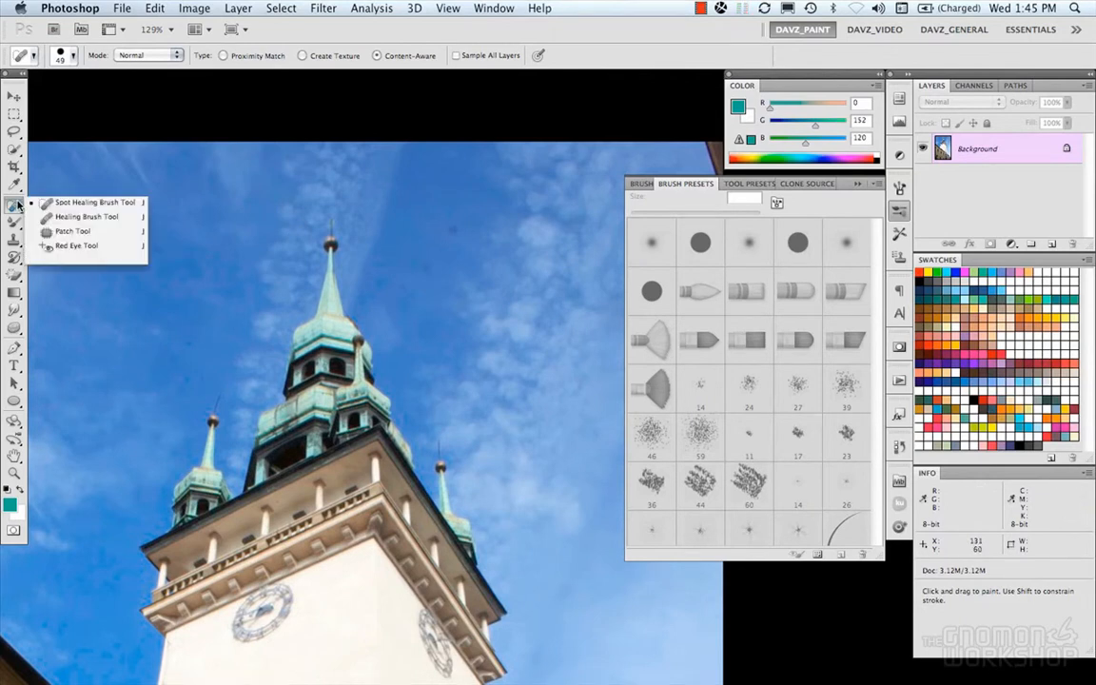
{"action": "left_click", "coordinate": [17, 207]}
- Reduce the healing brush size to 29 px and remove the dark spot in the sky beside the main spire
{"action": "left_click_drag", "start_coordinate": [424, 242], "coordinate": [412, 249]}
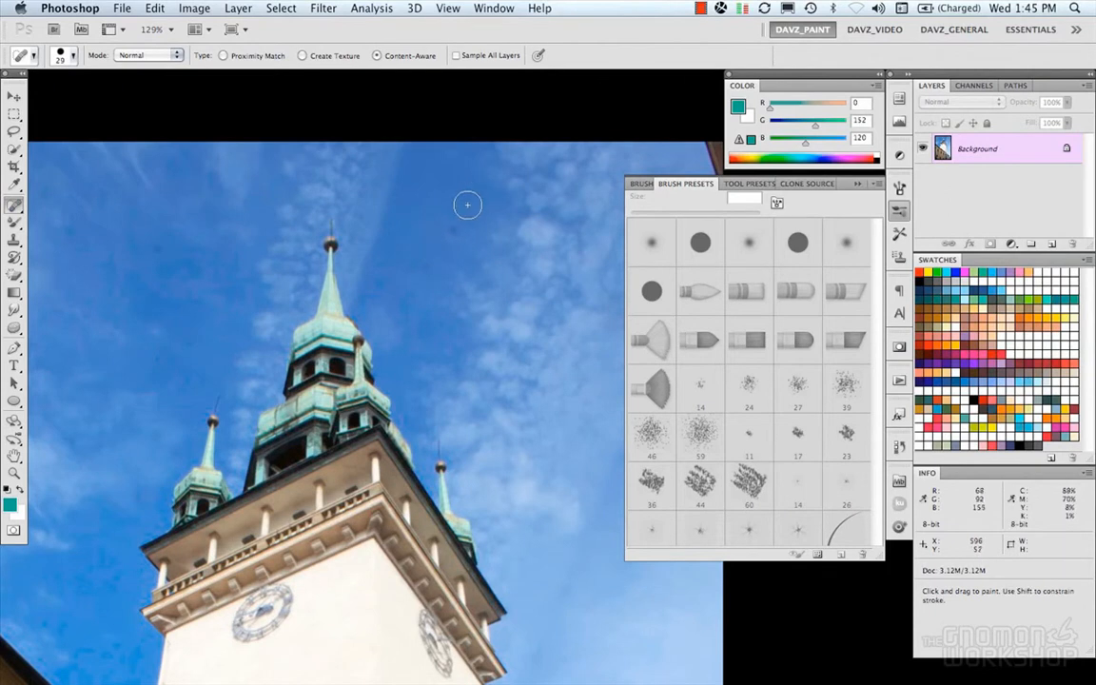
{"action": "left_click_drag", "start_coordinate": [458, 226], "coordinate": [448, 245]}
{"action": "key", "text": "space"}
{"action": "left_click_drag", "start_coordinate": [379, 254], "coordinate": [446, 227]}
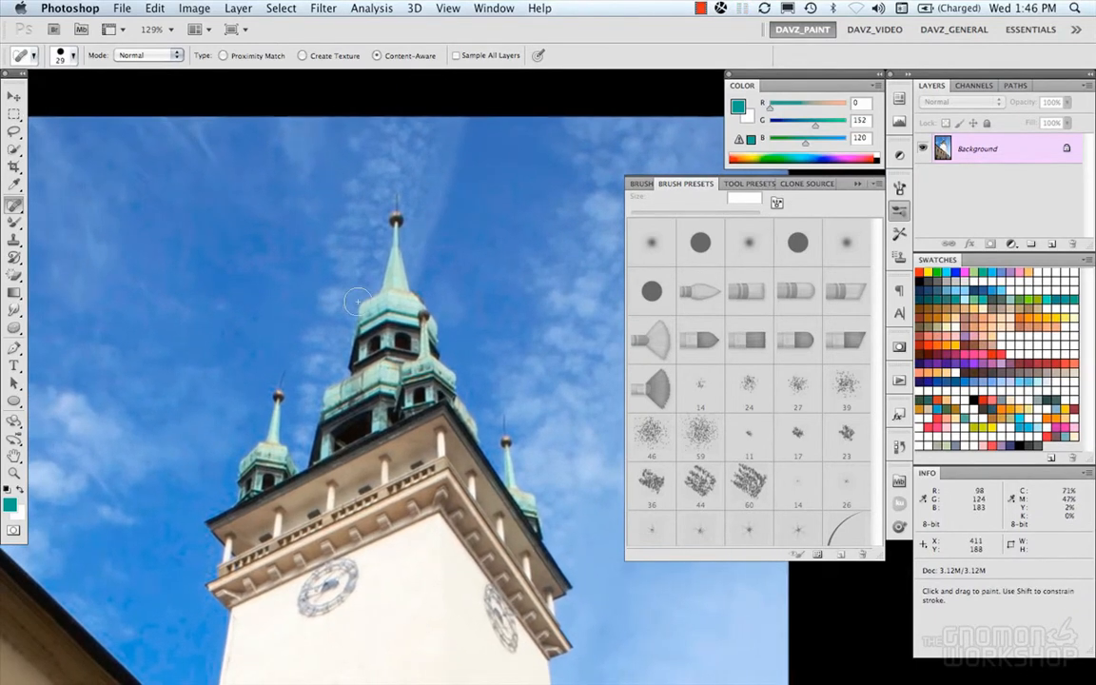
- Remove the faint dark marks in the sky near the photo's right edge with the Spot Healing Brush
{"action": "scroll", "coordinate": [350, 301], "scroll_direction": "right", "scroll_amount": 10}
{"action": "scroll", "coordinate": [351, 301], "scroll_direction": "down", "scroll_amount": 5}
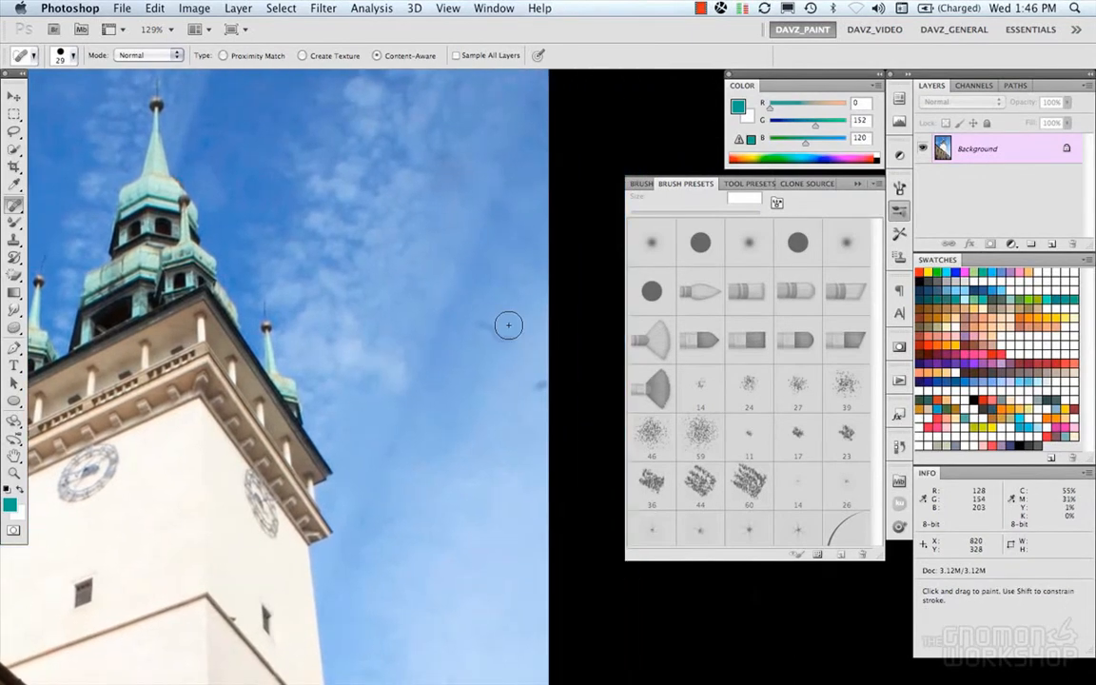
{"action": "left_click_drag", "start_coordinate": [482, 321], "coordinate": [498, 348]}
- Paint over the curved dark mark in the lower sky beside the tower to heal it
{"action": "left_click_drag", "start_coordinate": [385, 373], "coordinate": [483, 283]}
{"action": "left_click_drag", "start_coordinate": [431, 451], "coordinate": [418, 362]}
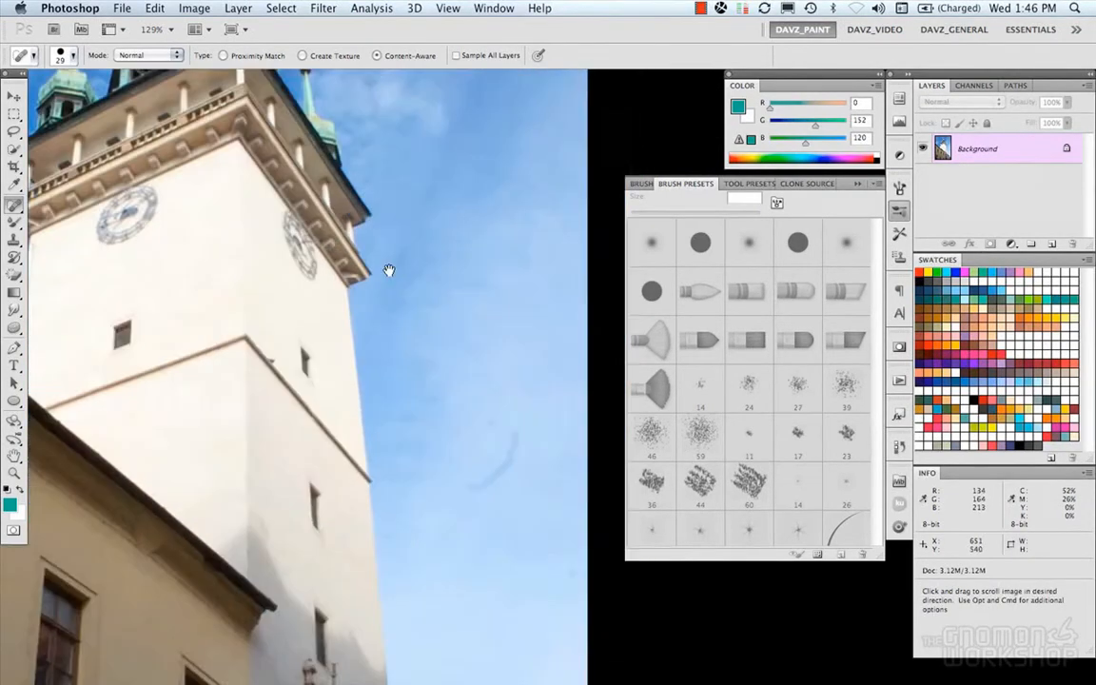
{"action": "left_click_drag", "start_coordinate": [512, 423], "coordinate": [468, 492]}
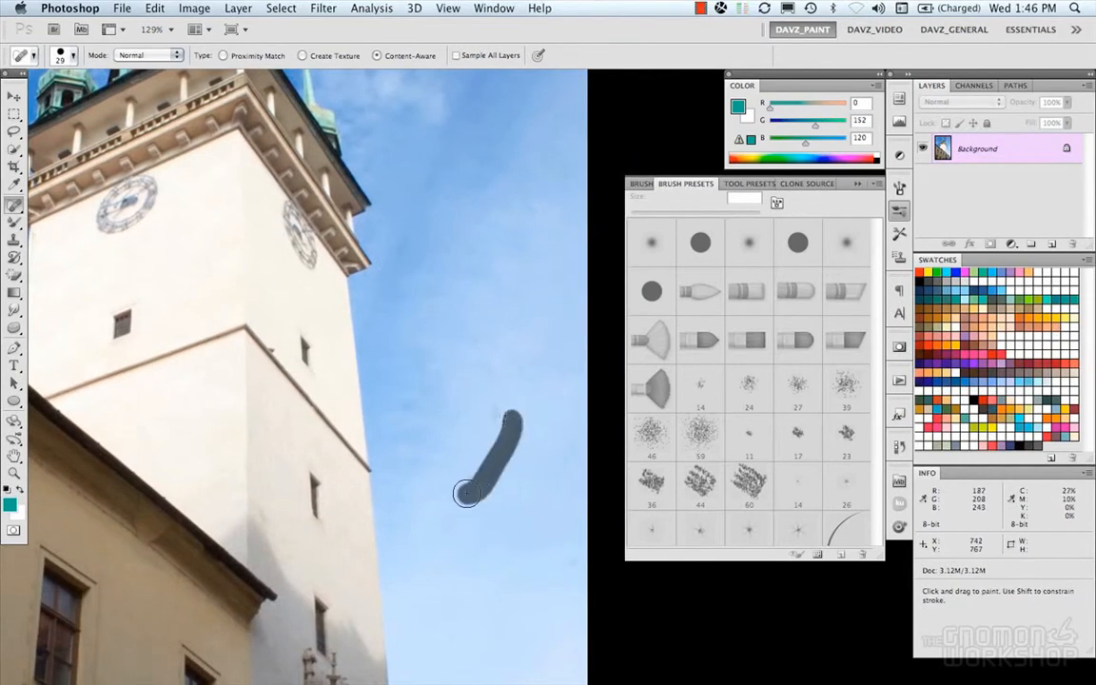
{"action": "left_click_drag", "start_coordinate": [495, 409], "coordinate": [491, 434]}
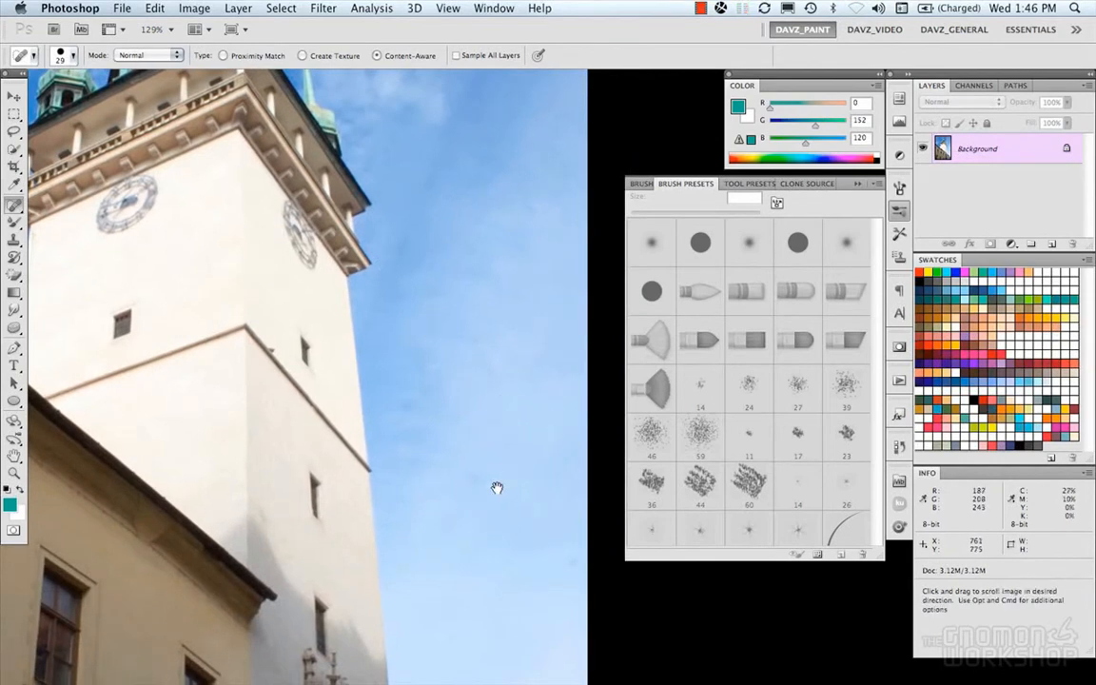
{"action": "left_click_drag", "start_coordinate": [501, 496], "coordinate": [500, 321]}
{"action": "left_click_drag", "start_coordinate": [475, 407], "coordinate": [509, 504]}
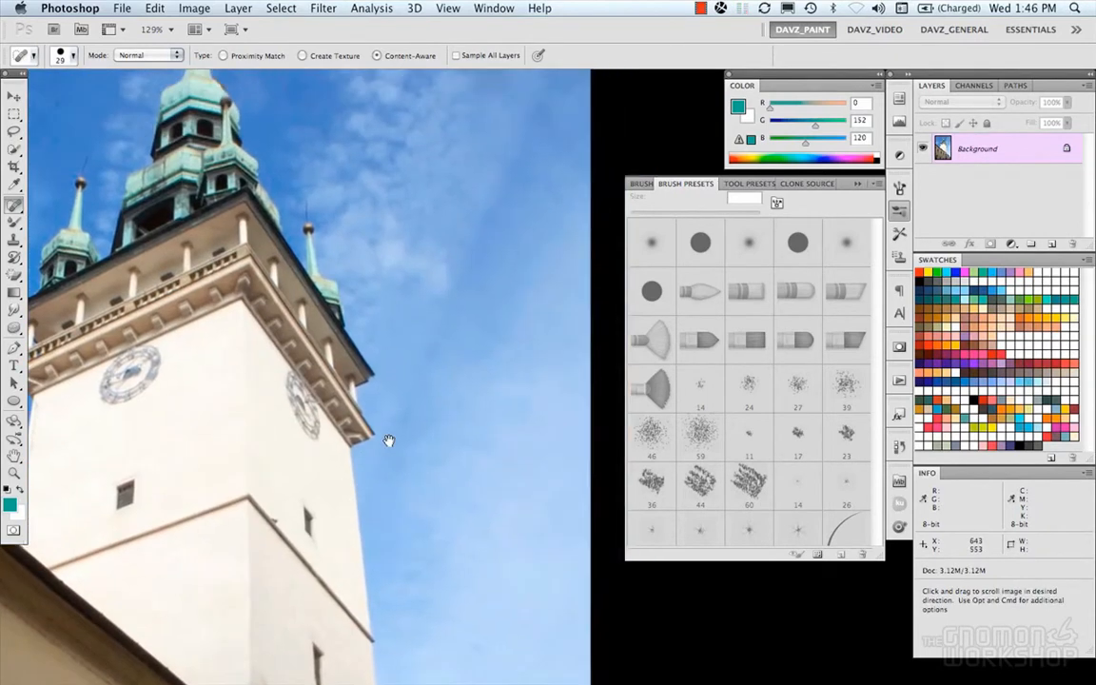
- Use the Spot Healing Brush over the brown roof fragment in the photo's upper-right corner
{"action": "left_click_drag", "start_coordinate": [389, 440], "coordinate": [505, 543]}
{"action": "left_click_drag", "start_coordinate": [341, 337], "coordinate": [240, 447]}
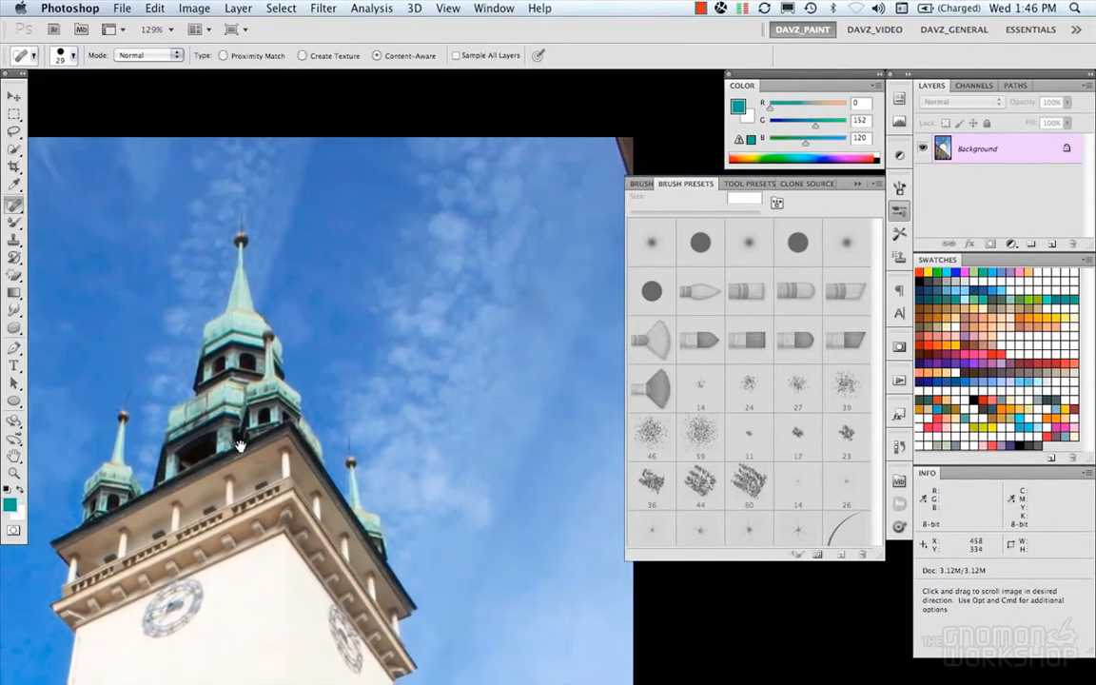
{"action": "left_click_drag", "start_coordinate": [303, 385], "coordinate": [498, 362]}
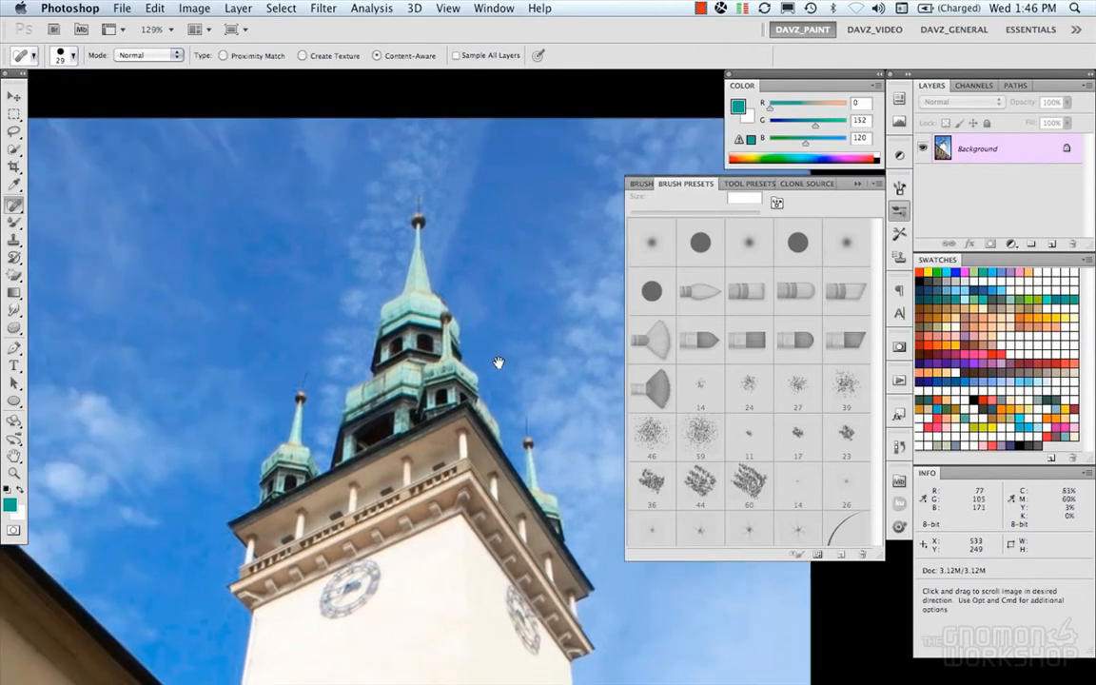
{"action": "mouse_move", "coordinate": [288, 378]}
{"action": "left_mouse_down"}
{"action": "mouse_move", "coordinate": [382, 320]}
{"action": "mouse_move", "coordinate": [362, 316]}
{"action": "mouse_move", "coordinate": [367, 334]}
{"action": "left_mouse_up"}
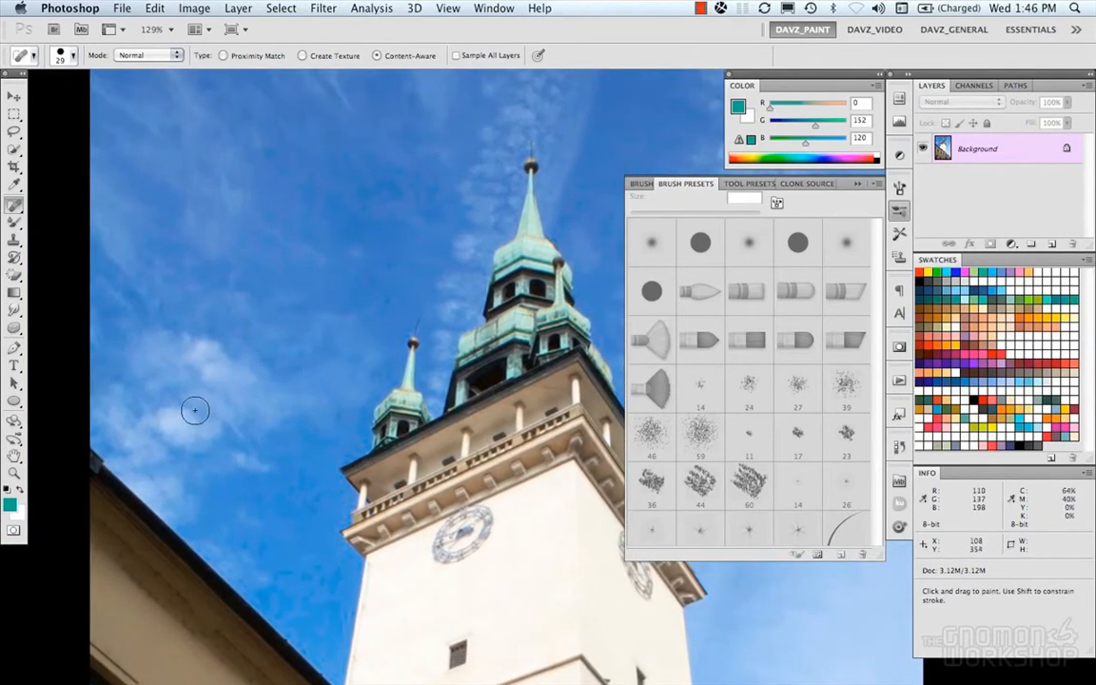
{"action": "left_click_drag", "start_coordinate": [303, 306], "coordinate": [137, 441]}
{"action": "left_click_drag", "start_coordinate": [450, 350], "coordinate": [290, 294]}
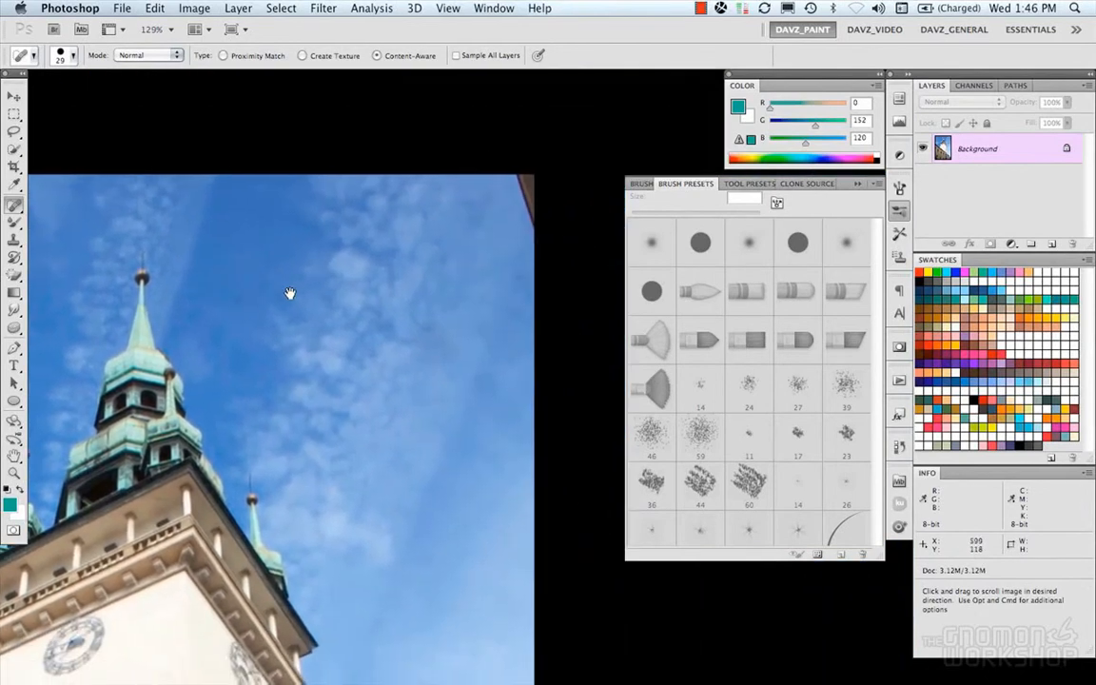
{"action": "mouse_move", "coordinate": [520, 239]}
{"action": "left_mouse_down"}
{"action": "mouse_move", "coordinate": [542, 206]}
{"action": "mouse_move", "coordinate": [565, 202]}
{"action": "mouse_move", "coordinate": [515, 186]}
{"action": "mouse_move", "coordinate": [540, 200]}
{"action": "mouse_move", "coordinate": [533, 194]}
{"action": "mouse_move", "coordinate": [537, 223]}
{"action": "mouse_move", "coordinate": [513, 251]}
{"action": "mouse_move", "coordinate": [541, 218]}
{"action": "left_mouse_up"}
{"action": "key", "text": "space"}
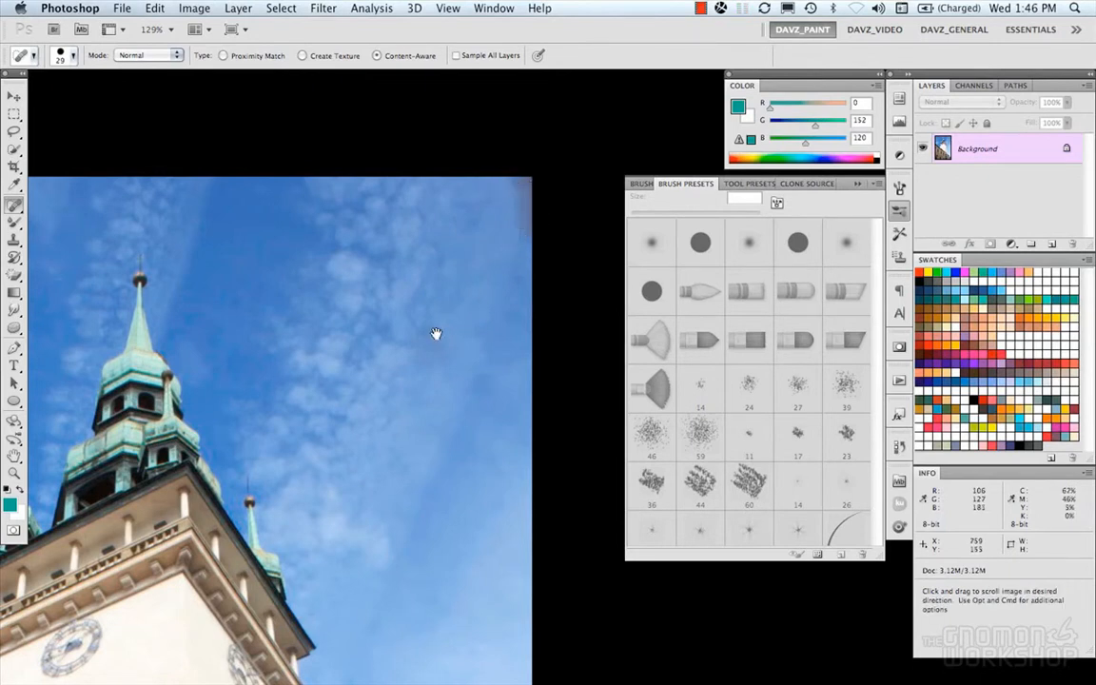
{"action": "left_click_drag", "start_coordinate": [456, 323], "coordinate": [472, 296]}
{"action": "key", "text": "space"}
{"action": "left_click_drag", "start_coordinate": [403, 332], "coordinate": [483, 280]}
{"action": "left_click_drag", "start_coordinate": [416, 364], "coordinate": [451, 276]}
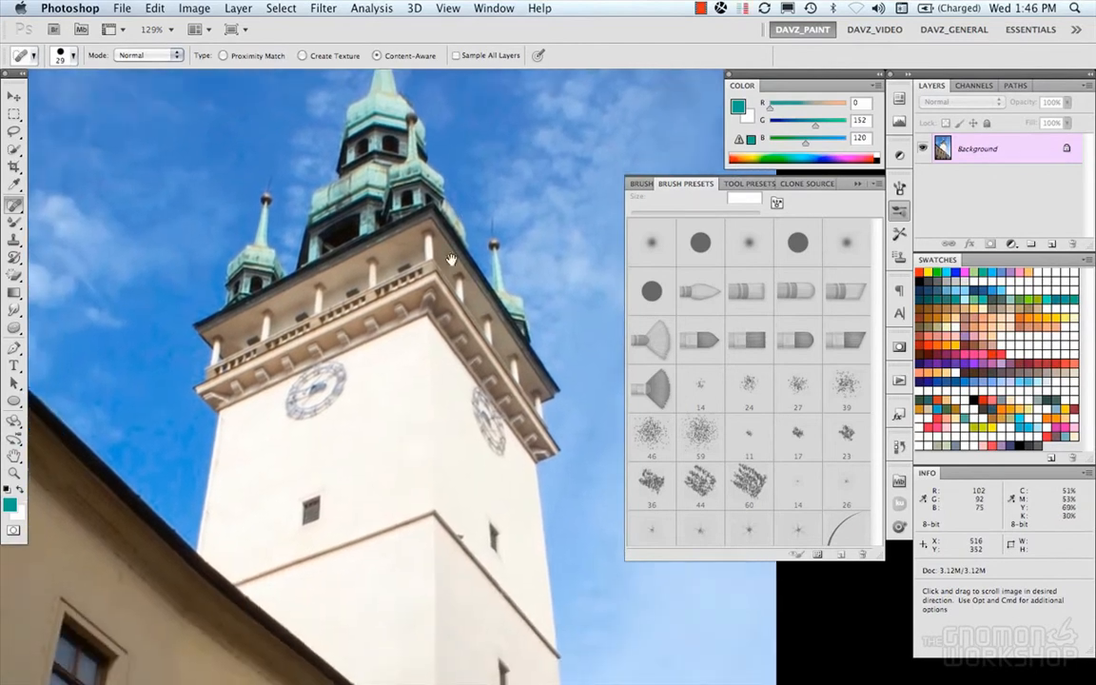
{"action": "left_click_drag", "start_coordinate": [384, 343], "coordinate": [378, 369]}
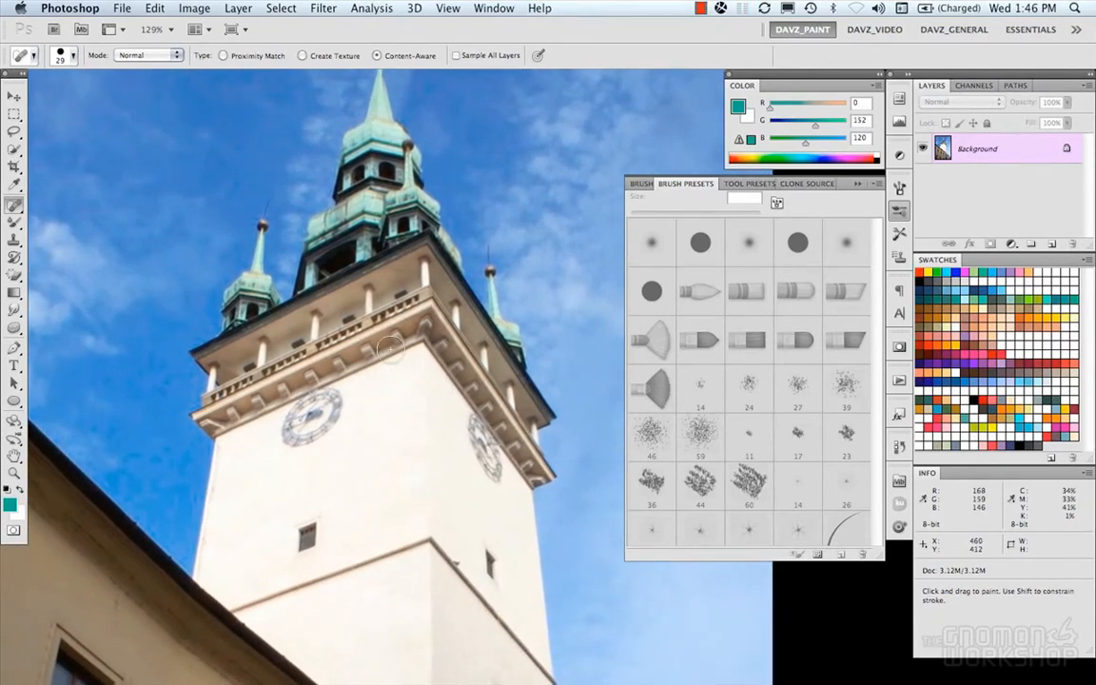
- Switch from the Spot Healing Brush to the Healing Brush Tool for retouching the sky
{"action": "left_click", "coordinate": [19, 207]}
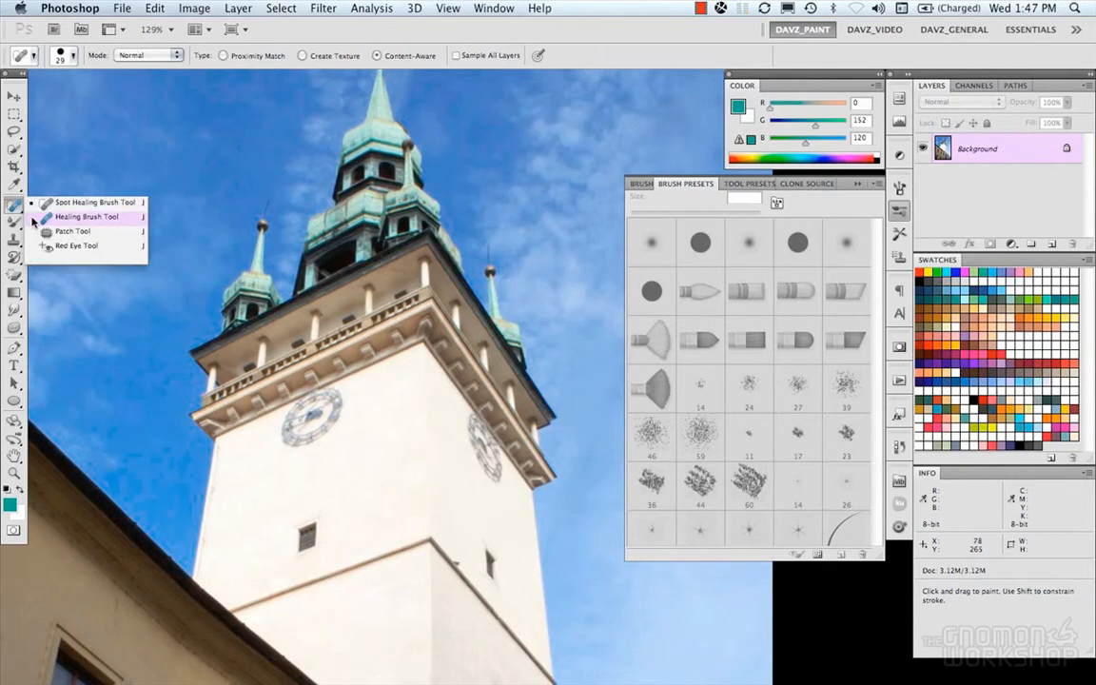
{"action": "left_click", "coordinate": [35, 218]}
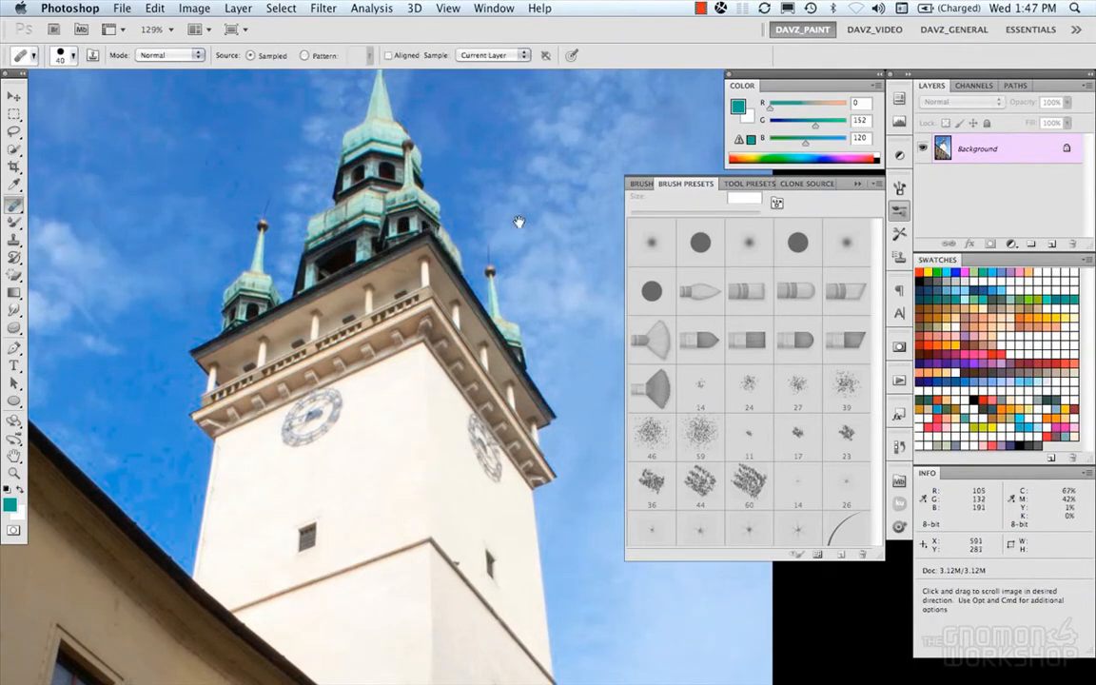
{"action": "mouse_move", "coordinate": [516, 223]}
{"action": "left_mouse_down"}
{"action": "mouse_move", "coordinate": [396, 323]}
{"action": "mouse_move", "coordinate": [357, 385]}
{"action": "mouse_move", "coordinate": [365, 373]}
{"action": "left_mouse_up"}
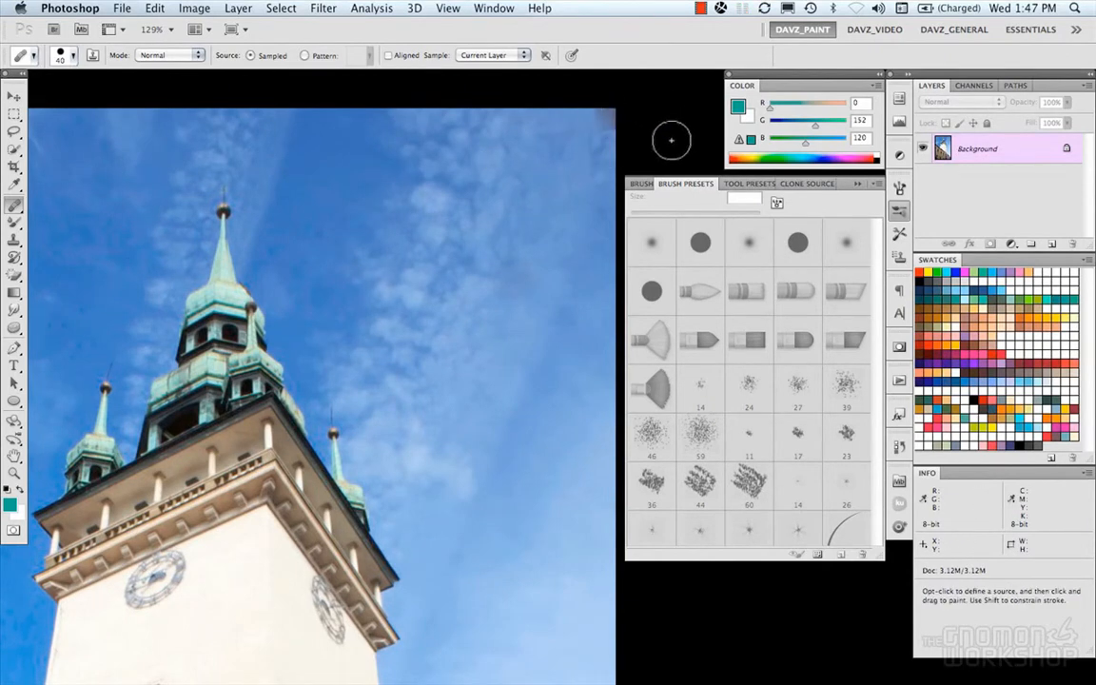
- Check the Healing Brush's size, hardness and spacing settings, and close them
{"action": "right_click", "coordinate": [569, 182]}
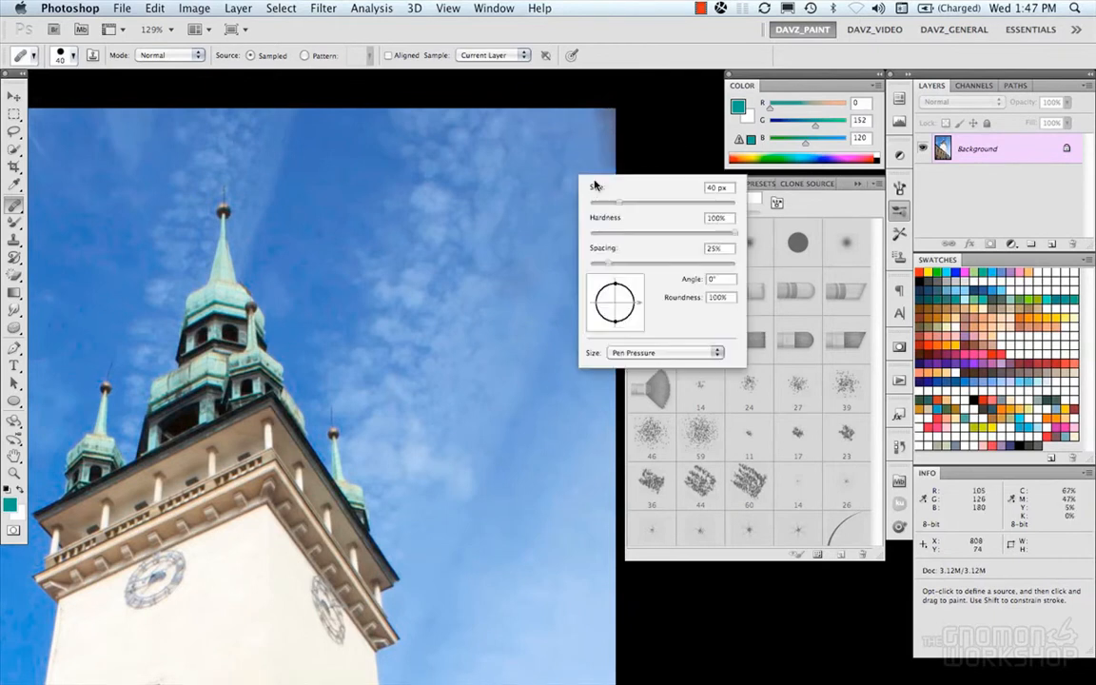
{"action": "left_click", "coordinate": [559, 146]}
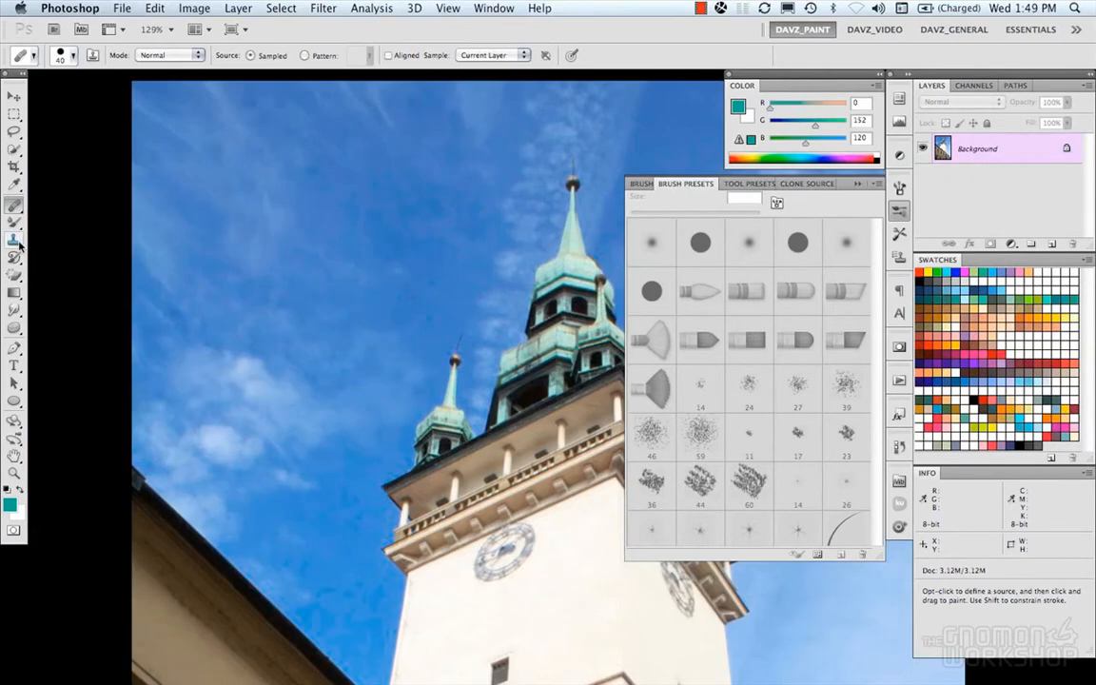
- Switch to the Clone Stamp Tool, undo a test stamp beside the spire, and show the Clone Source settings
{"action": "left_click_drag", "start_coordinate": [15, 244], "coordinate": [38, 217]}
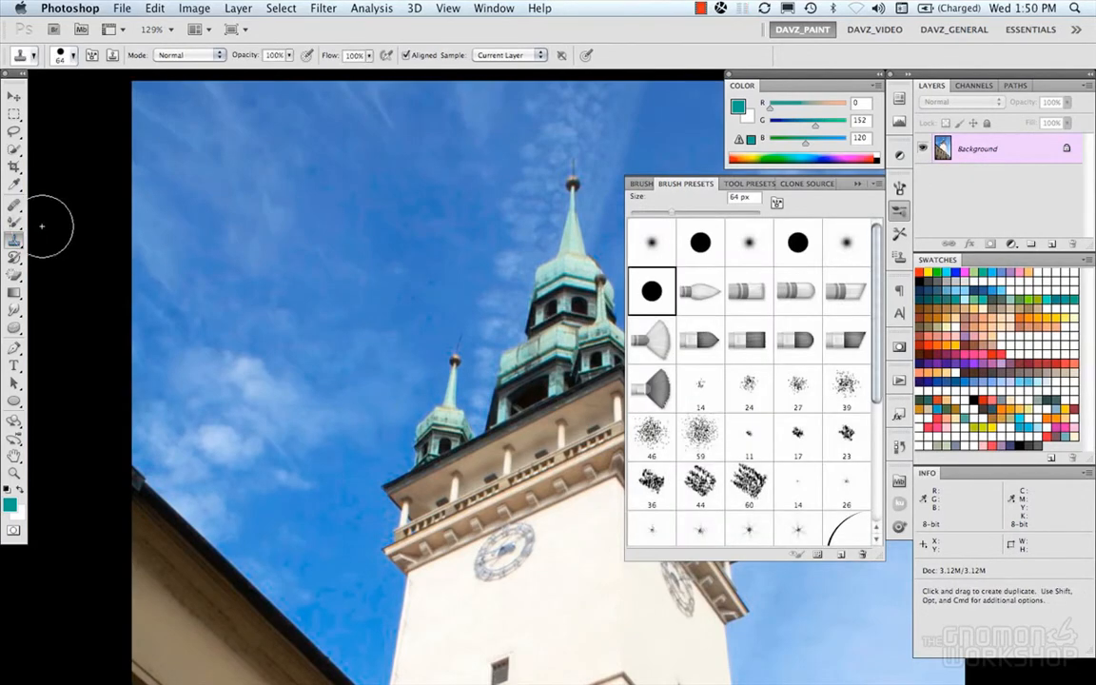
{"action": "left_click", "coordinate": [603, 235]}
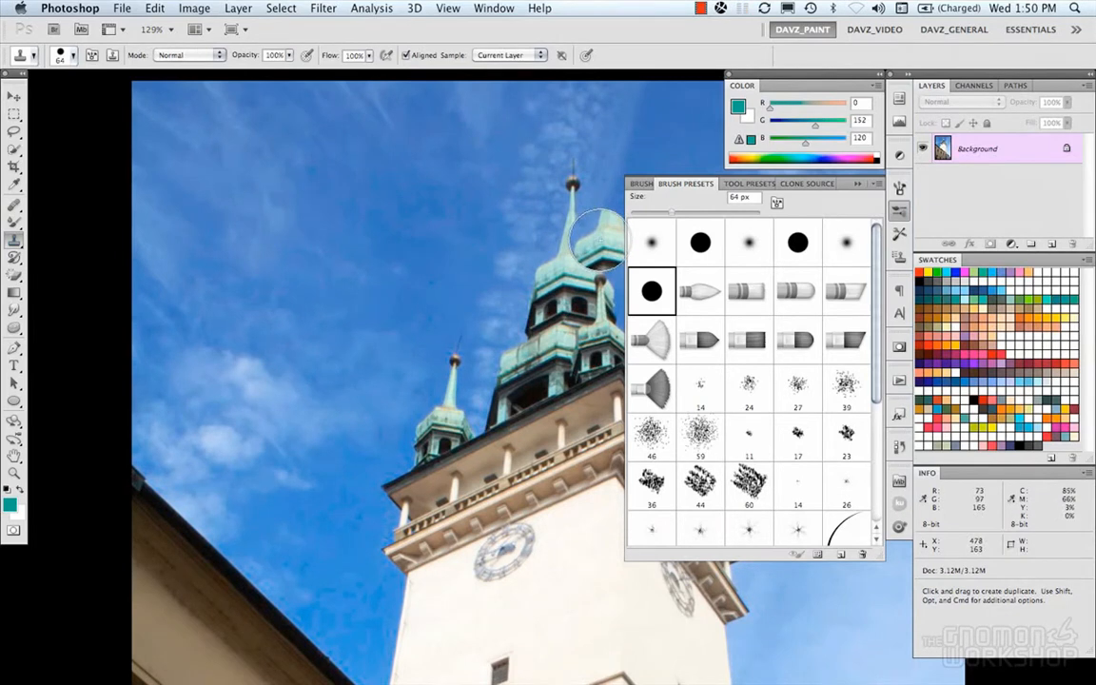
{"action": "key", "text": "super+z"}
{"action": "left_click", "coordinate": [801, 184]}
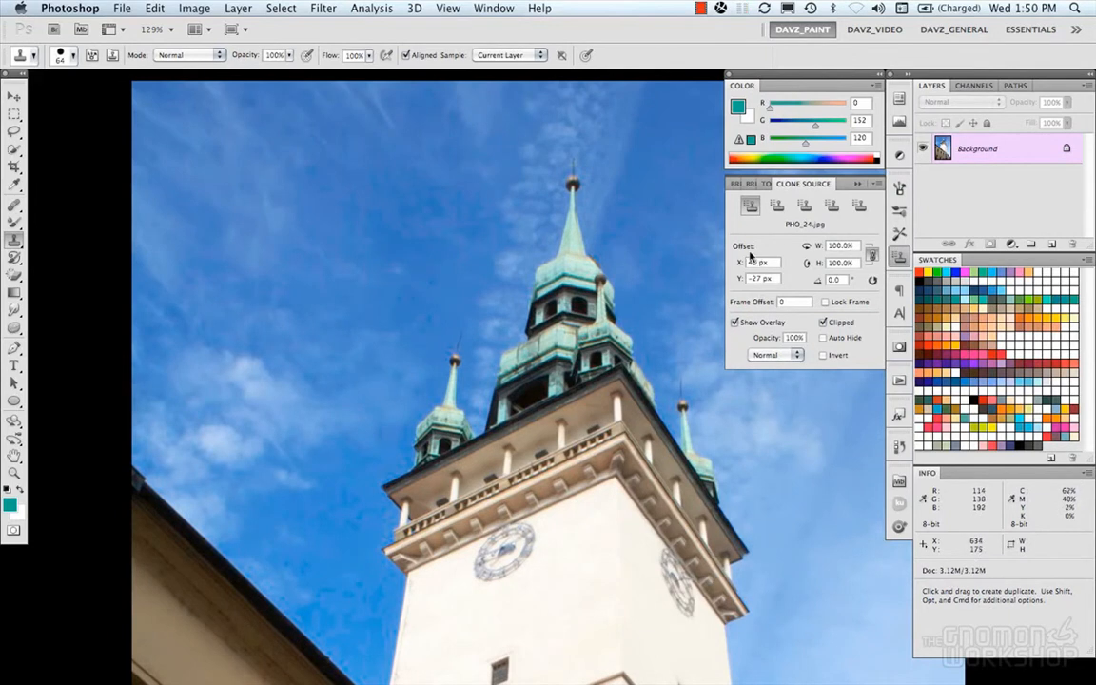
- Choose the 64 px Soft Round Pressure Opacity brush for the Clone Stamp
{"action": "right_click", "coordinate": [514, 160]}
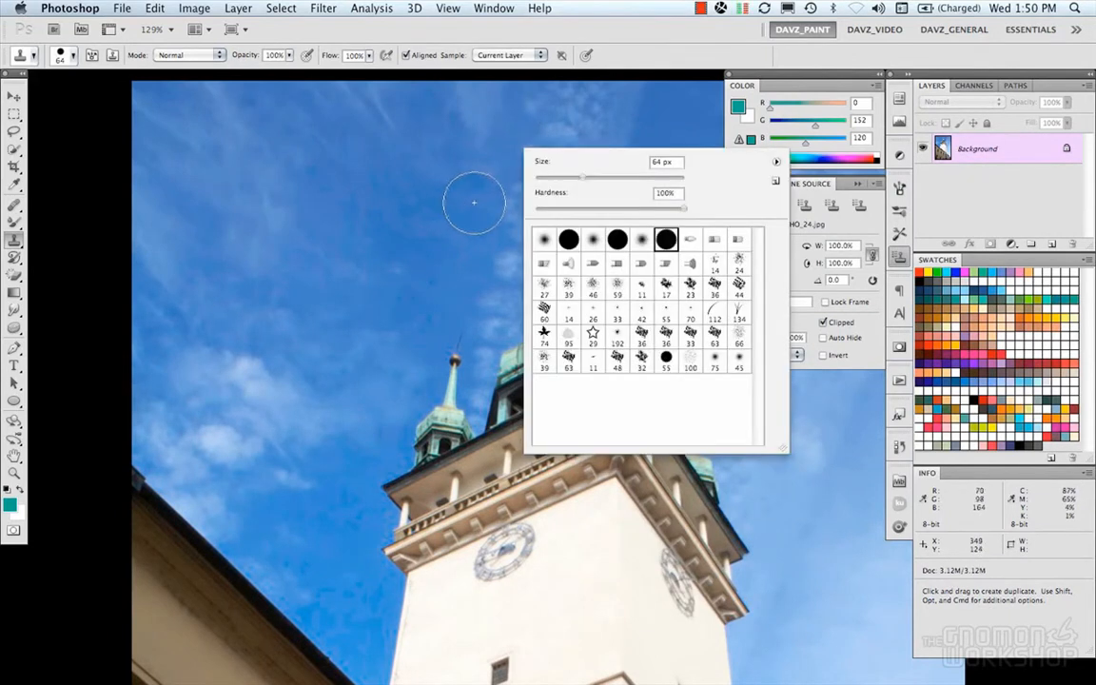
{"action": "left_click", "coordinate": [475, 202]}
{"action": "right_click", "coordinate": [515, 225]}
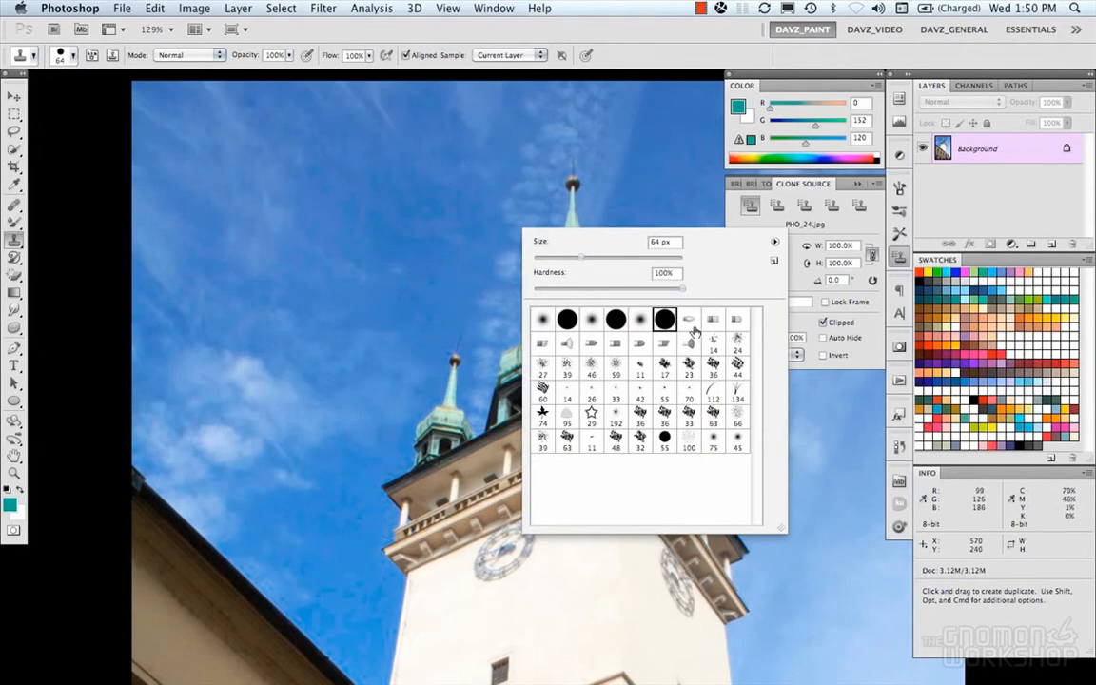
{"action": "double_click", "coordinate": [642, 321]}
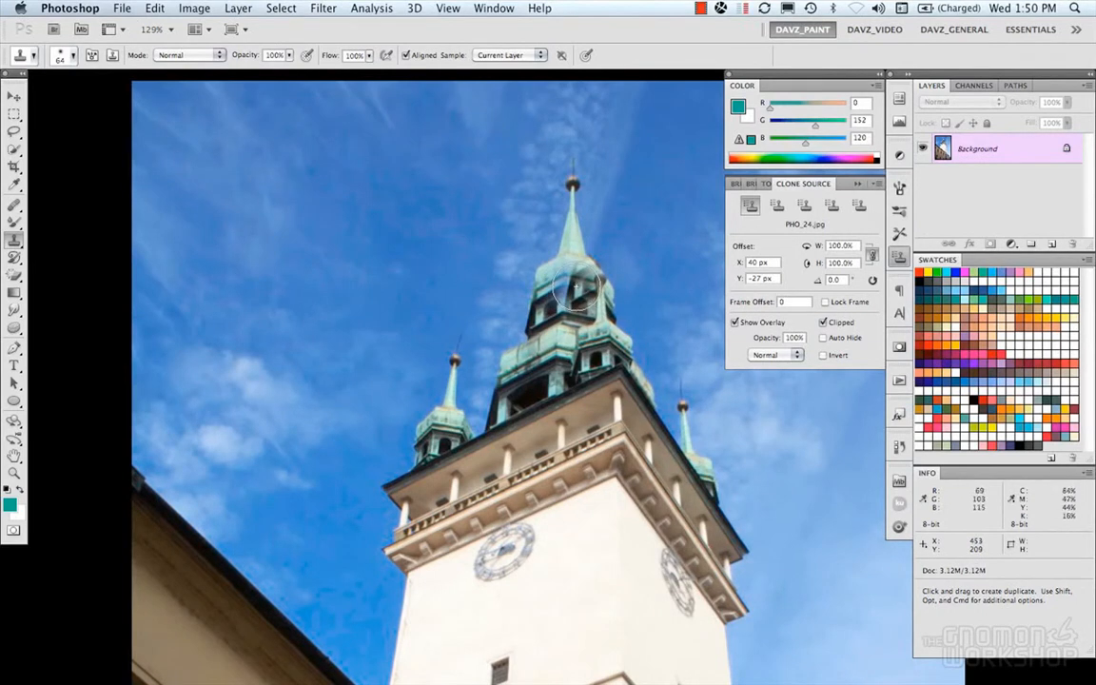
- Try sampling the tower's upper window and stamping a copy into the open sky, and undo the stamp
{"action": "left_click", "coordinate": [569, 288], "text": "alt"}
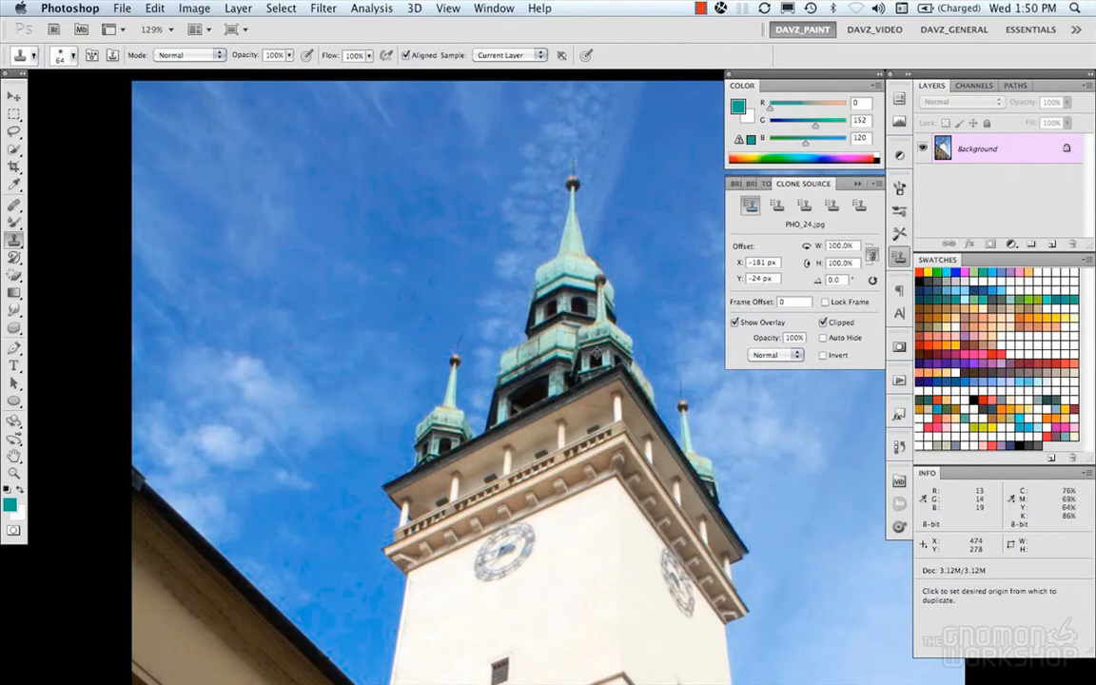
{"action": "left_click", "coordinate": [536, 323], "text": "alt"}
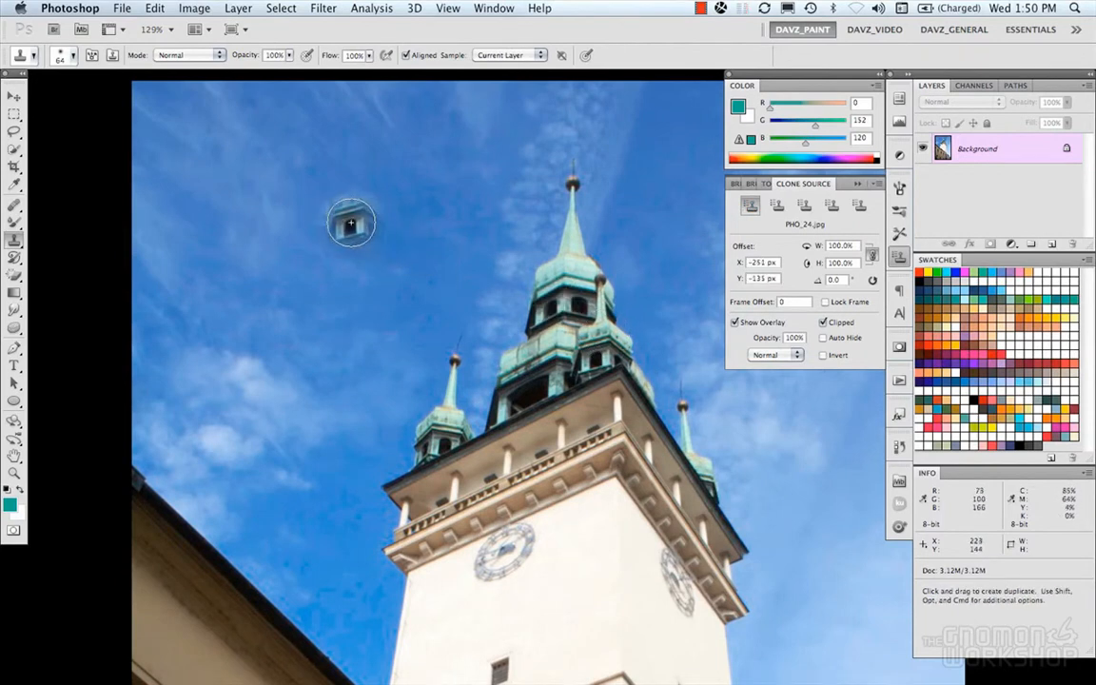
{"action": "left_click", "coordinate": [318, 224]}
{"action": "key", "text": "super+z"}
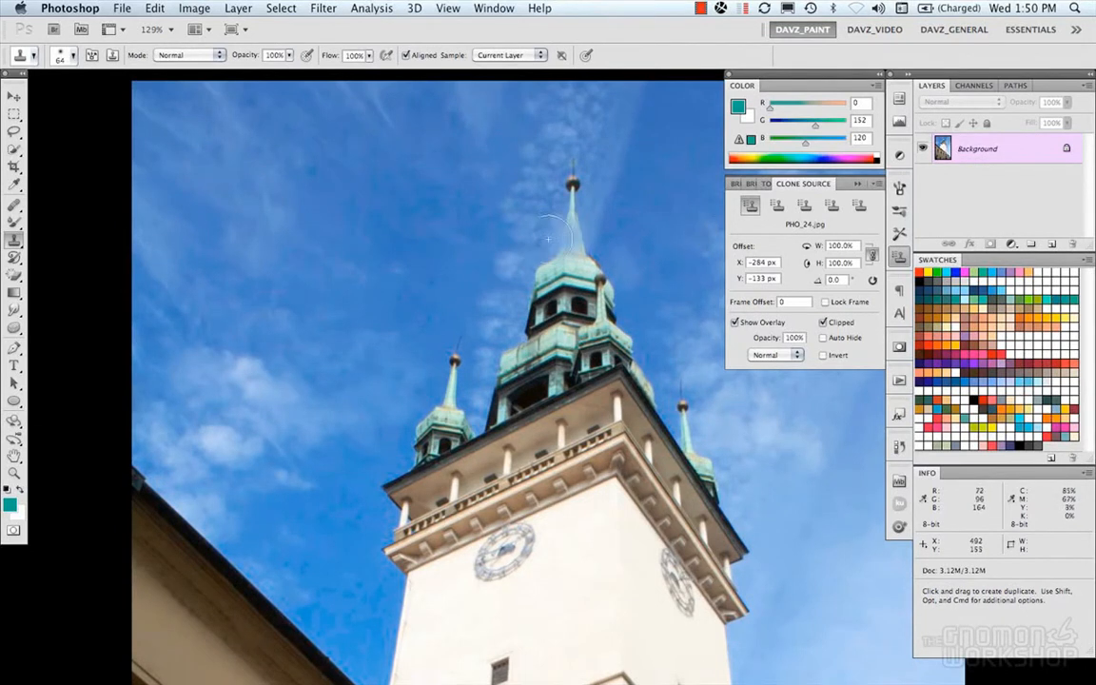
- Sample the front clock face into the second clone source and paint a copy into the sky beside the spire
{"action": "left_click", "coordinate": [777, 204]}
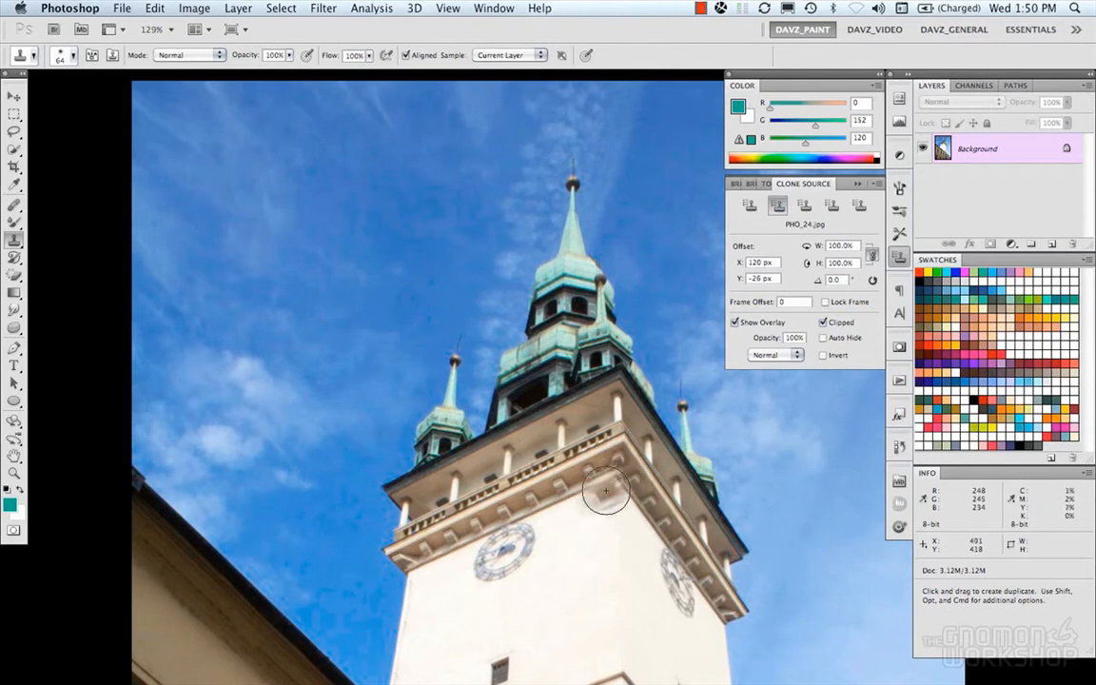
{"action": "left_click", "coordinate": [504, 552], "text": "alt"}
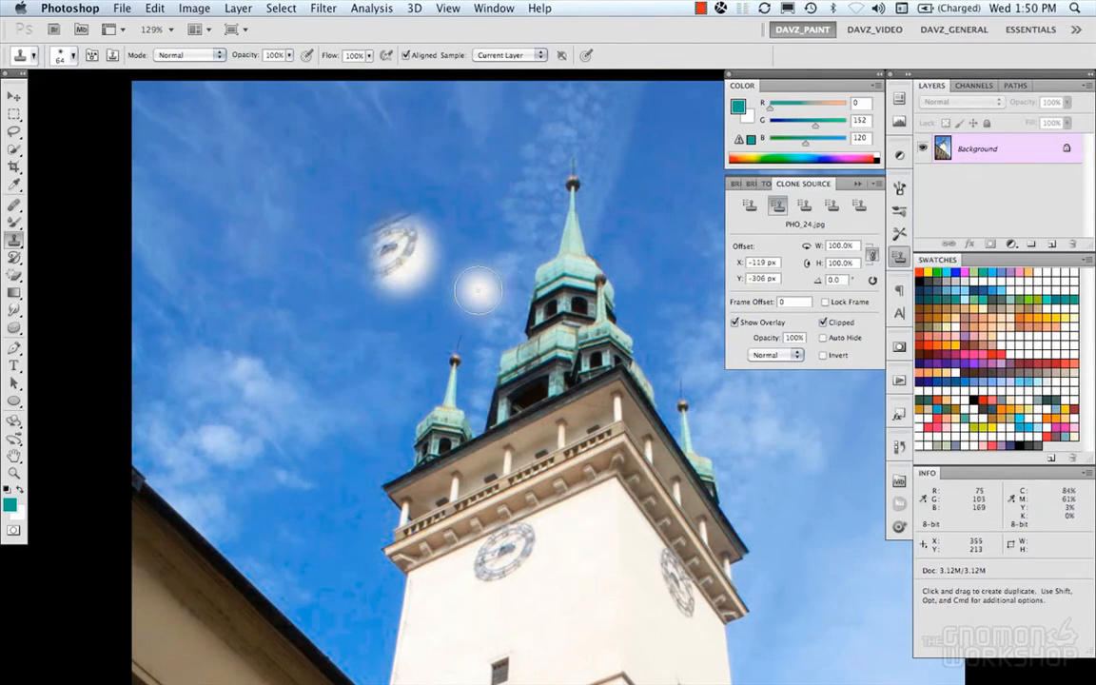
- Try painting from the first clone source in the sky, undo the stroke, and return to the second source
{"action": "left_click", "coordinate": [750, 205]}
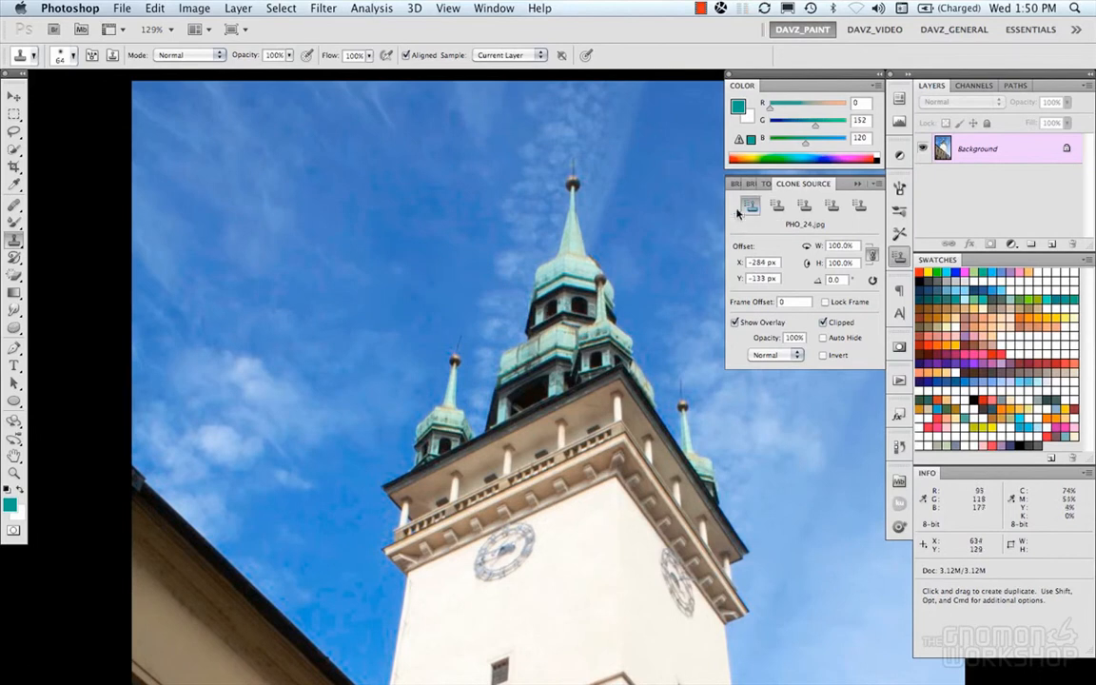
{"action": "mouse_move", "coordinate": [326, 244]}
{"action": "left_mouse_down"}
{"action": "mouse_move", "coordinate": [383, 247]}
{"action": "mouse_move", "coordinate": [359, 222]}
{"action": "mouse_move", "coordinate": [300, 270]}
{"action": "mouse_move", "coordinate": [300, 204]}
{"action": "mouse_move", "coordinate": [355, 233]}
{"action": "mouse_move", "coordinate": [296, 268]}
{"action": "mouse_move", "coordinate": [365, 258]}
{"action": "mouse_move", "coordinate": [370, 312]}
{"action": "mouse_move", "coordinate": [278, 250]}
{"action": "mouse_move", "coordinate": [348, 219]}
{"action": "mouse_move", "coordinate": [352, 200]}
{"action": "mouse_move", "coordinate": [345, 284]}
{"action": "mouse_move", "coordinate": [386, 295]}
{"action": "mouse_move", "coordinate": [404, 207]}
{"action": "left_mouse_up"}
{"action": "key", "text": "super+z"}
{"action": "left_click", "coordinate": [777, 204]}
{"action": "key", "text": "super+z"}
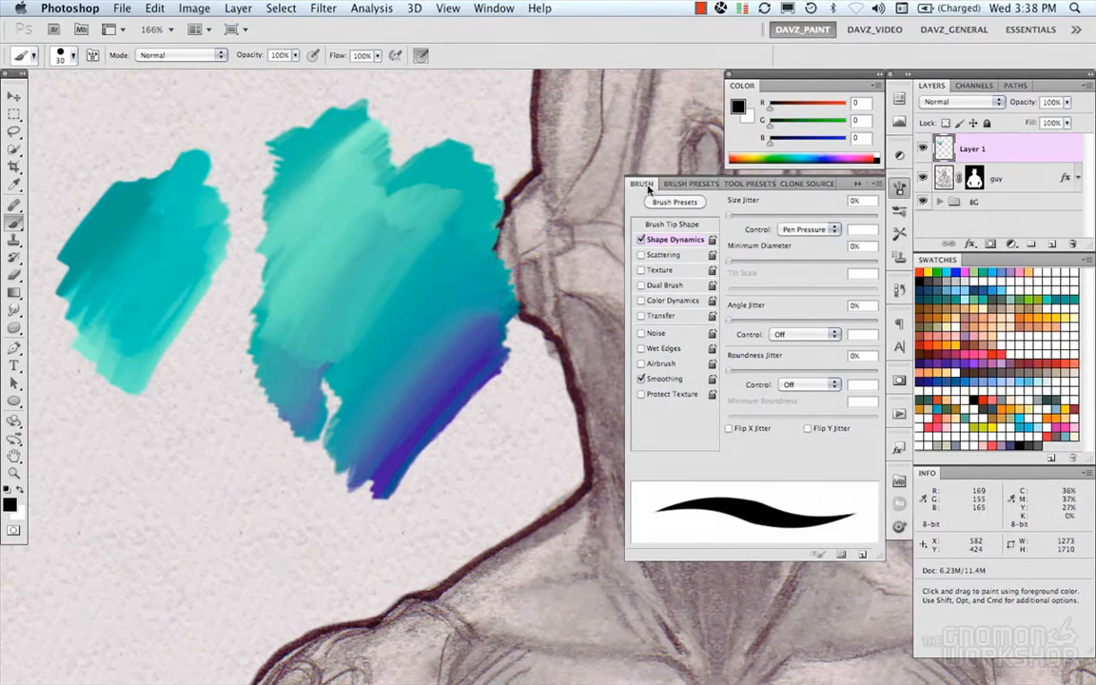
- Compare the Brush settings, Brush Presets and Tool Presets on the sketch document, and review the options for brush presets
{"action": "left_click", "coordinate": [685, 185]}
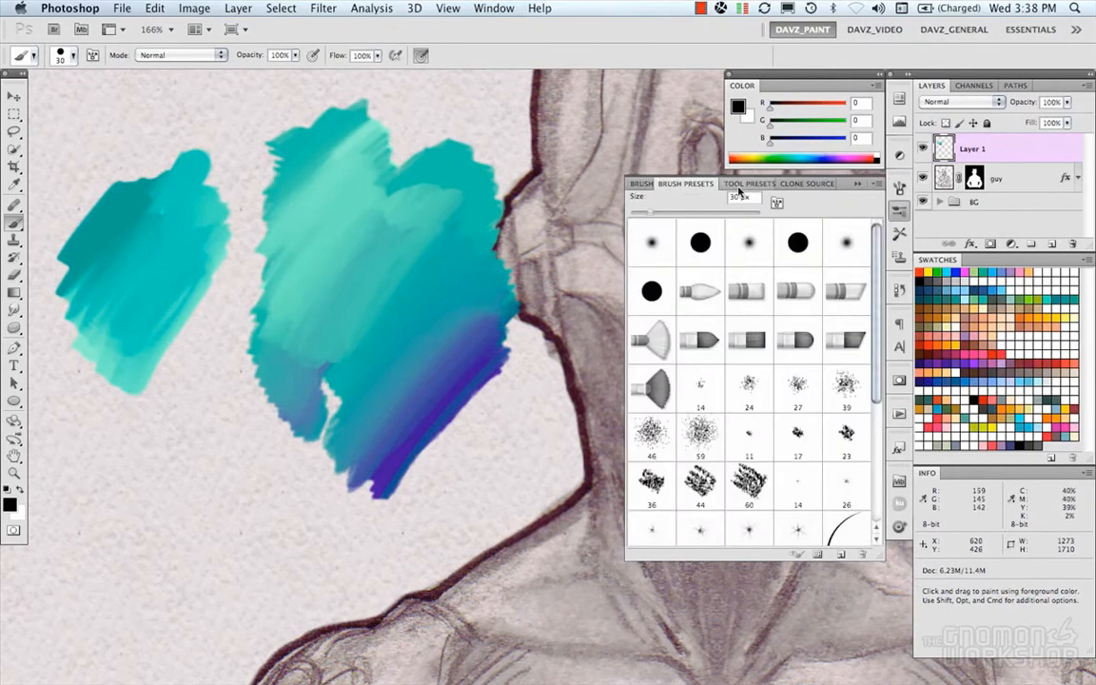
{"action": "left_click", "coordinate": [745, 183]}
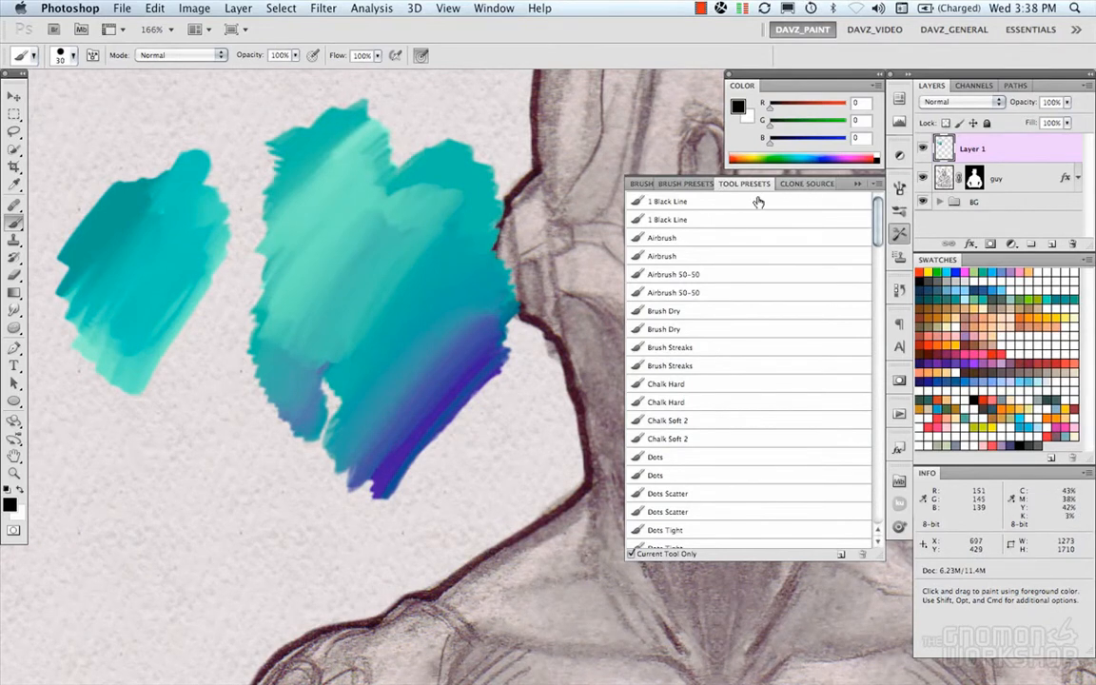
{"action": "left_click", "coordinate": [641, 185]}
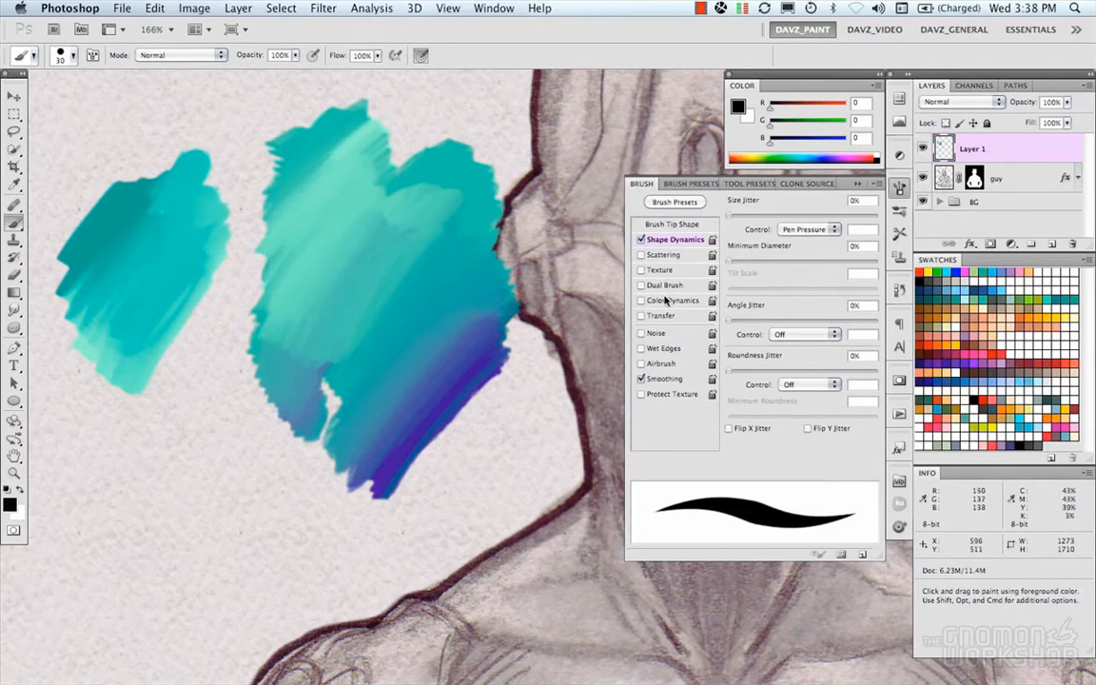
{"action": "left_click", "coordinate": [687, 200]}
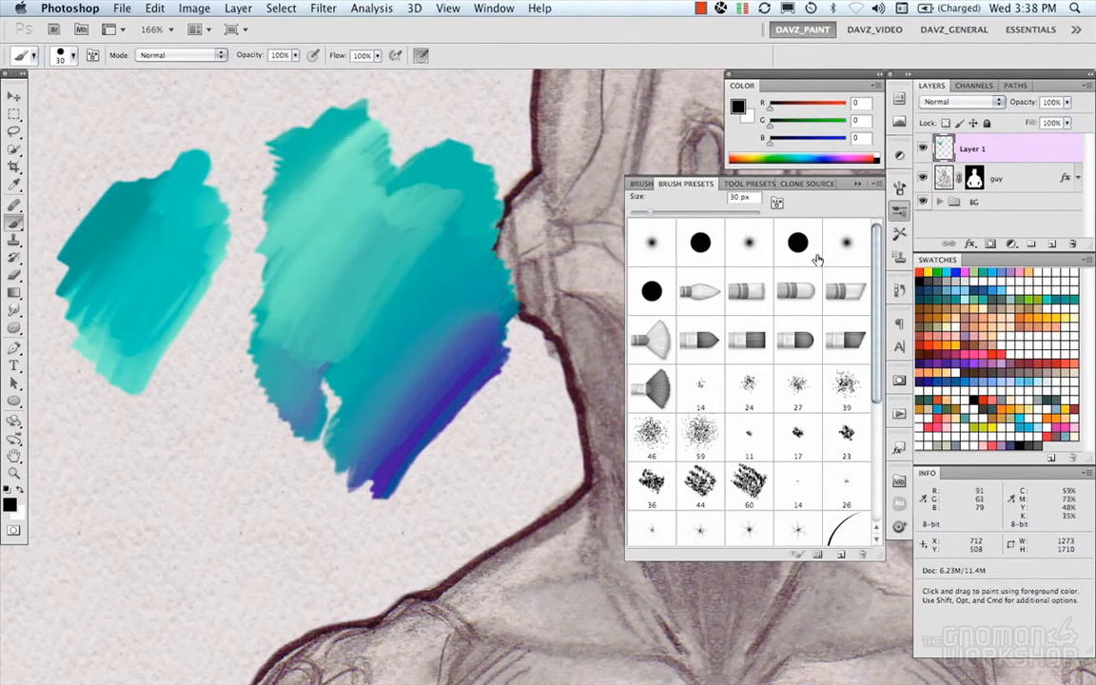
{"action": "left_click", "coordinate": [747, 185]}
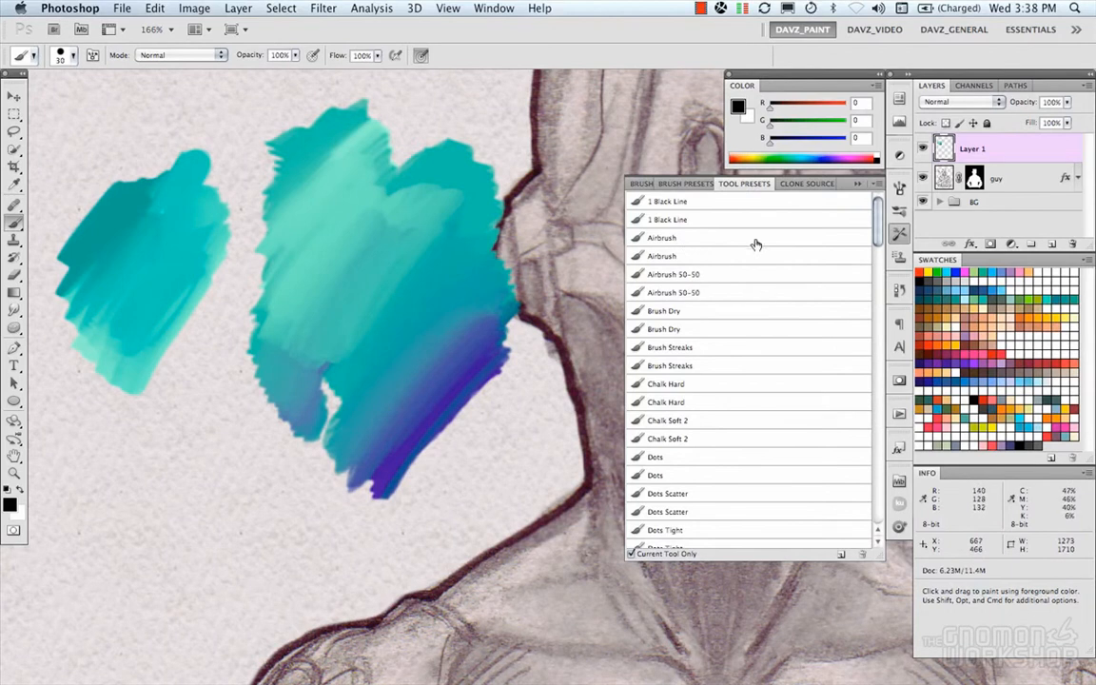
{"action": "left_click", "coordinate": [684, 183]}
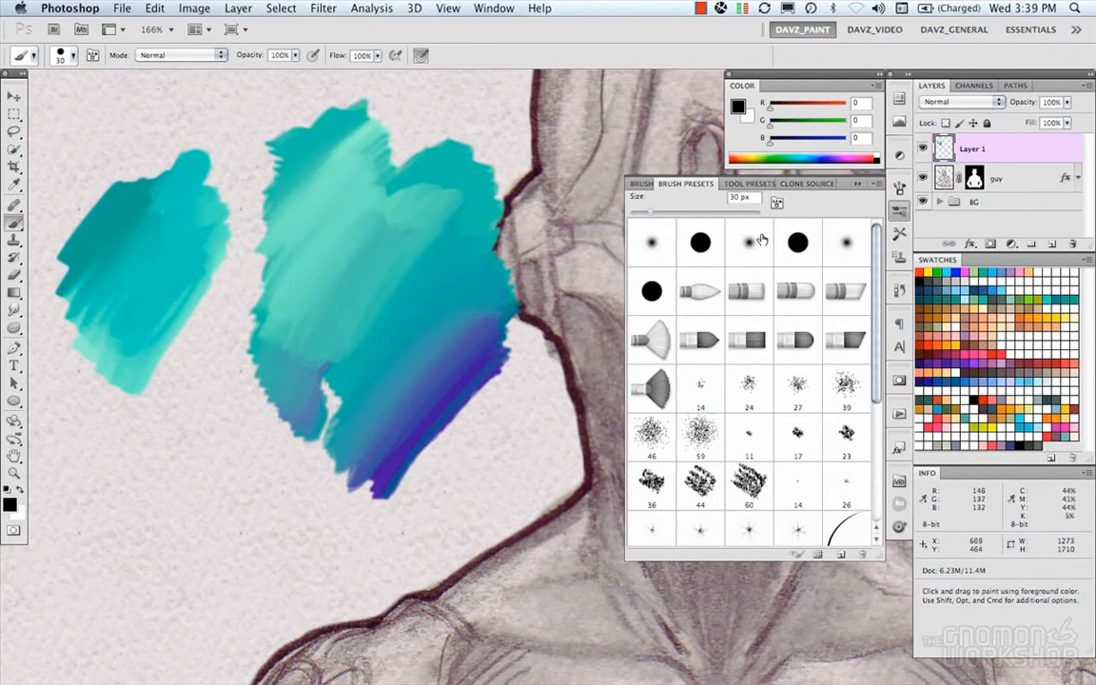
{"action": "left_click", "coordinate": [744, 183]}
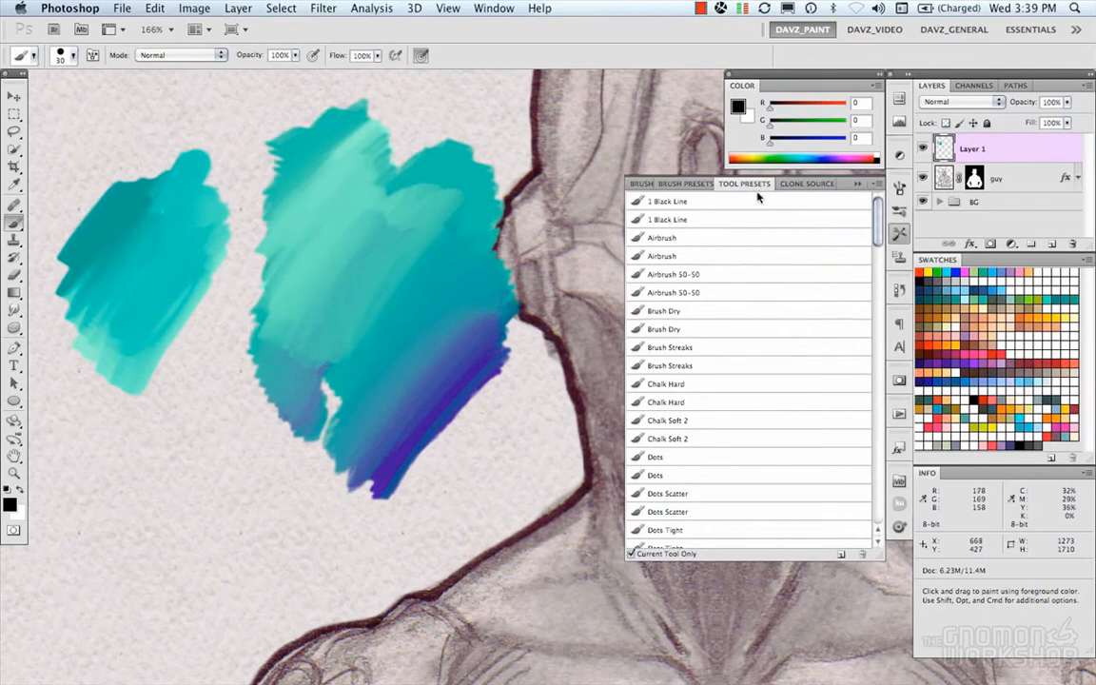
{"action": "left_click", "coordinate": [671, 183]}
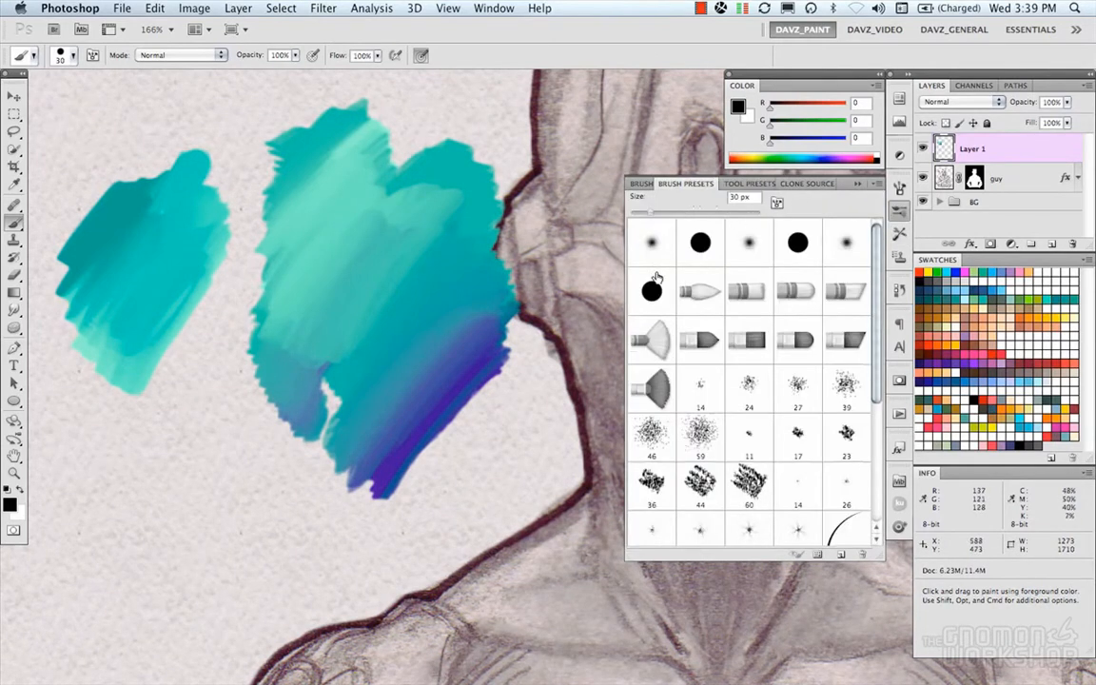
{"action": "left_click", "coordinate": [876, 185]}
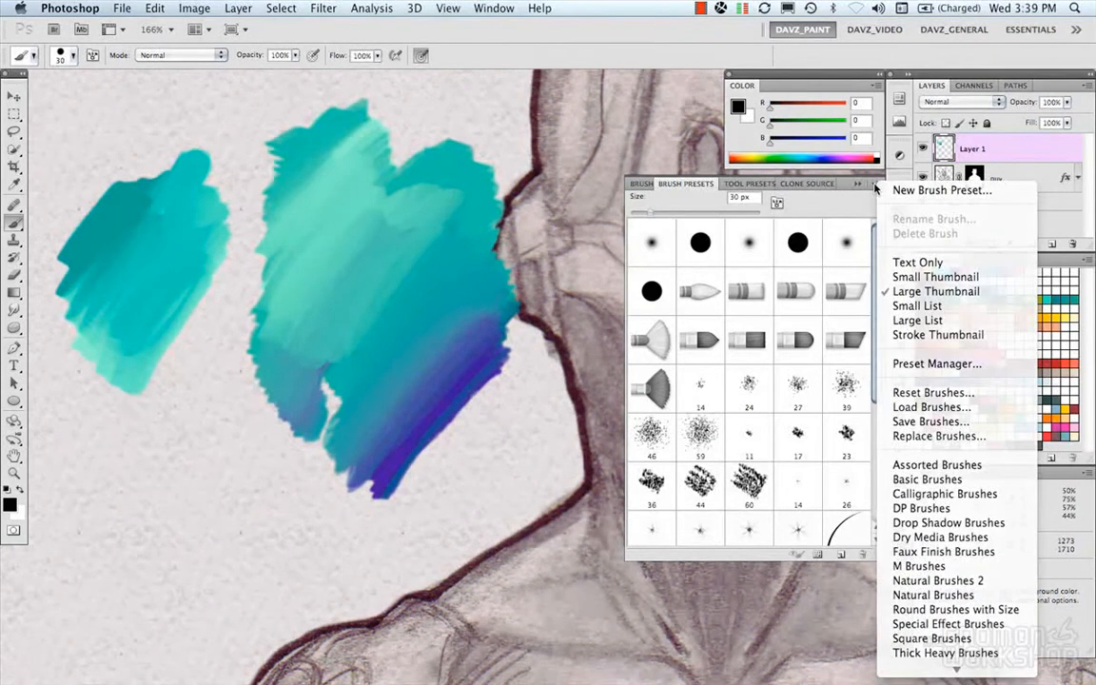
{"action": "left_click", "coordinate": [878, 187]}
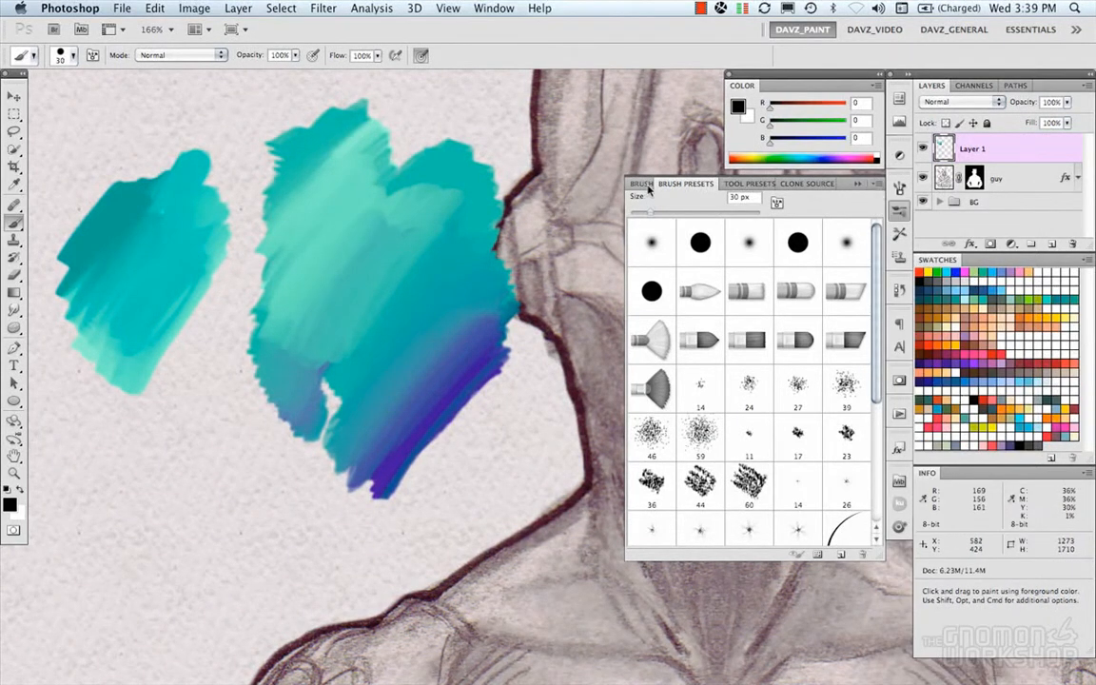
- Try the Text Only, Small Thumbnail and Large Thumbnail views for the brush presets, and settle on Large List
{"action": "left_click", "coordinate": [877, 185]}
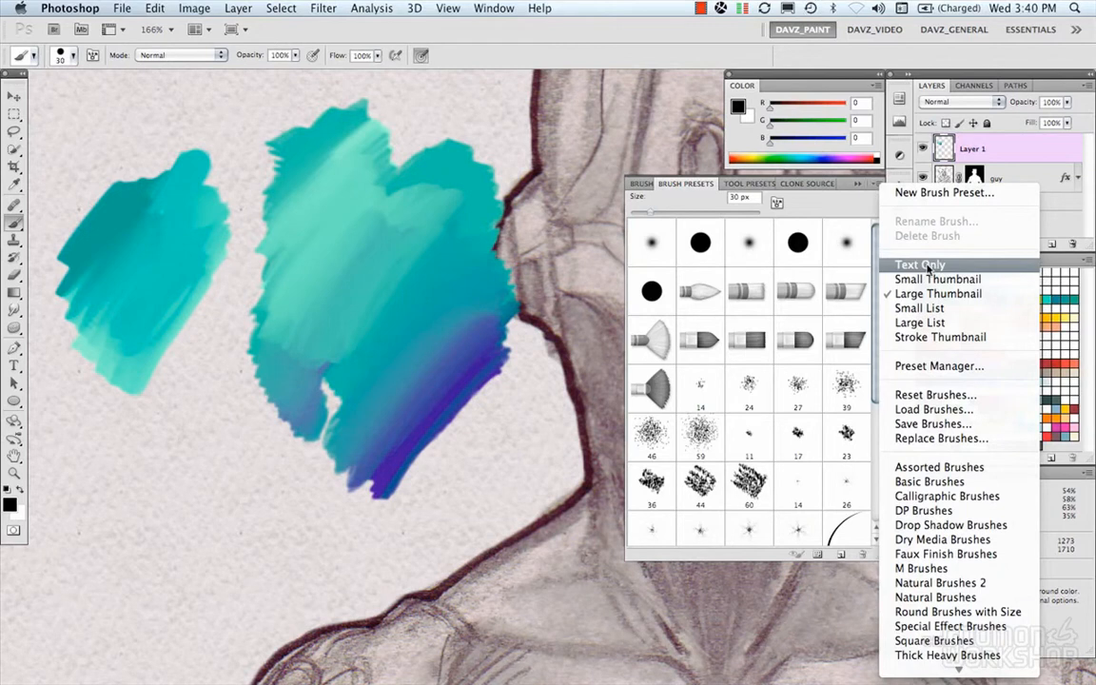
{"action": "left_click", "coordinate": [924, 267]}
{"action": "left_click", "coordinate": [859, 184]}
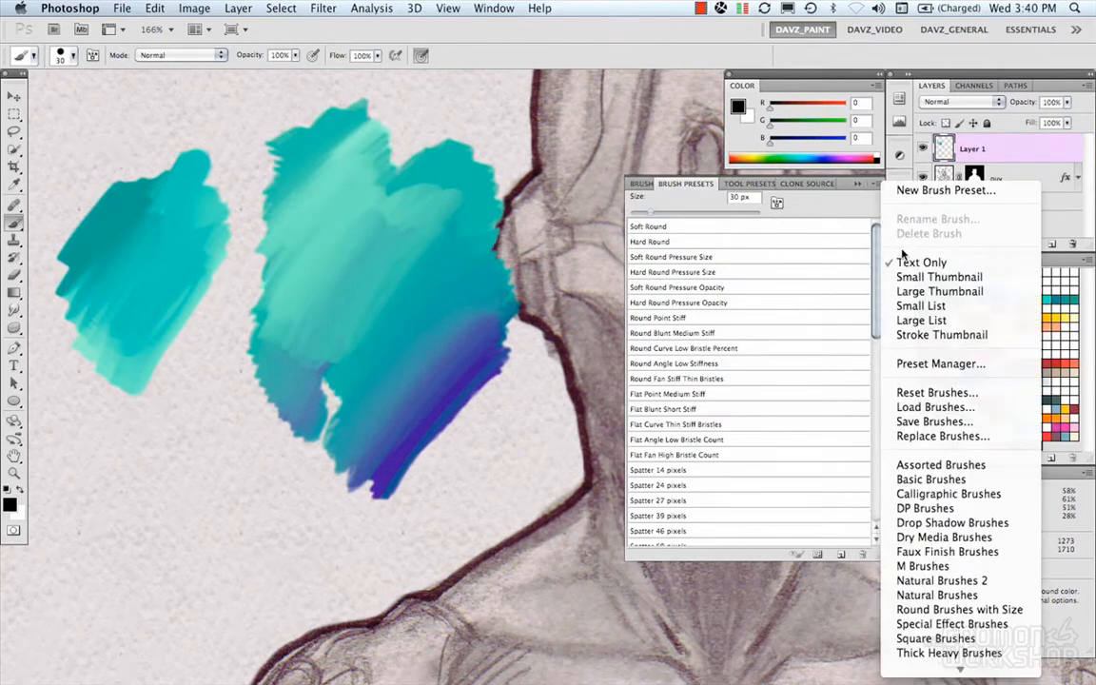
{"action": "left_click", "coordinate": [918, 277]}
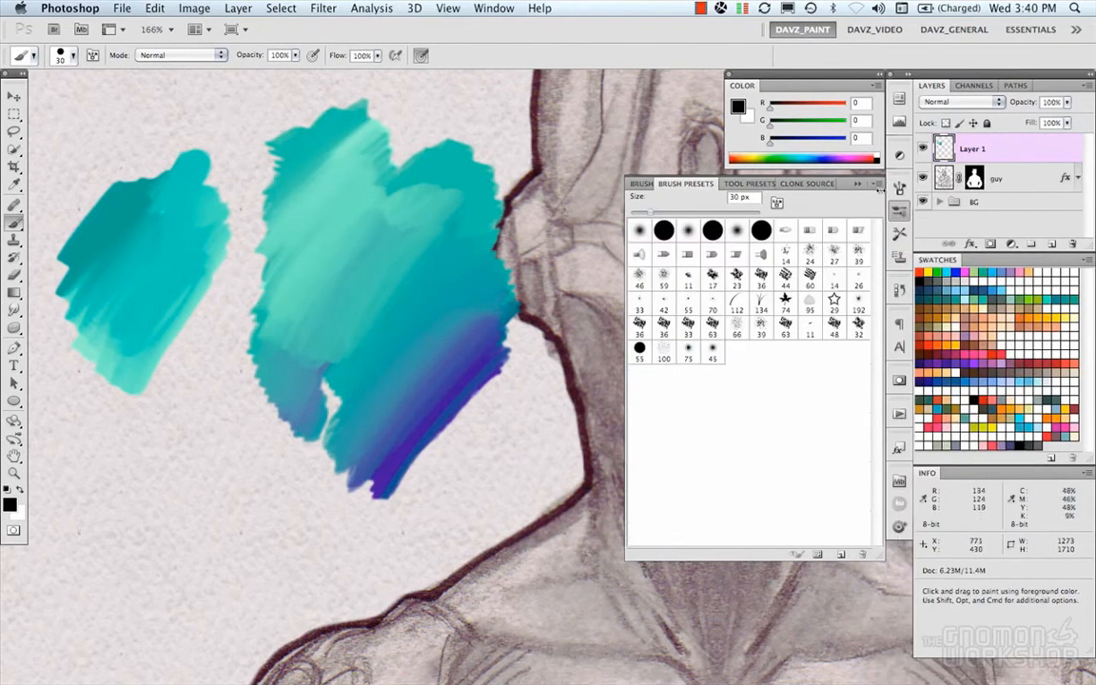
{"action": "left_click", "coordinate": [875, 185]}
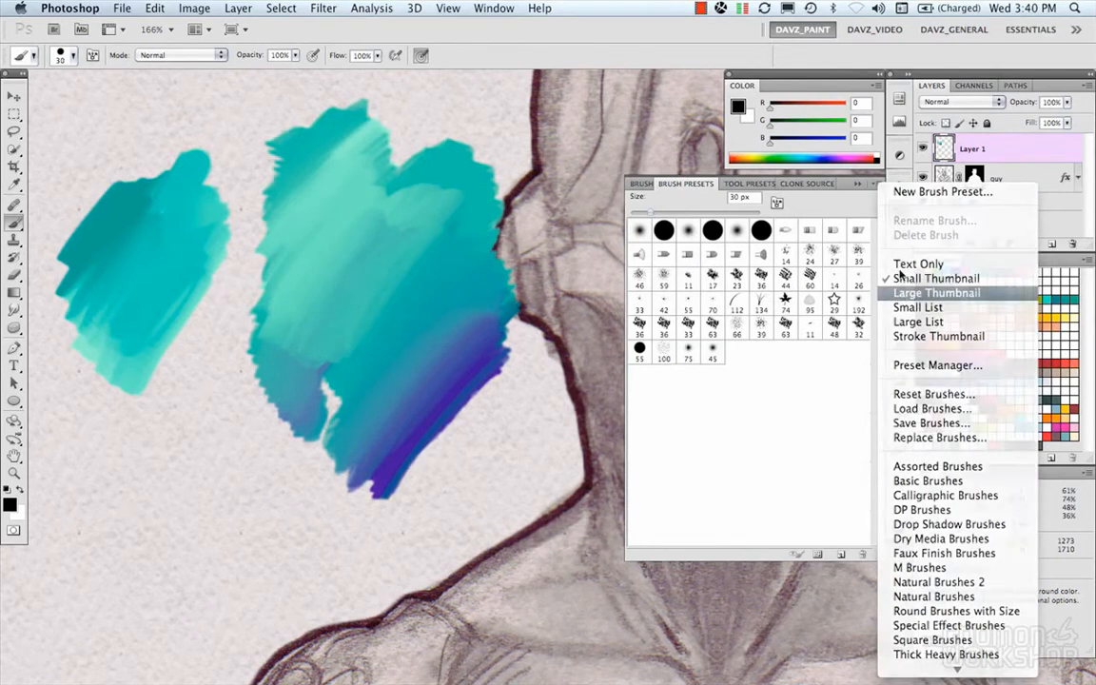
{"action": "left_click", "coordinate": [915, 285]}
{"action": "left_click", "coordinate": [876, 188]}
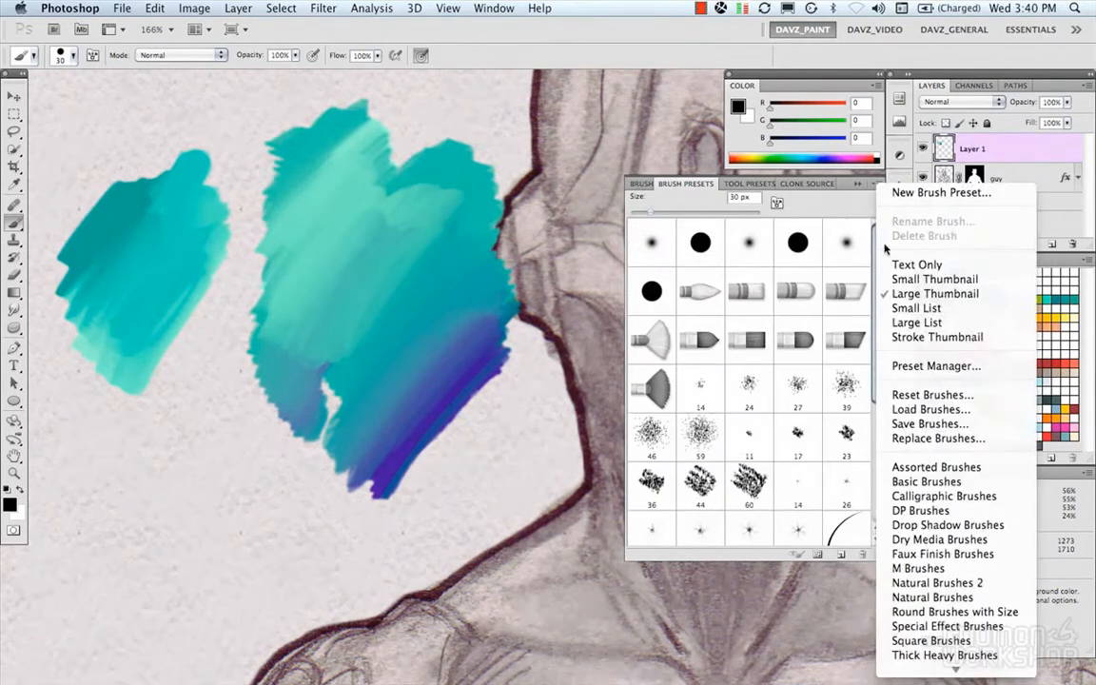
{"action": "left_click", "coordinate": [899, 324]}
- Open the Preset Manager to examine the loaded brush presets
{"action": "left_click", "coordinate": [875, 185]}
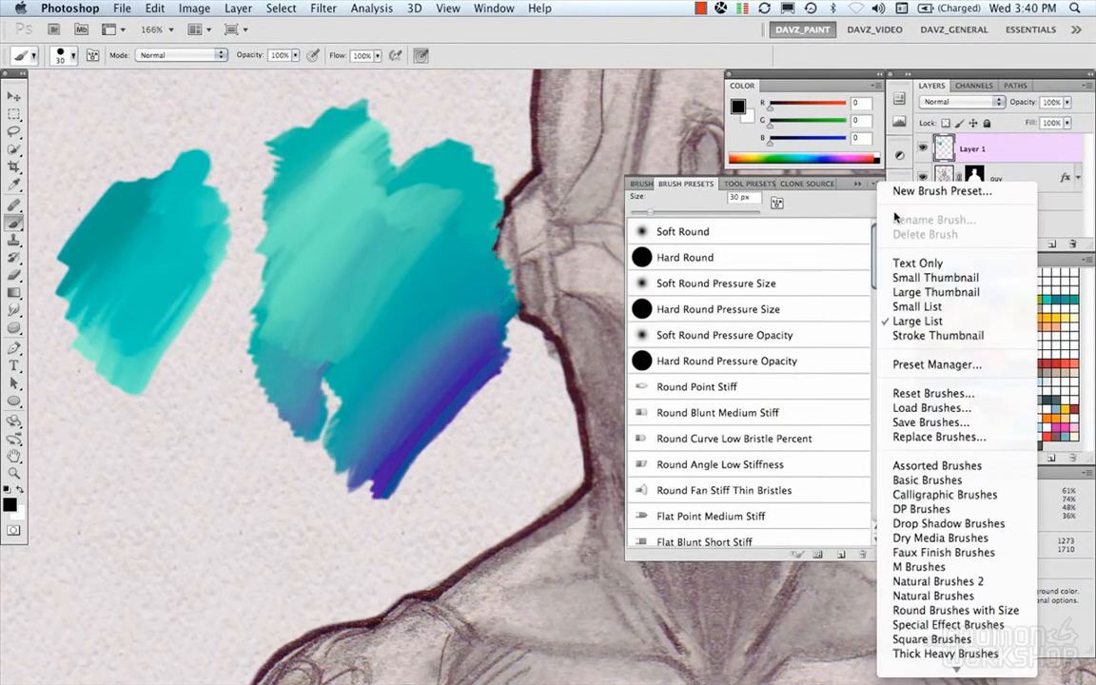
{"action": "left_click", "coordinate": [937, 367]}
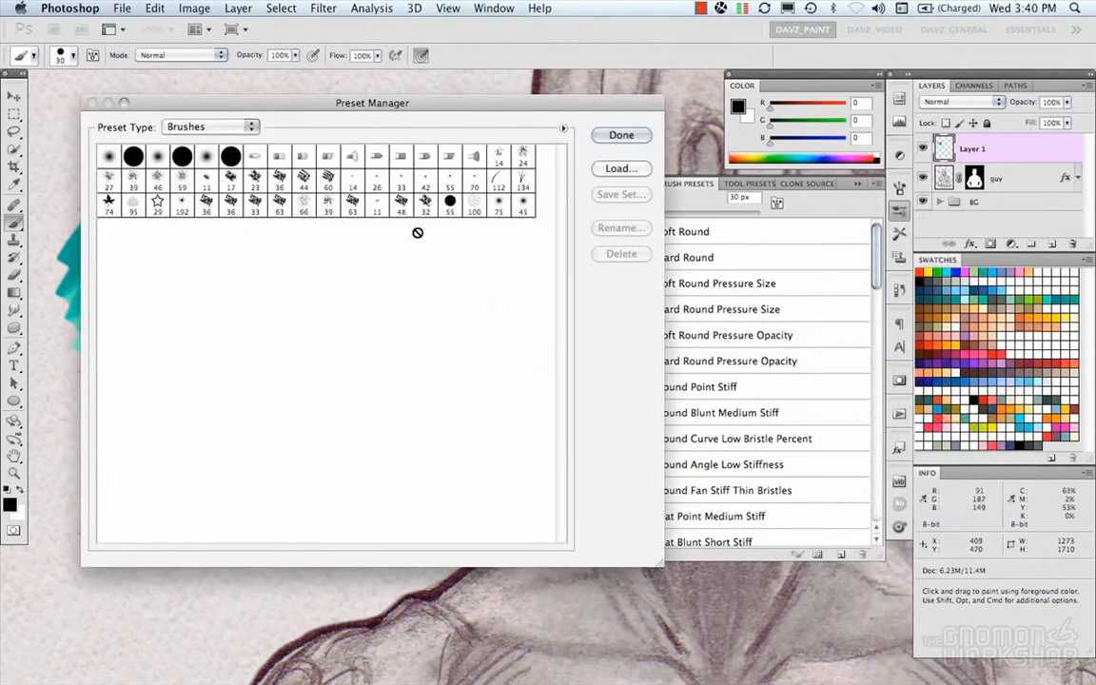
{"action": "mouse_move", "coordinate": [309, 179]}
{"action": "left_mouse_down"}
{"action": "mouse_move", "coordinate": [400, 320]}
{"action": "mouse_move", "coordinate": [325, 350]}
{"action": "mouse_move", "coordinate": [345, 215]}
{"action": "mouse_move", "coordinate": [360, 335]}
{"action": "mouse_move", "coordinate": [396, 231]}
{"action": "left_mouse_up"}
- Set the preset type to Tools and select all the tool presets
{"action": "left_click", "coordinate": [253, 127]}
{"action": "left_click", "coordinate": [214, 222]}
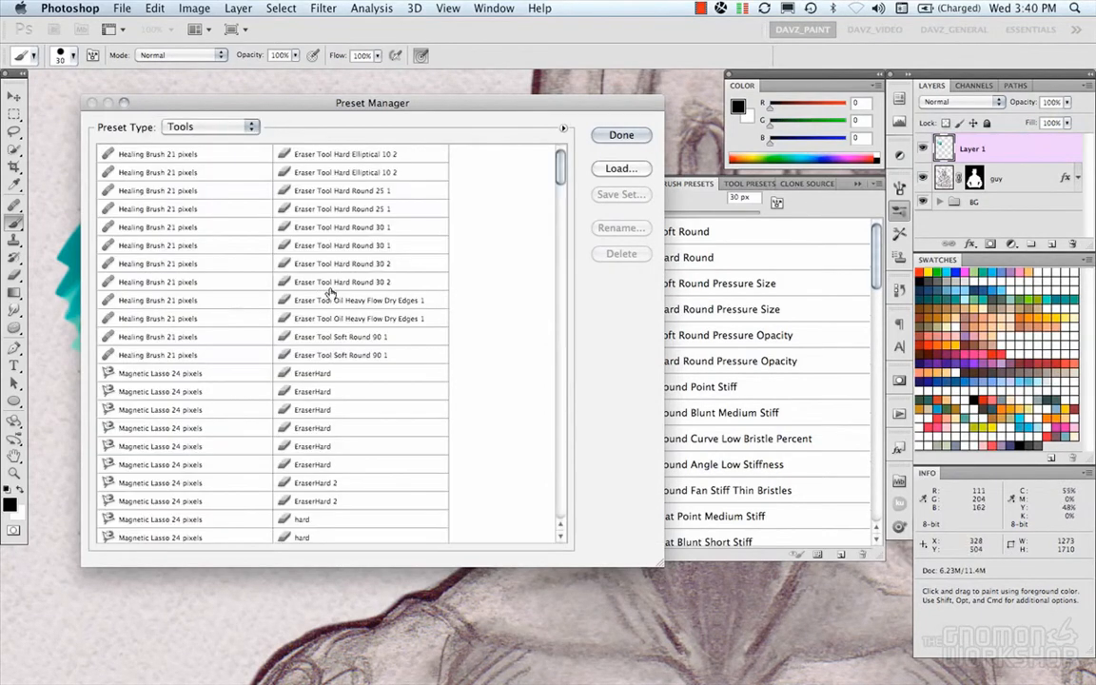
{"action": "mouse_move", "coordinate": [561, 167]}
{"action": "left_mouse_down"}
{"action": "mouse_move", "coordinate": [561, 269]}
{"action": "mouse_move", "coordinate": [561, 162]}
{"action": "left_mouse_up"}
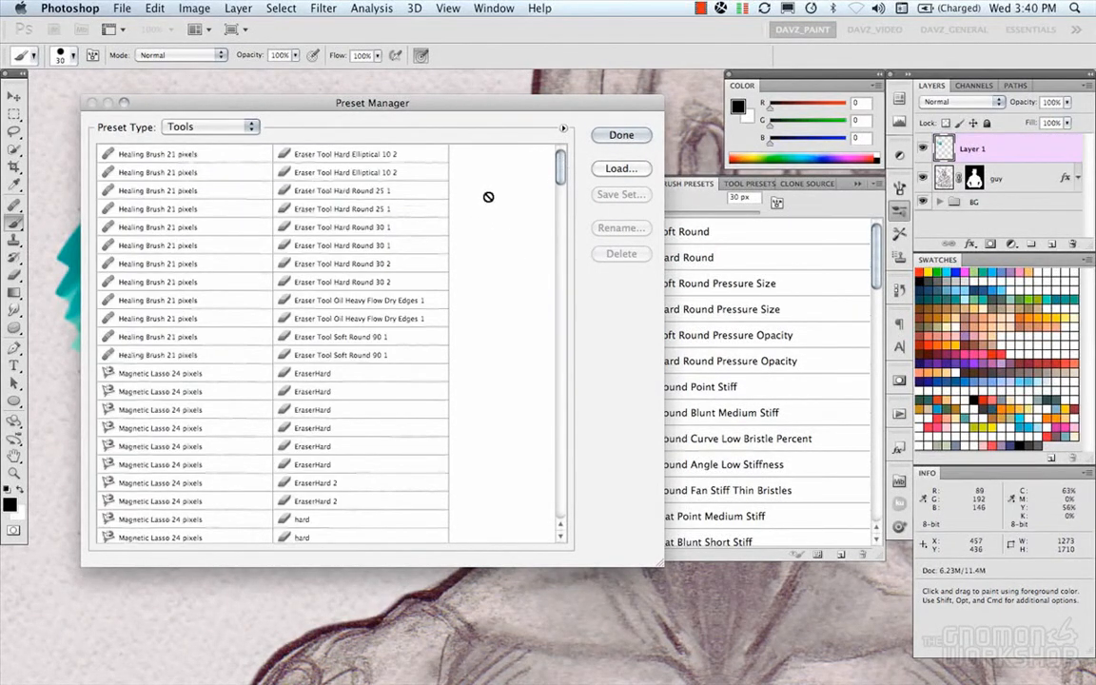
{"action": "key", "text": "super+a"}
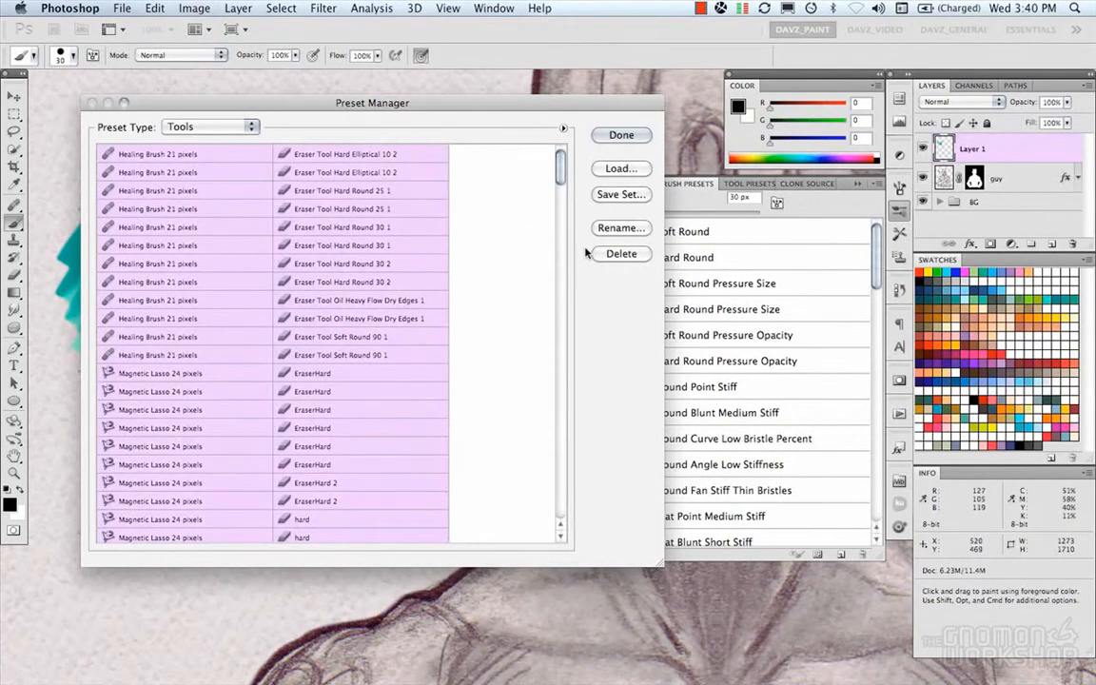
- Delete the selected tool presets, load Davz2010_ToolPresets.tpl in their place, and close the Preset Manager
{"action": "left_click", "coordinate": [607, 255]}
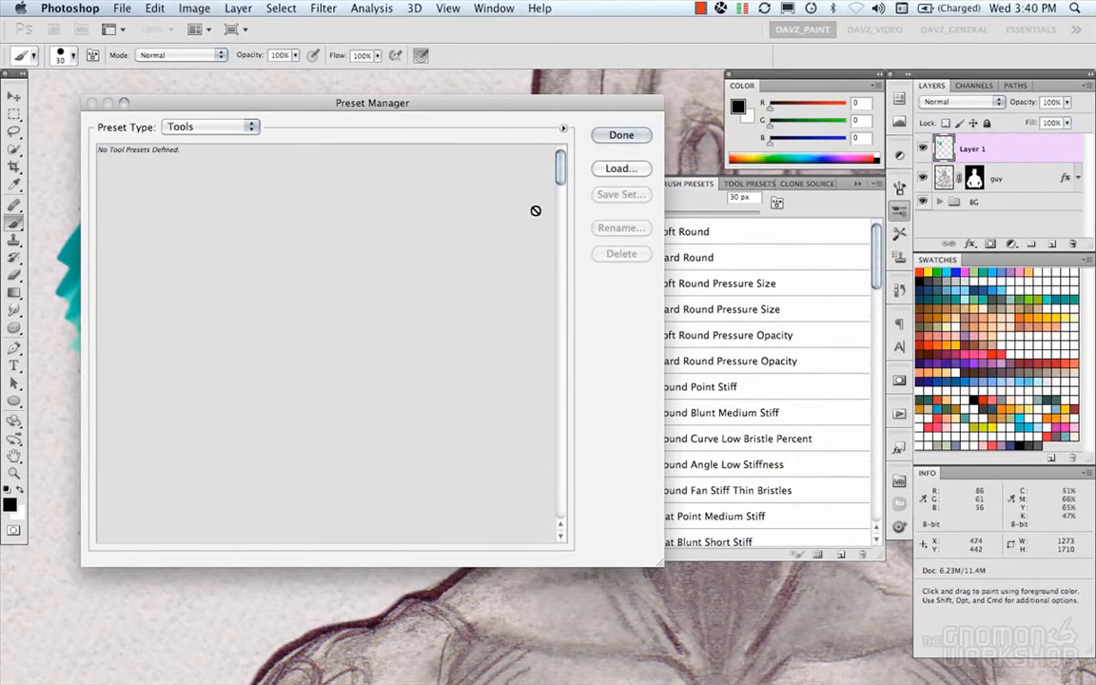
{"action": "left_click", "coordinate": [610, 169]}
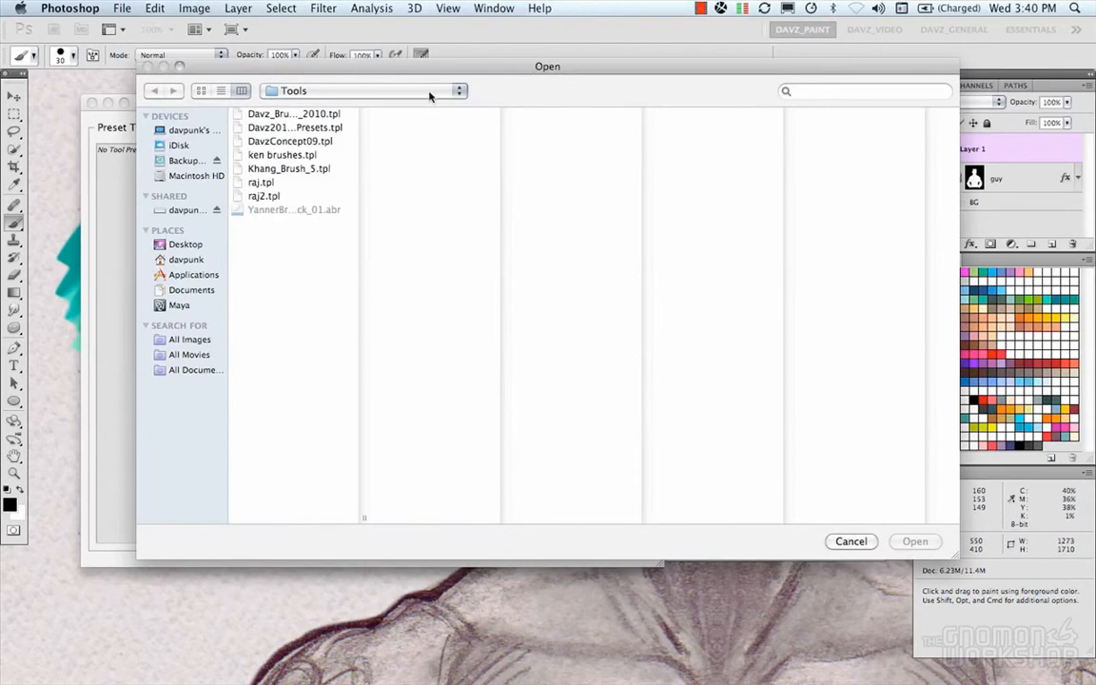
{"action": "left_click_drag", "start_coordinate": [362, 521], "coordinate": [403, 520]}
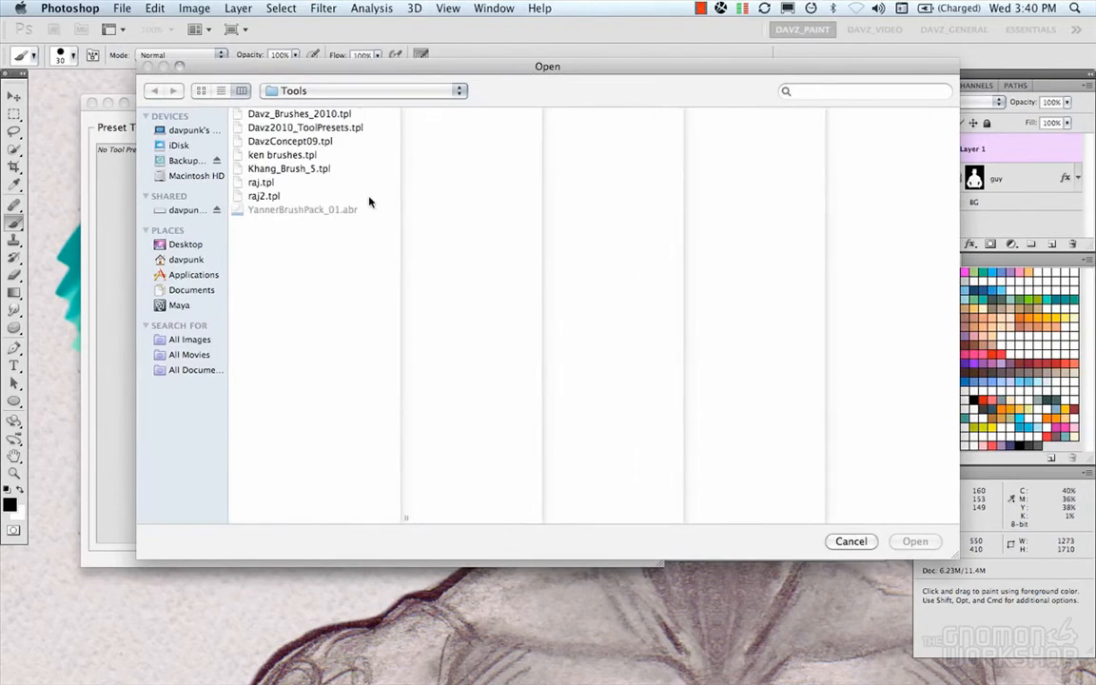
{"action": "left_click", "coordinate": [323, 127]}
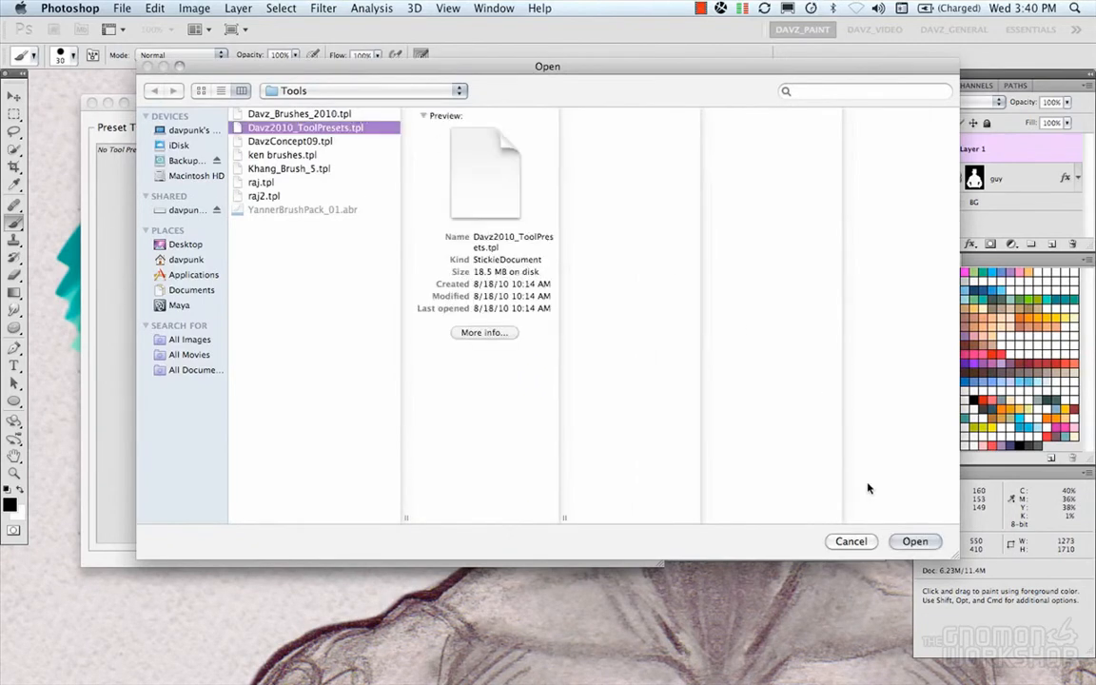
{"action": "left_click", "coordinate": [912, 542]}
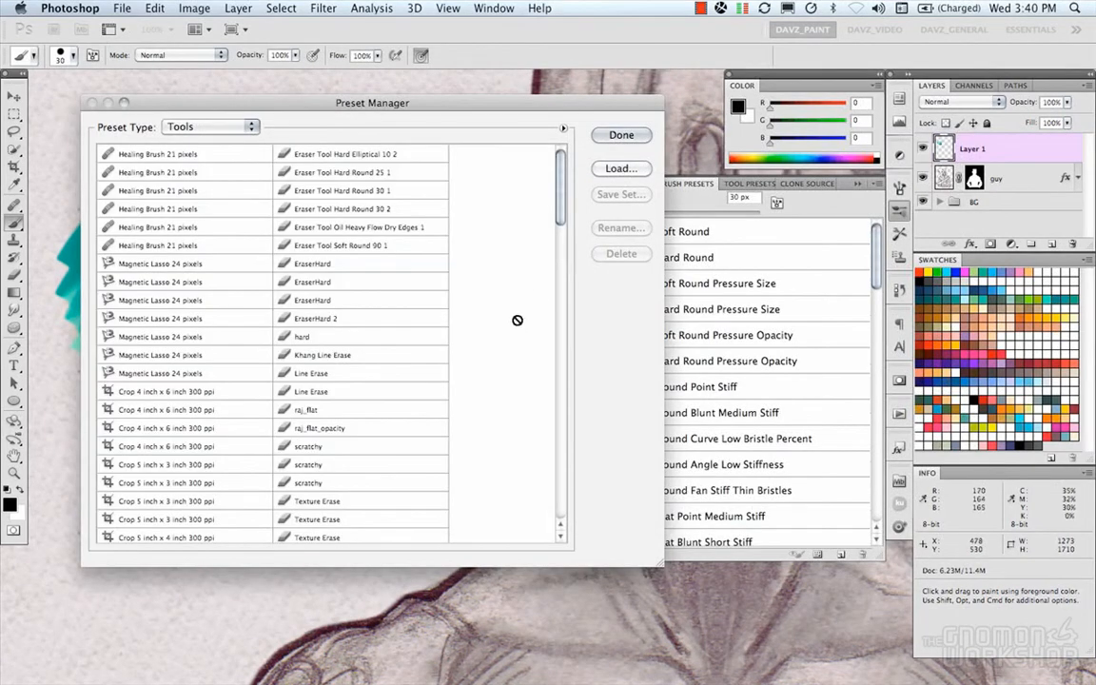
{"action": "left_click_drag", "start_coordinate": [561, 214], "coordinate": [545, 135]}
{"action": "left_click", "coordinate": [621, 136]}
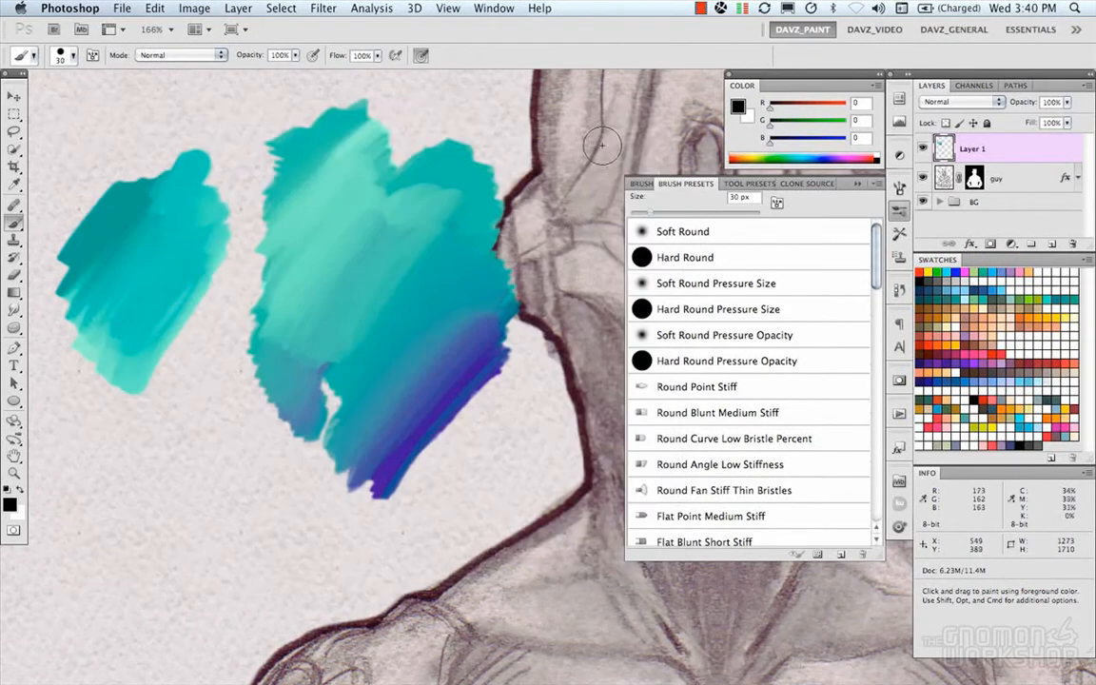
- Look through the reloaded tool presets and compare them with the brush presets
{"action": "left_click", "coordinate": [737, 185]}
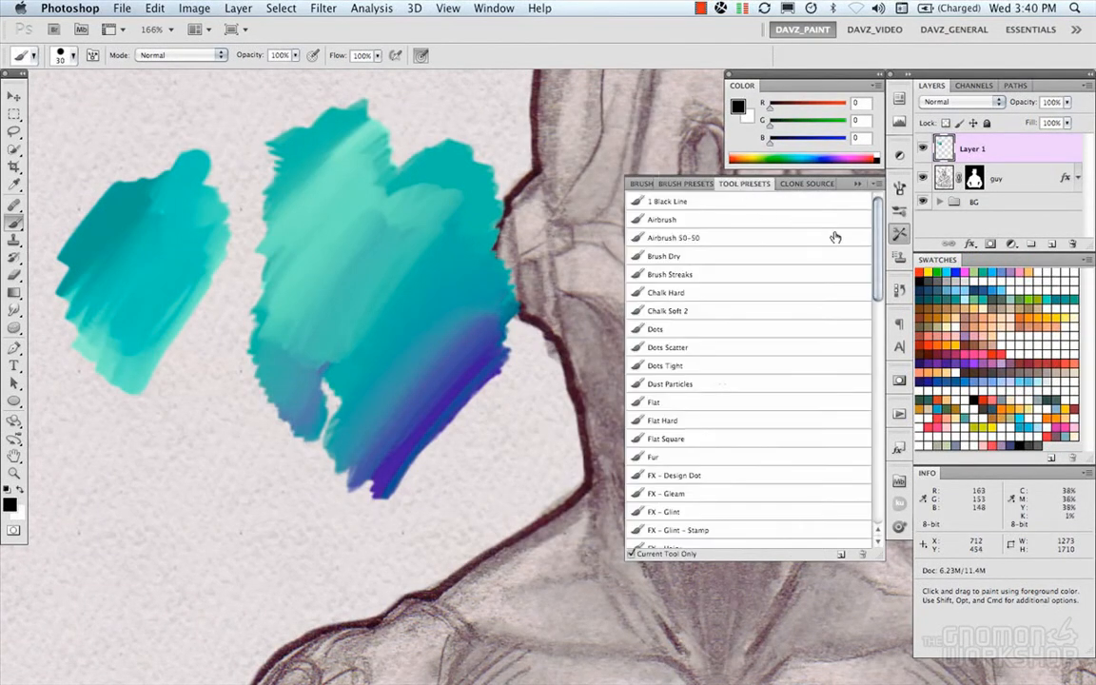
{"action": "scroll", "coordinate": [881, 443], "scroll_direction": "down", "scroll_amount": 10}
{"action": "scroll", "coordinate": [881, 430], "scroll_direction": "up", "scroll_amount": 10}
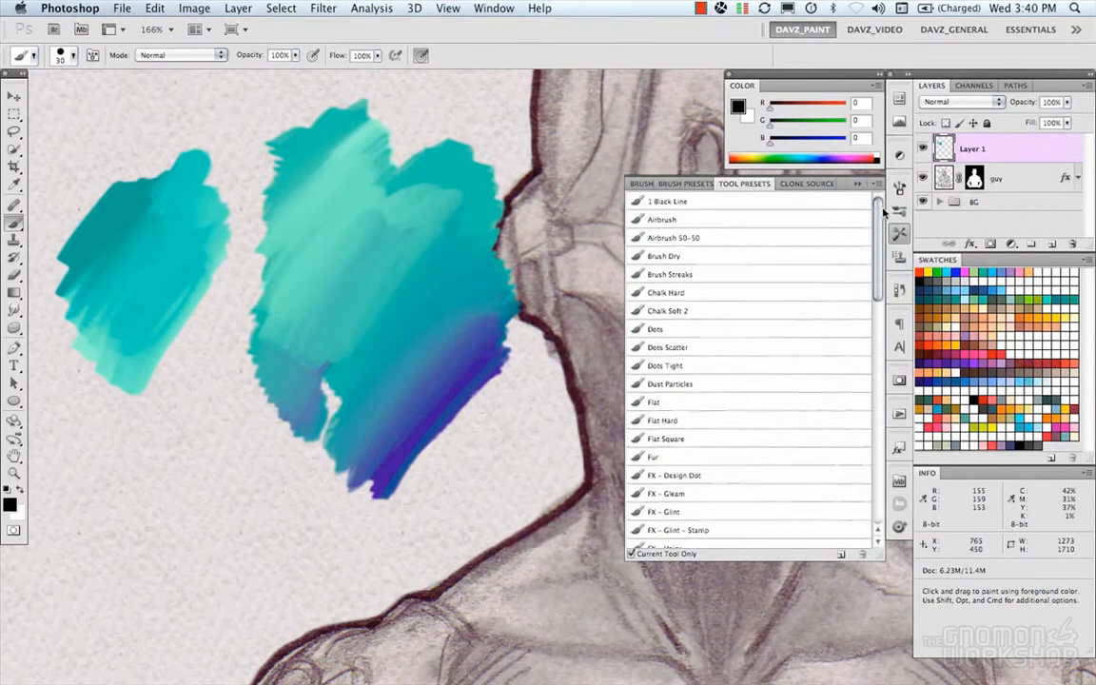
{"action": "left_click", "coordinate": [695, 186]}
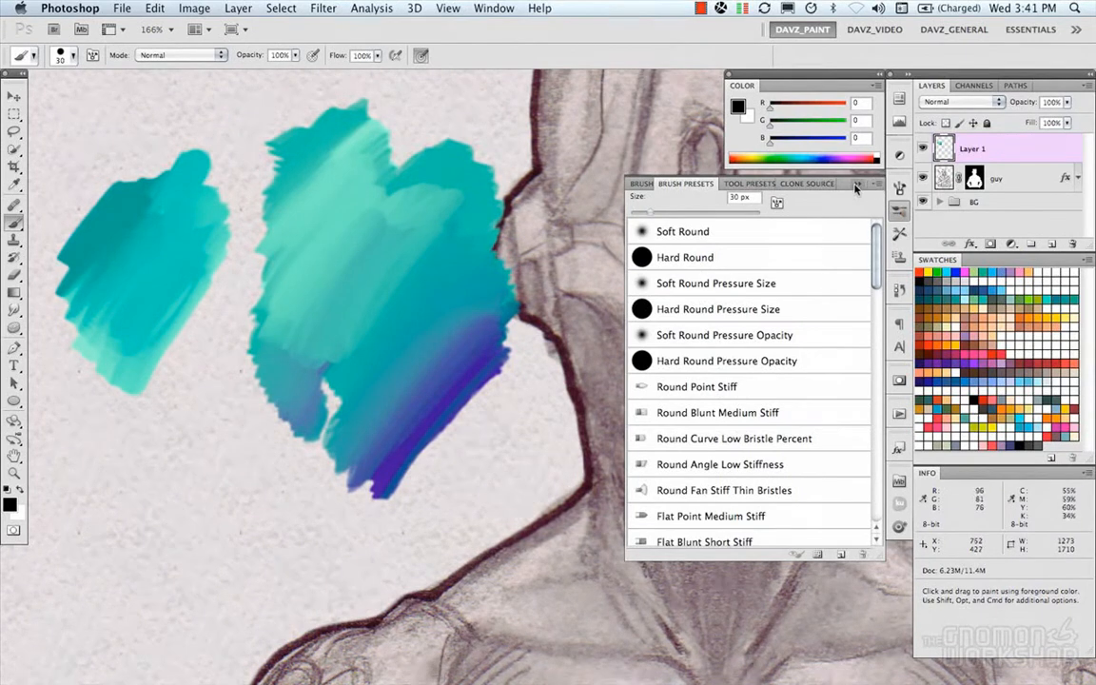
- Save the tool presets under the existing file name Davz2010_ToolPresets in the Tools folder
{"action": "left_click", "coordinate": [750, 185]}
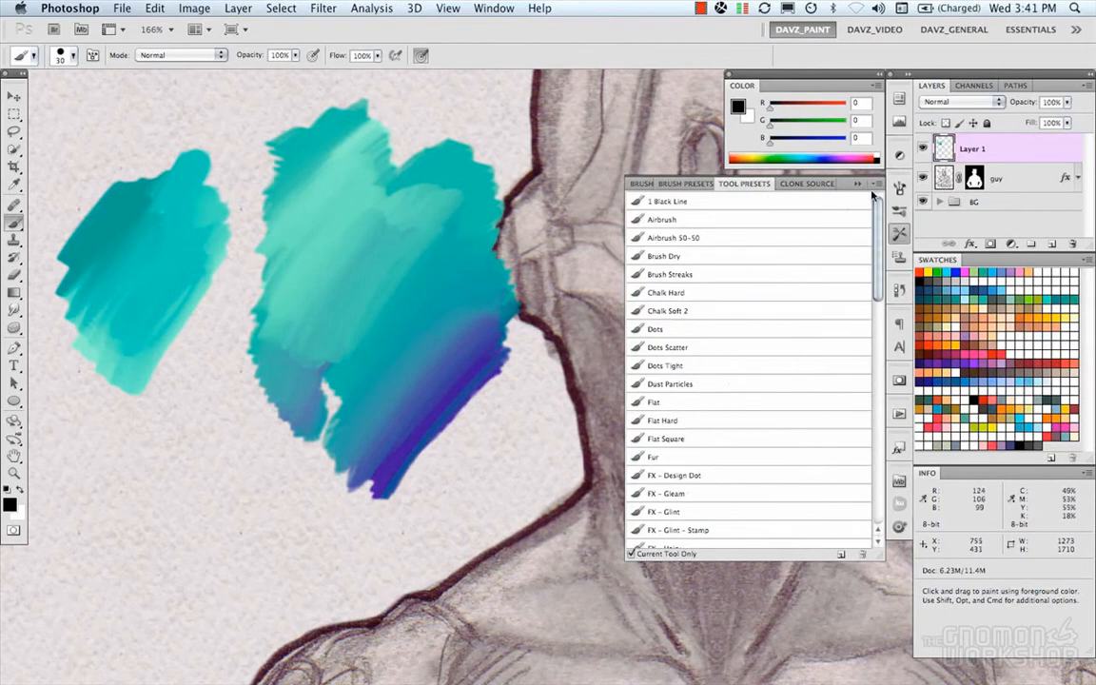
{"action": "left_click", "coordinate": [875, 185]}
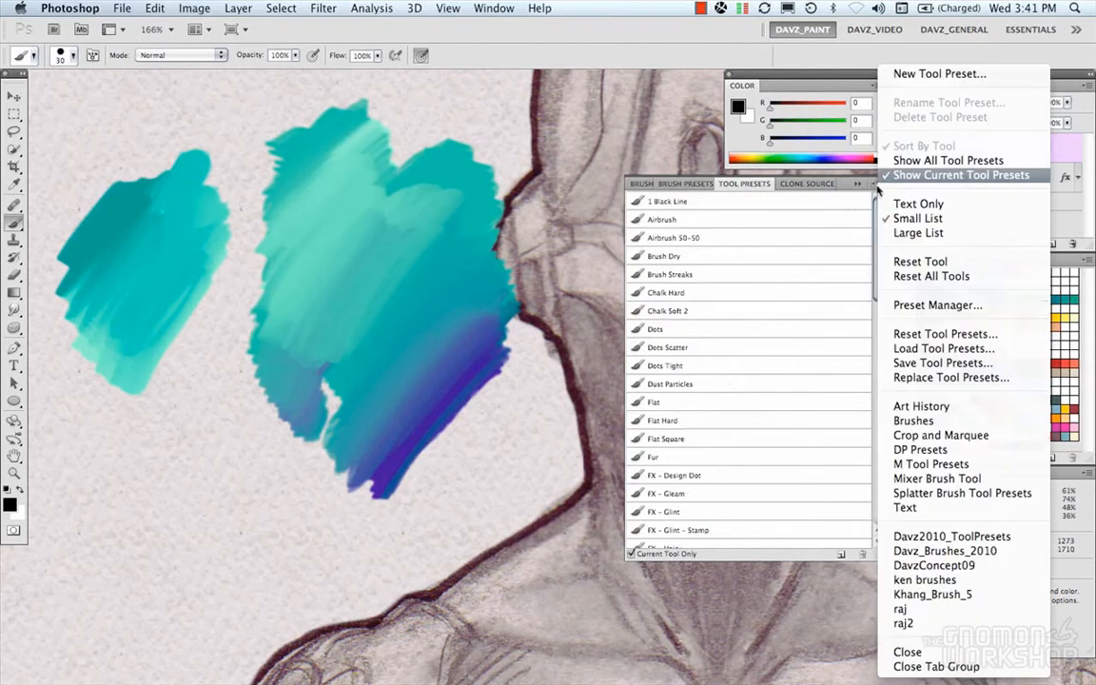
{"action": "left_click", "coordinate": [925, 366]}
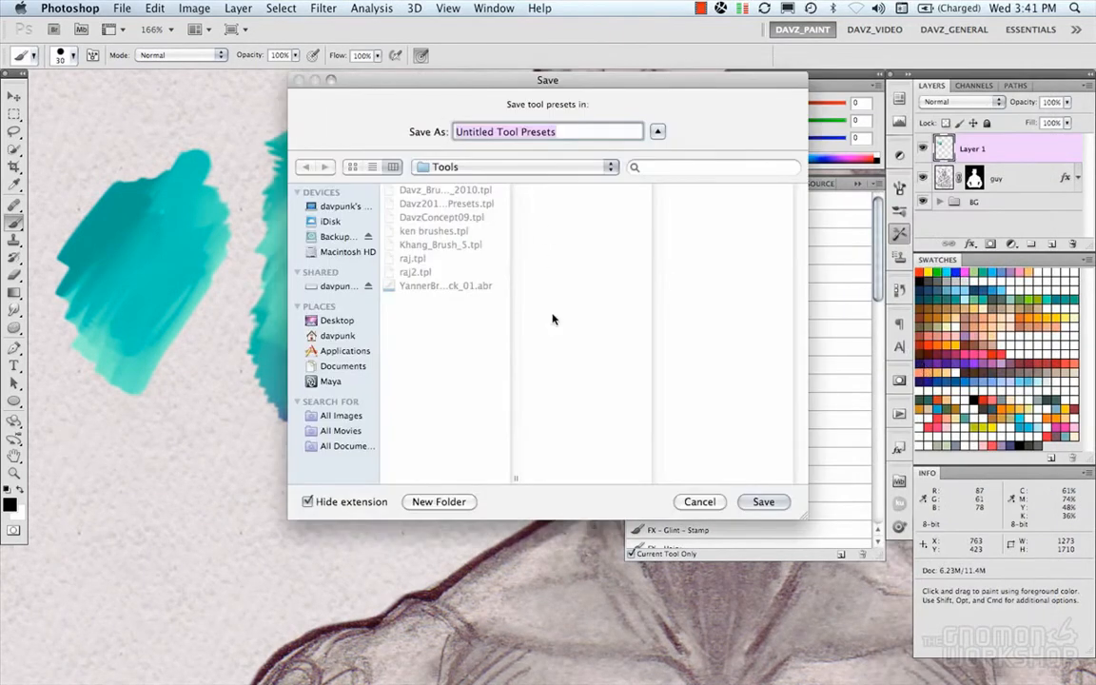
{"action": "left_click_drag", "start_coordinate": [515, 487], "coordinate": [604, 480]}
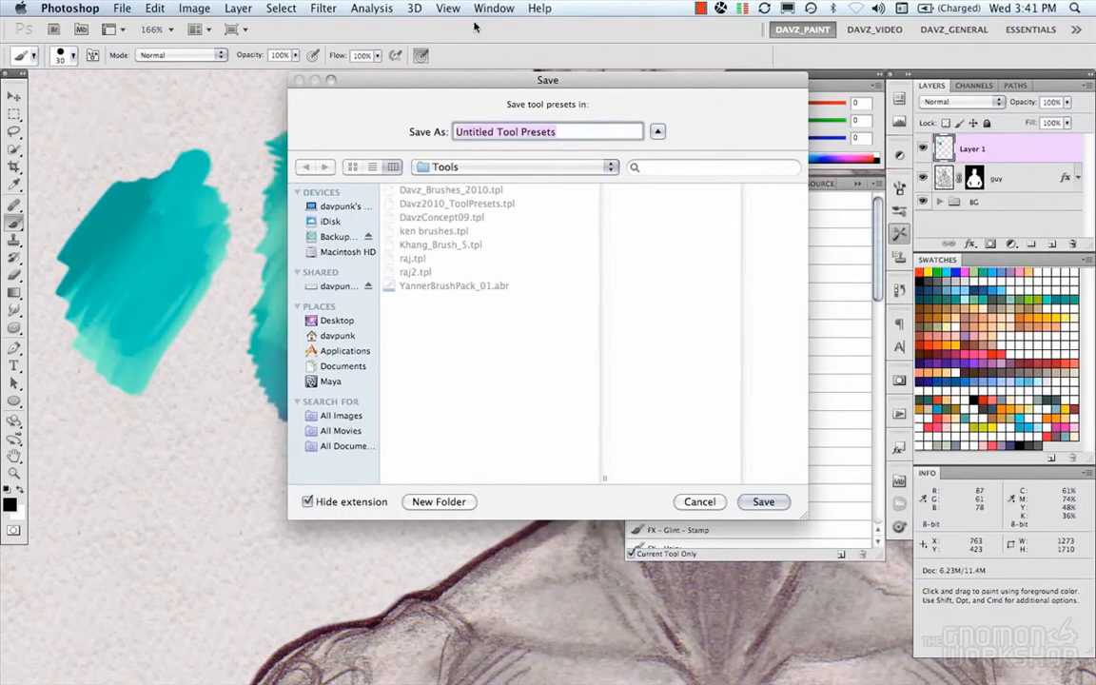
{"action": "left_click", "coordinate": [503, 206]}
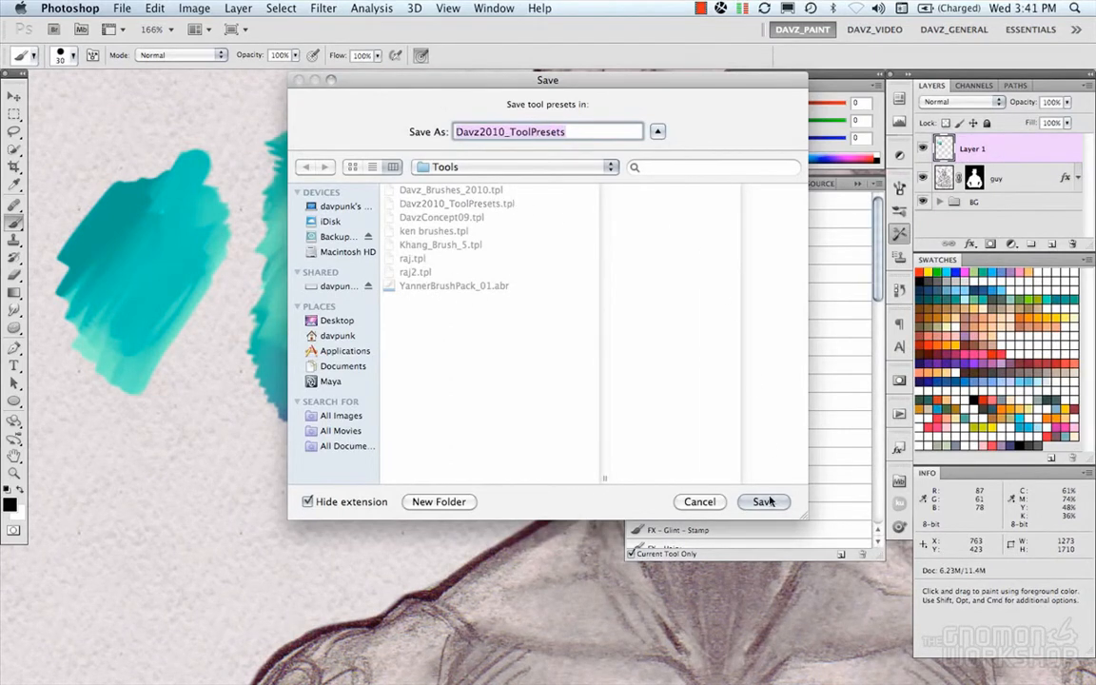
{"action": "left_click", "coordinate": [764, 503]}
{"action": "left_click", "coordinate": [658, 180]}
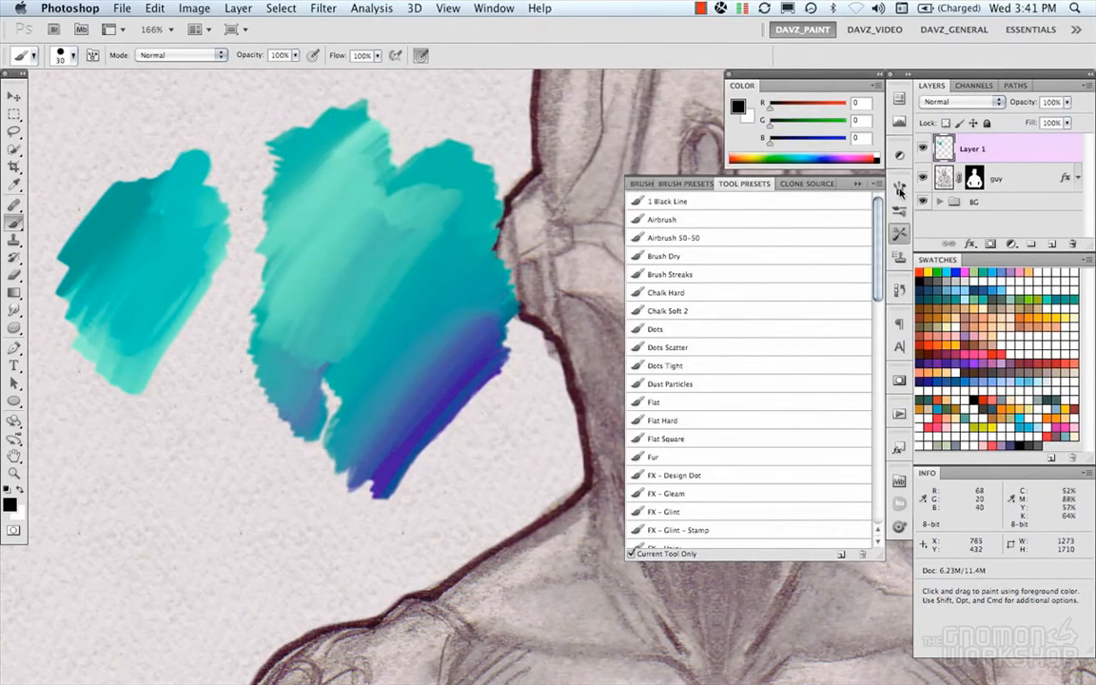
- Display the brush presets as large thumbnails
{"action": "left_click", "coordinate": [857, 183]}
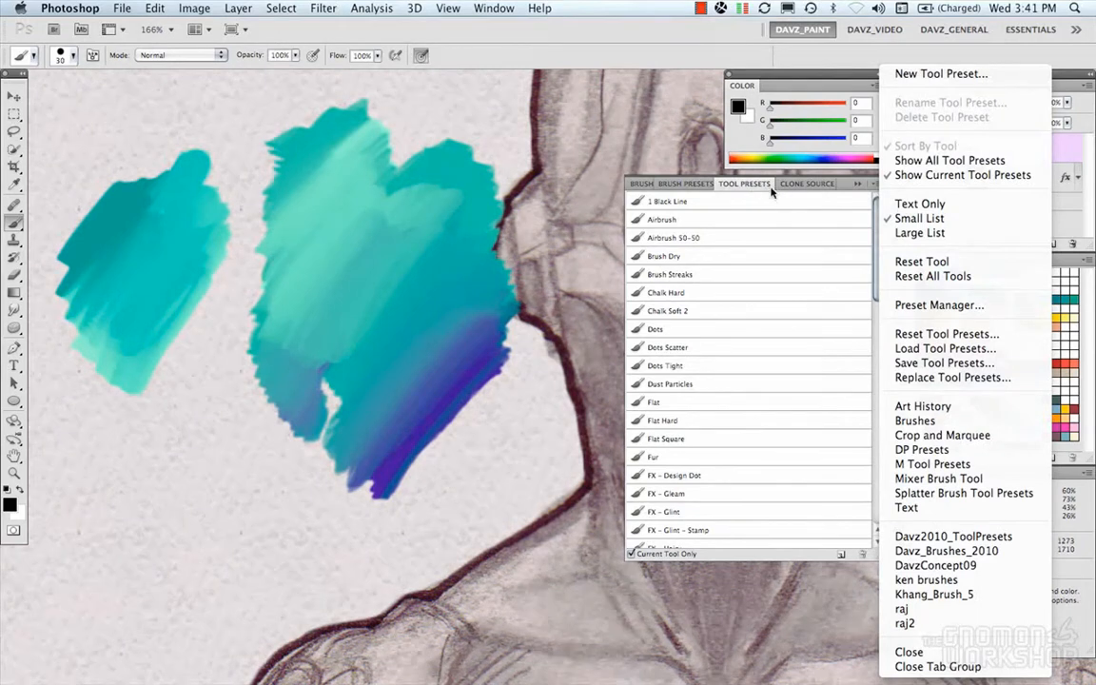
{"action": "left_click", "coordinate": [684, 188]}
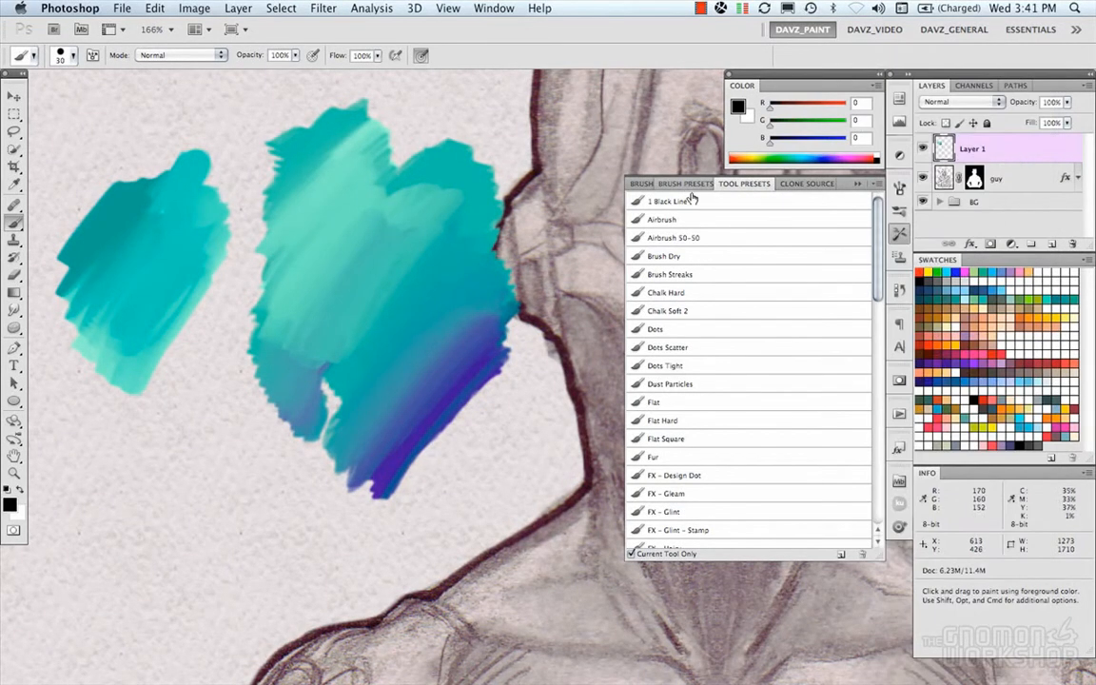
{"action": "left_click", "coordinate": [685, 184]}
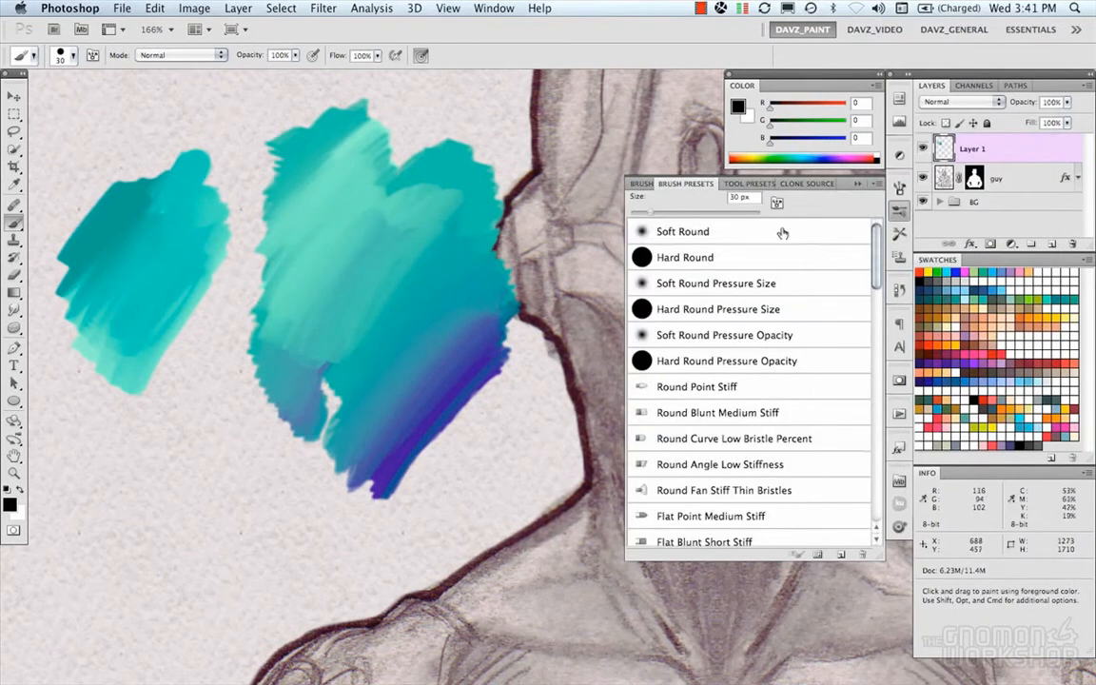
{"action": "left_click", "coordinate": [877, 187]}
{"action": "left_click", "coordinate": [911, 274]}
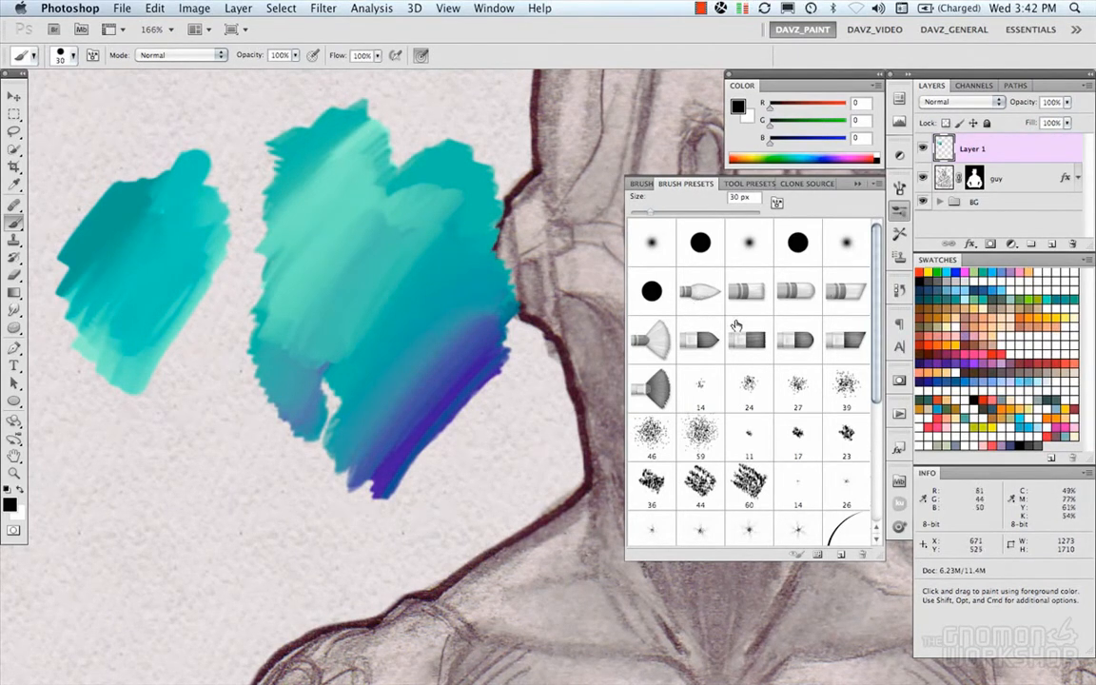
- Select the Round Point Stiff bristle brush, paint black test strokes over the larger teal patch on Layer 1, and undo the last stroke
{"action": "left_click", "coordinate": [700, 293]}
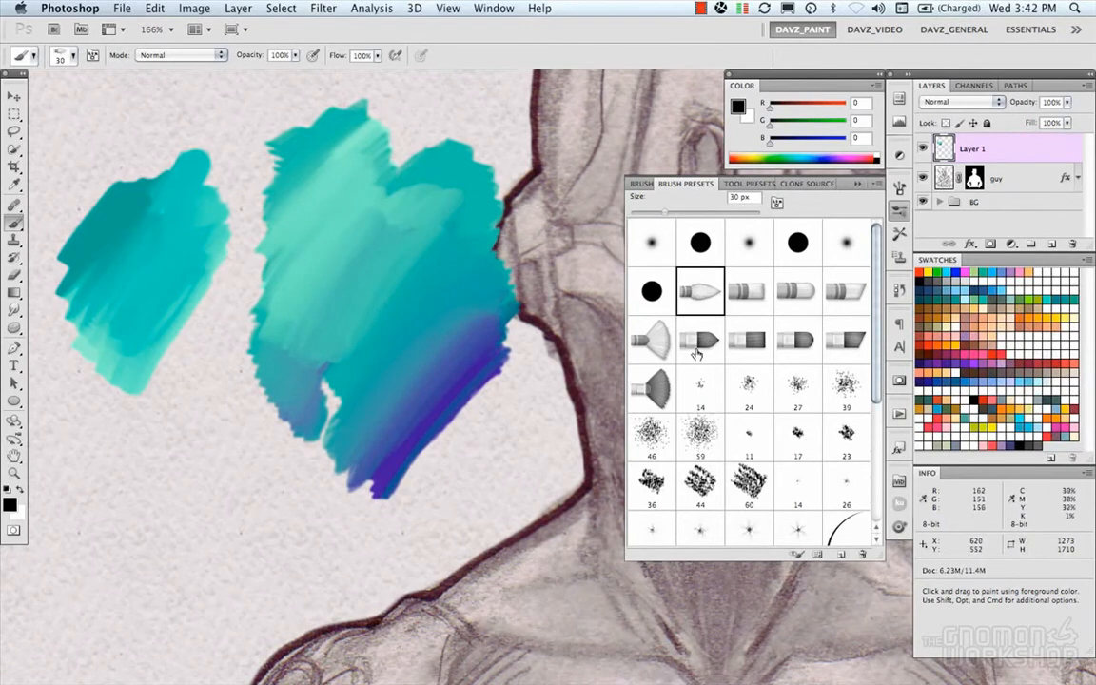
{"action": "mouse_move", "coordinate": [352, 264]}
{"action": "left_mouse_down"}
{"action": "mouse_move", "coordinate": [381, 276]}
{"action": "mouse_move", "coordinate": [385, 333]}
{"action": "mouse_move", "coordinate": [414, 400]}
{"action": "mouse_move", "coordinate": [433, 371]}
{"action": "left_mouse_up"}
{"action": "mouse_move", "coordinate": [342, 199]}
{"action": "left_mouse_down"}
{"action": "mouse_move", "coordinate": [405, 181]}
{"action": "mouse_move", "coordinate": [445, 242]}
{"action": "left_mouse_up"}
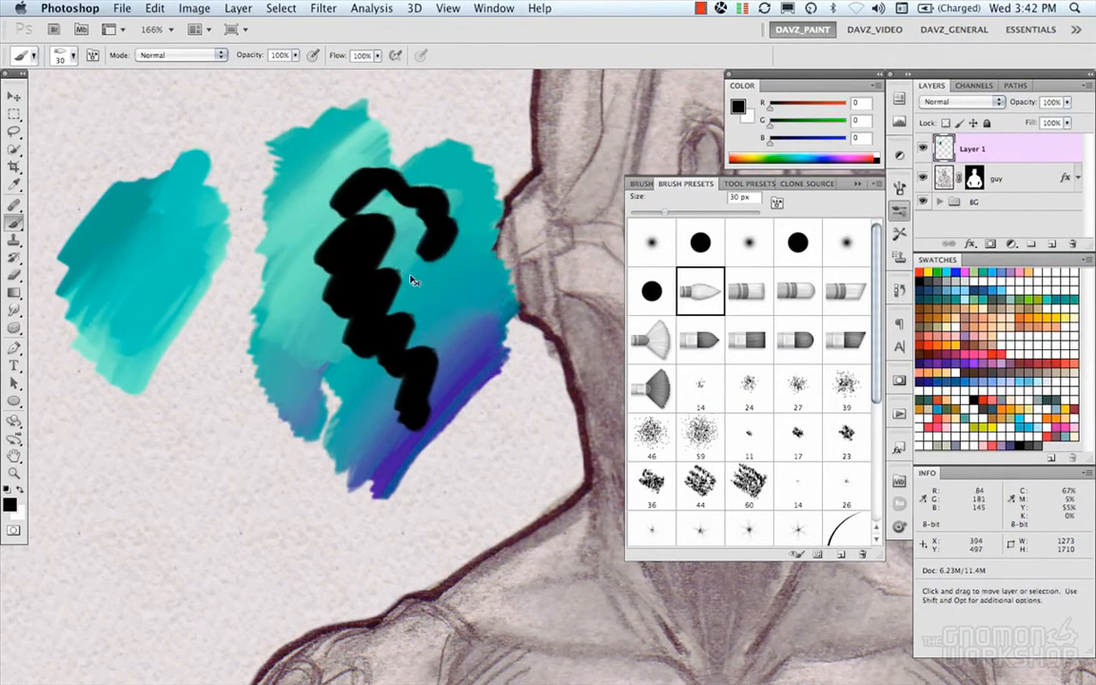
{"action": "key", "text": "super+z"}
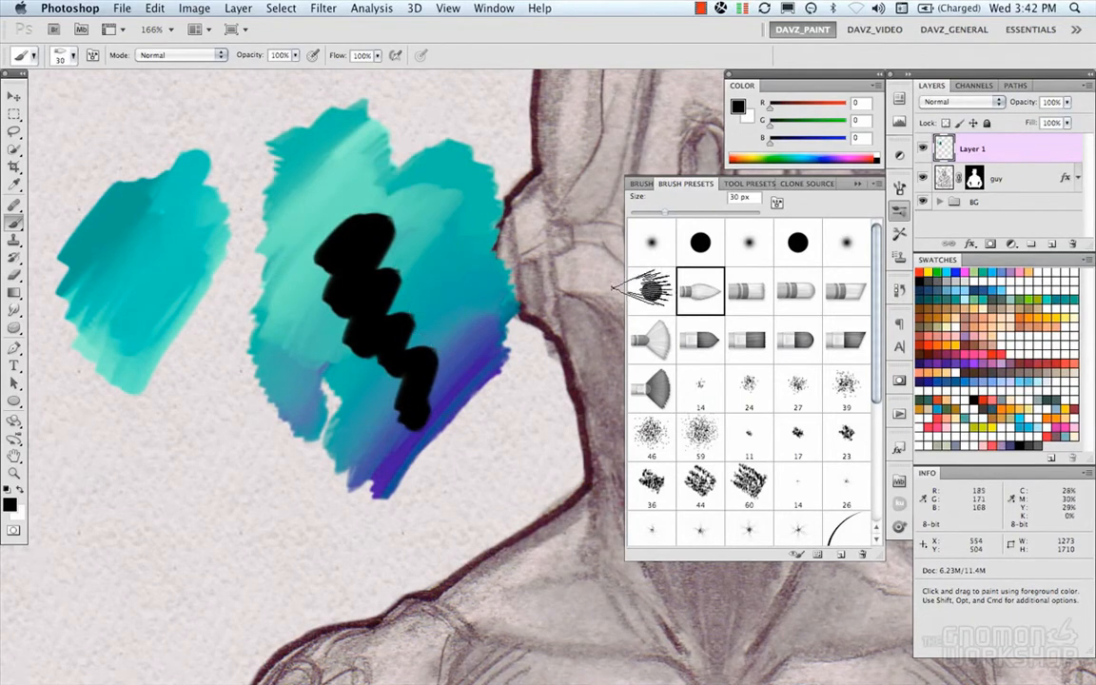
- Clear all paint from Layer 1, then try further strokes with the bristle brush on the blank background and clear them too
{"action": "key", "text": "Delete"}
{"action": "mouse_move", "coordinate": [505, 282]}
{"action": "left_mouse_down"}
{"action": "mouse_move", "coordinate": [490, 368]}
{"action": "mouse_move", "coordinate": [532, 367]}
{"action": "left_mouse_up"}
{"action": "mouse_move", "coordinate": [264, 171]}
{"action": "left_mouse_down"}
{"action": "mouse_move", "coordinate": [181, 254]}
{"action": "mouse_move", "coordinate": [279, 252]}
{"action": "mouse_move", "coordinate": [350, 300]}
{"action": "mouse_move", "coordinate": [306, 397]}
{"action": "mouse_move", "coordinate": [386, 395]}
{"action": "left_mouse_up"}
{"action": "key", "text": "Delete"}
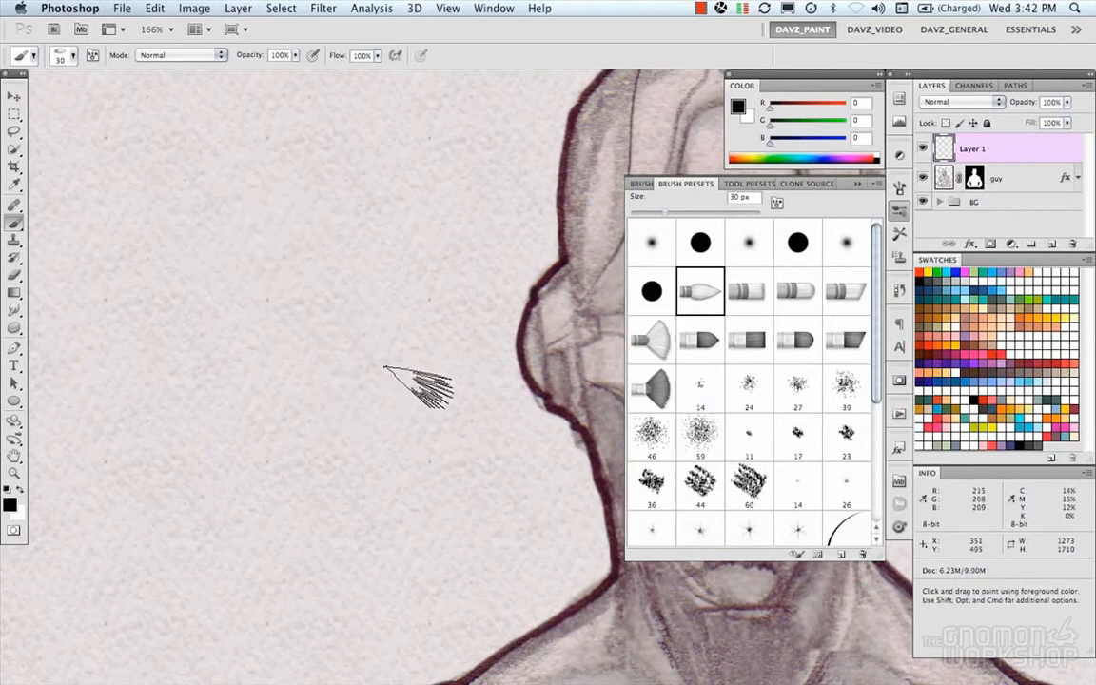
{"action": "mouse_move", "coordinate": [228, 207]}
{"action": "left_mouse_down"}
{"action": "mouse_move", "coordinate": [200, 302]}
{"action": "mouse_move", "coordinate": [235, 295]}
{"action": "mouse_move", "coordinate": [311, 244]}
{"action": "mouse_move", "coordinate": [355, 301]}
{"action": "mouse_move", "coordinate": [330, 389]}
{"action": "mouse_move", "coordinate": [368, 384]}
{"action": "left_mouse_up"}
{"action": "key", "text": "Delete"}
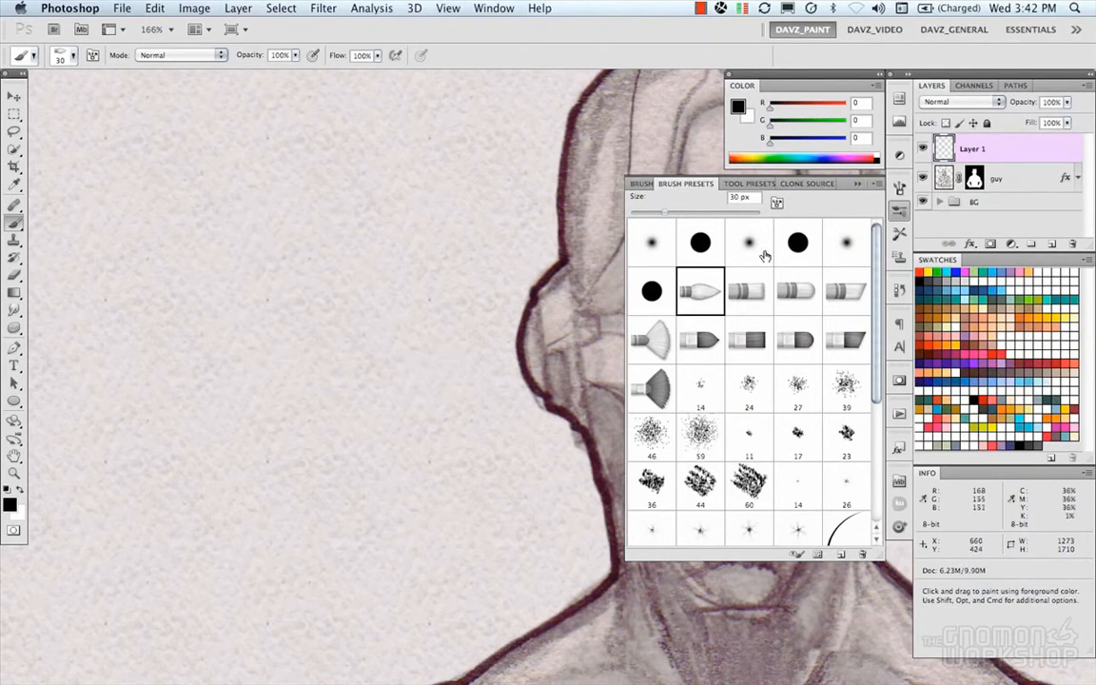
- Set the brush tip's bristle shape to Round Blunt, test it with a zigzag stroke beside the head, and undo the stroke
{"action": "left_click", "coordinate": [642, 184]}
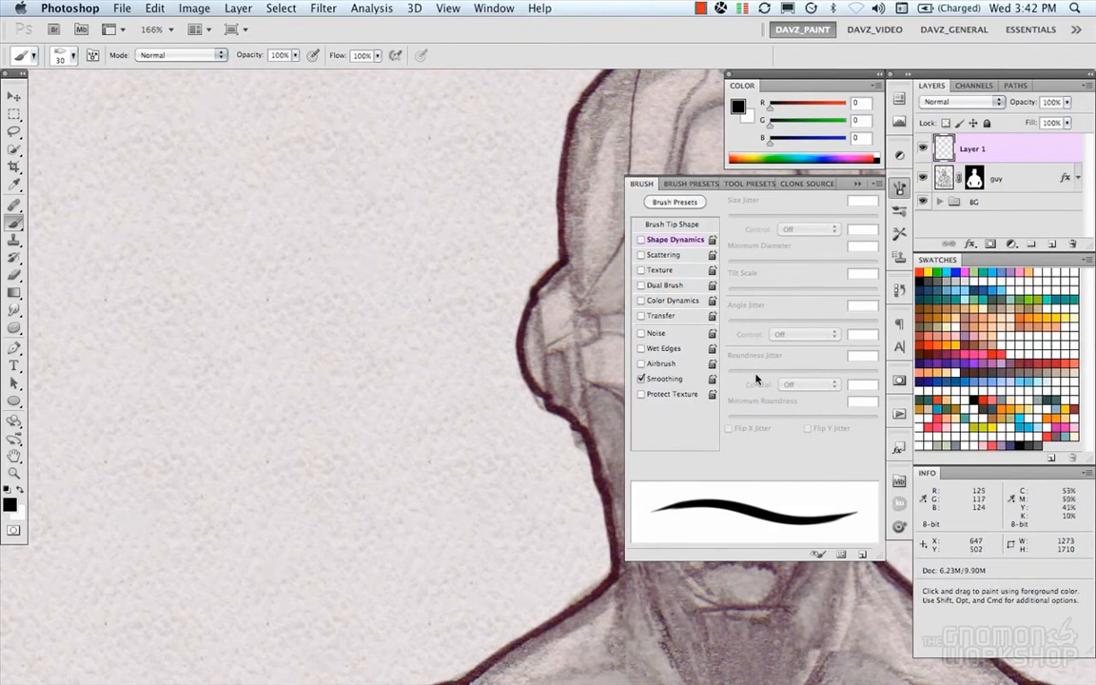
{"action": "left_click", "coordinate": [674, 225]}
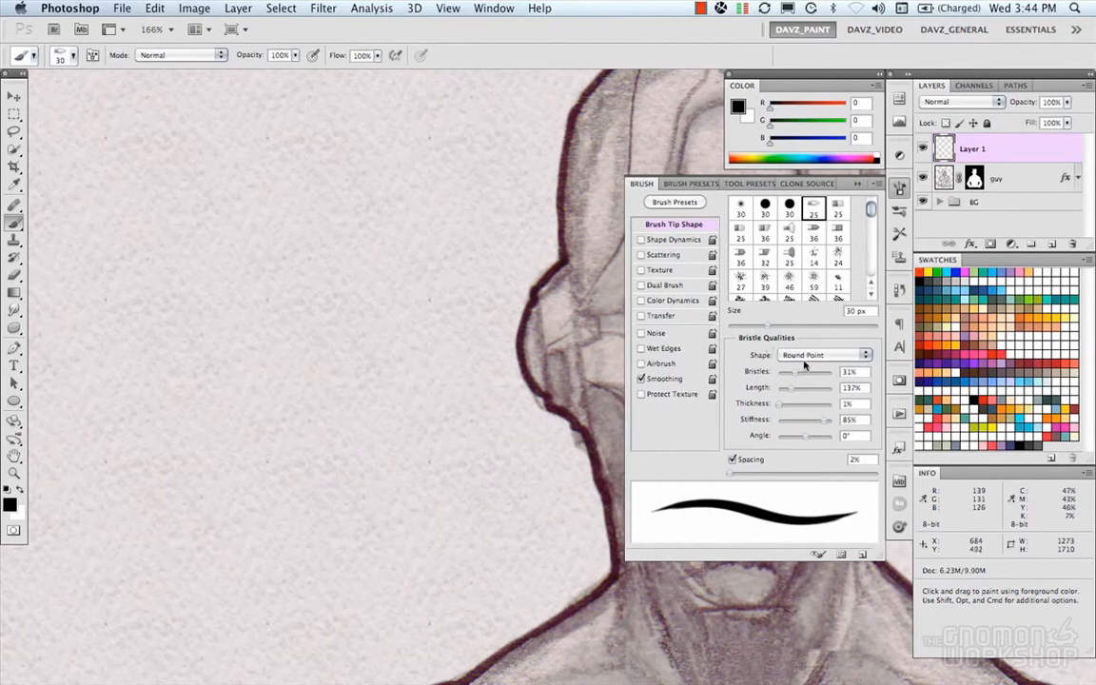
{"action": "left_click", "coordinate": [805, 358]}
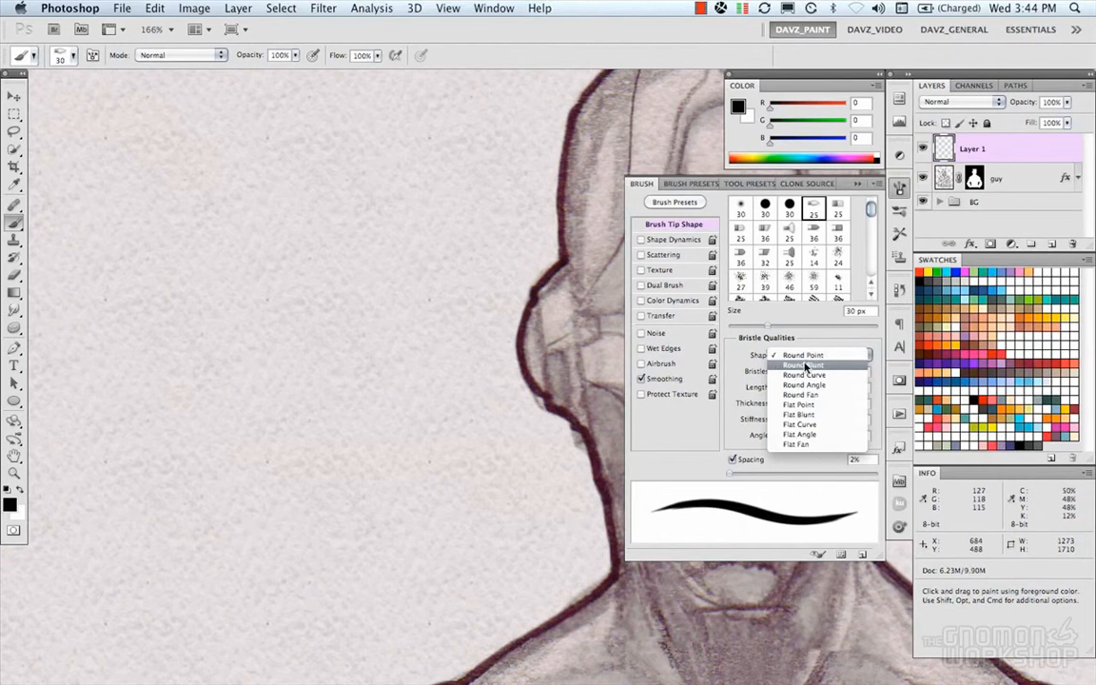
{"action": "left_click", "coordinate": [806, 365]}
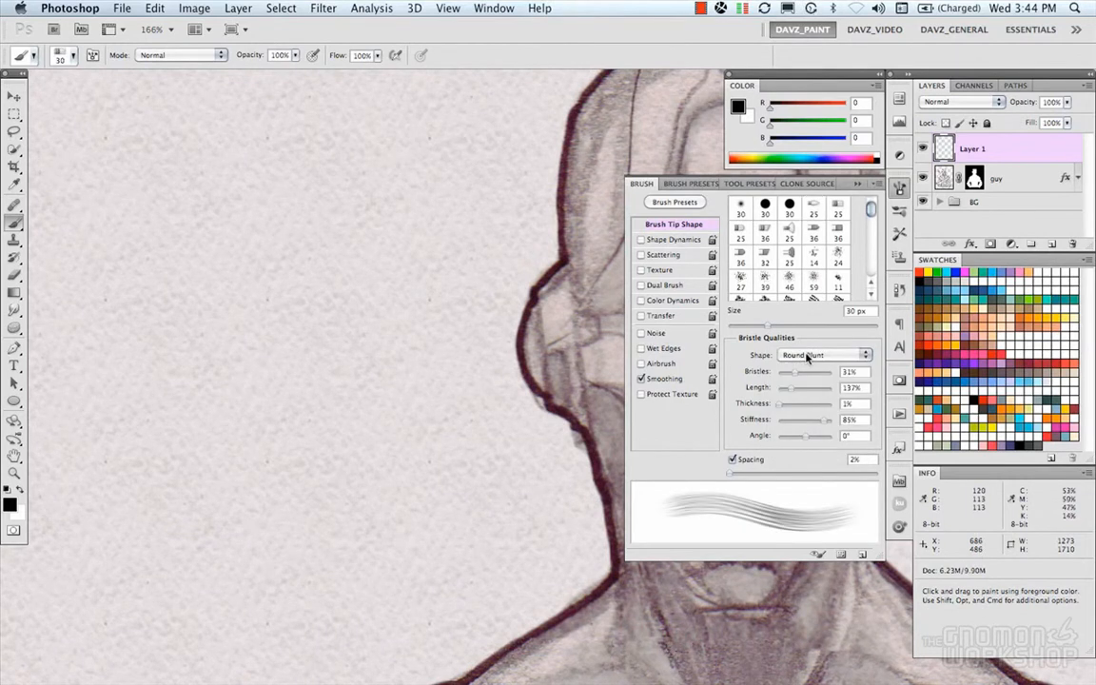
{"action": "mouse_move", "coordinate": [283, 155]}
{"action": "left_mouse_down"}
{"action": "mouse_move", "coordinate": [289, 285]}
{"action": "mouse_move", "coordinate": [278, 446]}
{"action": "mouse_move", "coordinate": [397, 468]}
{"action": "left_mouse_up"}
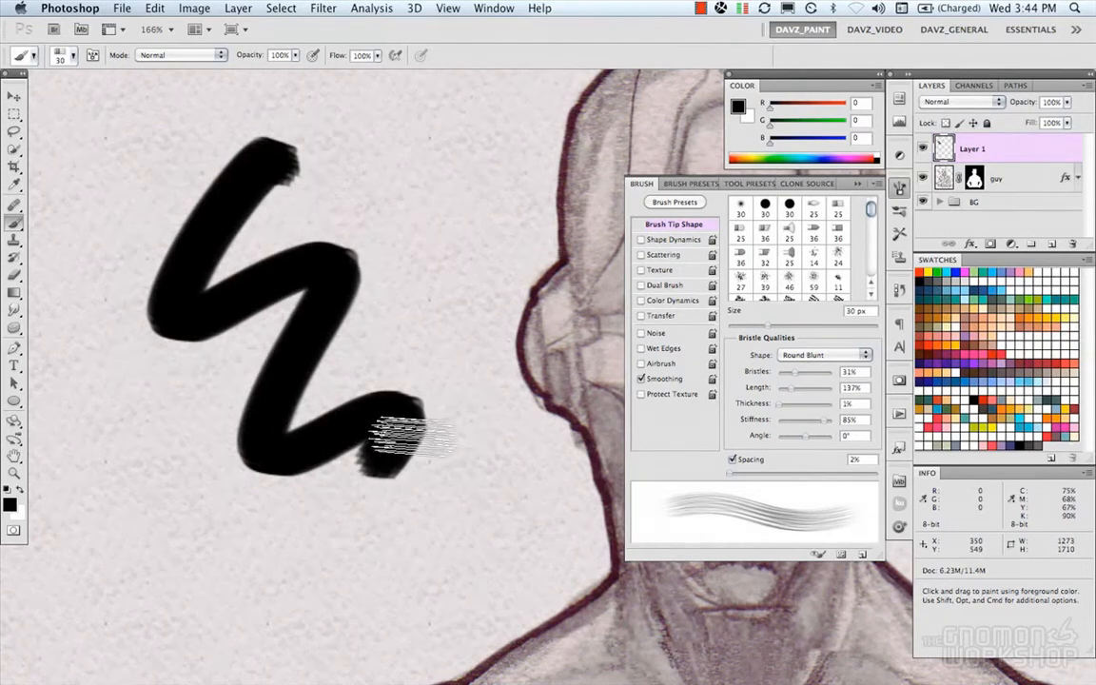
{"action": "key", "text": "super+z"}
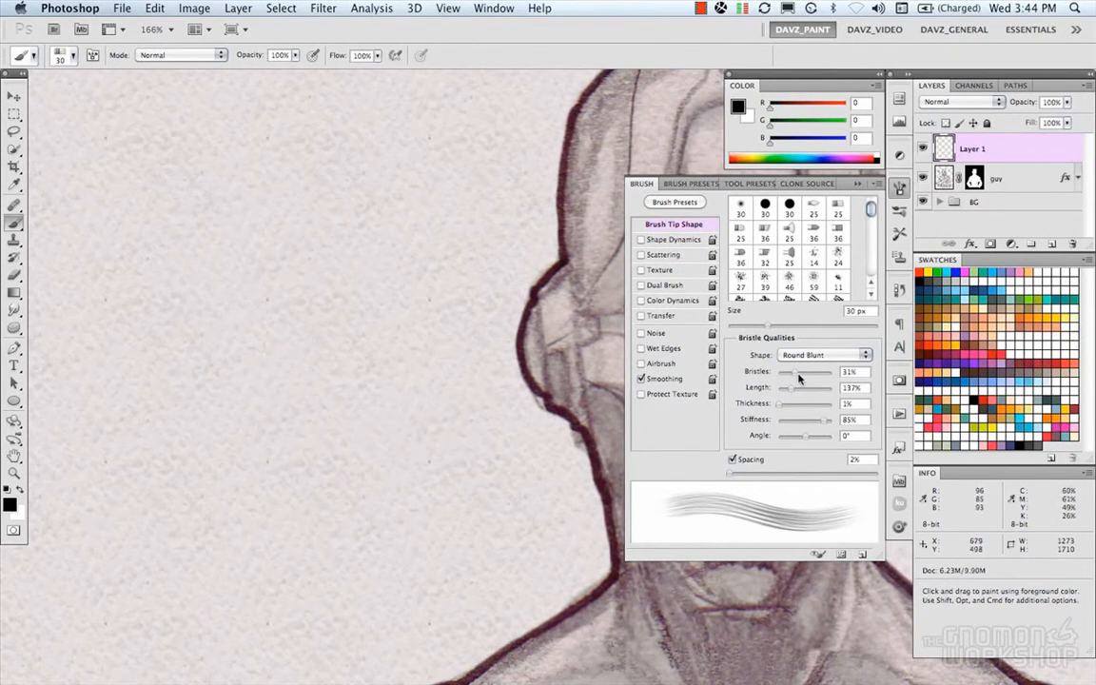
- Set the bristle length to 424%, stiffness to 66% and angle to 8°, then paint a test stroke and undo it
{"action": "mouse_move", "coordinate": [797, 389]}
{"action": "left_mouse_down"}
{"action": "mouse_move", "coordinate": [824, 388]}
{"action": "mouse_move", "coordinate": [777, 407]}
{"action": "mouse_move", "coordinate": [821, 425]}
{"action": "mouse_move", "coordinate": [805, 439]}
{"action": "left_mouse_up"}
{"action": "mouse_move", "coordinate": [286, 204]}
{"action": "left_mouse_down"}
{"action": "mouse_move", "coordinate": [391, 355]}
{"action": "mouse_move", "coordinate": [405, 416]}
{"action": "left_mouse_up"}
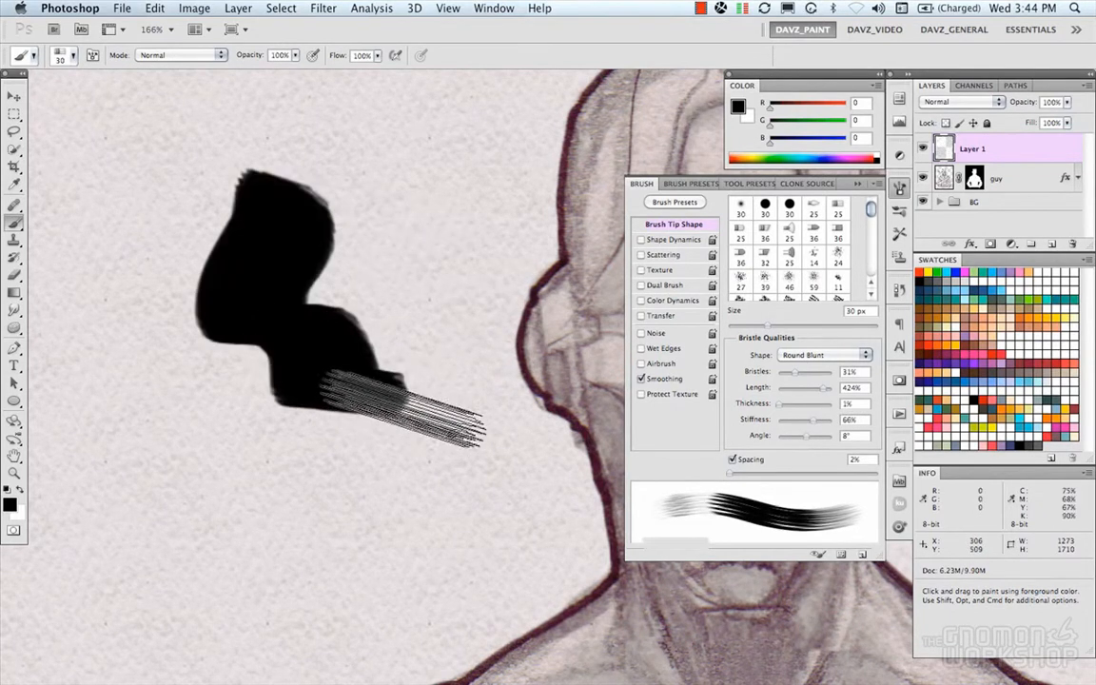
{"action": "key", "text": "super+z"}
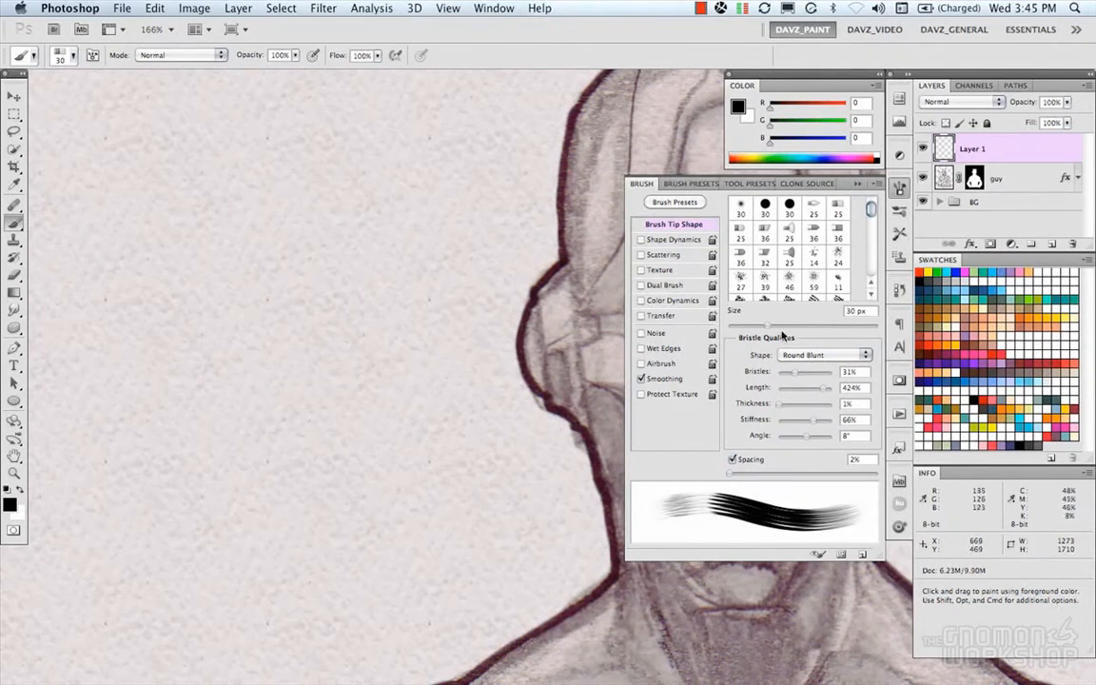
- Set the brush size to 37 px and the bristle shape to Round Fan, then try strokes beside the head and undo them
{"action": "left_click_drag", "start_coordinate": [782, 328], "coordinate": [777, 327]}
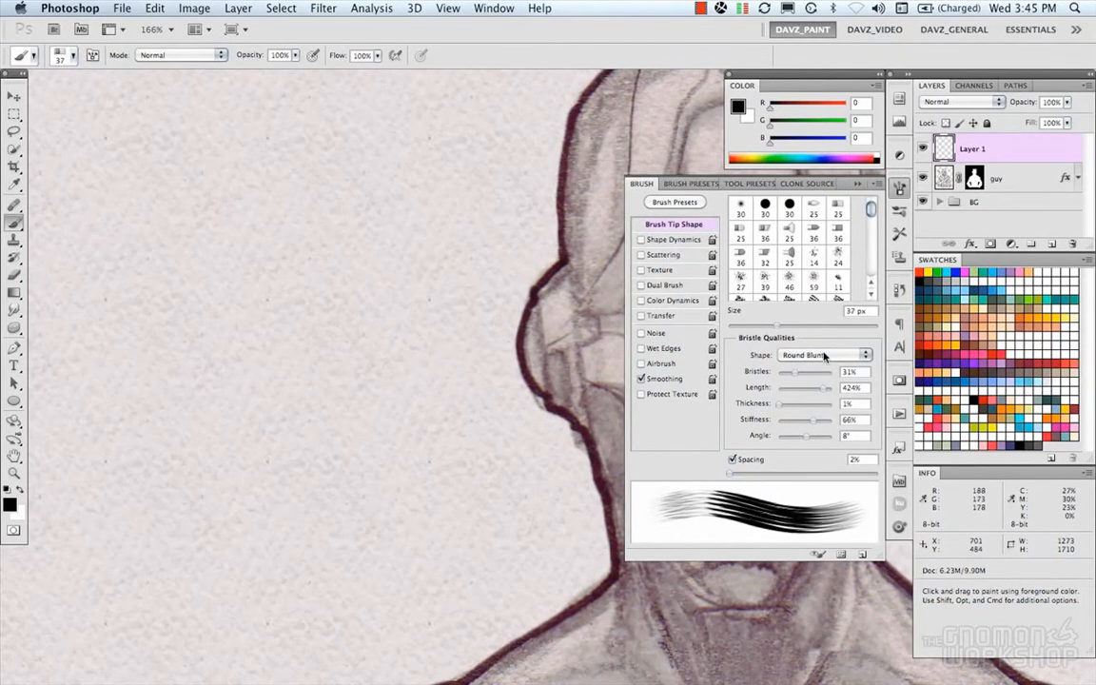
{"action": "left_click", "coordinate": [820, 355]}
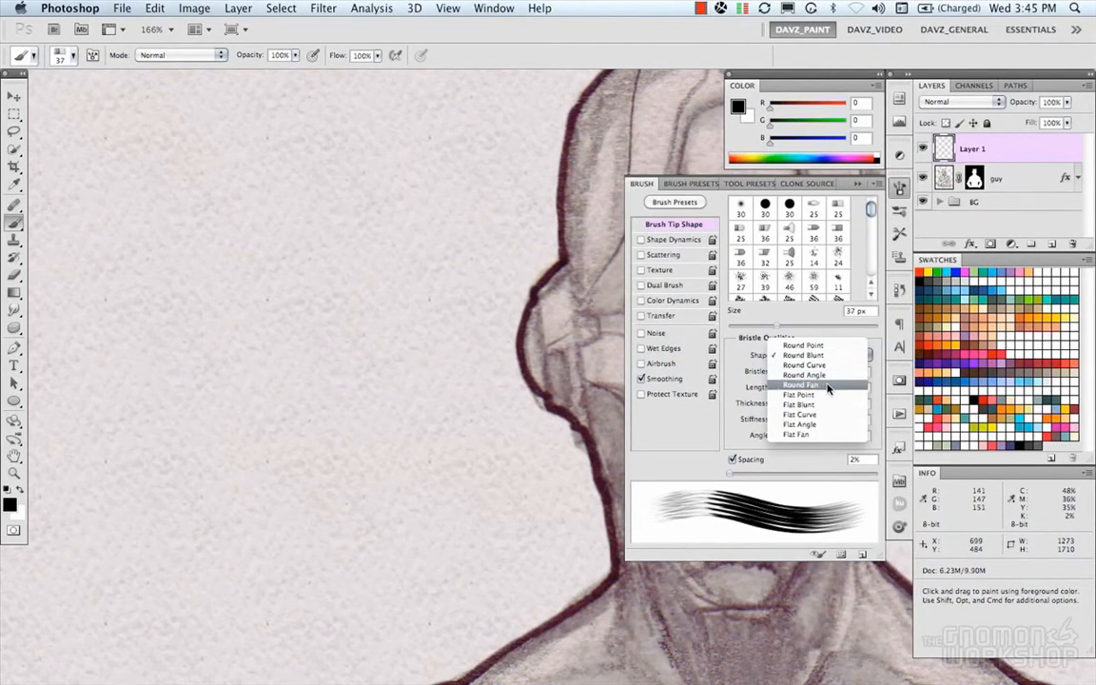
{"action": "left_click", "coordinate": [827, 384]}
{"action": "left_click_drag", "start_coordinate": [544, 329], "coordinate": [333, 328]}
{"action": "mouse_move", "coordinate": [438, 329]}
{"action": "left_mouse_down"}
{"action": "mouse_move", "coordinate": [313, 304]}
{"action": "mouse_move", "coordinate": [324, 313]}
{"action": "mouse_move", "coordinate": [378, 244]}
{"action": "mouse_move", "coordinate": [462, 257]}
{"action": "left_mouse_up"}
{"action": "key", "text": "super+z"}
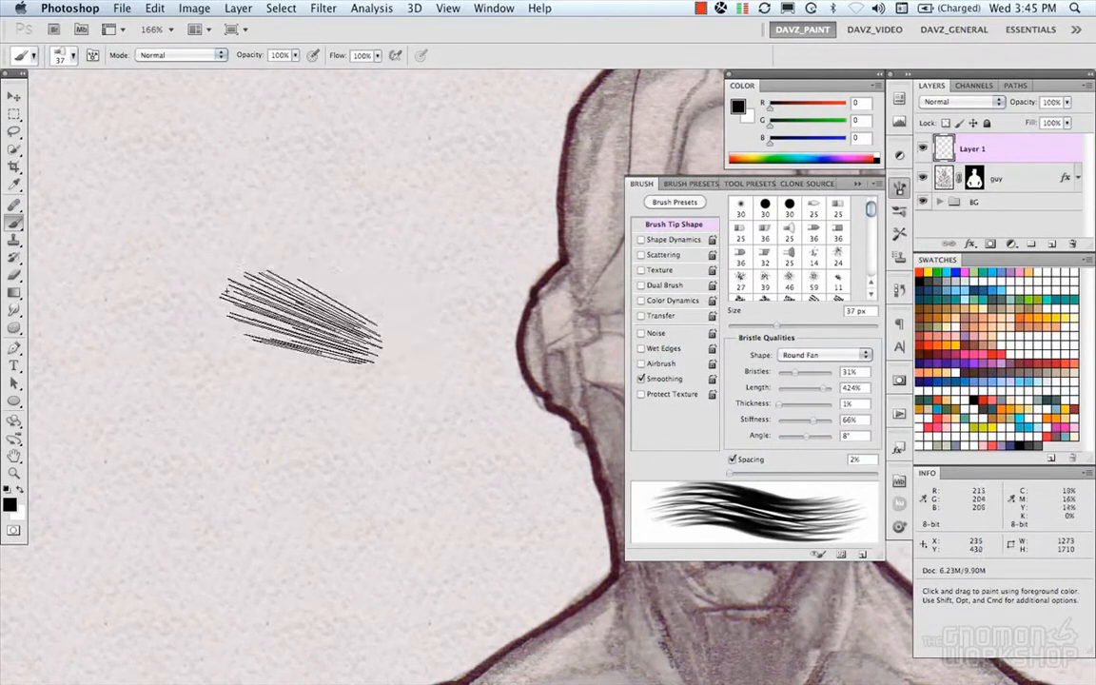
- Set the fan bristle brush size to 84 px, paint a dense black test area beside the head, and undo it
{"action": "mouse_move", "coordinate": [217, 277]}
{"action": "left_mouse_down"}
{"action": "mouse_move", "coordinate": [249, 291]}
{"action": "mouse_move", "coordinate": [293, 274]}
{"action": "left_mouse_up"}
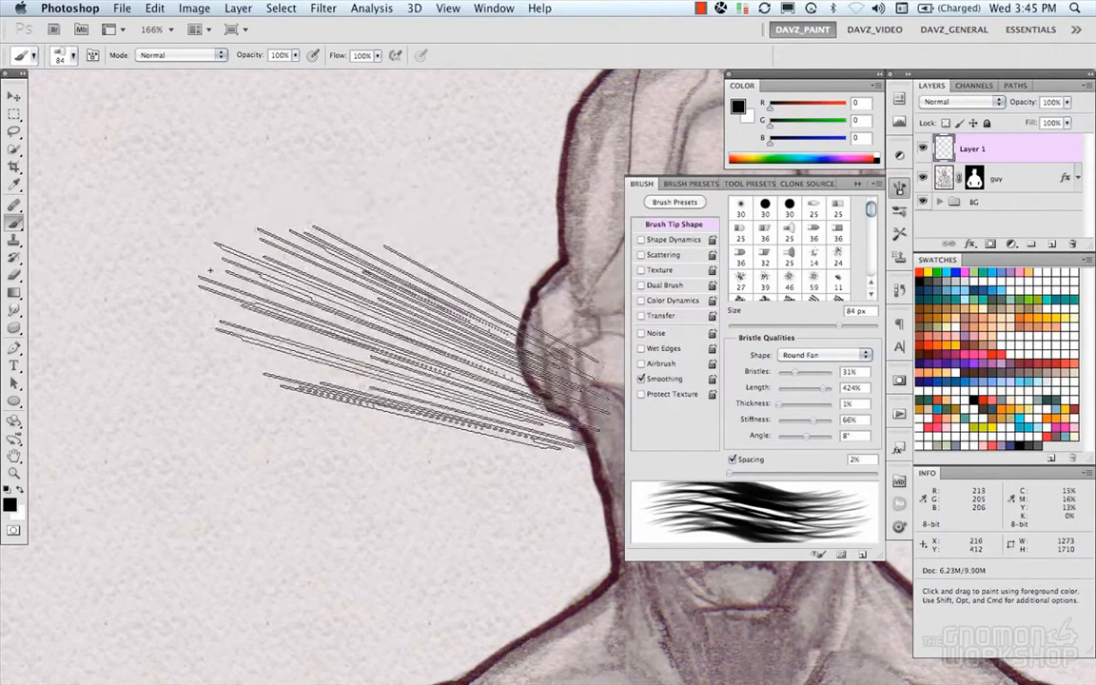
{"action": "mouse_move", "coordinate": [229, 353]}
{"action": "left_mouse_down"}
{"action": "mouse_move", "coordinate": [241, 419]}
{"action": "mouse_move", "coordinate": [162, 481]}
{"action": "mouse_move", "coordinate": [204, 519]}
{"action": "mouse_move", "coordinate": [519, 324]}
{"action": "mouse_move", "coordinate": [314, 110]}
{"action": "left_mouse_up"}
{"action": "mouse_move", "coordinate": [457, 167]}
{"action": "left_mouse_down"}
{"action": "mouse_move", "coordinate": [533, 171]}
{"action": "mouse_move", "coordinate": [514, 209]}
{"action": "mouse_move", "coordinate": [438, 267]}
{"action": "mouse_move", "coordinate": [495, 276]}
{"action": "left_mouse_up"}
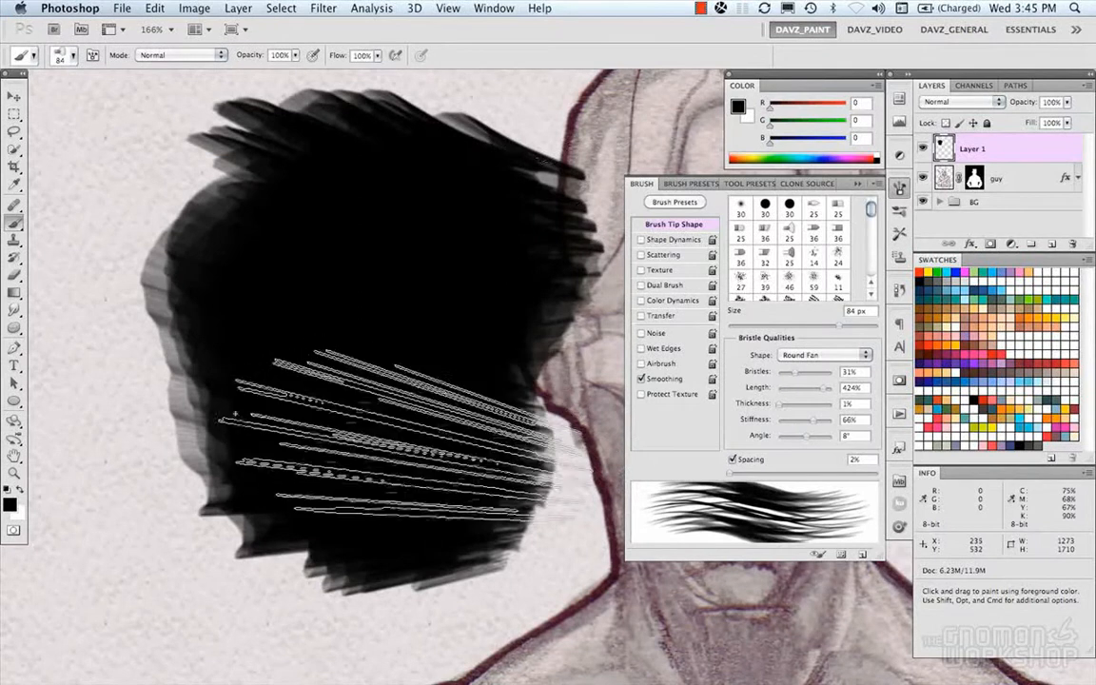
{"action": "key", "text": "super+z"}
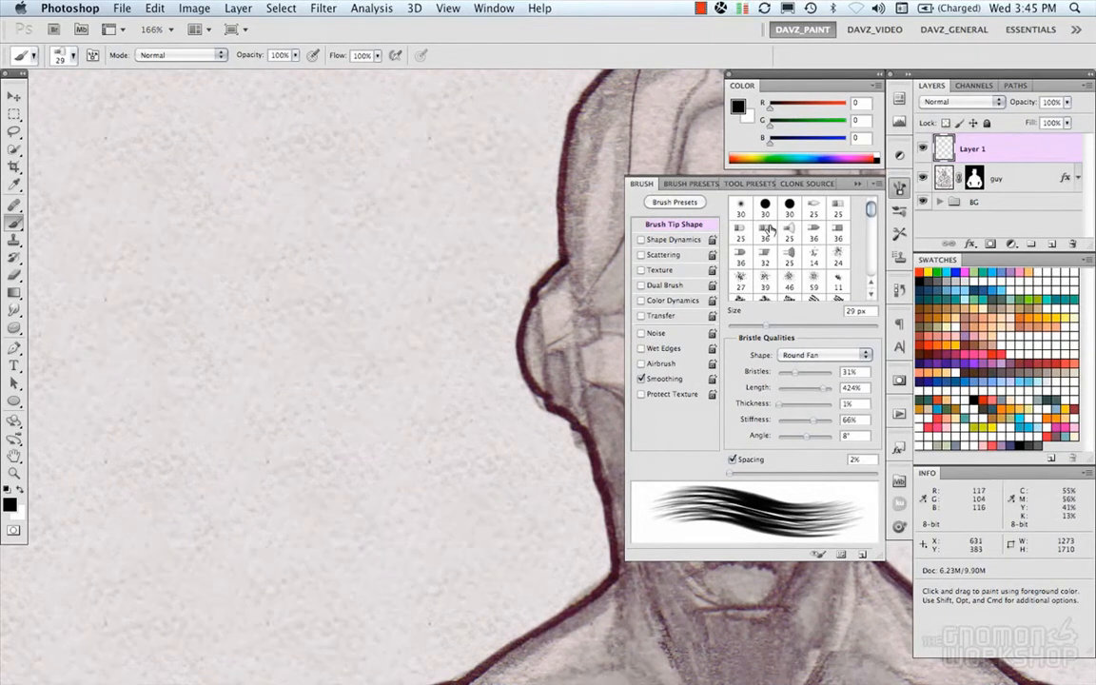
- Reduce the brush size to 29 px, test a stroke and undo it, and set the bristle shape to Flat Blunt
{"action": "mouse_move", "coordinate": [318, 245]}
{"action": "left_mouse_down"}
{"action": "mouse_move", "coordinate": [367, 240]}
{"action": "mouse_move", "coordinate": [379, 306]}
{"action": "mouse_move", "coordinate": [354, 335]}
{"action": "left_mouse_up"}
{"action": "key", "text": "super+z"}
{"action": "left_click", "coordinate": [807, 355]}
{"action": "left_click", "coordinate": [800, 383]}
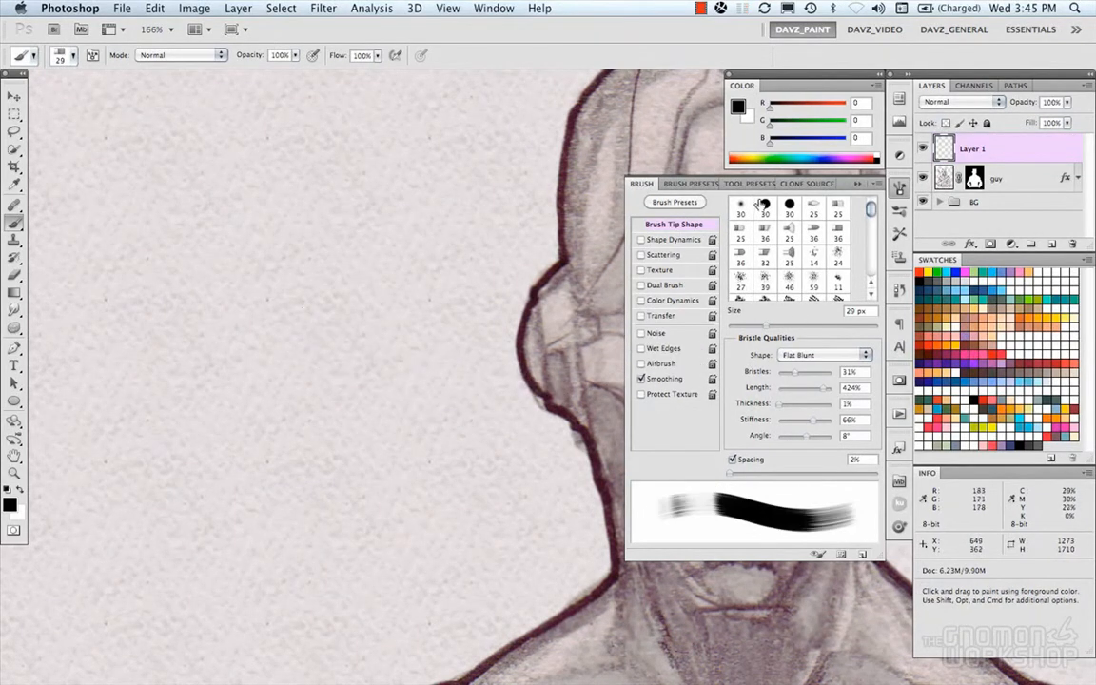
- Choose the first hard round 30 px brush tip, enlarge it to 82 px, and try a zigzag stroke that is undone
{"action": "left_click", "coordinate": [765, 207]}
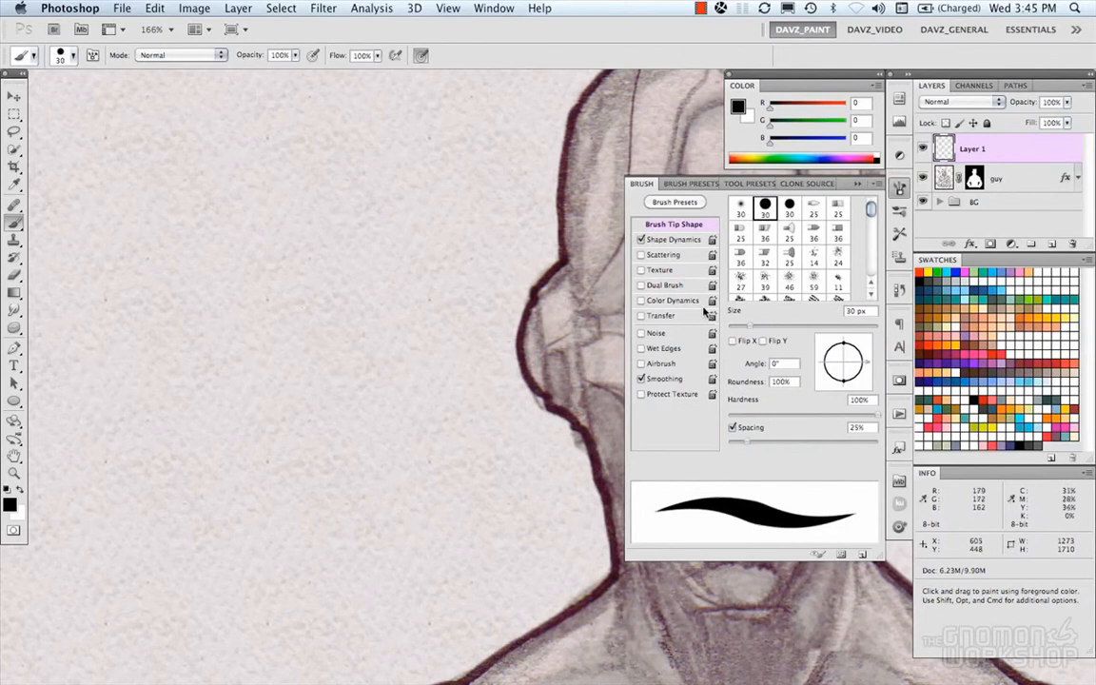
{"action": "left_click_drag", "start_coordinate": [342, 262], "coordinate": [369, 264]}
{"action": "mouse_move", "coordinate": [262, 217]}
{"action": "left_mouse_down"}
{"action": "mouse_move", "coordinate": [304, 237]}
{"action": "mouse_move", "coordinate": [316, 352]}
{"action": "mouse_move", "coordinate": [356, 417]}
{"action": "left_mouse_up"}
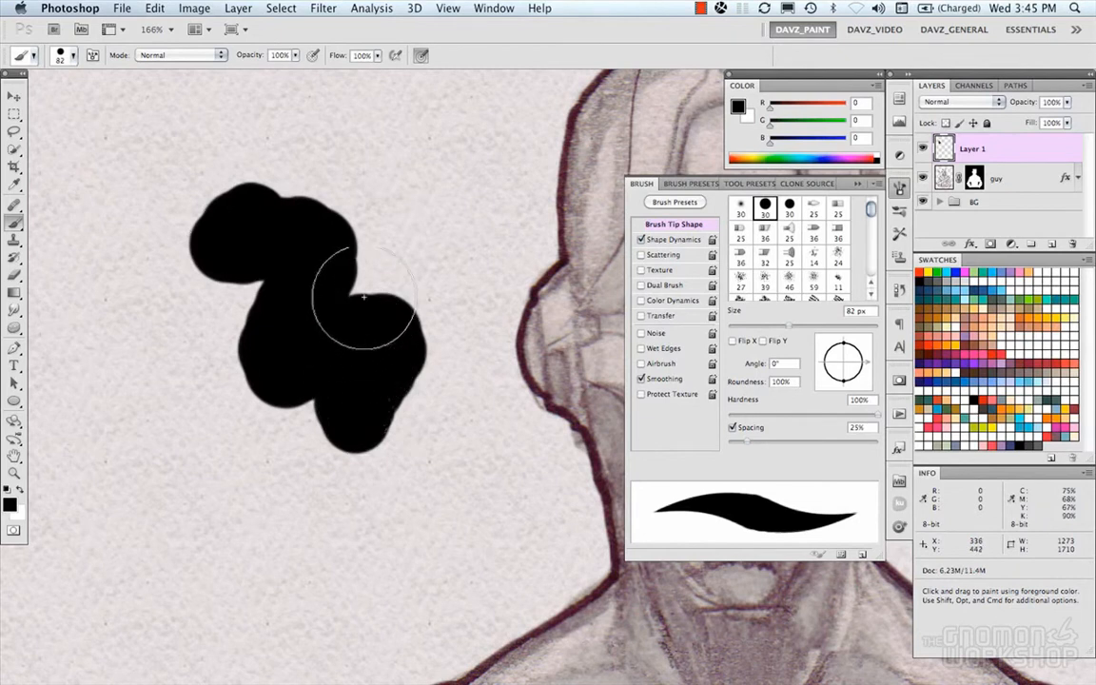
{"action": "key", "text": "super+z"}
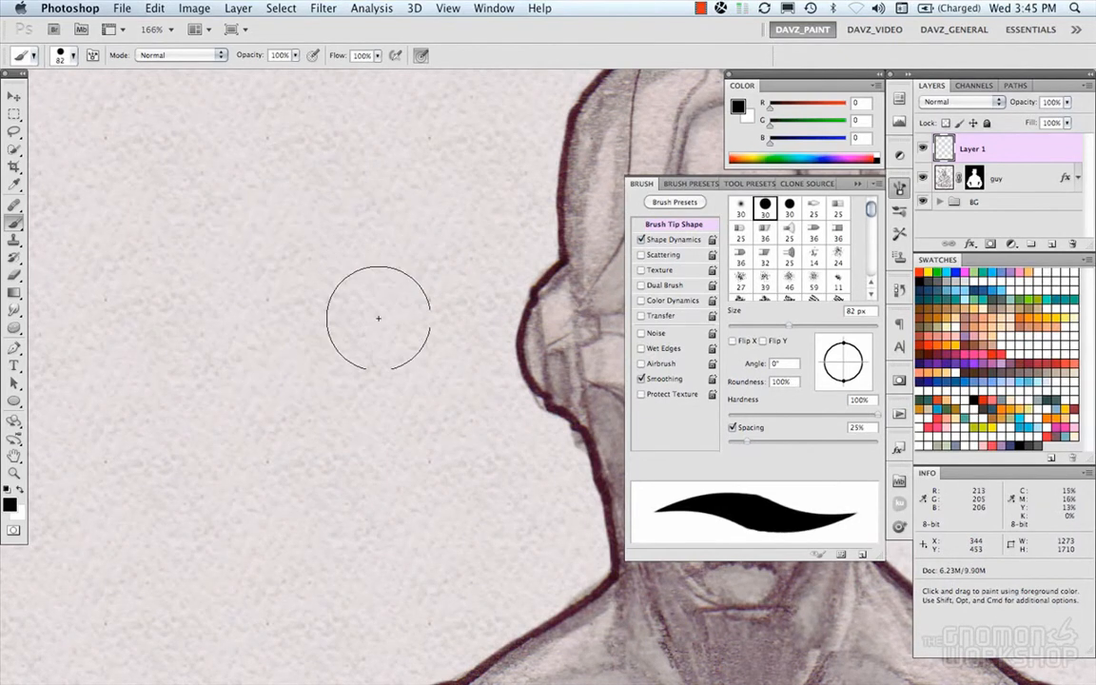
- Paint two more curving test strokes beside the head with the 82 px round brush, undoing each one
{"action": "left_click", "coordinate": [331, 220]}
{"action": "mouse_move", "coordinate": [332, 229]}
{"action": "left_mouse_down"}
{"action": "mouse_move", "coordinate": [355, 277]}
{"action": "mouse_move", "coordinate": [308, 360]}
{"action": "mouse_move", "coordinate": [339, 462]}
{"action": "mouse_move", "coordinate": [460, 406]}
{"action": "left_mouse_up"}
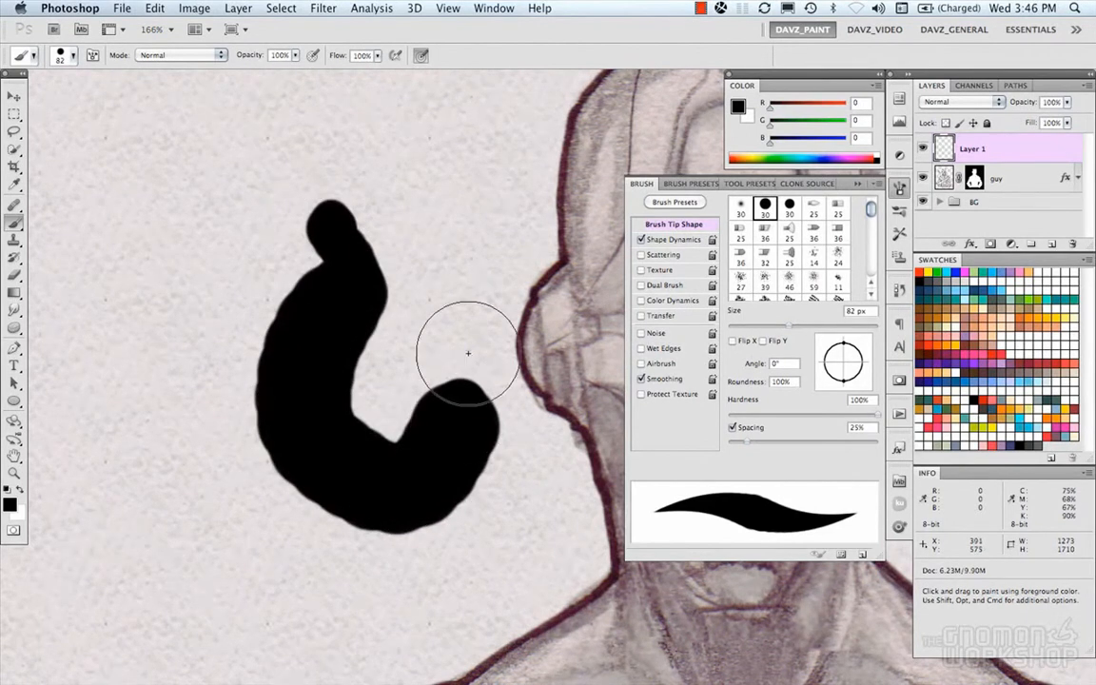
{"action": "key", "text": "super+z"}
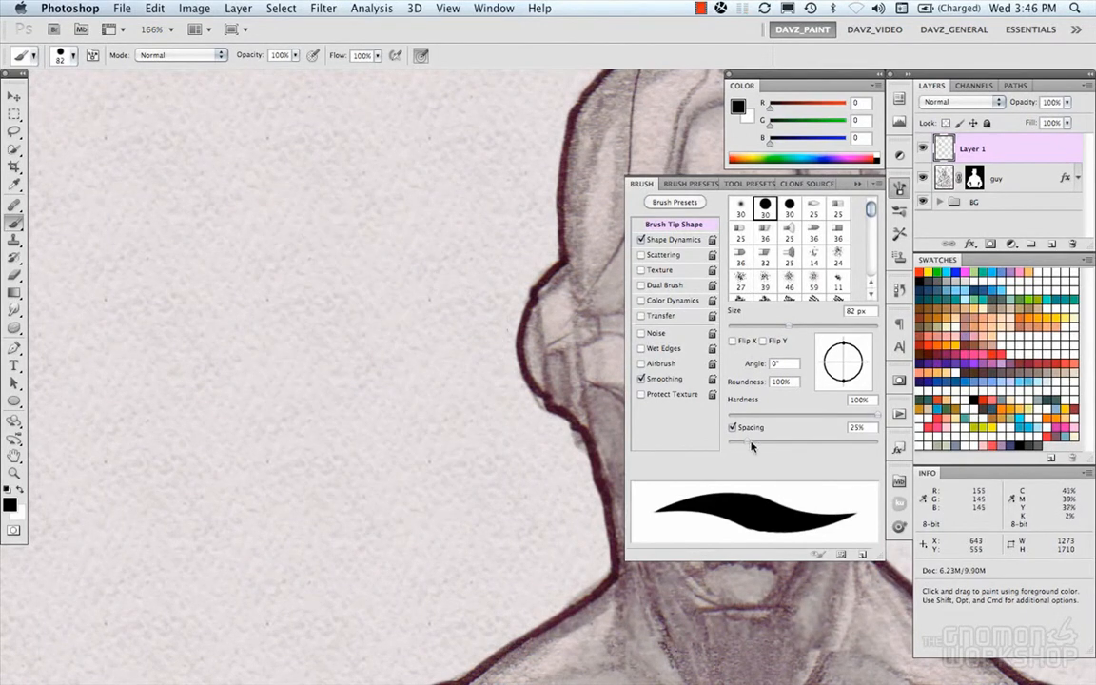
{"action": "mouse_move", "coordinate": [257, 202]}
{"action": "left_mouse_down"}
{"action": "mouse_move", "coordinate": [348, 288]}
{"action": "mouse_move", "coordinate": [330, 385]}
{"action": "mouse_move", "coordinate": [286, 464]}
{"action": "mouse_move", "coordinate": [366, 433]}
{"action": "left_mouse_up"}
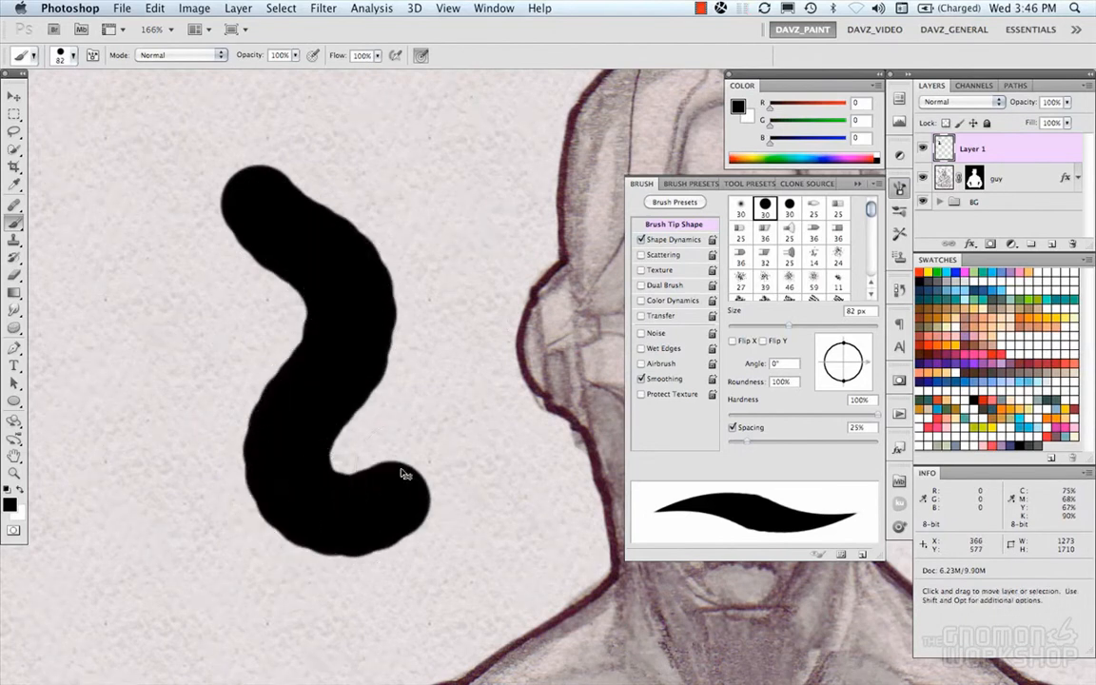
{"action": "key", "text": "super+z"}
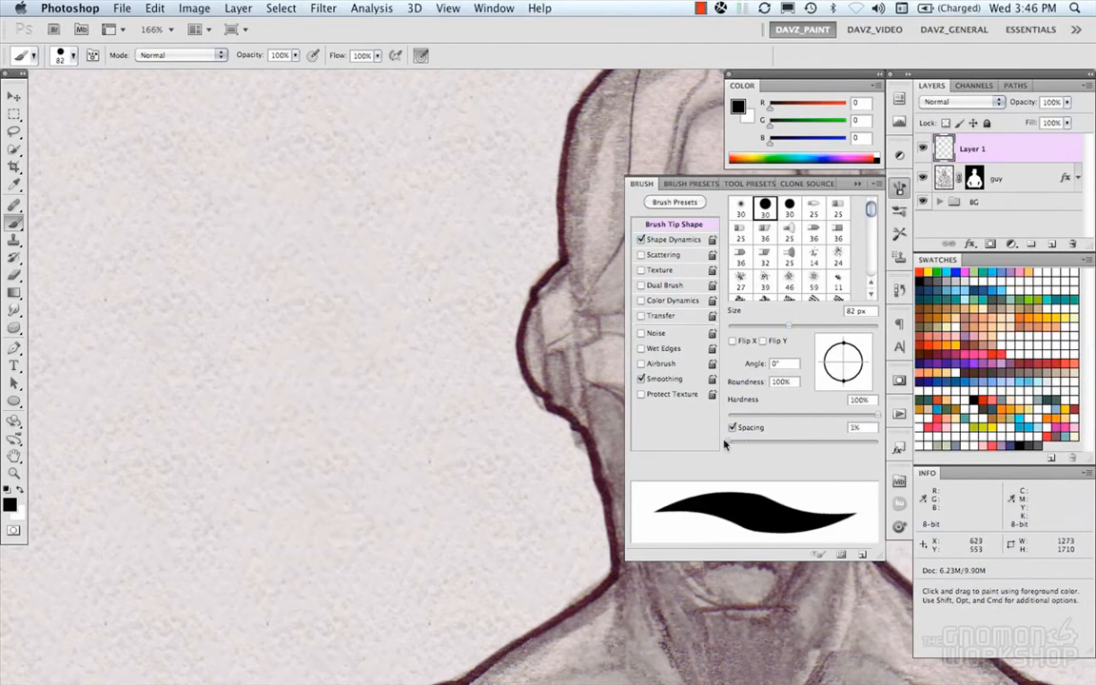
- Set the tip spacing to 1% and the brush size to 35 px, then try two vertical strokes and undo them
{"action": "key", "text": "bracketleft"}
{"action": "key", "text": "bracketleft"}
{"action": "key", "text": "bracketleft"}
{"action": "key", "text": "bracketleft"}
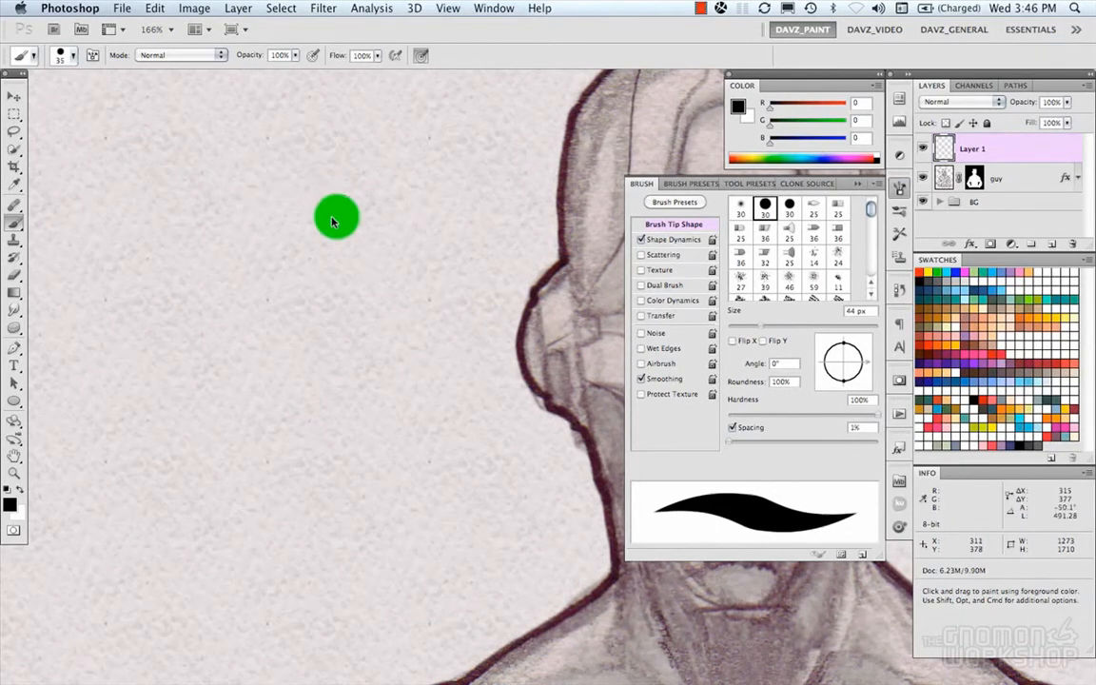
{"action": "mouse_move", "coordinate": [310, 195]}
{"action": "left_mouse_down"}
{"action": "mouse_move", "coordinate": [288, 253]}
{"action": "mouse_move", "coordinate": [303, 462]}
{"action": "left_mouse_up"}
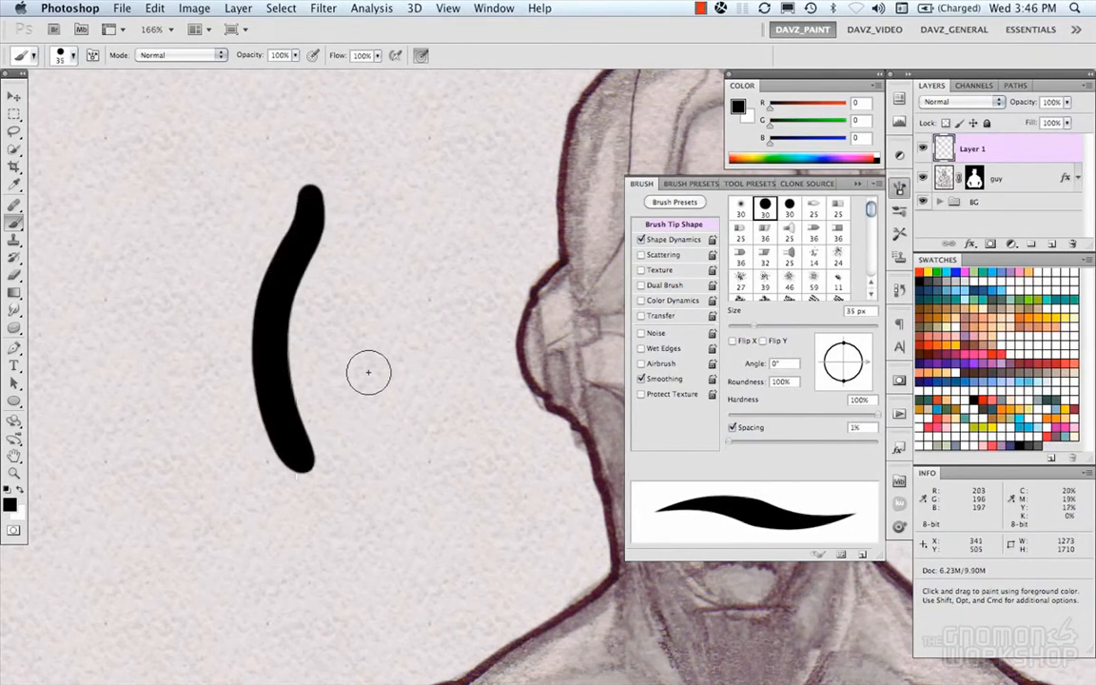
{"action": "key", "text": "super+z"}
{"action": "mouse_move", "coordinate": [309, 185]}
{"action": "left_mouse_down"}
{"action": "mouse_move", "coordinate": [307, 400]}
{"action": "mouse_move", "coordinate": [286, 381]}
{"action": "left_mouse_up"}
{"action": "key", "text": "super+z"}
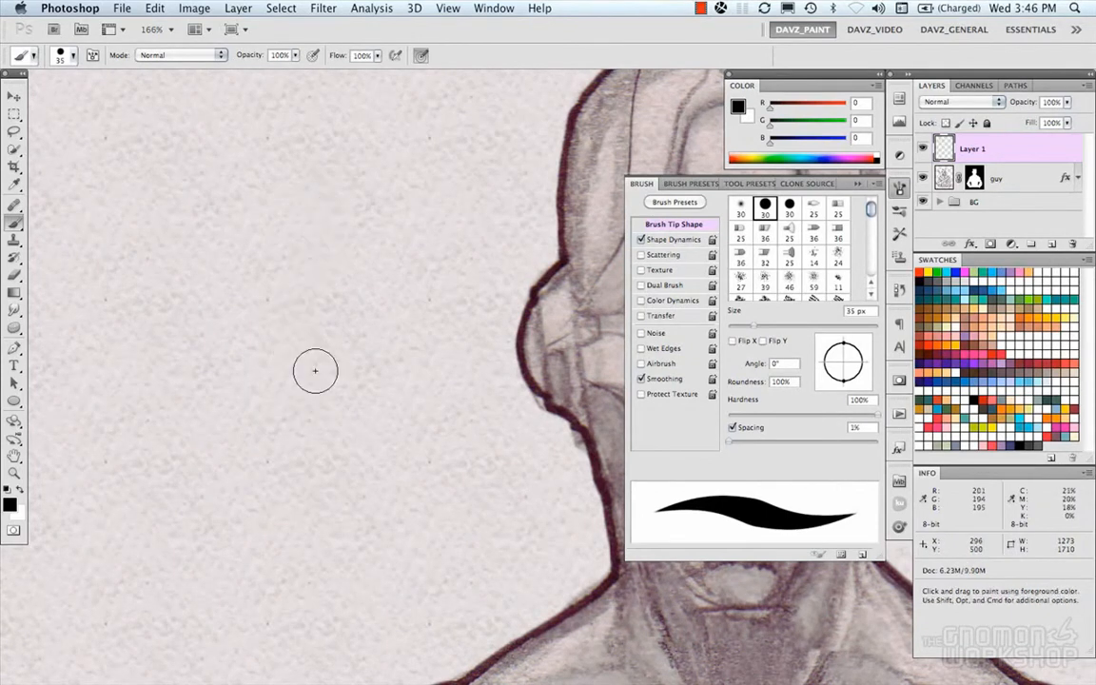
- Set the tip spacing to 1000%, paint scattered single dots beside the head, and undo all of them
{"action": "left_click_drag", "start_coordinate": [745, 445], "coordinate": [885, 433]}
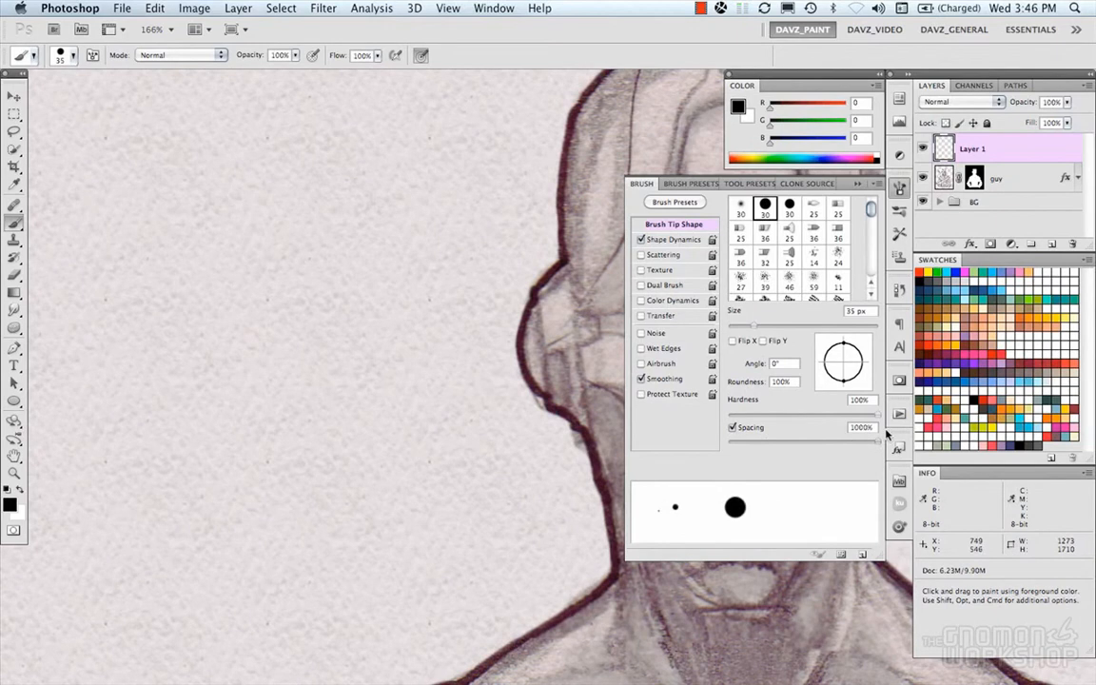
{"action": "left_click", "coordinate": [260, 259]}
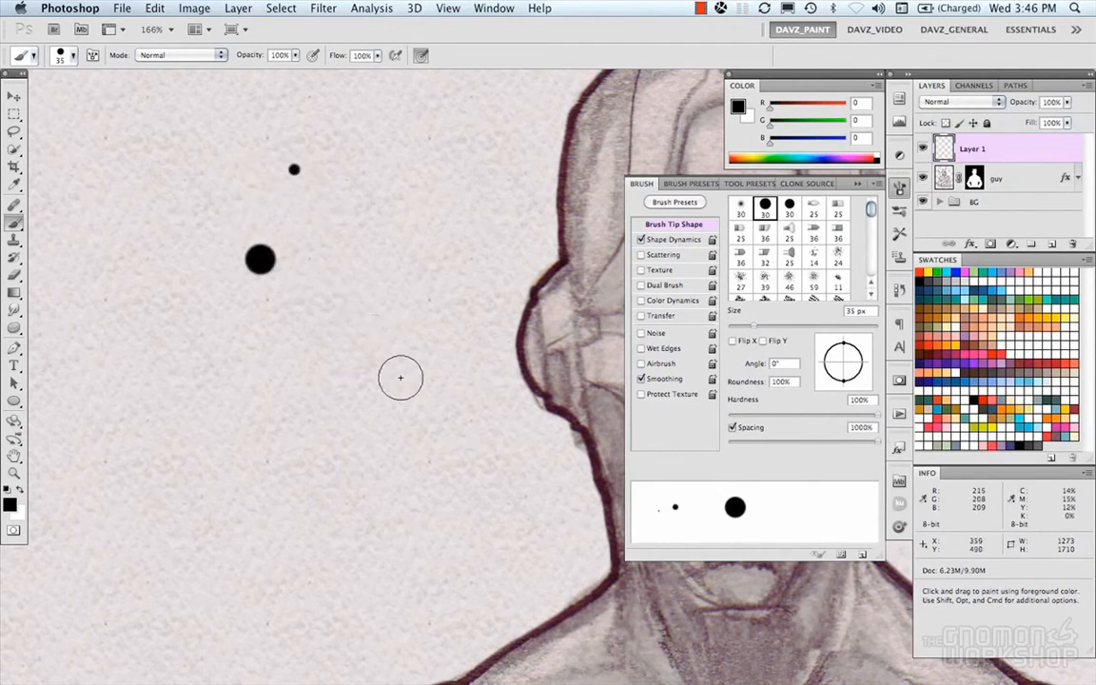
{"action": "left_click", "coordinate": [353, 301]}
{"action": "left_click", "coordinate": [409, 466]}
{"action": "left_click", "coordinate": [497, 396]}
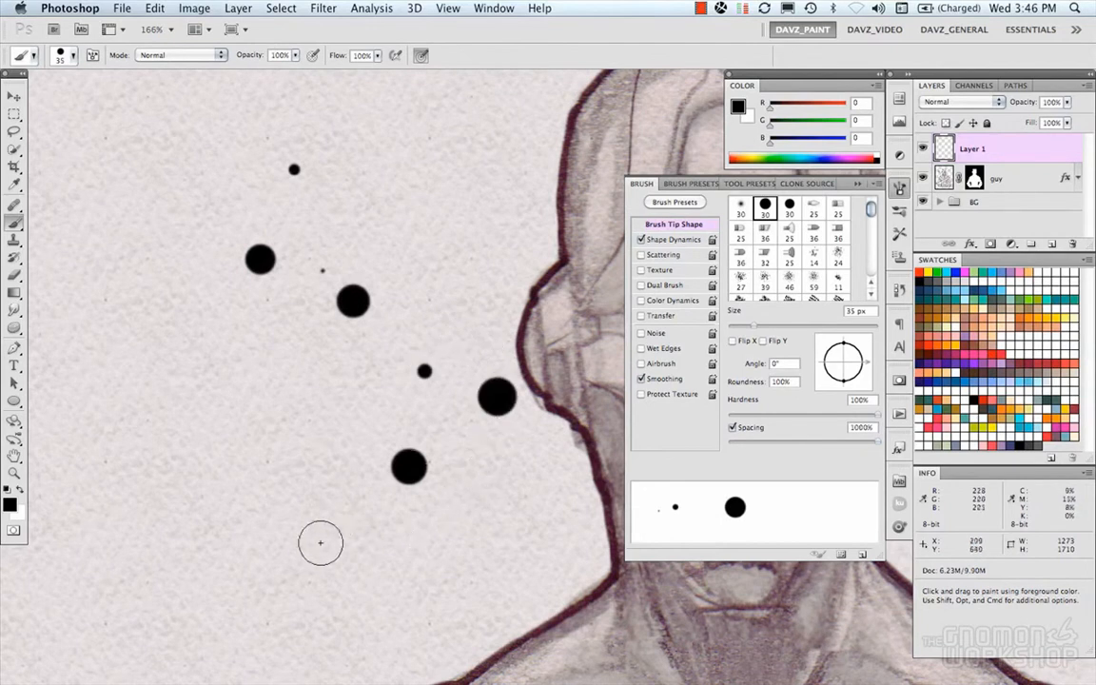
{"action": "key", "text": "alt+super+z"}
{"action": "key", "text": "alt+super+z"}
{"action": "key", "text": "alt+super+z"}
{"action": "key", "text": "alt+super+z"}
{"action": "key", "text": "alt+super+z"}
{"action": "key", "text": "super+z"}
{"action": "key", "text": "alt+super+z"}
{"action": "key", "text": "alt+super+z"}
{"action": "key", "text": "alt+super+z"}
{"action": "key", "text": "alt+super+z"}
{"action": "key", "text": "alt+super+z"}
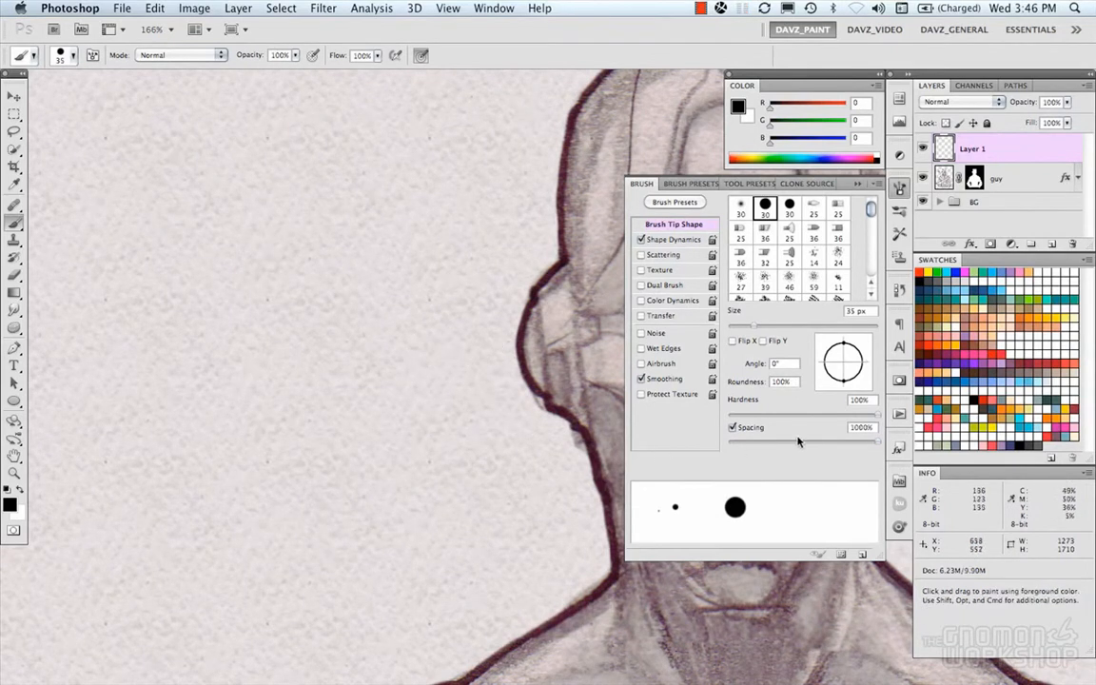
- Set the tip spacing to 93%, then try strokes of separate dots beside the head and undo them
{"action": "left_click_drag", "start_coordinate": [874, 446], "coordinate": [797, 446]}
{"action": "mouse_move", "coordinate": [317, 174]}
{"action": "left_mouse_down"}
{"action": "mouse_move", "coordinate": [310, 320]}
{"action": "mouse_move", "coordinate": [330, 385]}
{"action": "mouse_move", "coordinate": [416, 441]}
{"action": "mouse_move", "coordinate": [449, 357]}
{"action": "mouse_move", "coordinate": [435, 204]}
{"action": "left_mouse_up"}
{"action": "key", "text": "super+z"}
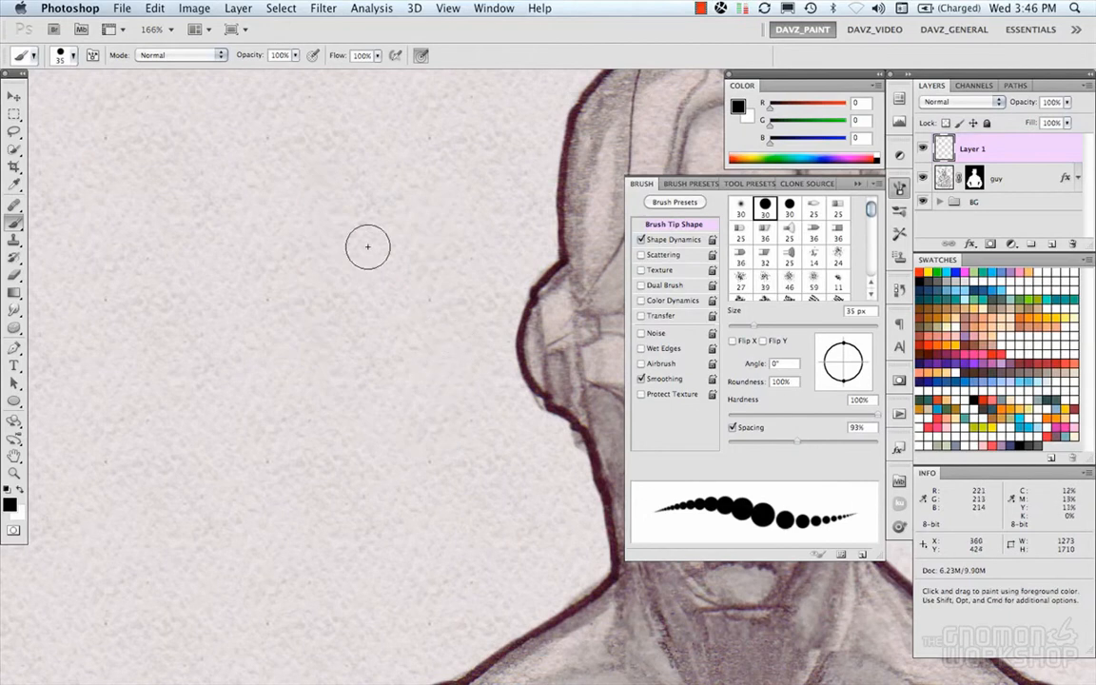
{"action": "mouse_move", "coordinate": [338, 137]}
{"action": "left_mouse_down"}
{"action": "mouse_move", "coordinate": [320, 187]}
{"action": "mouse_move", "coordinate": [320, 317]}
{"action": "mouse_move", "coordinate": [437, 395]}
{"action": "mouse_move", "coordinate": [391, 509]}
{"action": "left_mouse_up"}
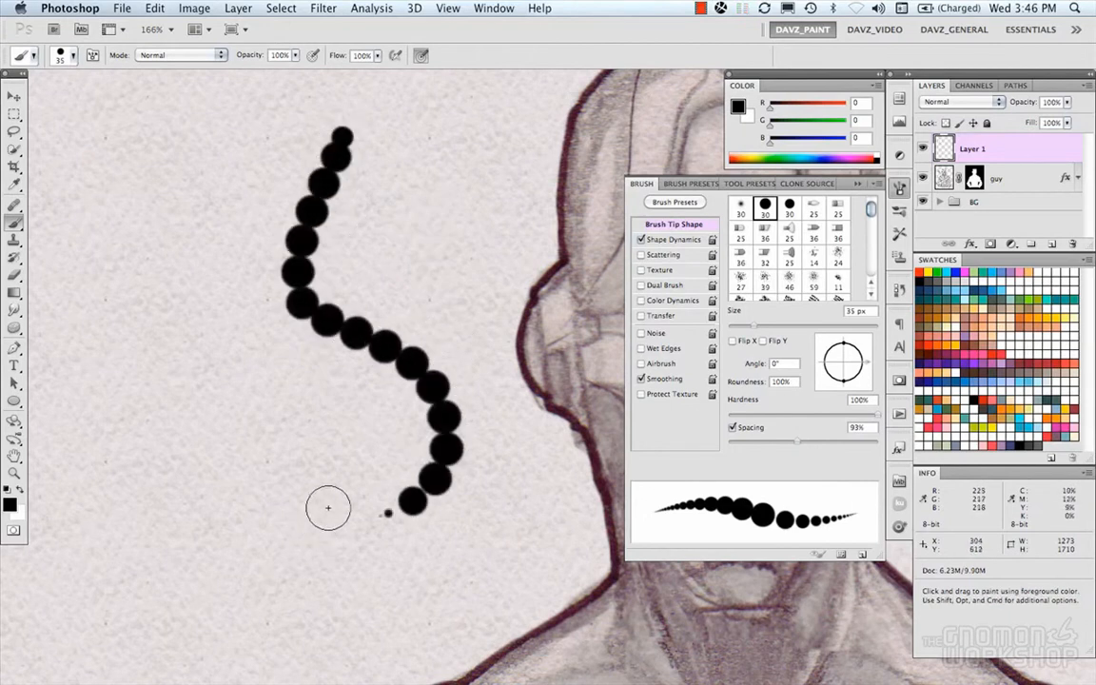
{"action": "key", "text": "super+z"}
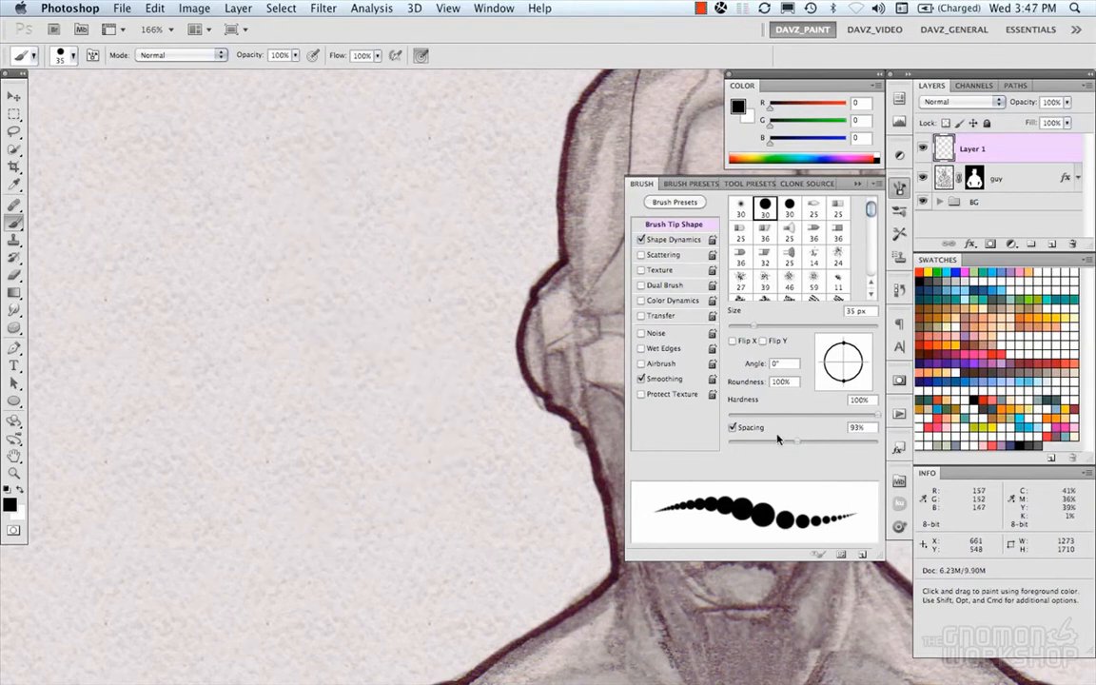
- Set the tip spacing to 51%, then paint a curved test stroke beside the head and undo it
{"action": "left_click_drag", "start_coordinate": [795, 446], "coordinate": [772, 448]}
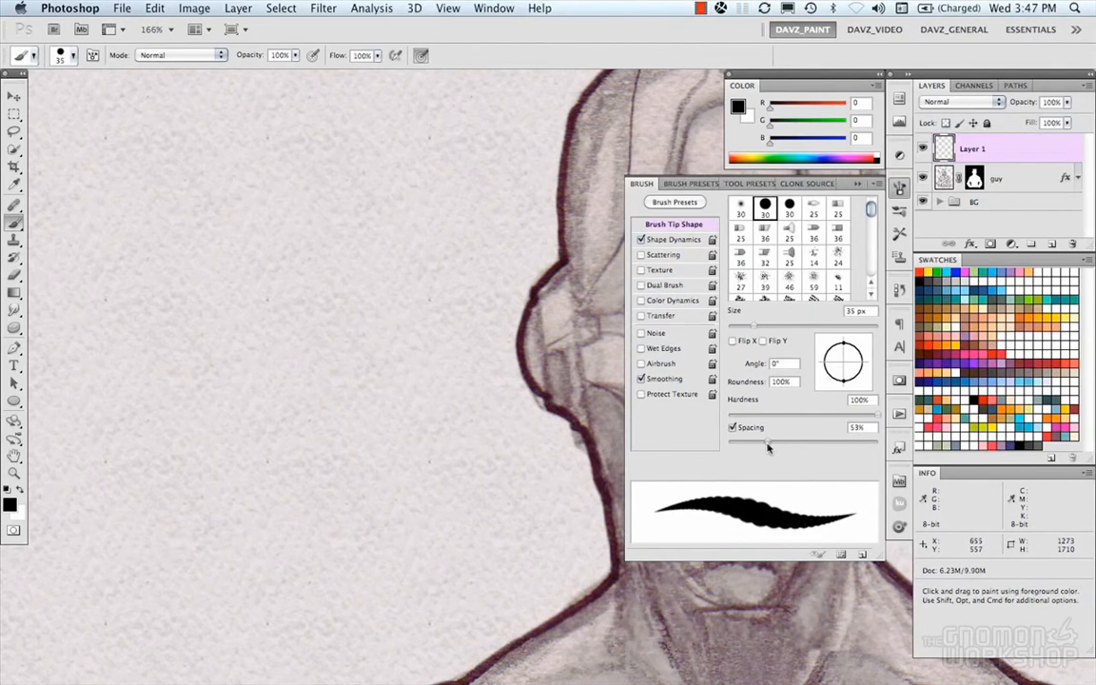
{"action": "mouse_move", "coordinate": [306, 166]}
{"action": "left_mouse_down"}
{"action": "mouse_move", "coordinate": [355, 275]}
{"action": "mouse_move", "coordinate": [367, 474]}
{"action": "left_mouse_up"}
{"action": "key", "text": "super"}
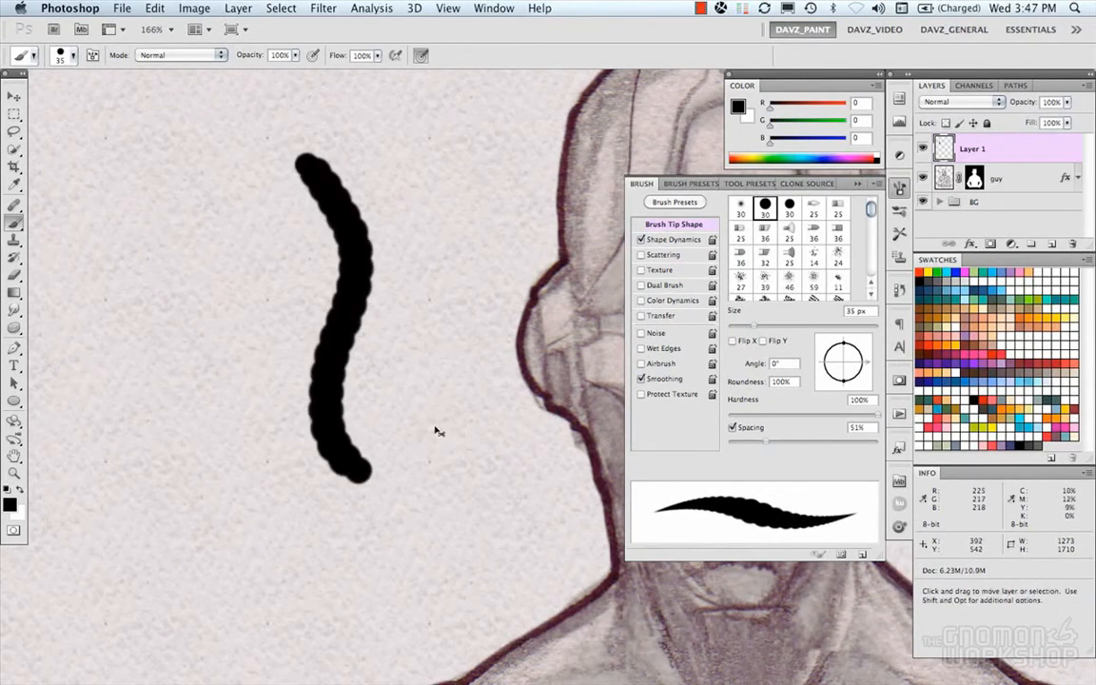
{"action": "key", "text": "super+z"}
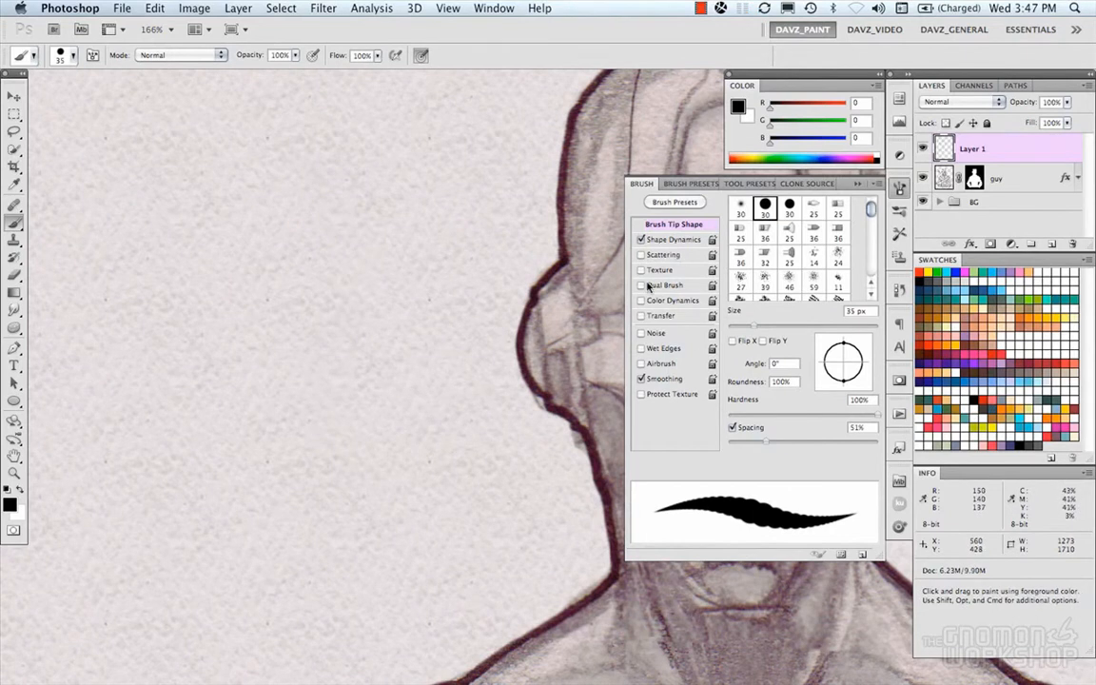
- Turn on Scattering for the brush, then test it with a winding stroke beside the head and undo the stroke
{"action": "left_click", "coordinate": [664, 255]}
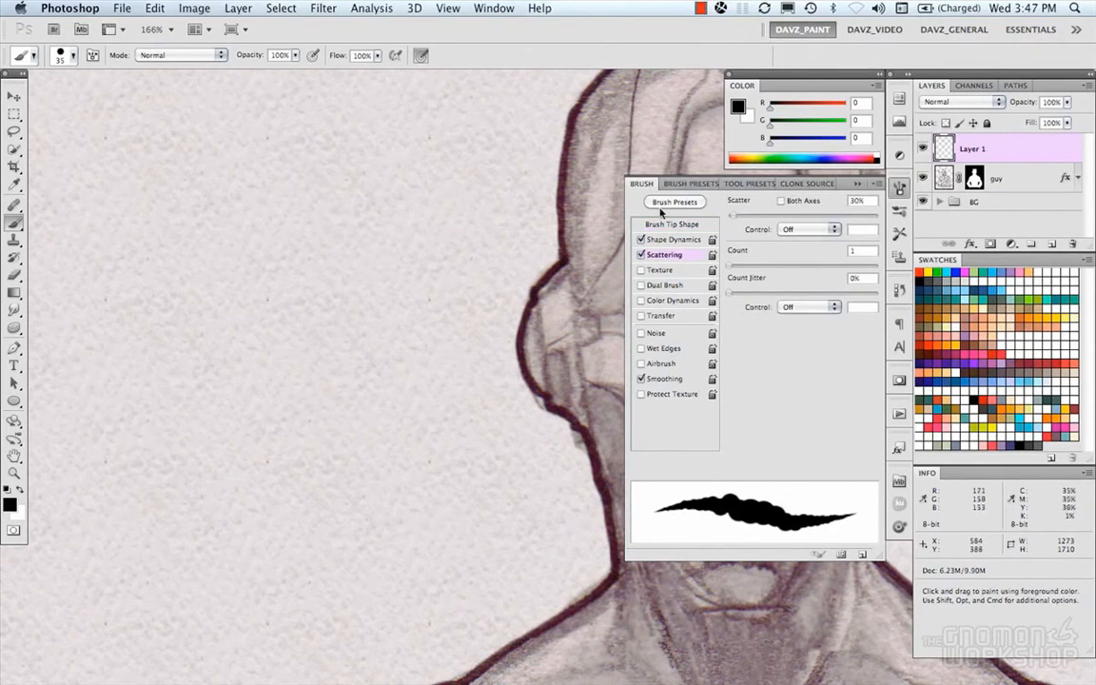
{"action": "mouse_move", "coordinate": [249, 233]}
{"action": "left_mouse_down"}
{"action": "mouse_move", "coordinate": [382, 371]}
{"action": "mouse_move", "coordinate": [384, 423]}
{"action": "left_mouse_up"}
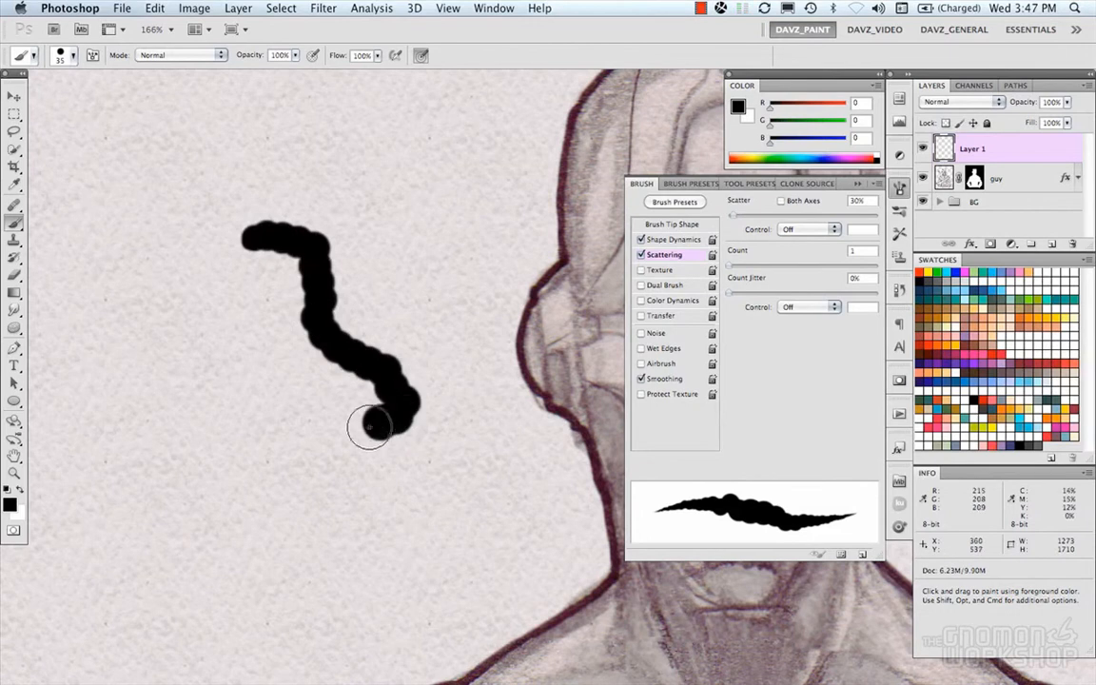
{"action": "key", "text": "super+z"}
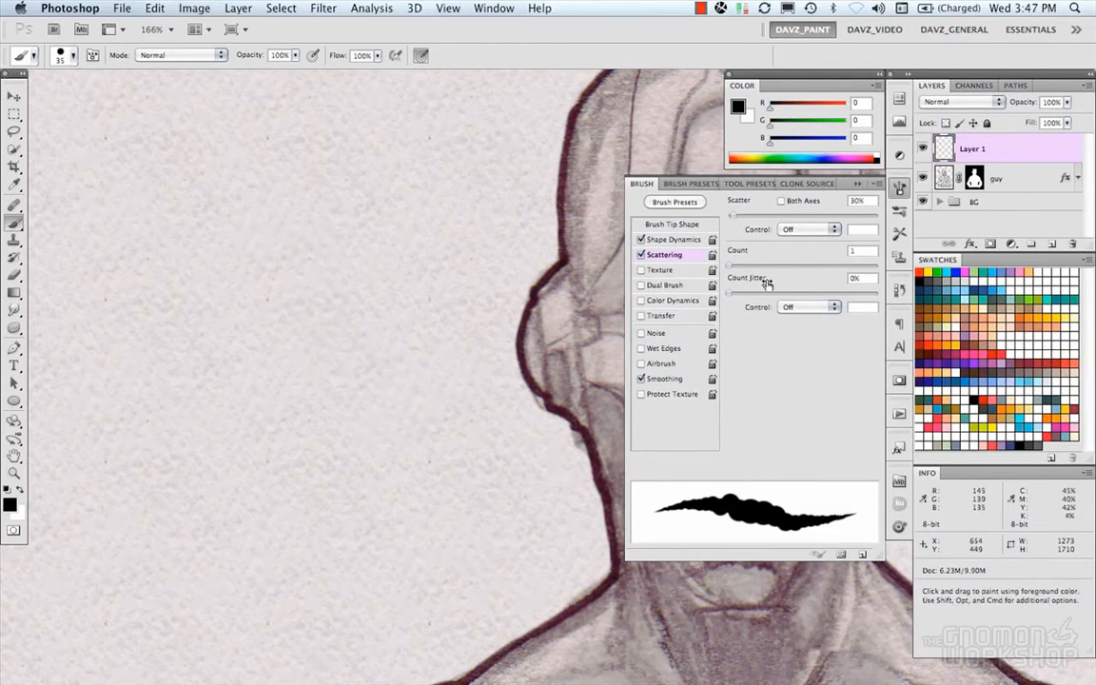
- Set the scatter amount to 87% and test it with strokes at 35 px and 60 px, undoing each
{"action": "mouse_move", "coordinate": [738, 220]}
{"action": "left_mouse_down"}
{"action": "mouse_move", "coordinate": [754, 223]}
{"action": "mouse_move", "coordinate": [743, 218]}
{"action": "left_mouse_up"}
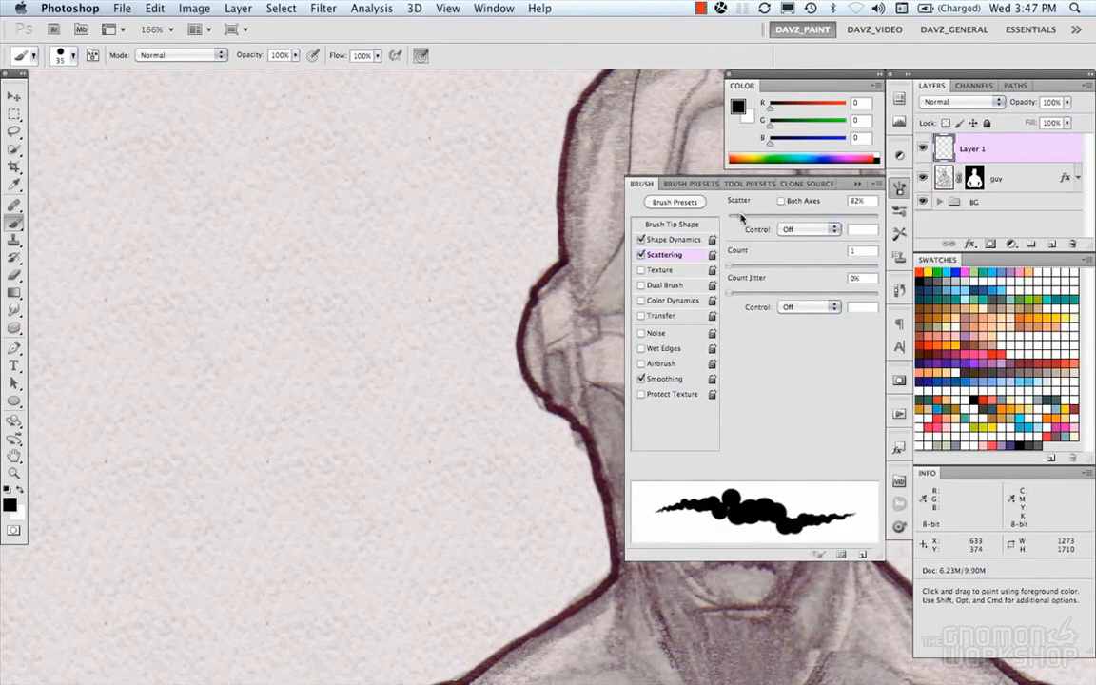
{"action": "mouse_move", "coordinate": [233, 185]}
{"action": "left_mouse_down"}
{"action": "mouse_move", "coordinate": [296, 229]}
{"action": "mouse_move", "coordinate": [232, 371]}
{"action": "mouse_move", "coordinate": [374, 447]}
{"action": "left_mouse_up"}
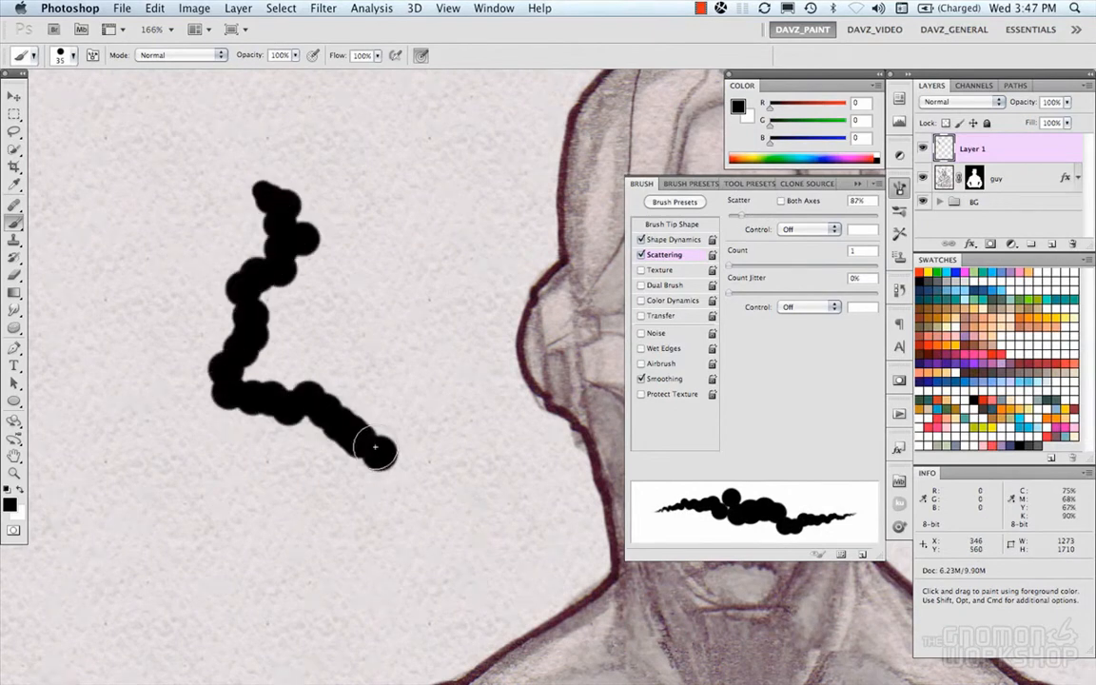
{"action": "key", "text": "super+z"}
{"action": "left_click_drag", "start_coordinate": [321, 216], "coordinate": [330, 222]}
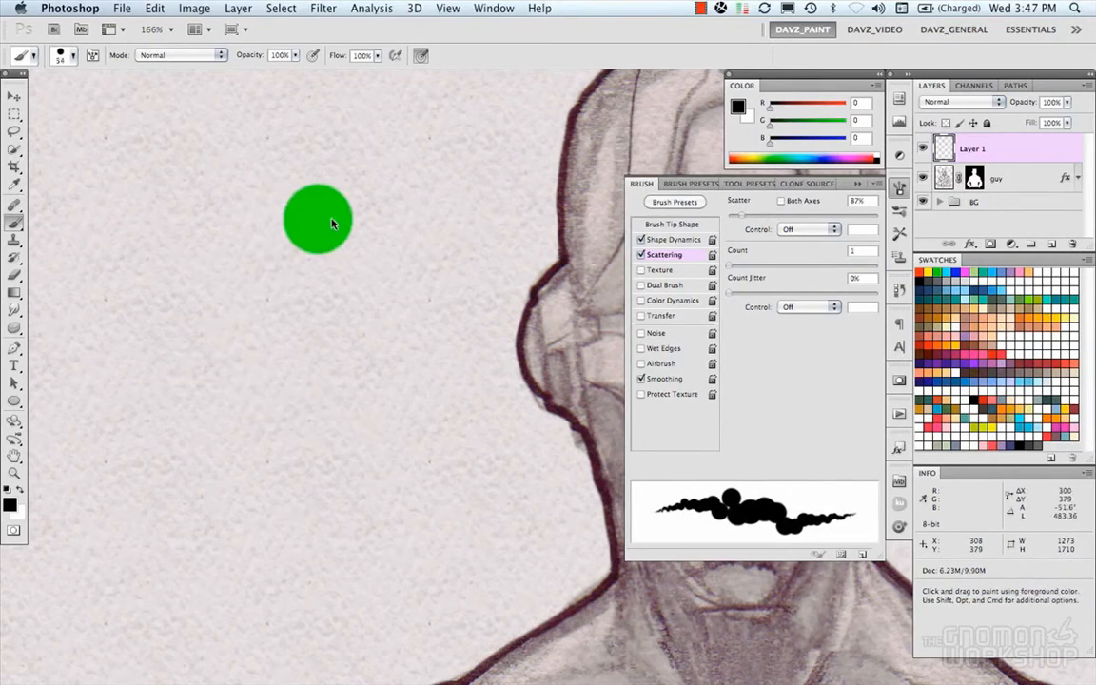
{"action": "mouse_move", "coordinate": [338, 175]}
{"action": "left_mouse_down"}
{"action": "mouse_move", "coordinate": [294, 275]}
{"action": "mouse_move", "coordinate": [326, 445]}
{"action": "left_mouse_up"}
{"action": "key", "text": "super+z"}
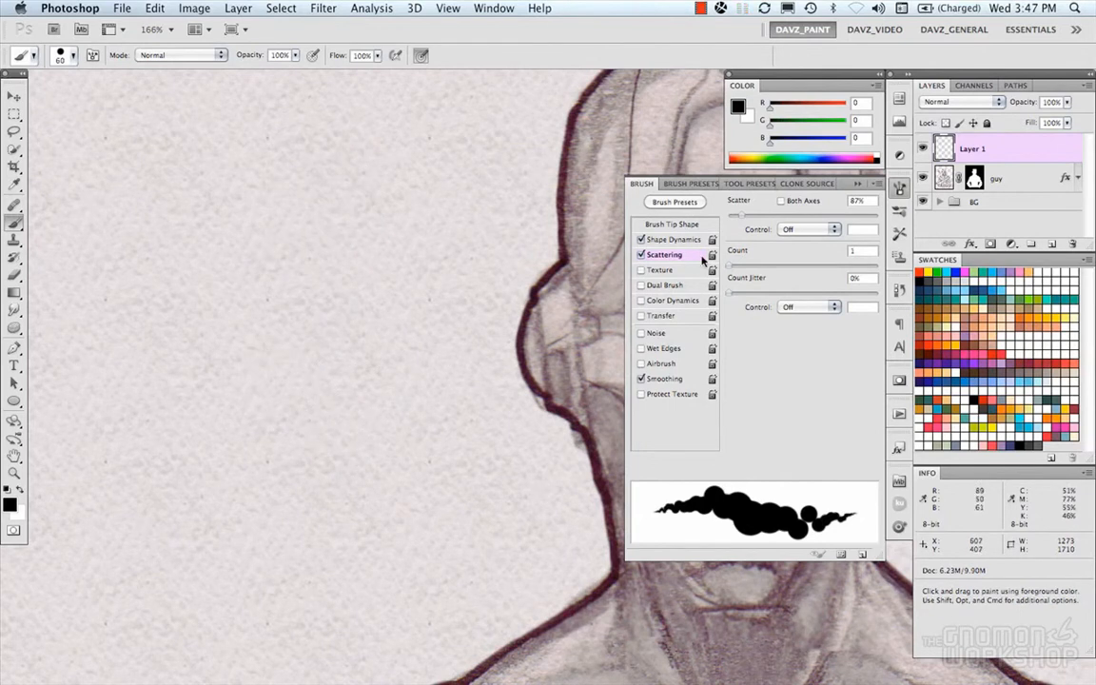
- Set the scatter count to 4 and reduce the brush size to 30 px, testing strokes and undoing them
{"action": "mouse_move", "coordinate": [731, 267]}
{"action": "left_mouse_down"}
{"action": "mouse_move", "coordinate": [780, 265]}
{"action": "mouse_move", "coordinate": [758, 268]}
{"action": "left_mouse_up"}
{"action": "mouse_move", "coordinate": [302, 255]}
{"action": "left_mouse_down"}
{"action": "mouse_move", "coordinate": [298, 353]}
{"action": "mouse_move", "coordinate": [344, 406]}
{"action": "mouse_move", "coordinate": [350, 480]}
{"action": "left_mouse_up"}
{"action": "key", "text": "super+z"}
{"action": "left_click_drag", "start_coordinate": [344, 304], "coordinate": [325, 302]}
{"action": "mouse_move", "coordinate": [303, 191]}
{"action": "left_mouse_down"}
{"action": "mouse_move", "coordinate": [288, 312]}
{"action": "mouse_move", "coordinate": [357, 464]}
{"action": "left_mouse_up"}
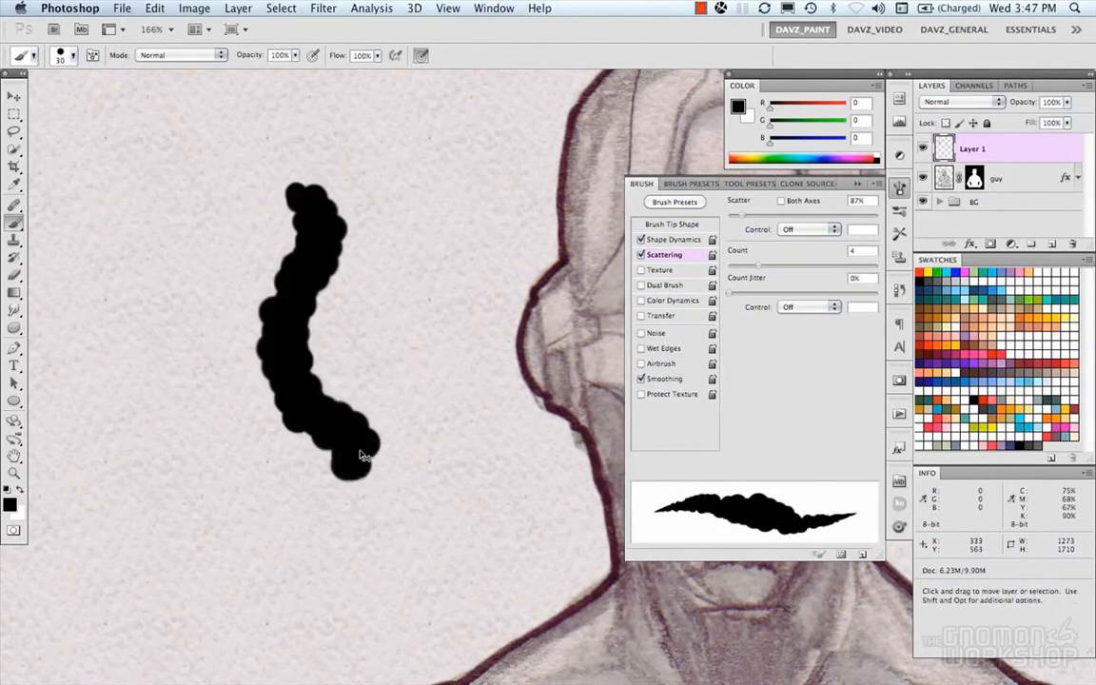
{"action": "key", "text": "super+z"}
- Set the scatter count to 3 and count jitter to 46%, undoing the curved test stroke painted beside the head
{"action": "mouse_move", "coordinate": [763, 273]}
{"action": "left_mouse_down"}
{"action": "mouse_move", "coordinate": [731, 271]}
{"action": "mouse_move", "coordinate": [781, 267]}
{"action": "mouse_move", "coordinate": [789, 296]}
{"action": "mouse_move", "coordinate": [773, 268]}
{"action": "mouse_move", "coordinate": [750, 273]}
{"action": "left_mouse_up"}
{"action": "mouse_move", "coordinate": [299, 168]}
{"action": "left_mouse_down"}
{"action": "mouse_move", "coordinate": [276, 280]}
{"action": "mouse_move", "coordinate": [284, 404]}
{"action": "mouse_move", "coordinate": [381, 437]}
{"action": "left_mouse_up"}
{"action": "key", "text": "super+z"}
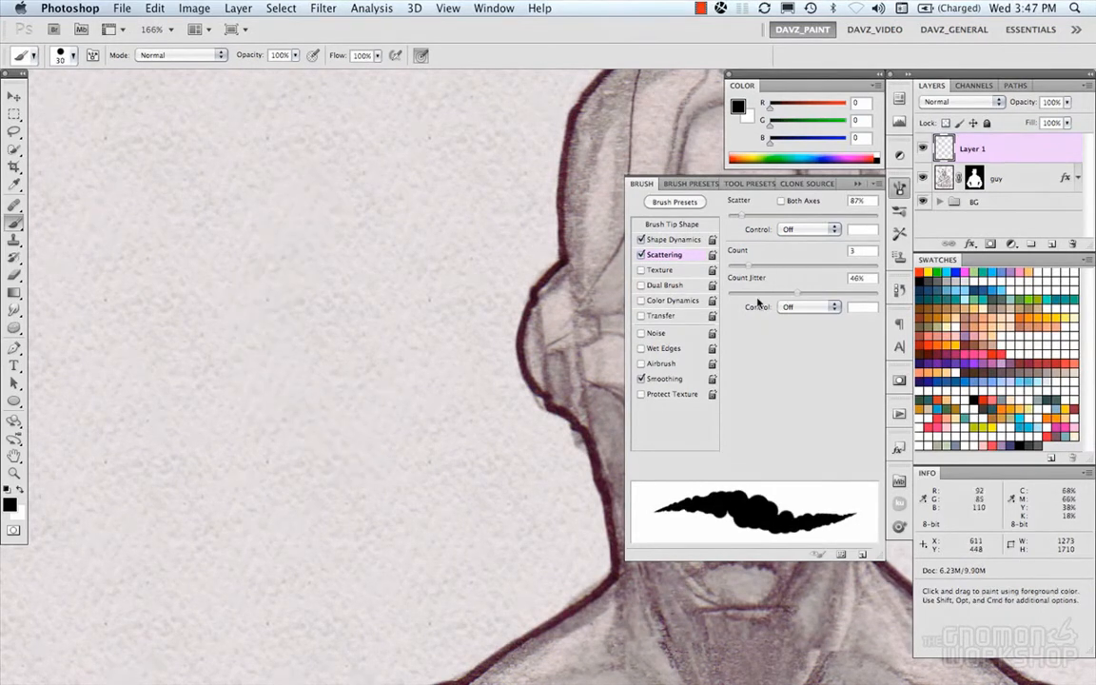
- Examine the control options available for count jitter, keeping the control set to Off
{"action": "left_click", "coordinate": [809, 307]}
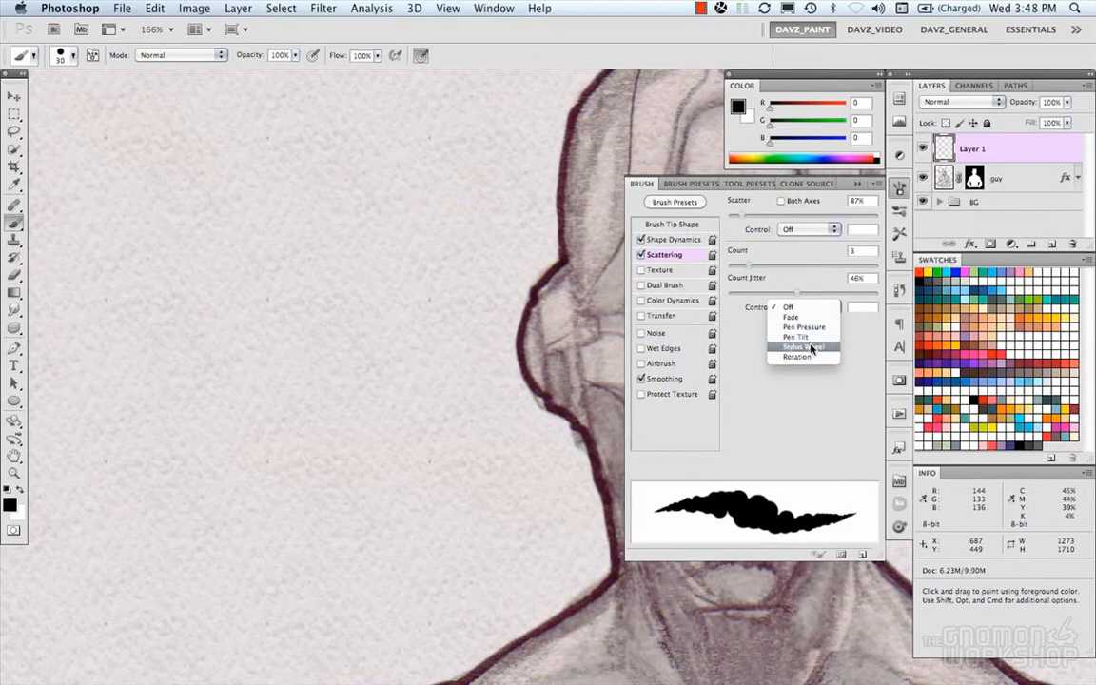
{"action": "left_click", "coordinate": [748, 306]}
{"action": "left_click", "coordinate": [797, 306]}
{"action": "left_click", "coordinate": [798, 309]}
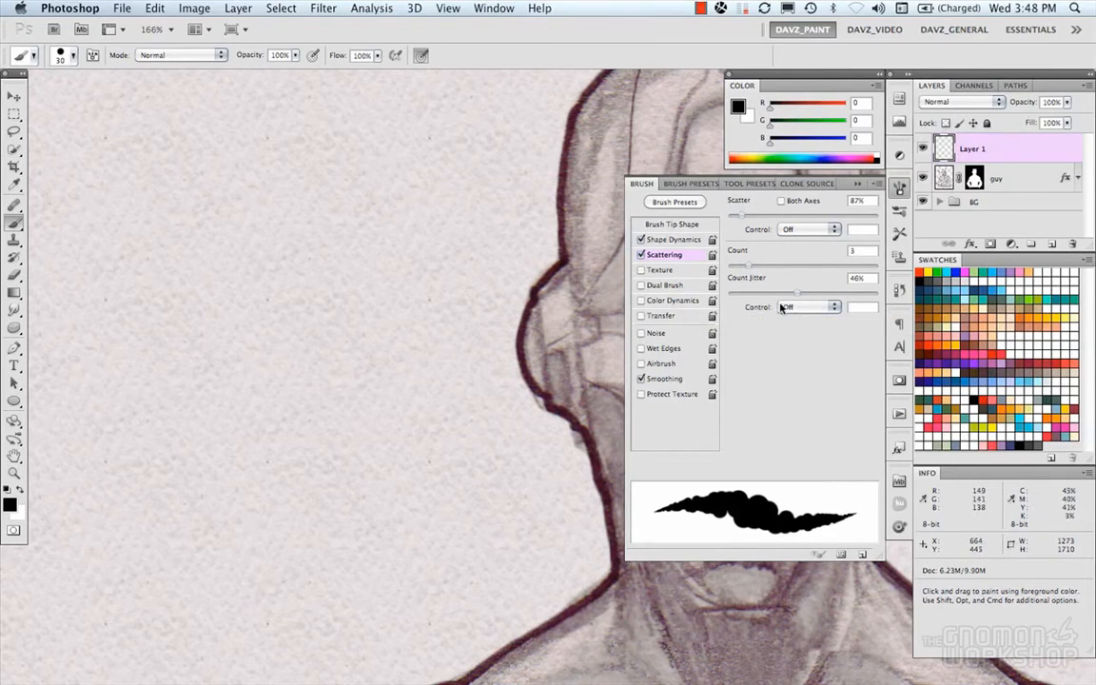
- Set the count jitter control to Pen Tilt and paint two curved test strokes beside the head, undoing both
{"action": "left_click", "coordinate": [786, 307]}
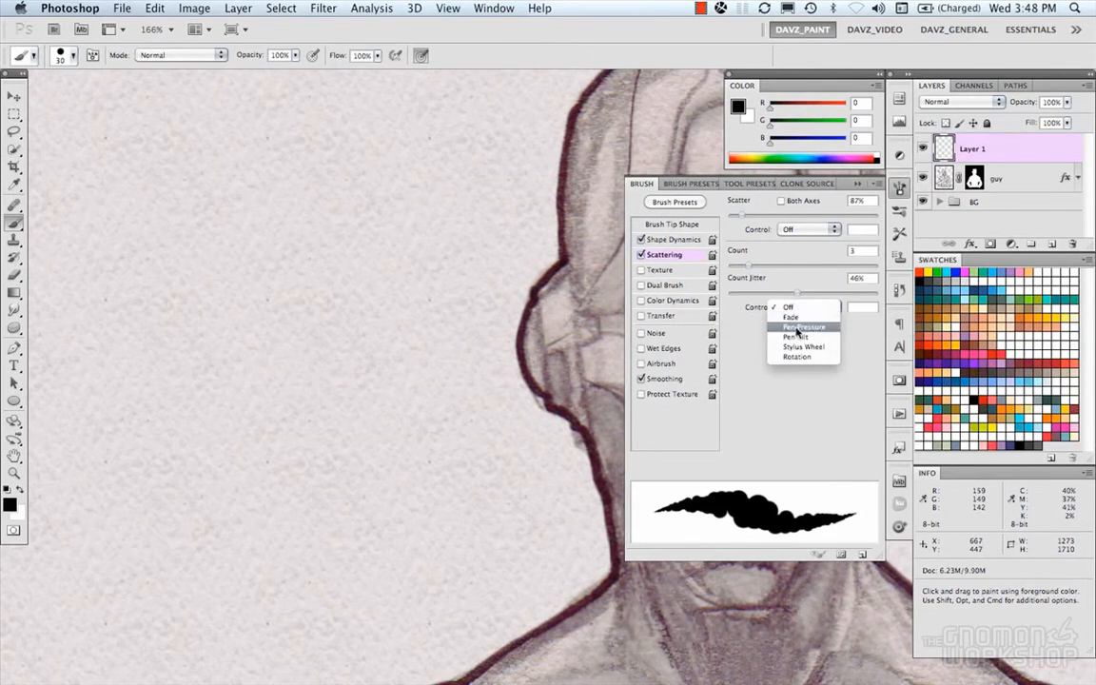
{"action": "left_click", "coordinate": [796, 337]}
{"action": "mouse_move", "coordinate": [309, 233]}
{"action": "left_mouse_down"}
{"action": "mouse_move", "coordinate": [302, 354]}
{"action": "mouse_move", "coordinate": [345, 328]}
{"action": "mouse_move", "coordinate": [380, 264]}
{"action": "mouse_move", "coordinate": [403, 296]}
{"action": "mouse_move", "coordinate": [413, 355]}
{"action": "mouse_move", "coordinate": [372, 387]}
{"action": "mouse_move", "coordinate": [243, 436]}
{"action": "left_mouse_up"}
{"action": "mouse_move", "coordinate": [255, 491]}
{"action": "left_mouse_down"}
{"action": "mouse_move", "coordinate": [302, 469]}
{"action": "mouse_move", "coordinate": [451, 455]}
{"action": "mouse_move", "coordinate": [466, 383]}
{"action": "left_mouse_up"}
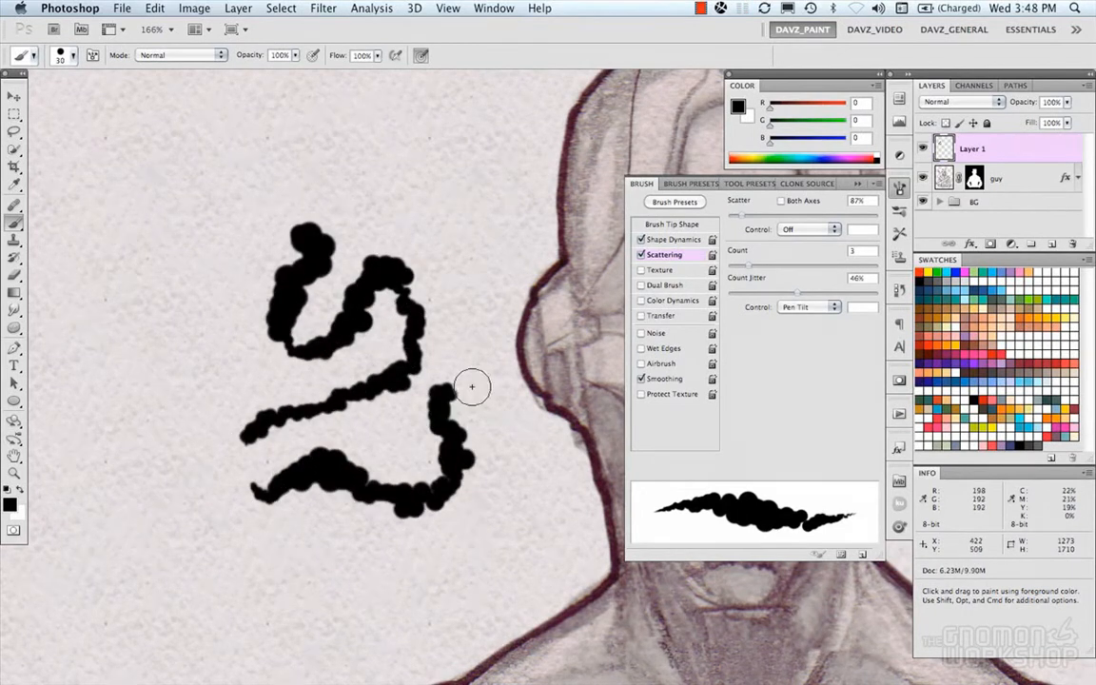
{"action": "key", "text": "super+z"}
{"action": "key", "text": "super+z"}
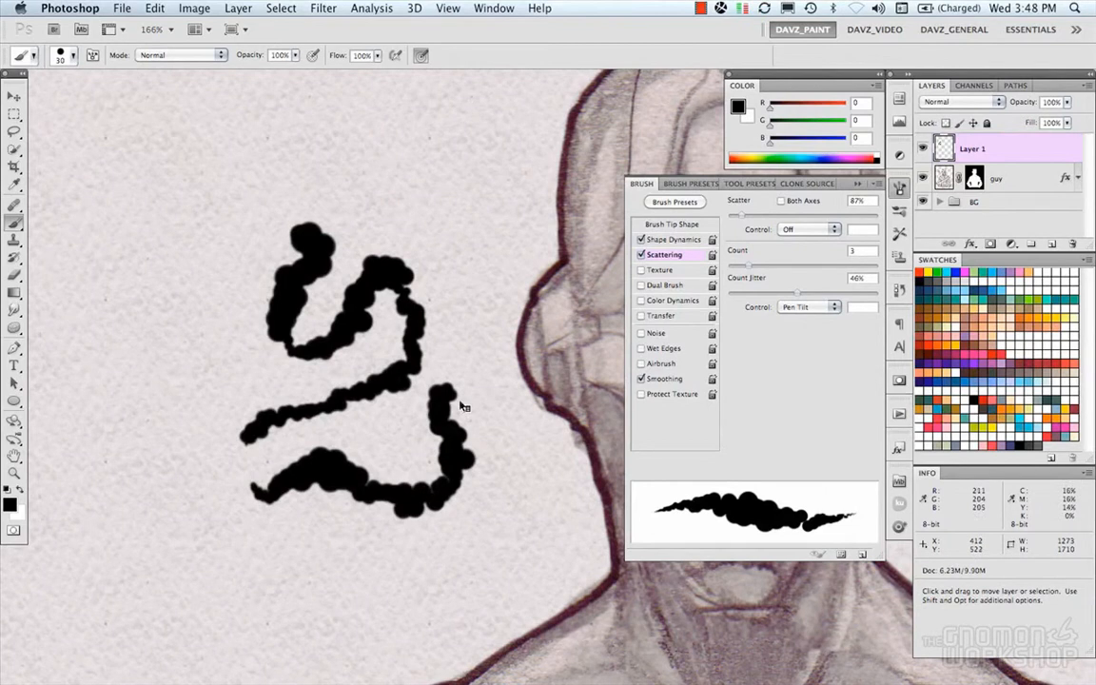
{"action": "key", "text": "alt+super+z"}
{"action": "key", "text": "alt+super+z"}
{"action": "key", "text": "alt+super+z"}
{"action": "left_click", "coordinate": [643, 255]}
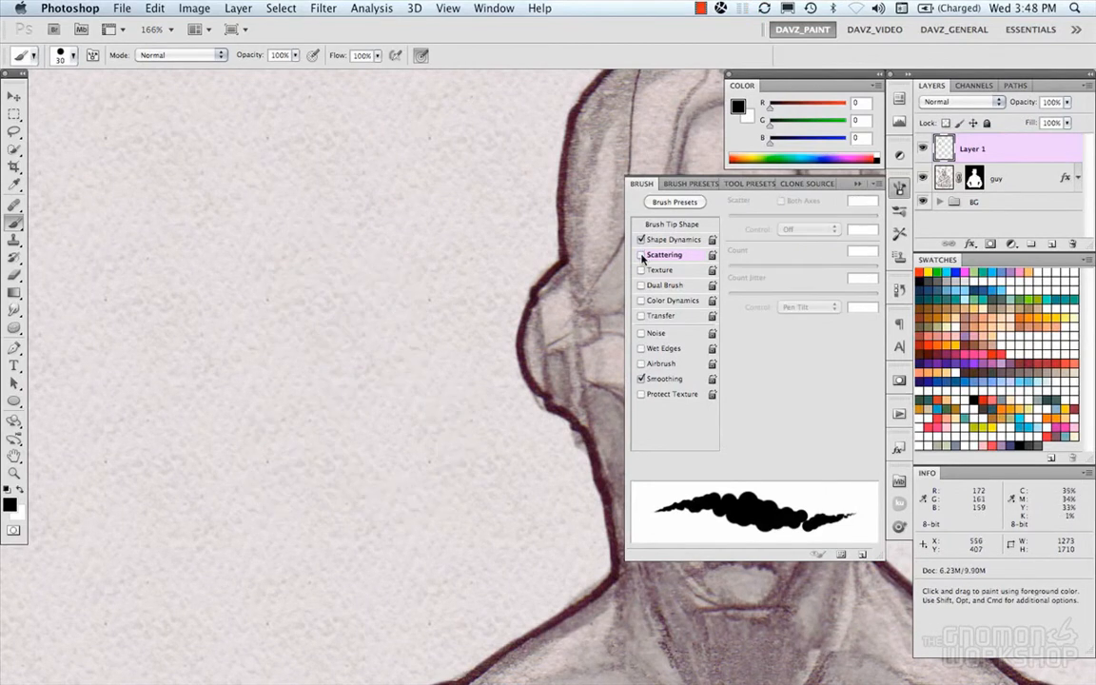
{"action": "left_click", "coordinate": [642, 255]}
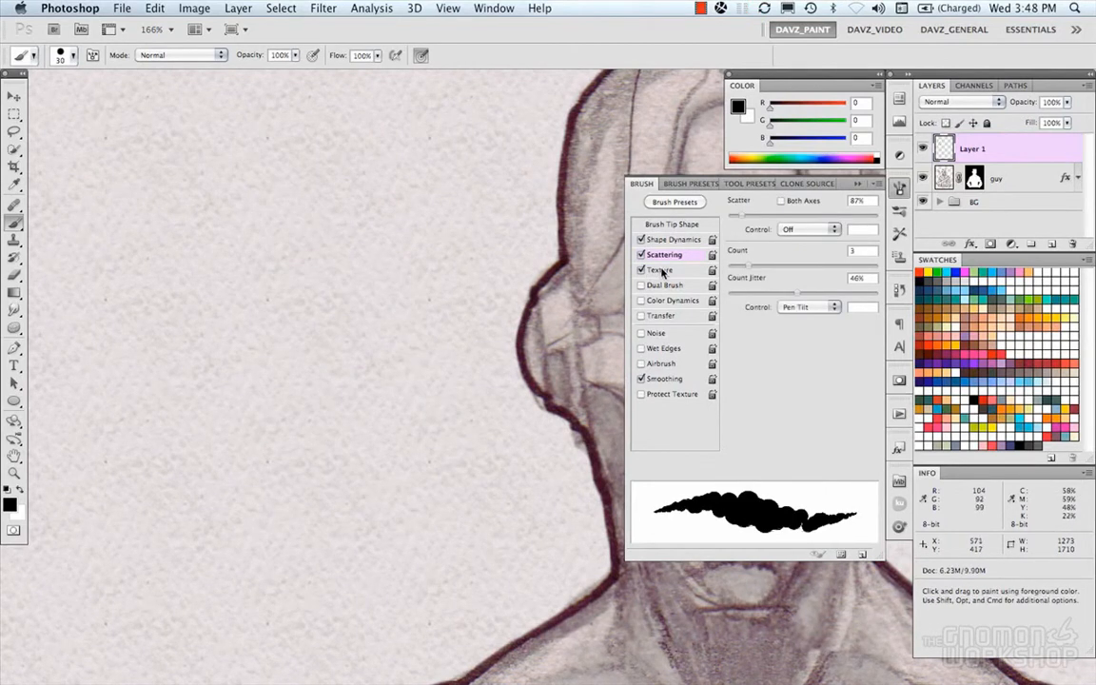
- Enable Texture with the grey scratchy-line pattern and paint a short test stroke beside the head, undoing it
{"action": "left_click", "coordinate": [662, 271]}
{"action": "left_click", "coordinate": [773, 219]}
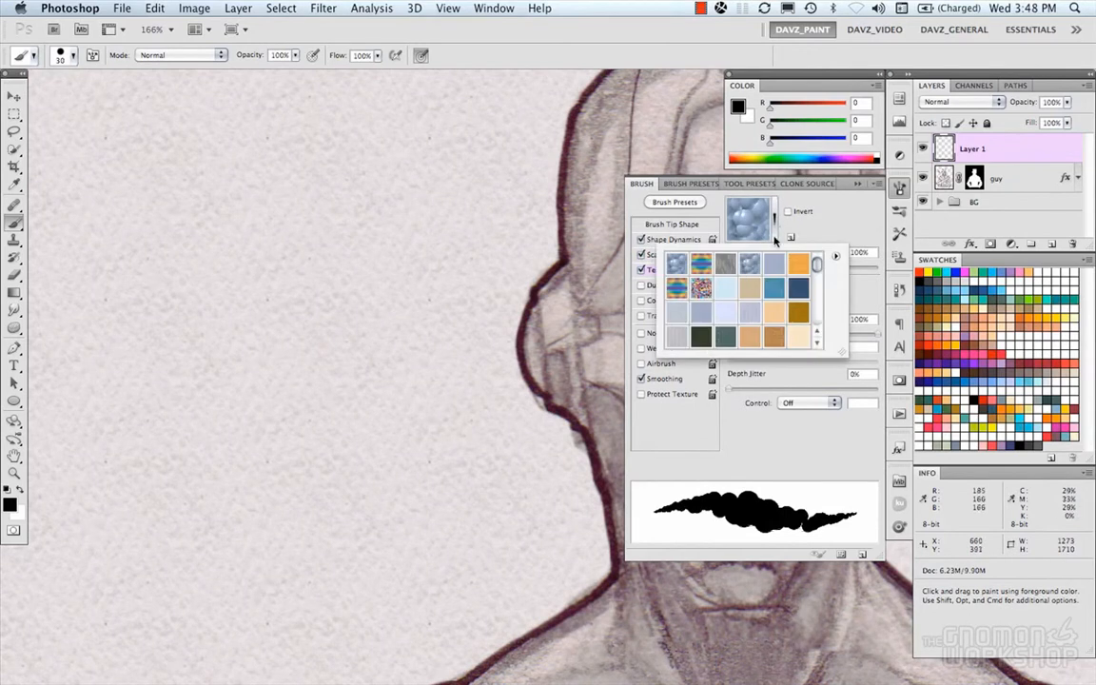
{"action": "left_click", "coordinate": [754, 268]}
{"action": "left_click_drag", "start_coordinate": [816, 267], "coordinate": [818, 286]}
{"action": "left_click", "coordinate": [773, 299]}
{"action": "left_click", "coordinate": [776, 278]}
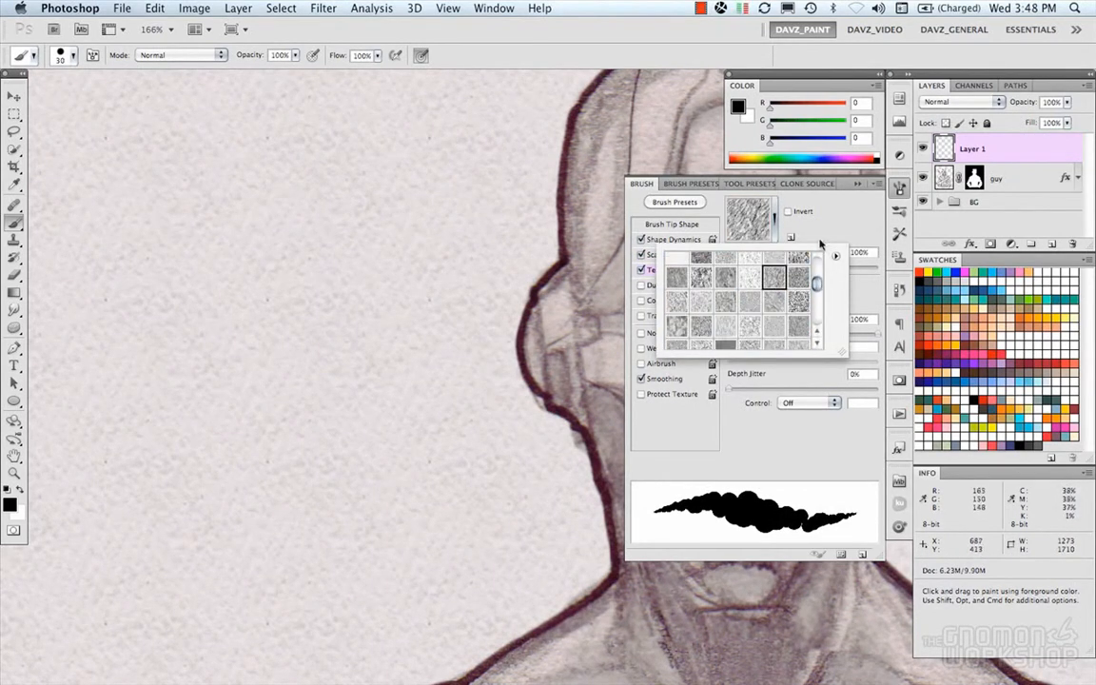
{"action": "left_click", "coordinate": [828, 231]}
{"action": "left_click_drag", "start_coordinate": [314, 276], "coordinate": [374, 335]}
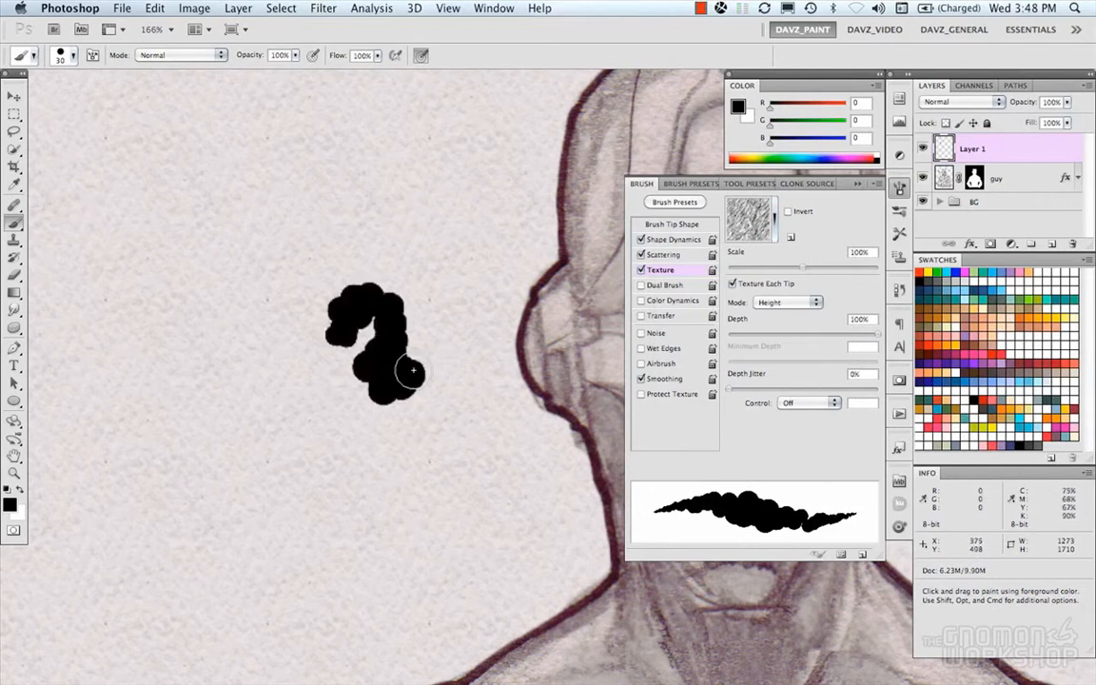
{"action": "key", "text": "super+z"}
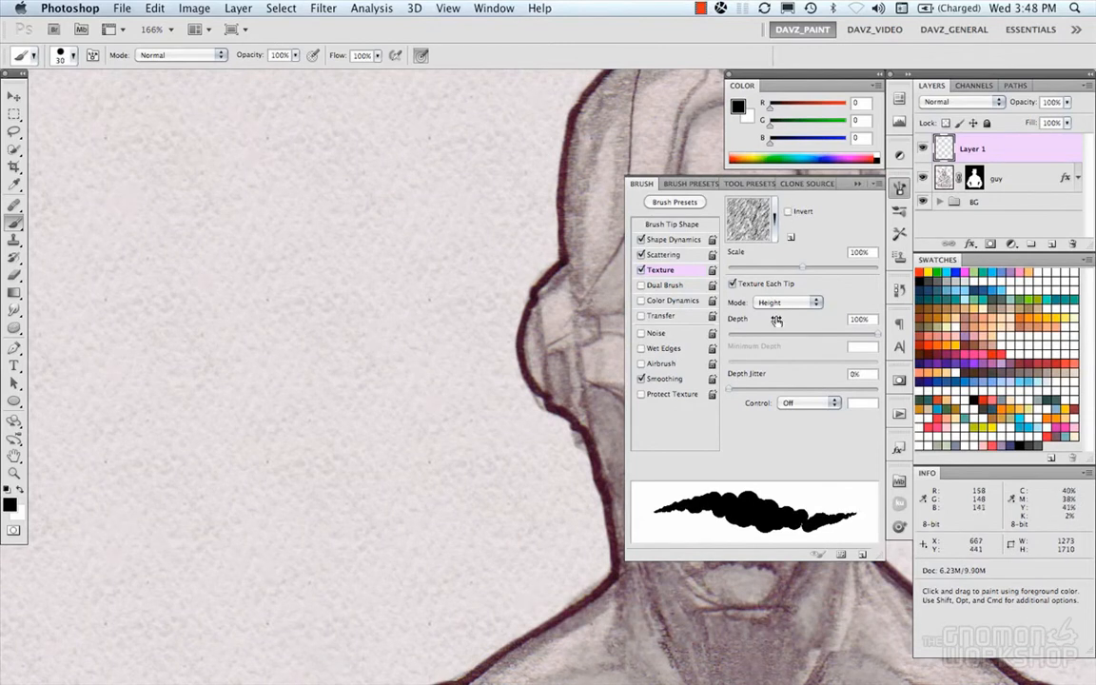
- Try the Color Burn and Overlay texture modes, and set the mode to Darken with the depth kept at 100%
{"action": "left_click_drag", "start_coordinate": [828, 336], "coordinate": [859, 336]}
{"action": "left_click", "coordinate": [805, 304]}
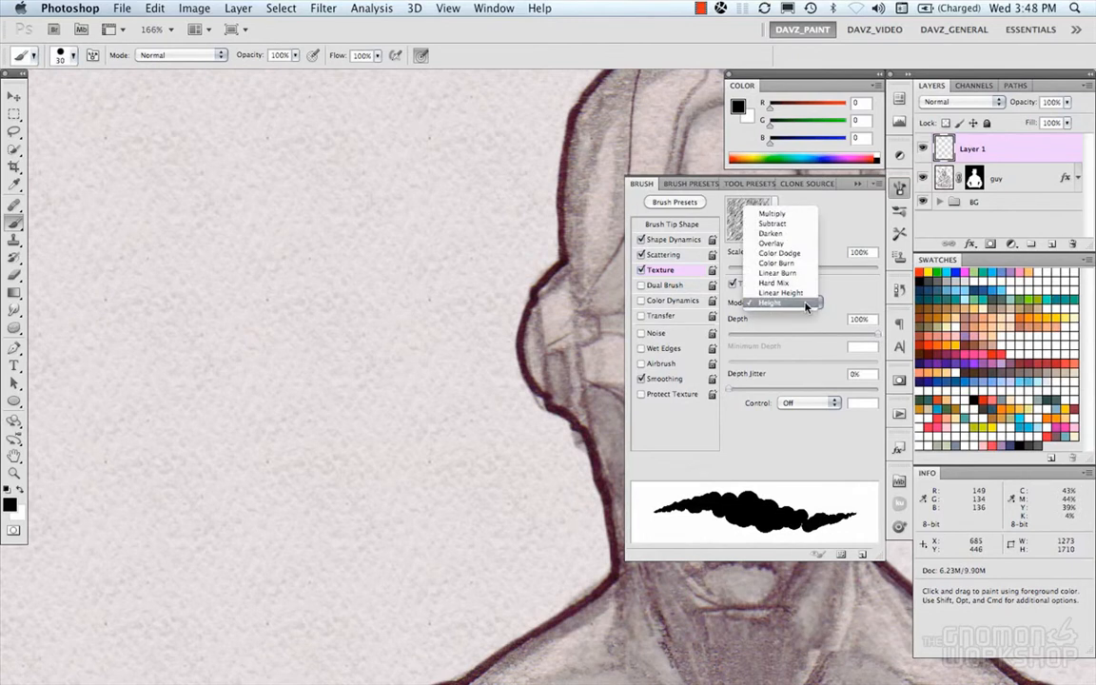
{"action": "left_click", "coordinate": [799, 264]}
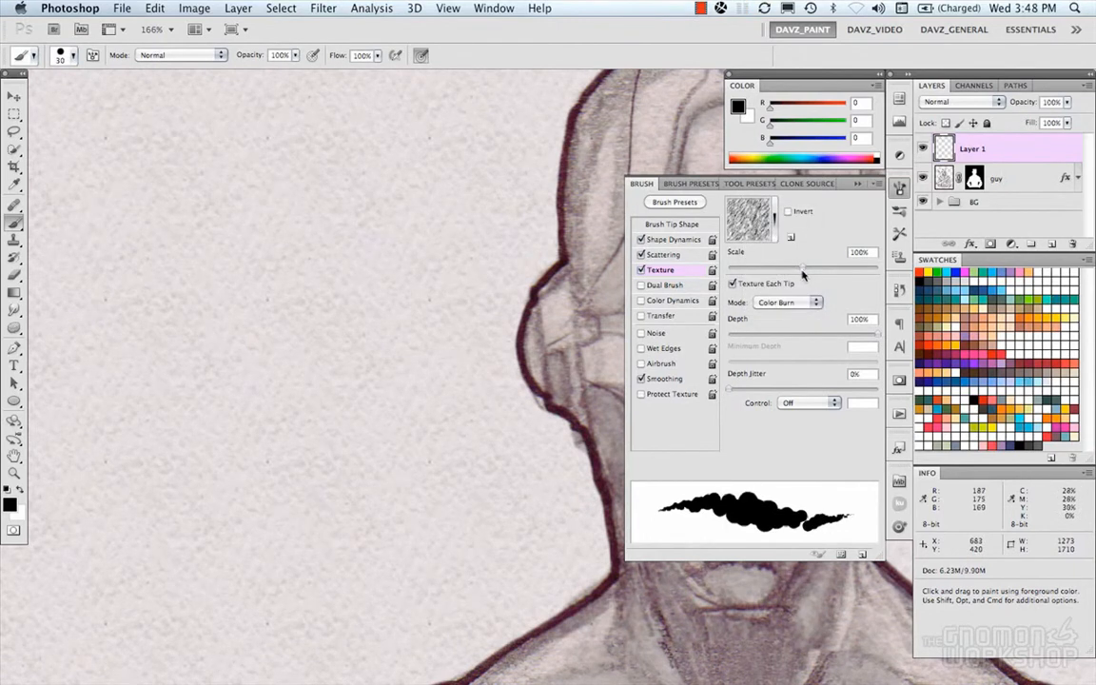
{"action": "left_click", "coordinate": [796, 301]}
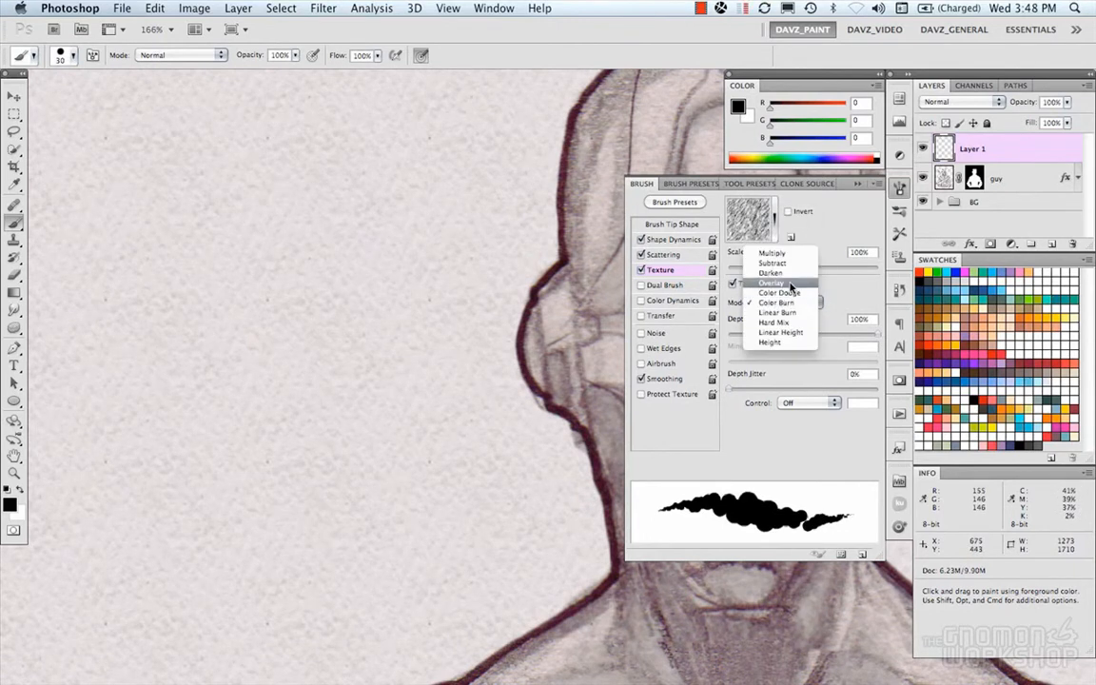
{"action": "left_click", "coordinate": [795, 272]}
{"action": "left_click", "coordinate": [784, 303]}
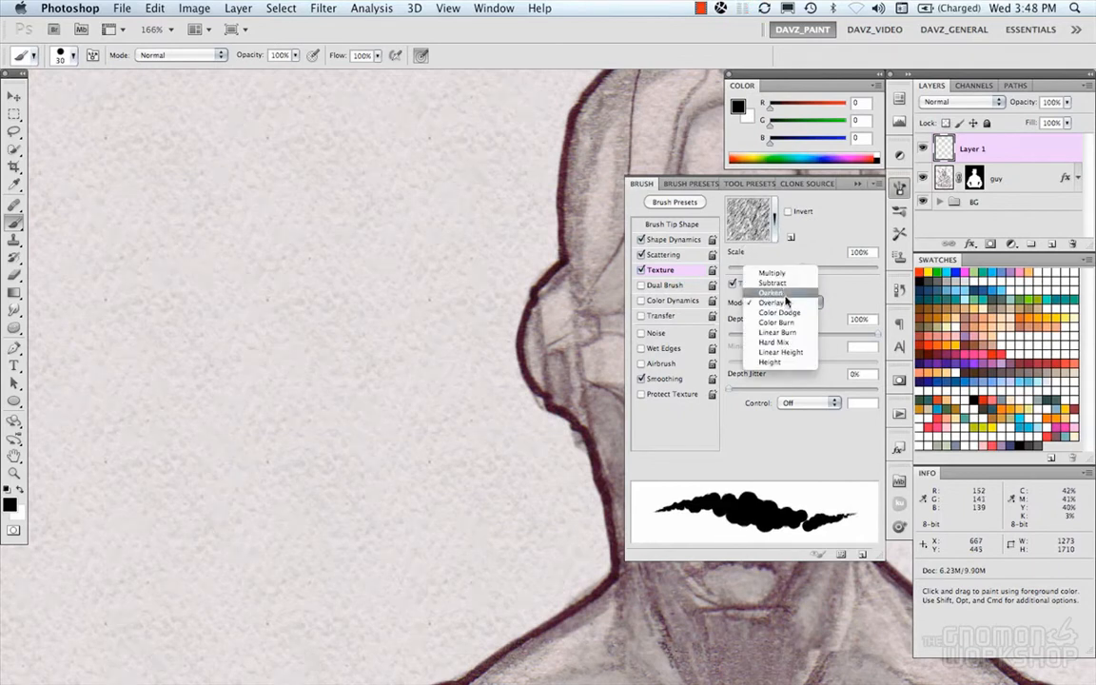
{"action": "left_click", "coordinate": [786, 303]}
- Enlarge the brush to 106 px while testing the Darken texture with strokes beside the head, undoing each one
{"action": "mouse_move", "coordinate": [319, 233]}
{"action": "left_mouse_down"}
{"action": "mouse_move", "coordinate": [396, 357]}
{"action": "mouse_move", "coordinate": [366, 371]}
{"action": "left_mouse_up"}
{"action": "key", "text": "super+z"}
{"action": "mouse_move", "coordinate": [372, 289]}
{"action": "left_mouse_down"}
{"action": "mouse_move", "coordinate": [365, 296]}
{"action": "mouse_move", "coordinate": [385, 294]}
{"action": "left_mouse_up"}
{"action": "mouse_move", "coordinate": [319, 181]}
{"action": "left_mouse_down"}
{"action": "mouse_move", "coordinate": [242, 259]}
{"action": "mouse_move", "coordinate": [337, 319]}
{"action": "mouse_move", "coordinate": [293, 468]}
{"action": "mouse_move", "coordinate": [425, 466]}
{"action": "mouse_move", "coordinate": [388, 502]}
{"action": "left_mouse_up"}
{"action": "key", "text": "super+z"}
{"action": "mouse_move", "coordinate": [272, 167]}
{"action": "left_mouse_down"}
{"action": "mouse_move", "coordinate": [291, 455]}
{"action": "mouse_move", "coordinate": [375, 447]}
{"action": "left_mouse_up"}
{"action": "key", "text": "super+z"}
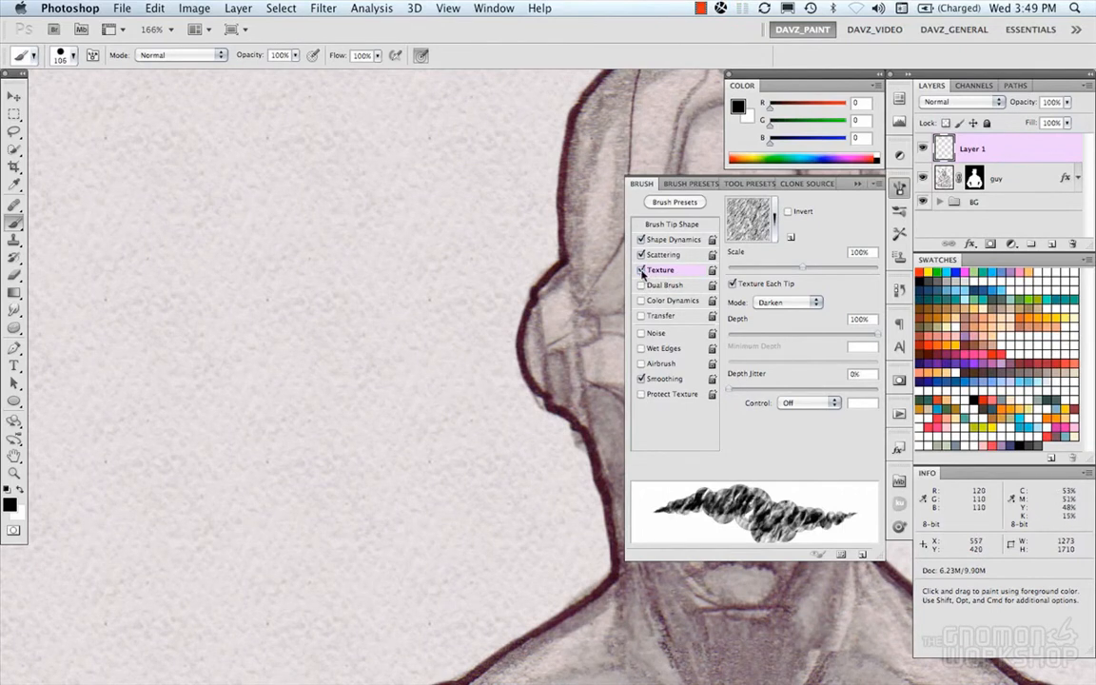
- Turn off Texture, enable Dual Brush with the 59 px spatter tip, and undo the test stroke painted with it
{"action": "left_click", "coordinate": [642, 270]}
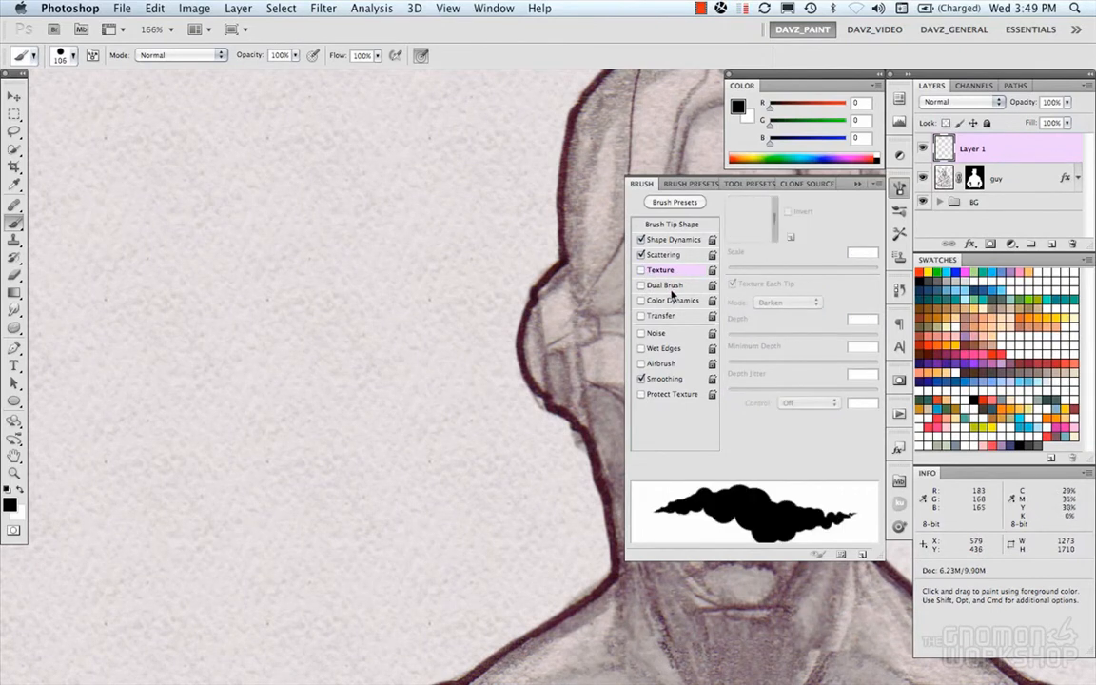
{"action": "left_click", "coordinate": [642, 285]}
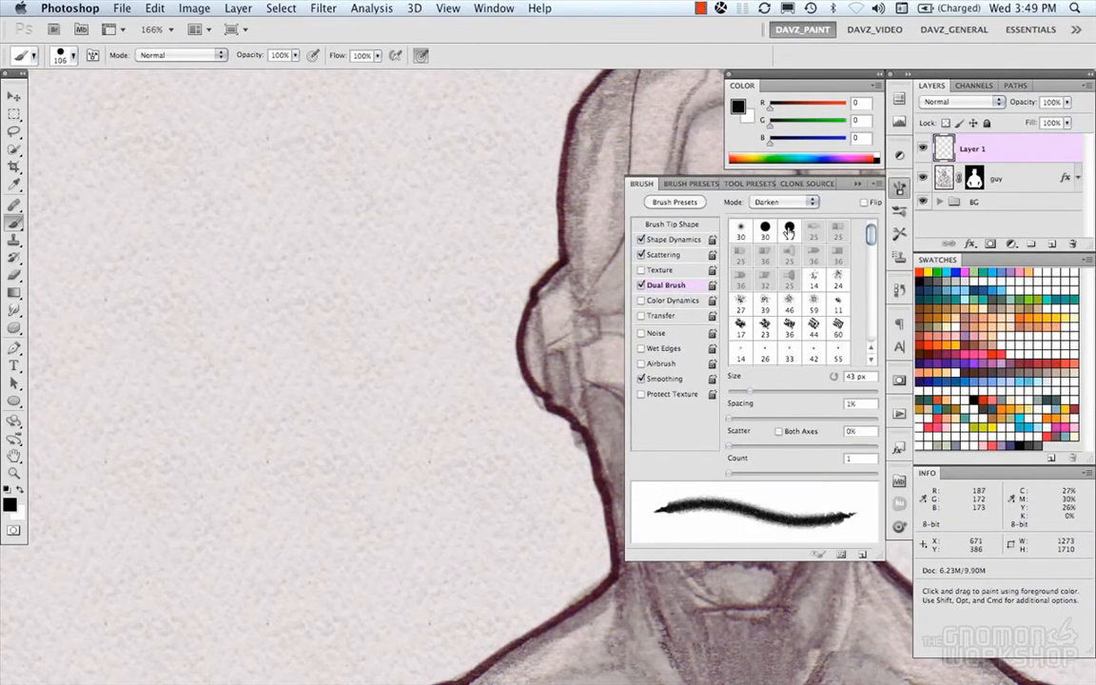
{"action": "left_click", "coordinate": [813, 303]}
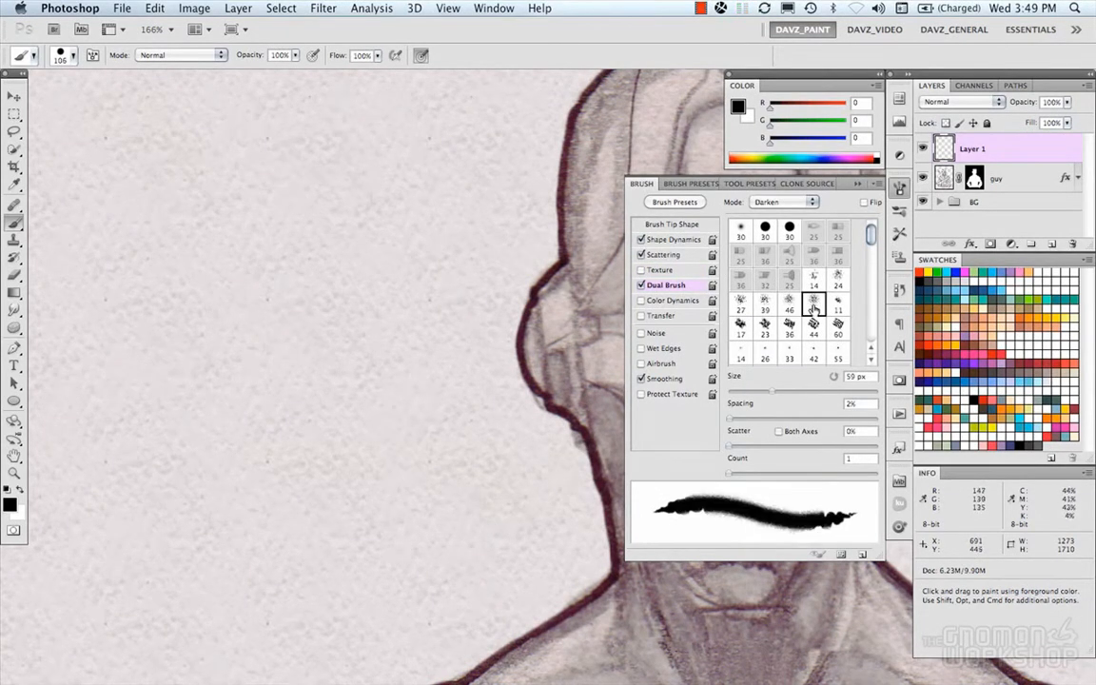
{"action": "left_click_drag", "start_coordinate": [281, 220], "coordinate": [314, 340]}
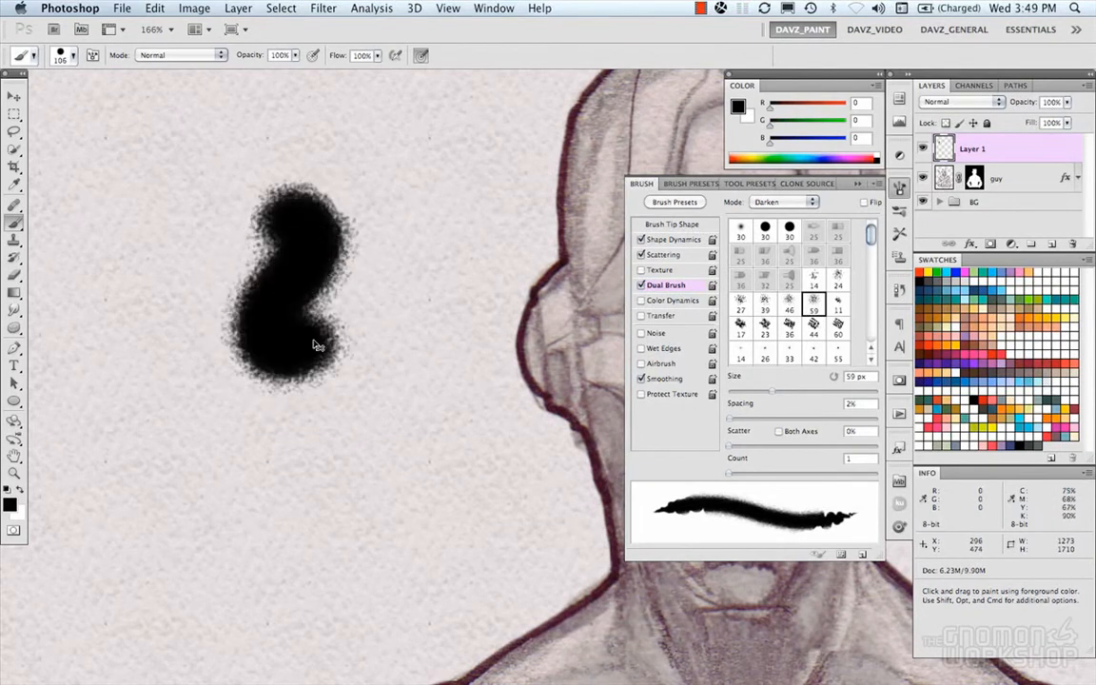
{"action": "key", "text": "super+z"}
- Reduce the brush size to 35 px and switch the dual brush to the 44 px tip, undoing its test stroke
{"action": "left_click_drag", "start_coordinate": [384, 280], "coordinate": [338, 295]}
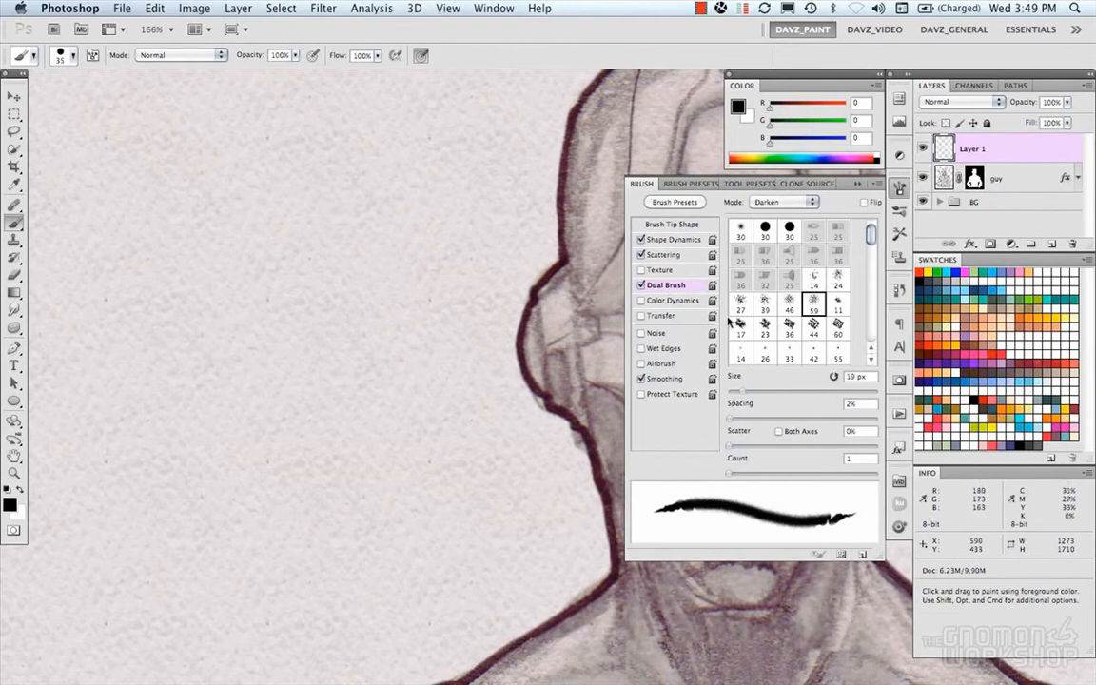
{"action": "left_click", "coordinate": [813, 327]}
{"action": "mouse_move", "coordinate": [255, 207]}
{"action": "left_mouse_down"}
{"action": "mouse_move", "coordinate": [285, 226]}
{"action": "mouse_move", "coordinate": [263, 326]}
{"action": "mouse_move", "coordinate": [337, 341]}
{"action": "mouse_move", "coordinate": [367, 307]}
{"action": "mouse_move", "coordinate": [419, 278]}
{"action": "mouse_move", "coordinate": [434, 189]}
{"action": "mouse_move", "coordinate": [402, 217]}
{"action": "left_mouse_up"}
{"action": "key", "text": "super+z"}
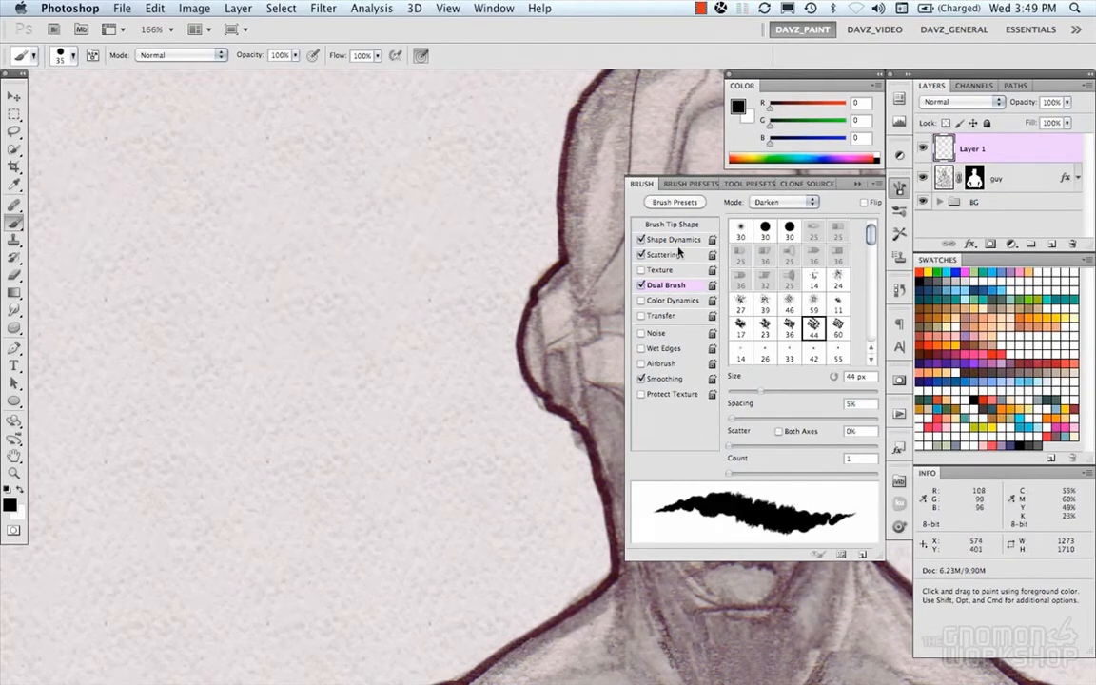
- Set the dual brush spacing to 19% and scatter to 97%, testing strokes up to a 76 px brush size and undoing them
{"action": "mouse_move", "coordinate": [764, 398]}
{"action": "left_mouse_down"}
{"action": "mouse_move", "coordinate": [753, 392]}
{"action": "mouse_move", "coordinate": [738, 422]}
{"action": "mouse_move", "coordinate": [741, 448]}
{"action": "left_mouse_up"}
{"action": "mouse_move", "coordinate": [334, 228]}
{"action": "left_mouse_down"}
{"action": "mouse_move", "coordinate": [289, 322]}
{"action": "mouse_move", "coordinate": [359, 386]}
{"action": "mouse_move", "coordinate": [370, 447]}
{"action": "mouse_move", "coordinate": [328, 436]}
{"action": "left_mouse_up"}
{"action": "key", "text": "super+z"}
{"action": "left_click_drag", "start_coordinate": [325, 332], "coordinate": [360, 338]}
{"action": "mouse_move", "coordinate": [312, 149]}
{"action": "left_mouse_down"}
{"action": "mouse_move", "coordinate": [230, 242]}
{"action": "mouse_move", "coordinate": [341, 395]}
{"action": "mouse_move", "coordinate": [334, 469]}
{"action": "mouse_move", "coordinate": [286, 489]}
{"action": "left_mouse_up"}
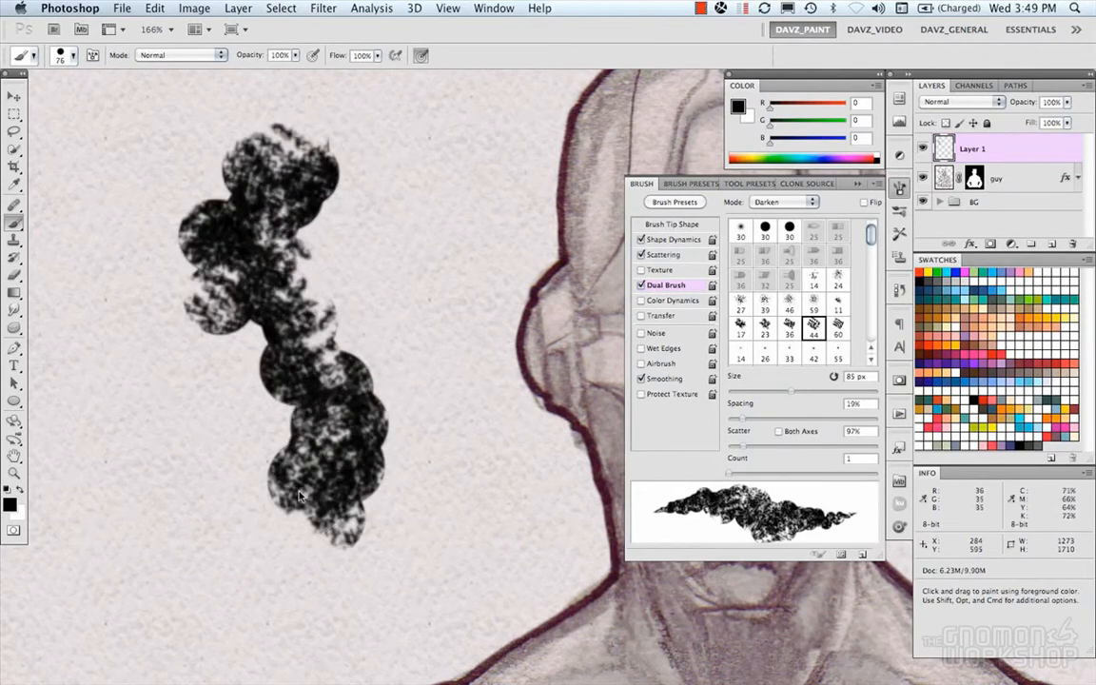
{"action": "key", "text": "super+z"}
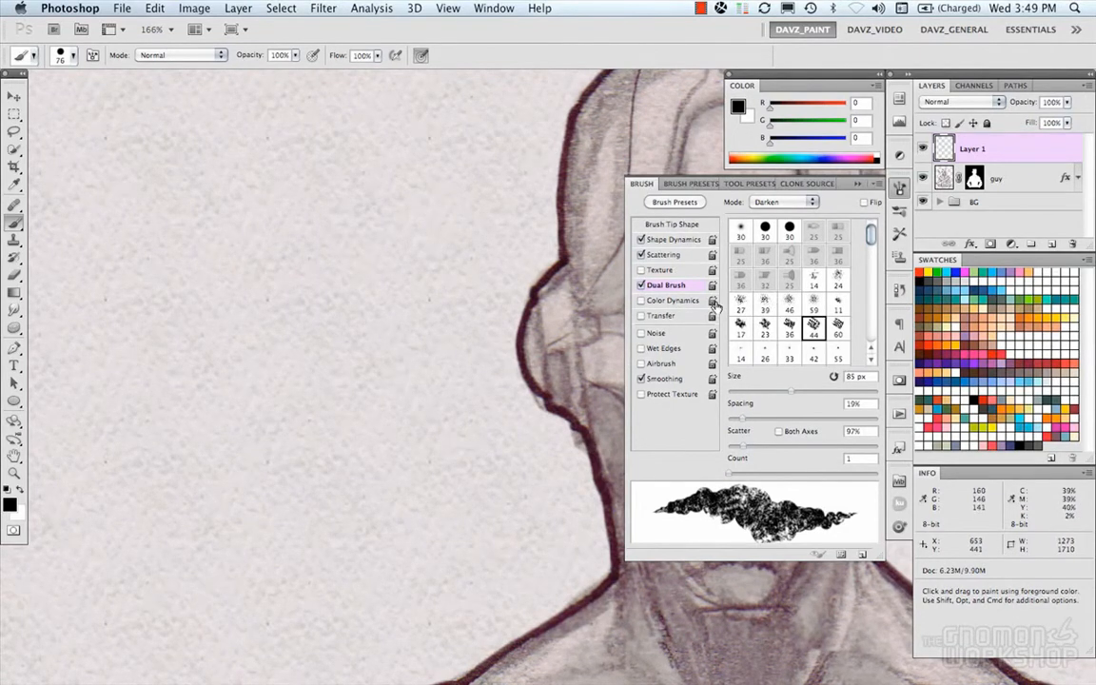
- Enable Color Dynamics and choose a dark blue foreground swatch (RGB 33, 65, 116), undoing the test stroke
{"action": "left_click", "coordinate": [669, 301]}
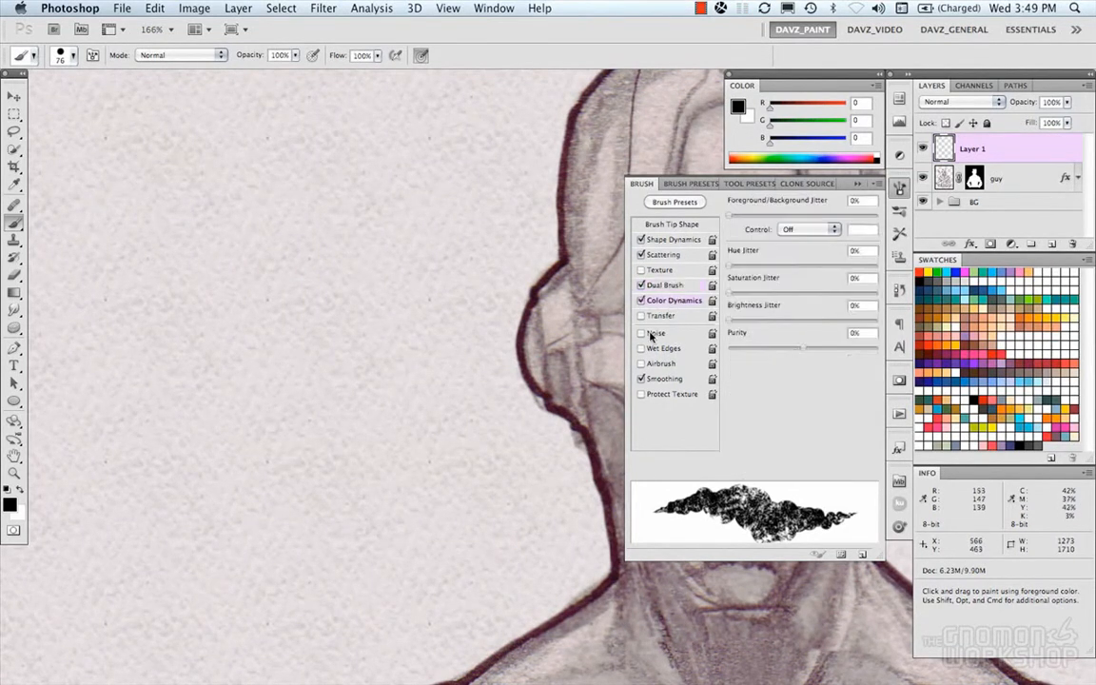
{"action": "left_click", "coordinate": [991, 282]}
{"action": "mouse_move", "coordinate": [314, 224]}
{"action": "left_mouse_down"}
{"action": "mouse_move", "coordinate": [292, 328]}
{"action": "mouse_move", "coordinate": [368, 426]}
{"action": "mouse_move", "coordinate": [311, 450]}
{"action": "left_mouse_up"}
{"action": "key", "text": "super+z"}
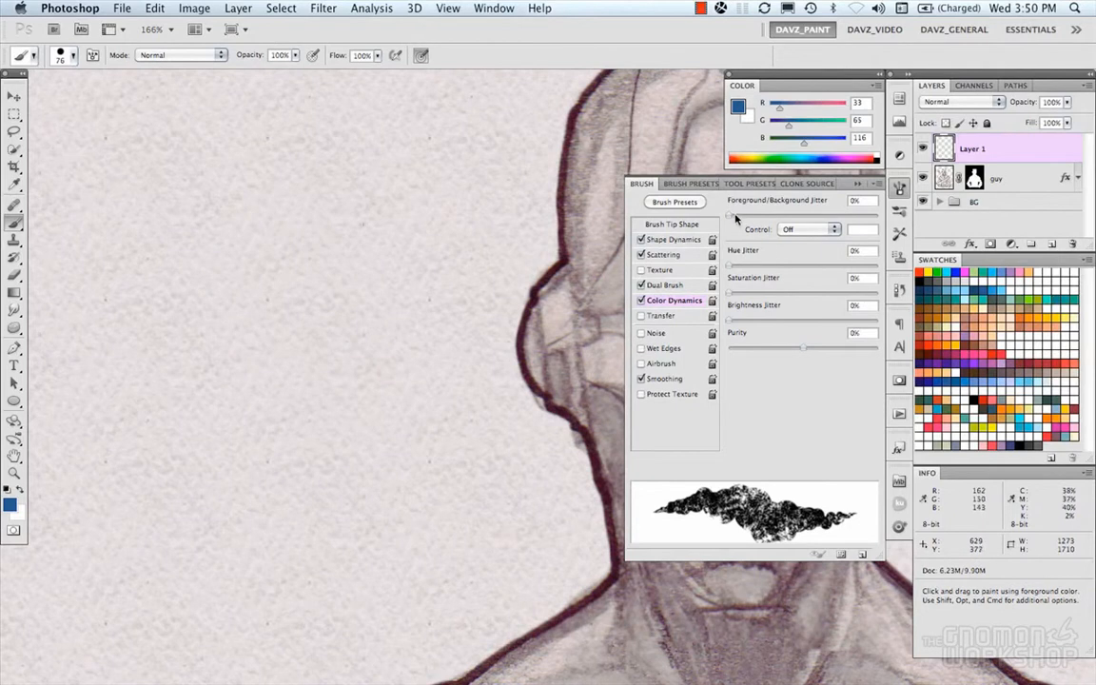
- Set the foreground/background jitter to 22% and paint a blue test stroke beside the head, undoing it
{"action": "left_click_drag", "start_coordinate": [732, 218], "coordinate": [758, 217]}
{"action": "mouse_move", "coordinate": [313, 169]}
{"action": "left_mouse_down"}
{"action": "mouse_move", "coordinate": [330, 305]}
{"action": "mouse_move", "coordinate": [293, 421]}
{"action": "mouse_move", "coordinate": [320, 390]}
{"action": "left_mouse_up"}
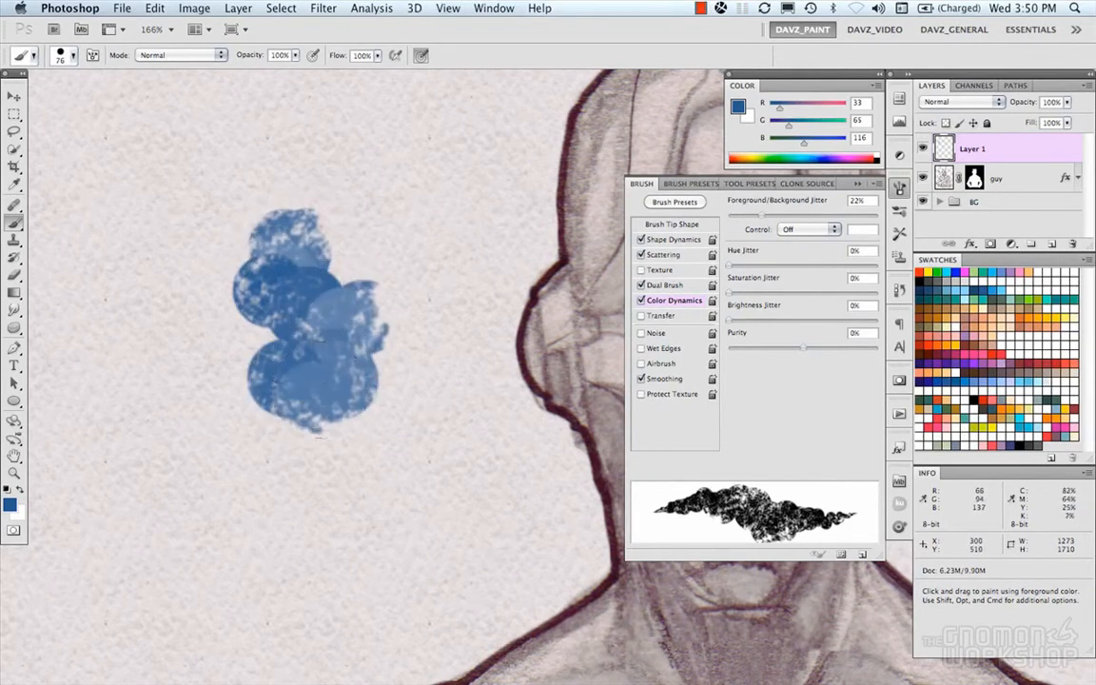
{"action": "key", "text": "super+z"}
- Set the background color to bright green (00ff60) and test the blue-to-green jitter with a stroke, undoing it
{"action": "left_click", "coordinate": [14, 511]}
{"action": "left_click_drag", "start_coordinate": [644, 194], "coordinate": [678, 151]}
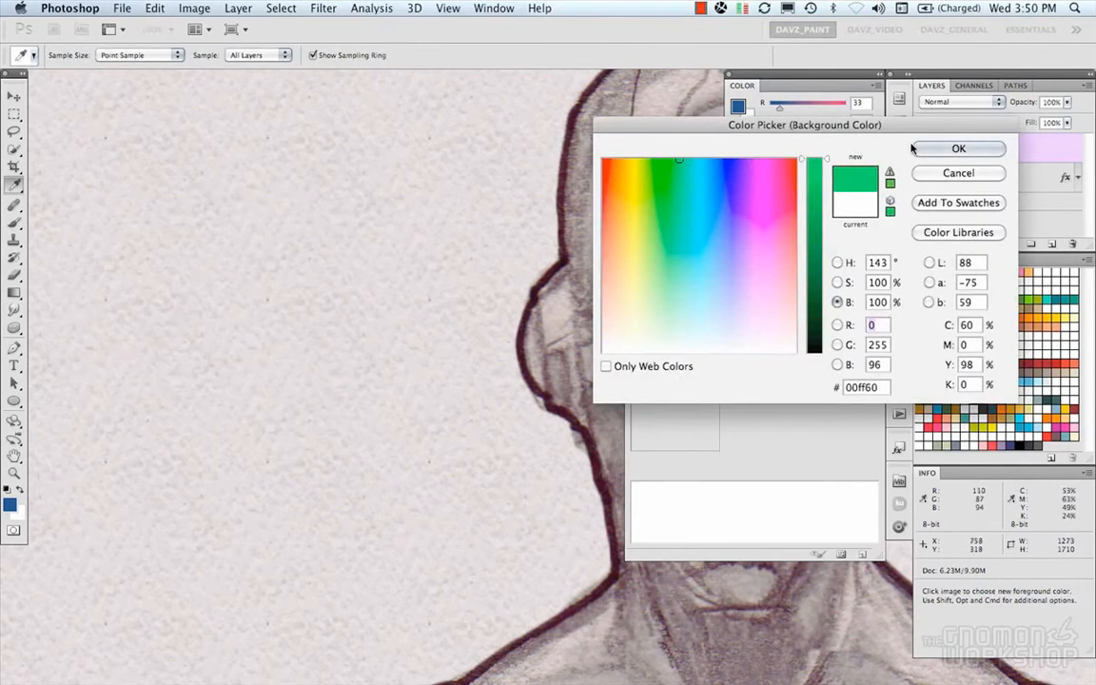
{"action": "left_click", "coordinate": [958, 148]}
{"action": "mouse_move", "coordinate": [224, 357]}
{"action": "left_mouse_down"}
{"action": "mouse_move", "coordinate": [240, 242]}
{"action": "mouse_move", "coordinate": [342, 366]}
{"action": "mouse_move", "coordinate": [366, 368]}
{"action": "left_mouse_up"}
{"action": "key", "text": "super+z"}
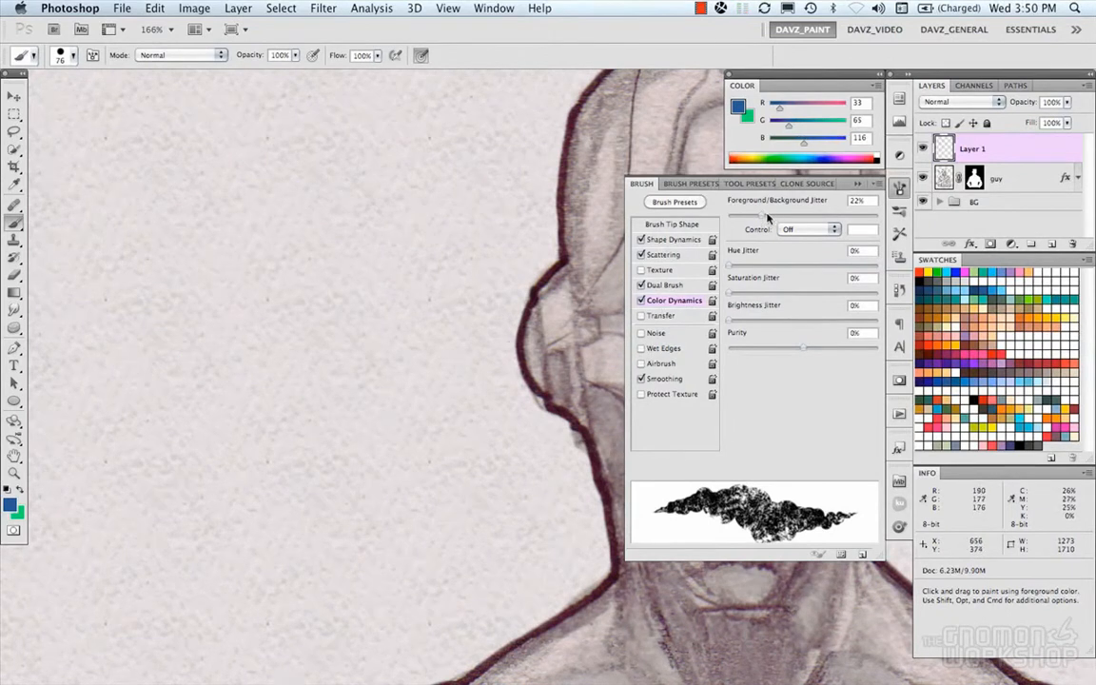
- Test the foreground/background jitter at 100% with an undone stroke and return the jitter to 0%
{"action": "mouse_move", "coordinate": [286, 238]}
{"action": "left_mouse_down"}
{"action": "mouse_move", "coordinate": [305, 257]}
{"action": "mouse_move", "coordinate": [335, 431]}
{"action": "mouse_move", "coordinate": [209, 447]}
{"action": "mouse_move", "coordinate": [336, 390]}
{"action": "left_mouse_up"}
{"action": "key", "text": "super+z"}
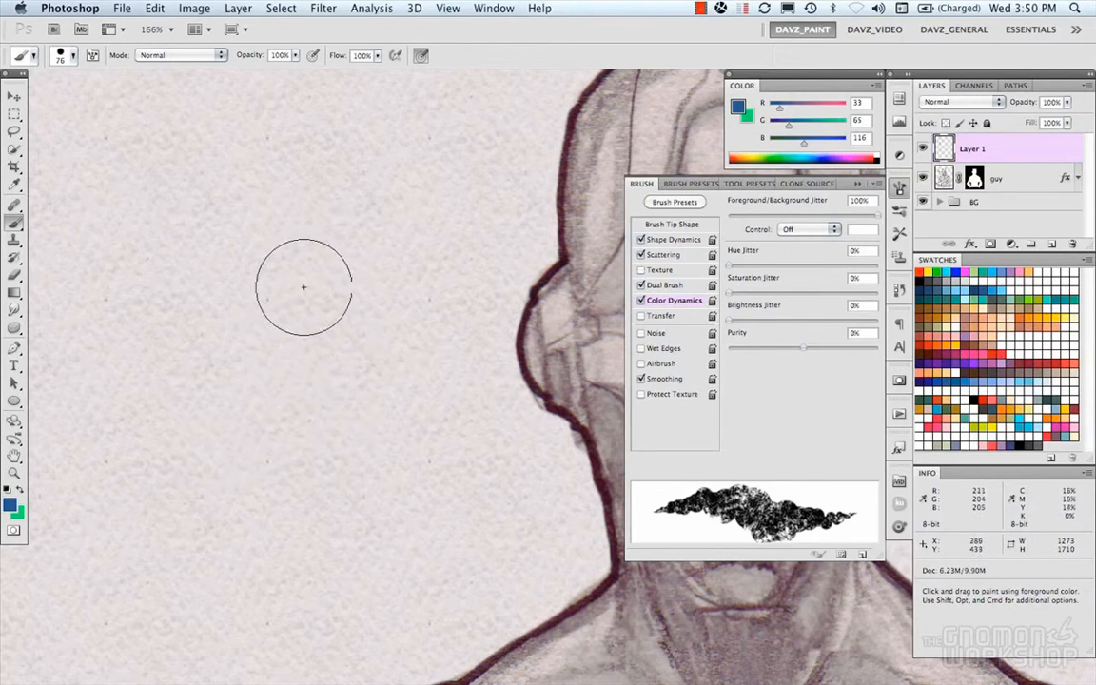
{"action": "left_click_drag", "start_coordinate": [752, 218], "coordinate": [723, 216]}
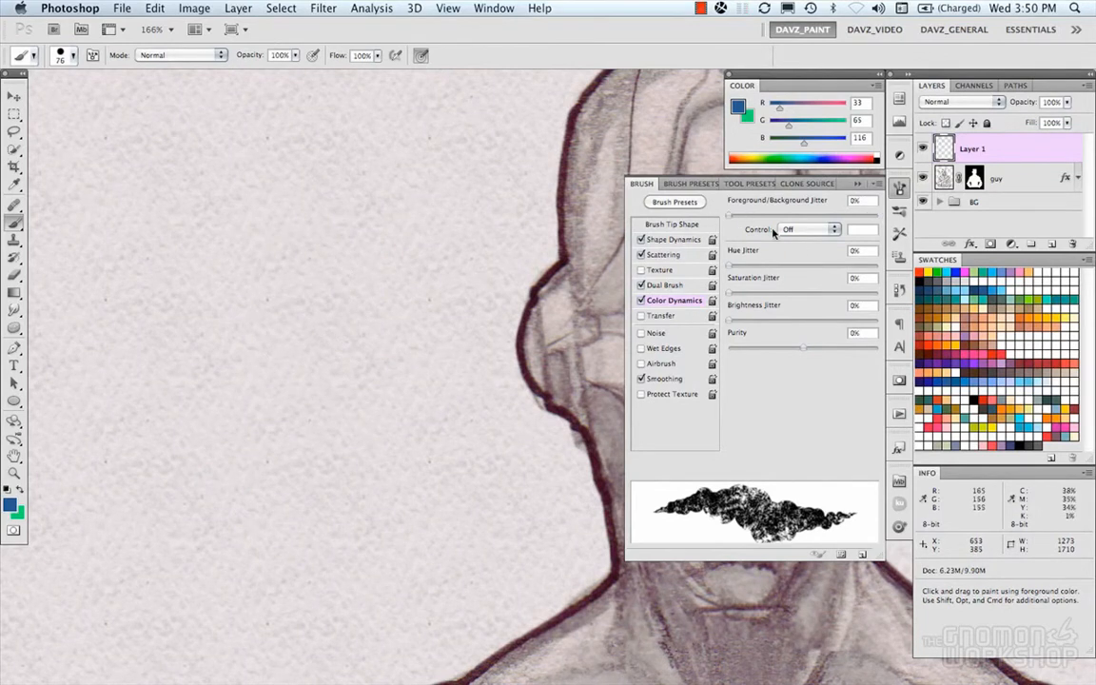
- Set the hue jitter to 29% with the foreground/background control Off, undoing the test strokes beside the head
{"action": "left_click", "coordinate": [804, 229]}
{"action": "left_click", "coordinate": [797, 224]}
{"action": "mouse_move", "coordinate": [299, 257]}
{"action": "left_mouse_down"}
{"action": "mouse_move", "coordinate": [342, 385]}
{"action": "mouse_move", "coordinate": [313, 453]}
{"action": "mouse_move", "coordinate": [319, 426]}
{"action": "left_mouse_up"}
{"action": "key", "text": "super+z"}
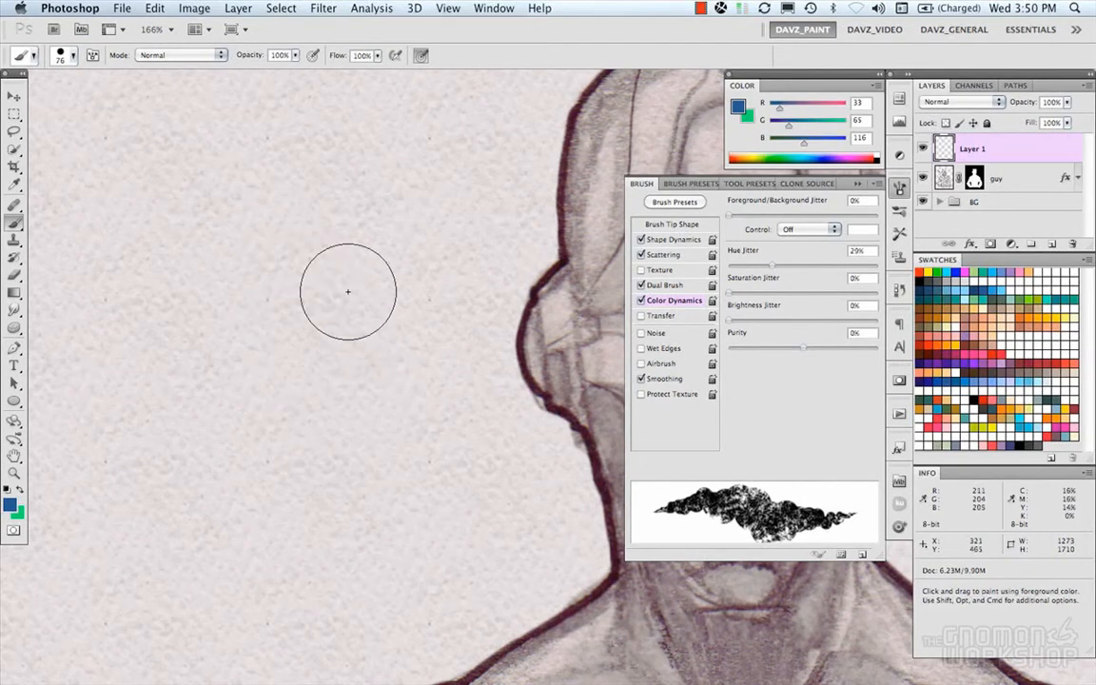
{"action": "mouse_move", "coordinate": [288, 198]}
{"action": "left_mouse_down"}
{"action": "mouse_move", "coordinate": [293, 257]}
{"action": "mouse_move", "coordinate": [246, 305]}
{"action": "mouse_move", "coordinate": [238, 357]}
{"action": "mouse_move", "coordinate": [237, 445]}
{"action": "mouse_move", "coordinate": [270, 459]}
{"action": "left_mouse_up"}
{"action": "key", "text": "super+z"}
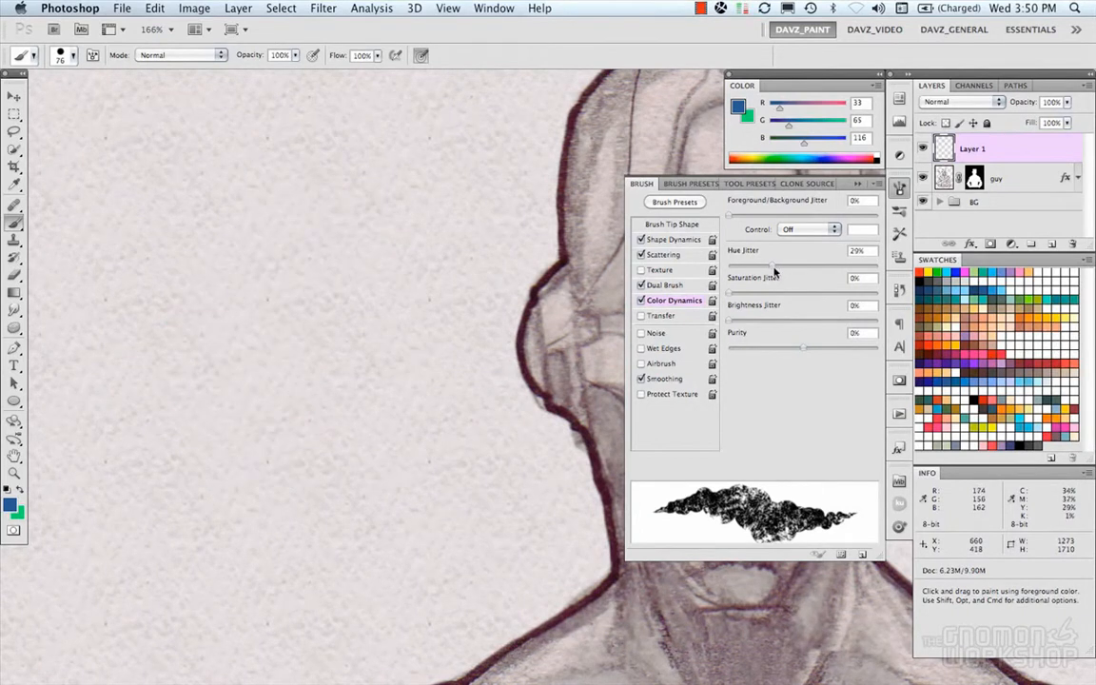
- Set the hue jitter to 3% and the saturation jitter to 57%, painting test strokes and undoing each one
{"action": "mouse_move", "coordinate": [286, 276]}
{"action": "left_mouse_down"}
{"action": "mouse_move", "coordinate": [265, 330]}
{"action": "mouse_move", "coordinate": [299, 404]}
{"action": "mouse_move", "coordinate": [286, 418]}
{"action": "left_mouse_up"}
{"action": "key", "text": "super+z"}
{"action": "mouse_move", "coordinate": [232, 228]}
{"action": "left_mouse_down"}
{"action": "mouse_move", "coordinate": [260, 282]}
{"action": "mouse_move", "coordinate": [245, 409]}
{"action": "mouse_move", "coordinate": [298, 473]}
{"action": "mouse_move", "coordinate": [360, 300]}
{"action": "mouse_move", "coordinate": [364, 255]}
{"action": "left_mouse_up"}
{"action": "key", "text": "super+z"}
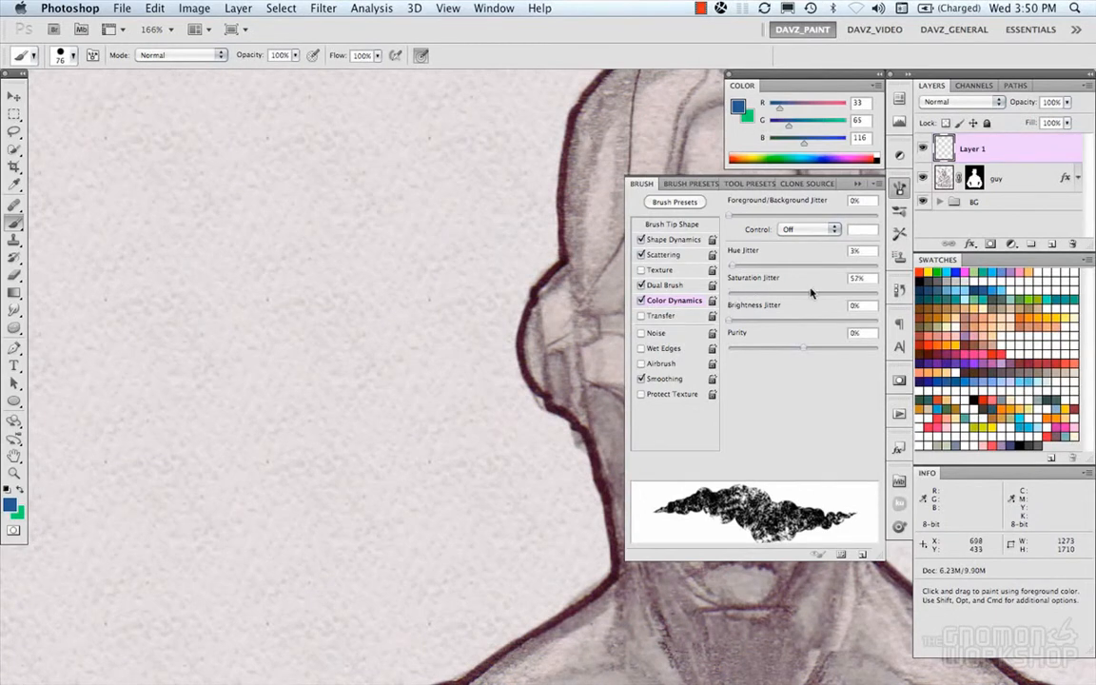
{"action": "mouse_move", "coordinate": [190, 238]}
{"action": "left_mouse_down"}
{"action": "mouse_move", "coordinate": [269, 284]}
{"action": "mouse_move", "coordinate": [301, 452]}
{"action": "mouse_move", "coordinate": [380, 380]}
{"action": "mouse_move", "coordinate": [398, 285]}
{"action": "left_mouse_up"}
{"action": "key", "text": "super+z"}
- Set the saturation jitter to 1% and the brightness jitter to 84%, undoing the test stroke painted for each
{"action": "left_click_drag", "start_coordinate": [811, 300], "coordinate": [731, 295]}
{"action": "mouse_move", "coordinate": [222, 276]}
{"action": "left_mouse_down"}
{"action": "mouse_move", "coordinate": [252, 399]}
{"action": "mouse_move", "coordinate": [304, 409]}
{"action": "left_mouse_up"}
{"action": "key", "text": "super+z"}
{"action": "left_click_drag", "start_coordinate": [853, 325], "coordinate": [852, 325]}
{"action": "mouse_move", "coordinate": [179, 269]}
{"action": "left_mouse_down"}
{"action": "mouse_move", "coordinate": [384, 482]}
{"action": "mouse_move", "coordinate": [192, 402]}
{"action": "mouse_move", "coordinate": [342, 245]}
{"action": "mouse_move", "coordinate": [416, 269]}
{"action": "mouse_move", "coordinate": [337, 336]}
{"action": "left_mouse_up"}
{"action": "key", "text": "super+z"}
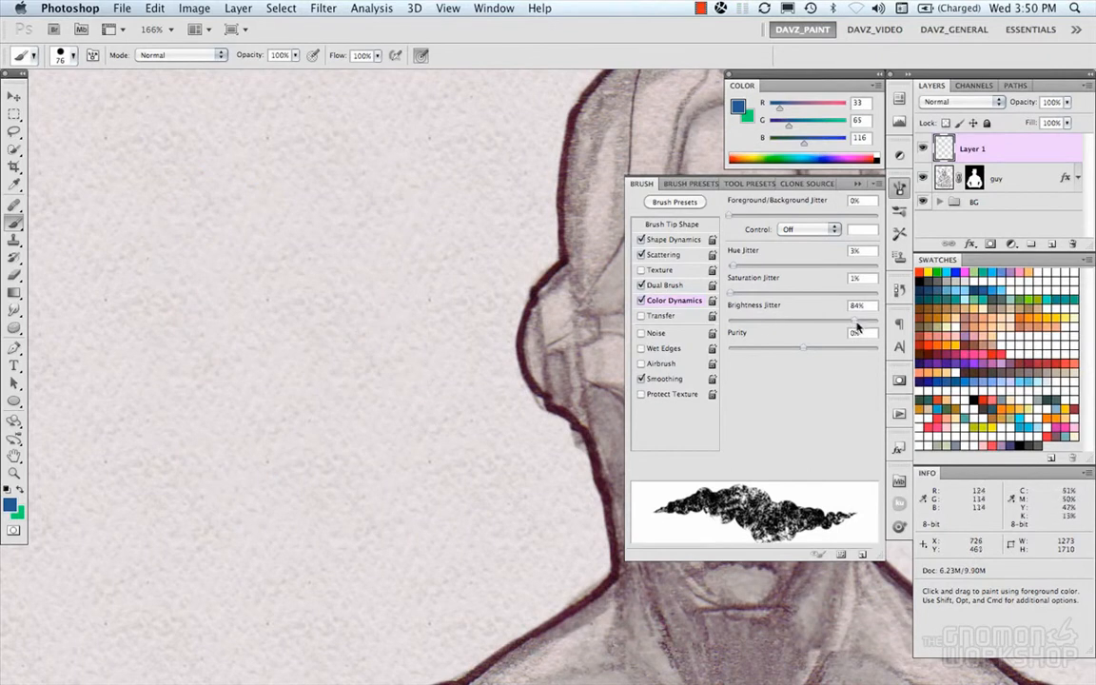
- Set the brightness jitter to 1% and compare strokes at high, -57% and intermediate purity values, clearing the strokes from Layer 1
{"action": "left_click_drag", "start_coordinate": [811, 352], "coordinate": [875, 350]}
{"action": "mouse_move", "coordinate": [190, 224]}
{"action": "left_mouse_down"}
{"action": "mouse_move", "coordinate": [257, 282]}
{"action": "mouse_move", "coordinate": [244, 371]}
{"action": "mouse_move", "coordinate": [282, 426]}
{"action": "left_mouse_up"}
{"action": "left_click_drag", "start_coordinate": [788, 349], "coordinate": [761, 348]}
{"action": "mouse_move", "coordinate": [305, 252]}
{"action": "left_mouse_down"}
{"action": "mouse_move", "coordinate": [345, 334]}
{"action": "mouse_move", "coordinate": [362, 403]}
{"action": "left_mouse_up"}
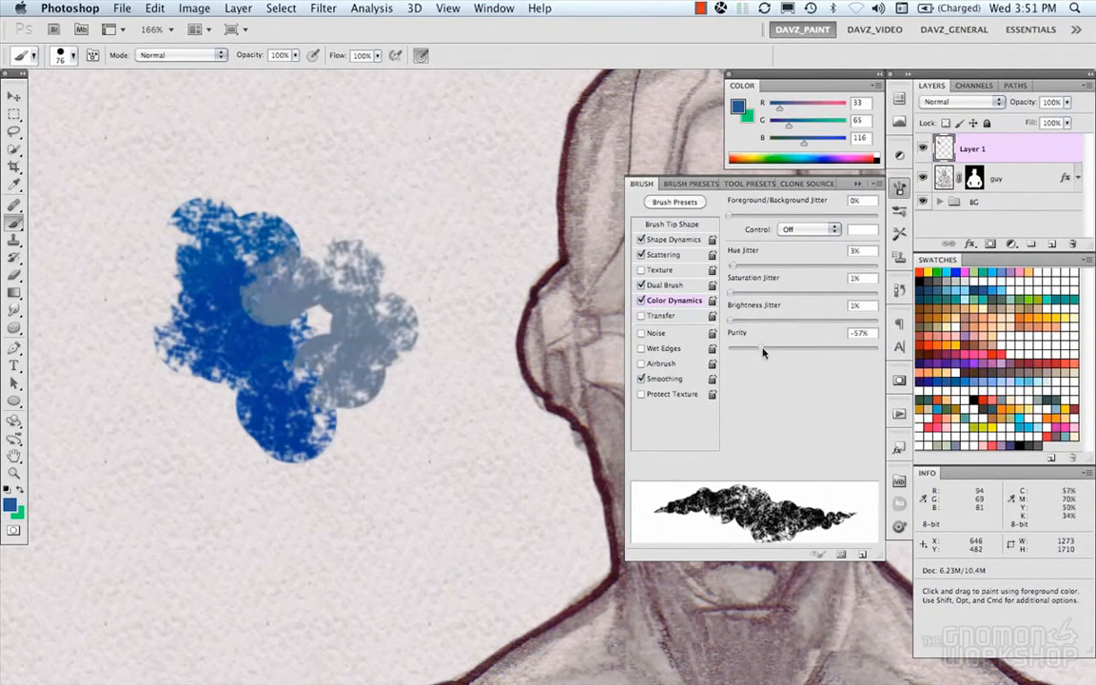
{"action": "left_click_drag", "start_coordinate": [788, 352], "coordinate": [791, 350]}
{"action": "mouse_move", "coordinate": [300, 257]}
{"action": "left_mouse_down"}
{"action": "mouse_move", "coordinate": [386, 400]}
{"action": "mouse_move", "coordinate": [371, 433]}
{"action": "mouse_move", "coordinate": [380, 428]}
{"action": "left_mouse_up"}
{"action": "key", "text": "BackSpace"}
- Enable the Transfer settings for the brush
{"action": "left_click", "coordinate": [663, 316]}
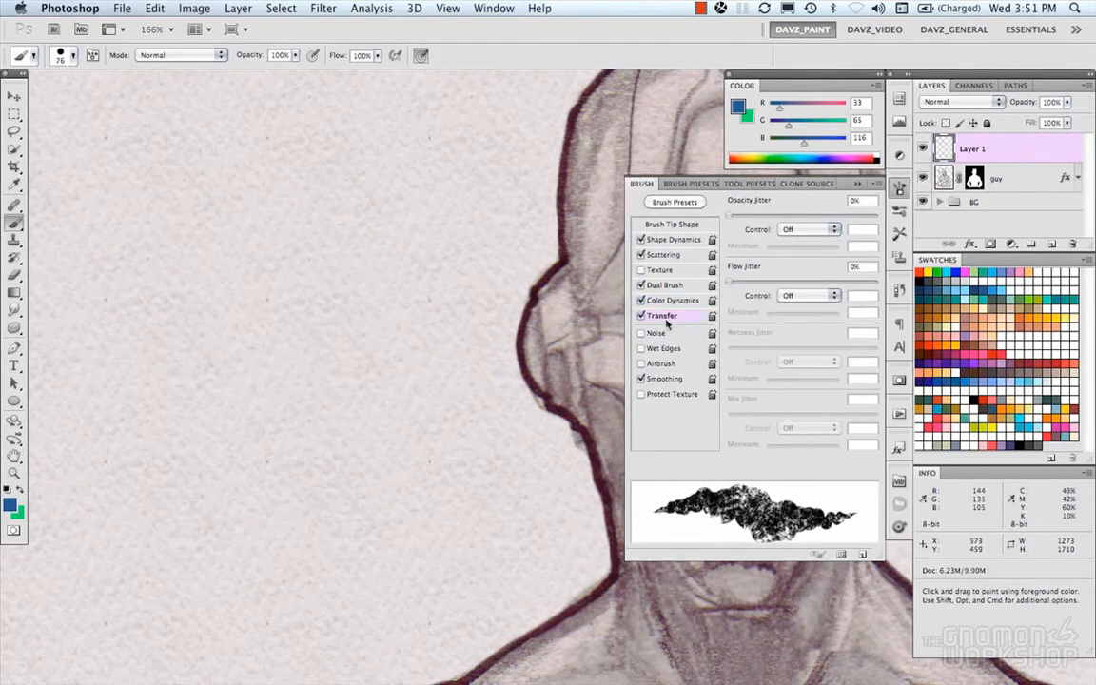
- Compare test strokes with the opacity jitter at 22% and 62%, then undo the painted strokes
{"action": "left_click_drag", "start_coordinate": [729, 215], "coordinate": [755, 215]}
{"action": "mouse_move", "coordinate": [227, 228]}
{"action": "left_mouse_down"}
{"action": "mouse_move", "coordinate": [275, 242]}
{"action": "mouse_move", "coordinate": [257, 309]}
{"action": "mouse_move", "coordinate": [363, 361]}
{"action": "mouse_move", "coordinate": [371, 395]}
{"action": "left_mouse_up"}
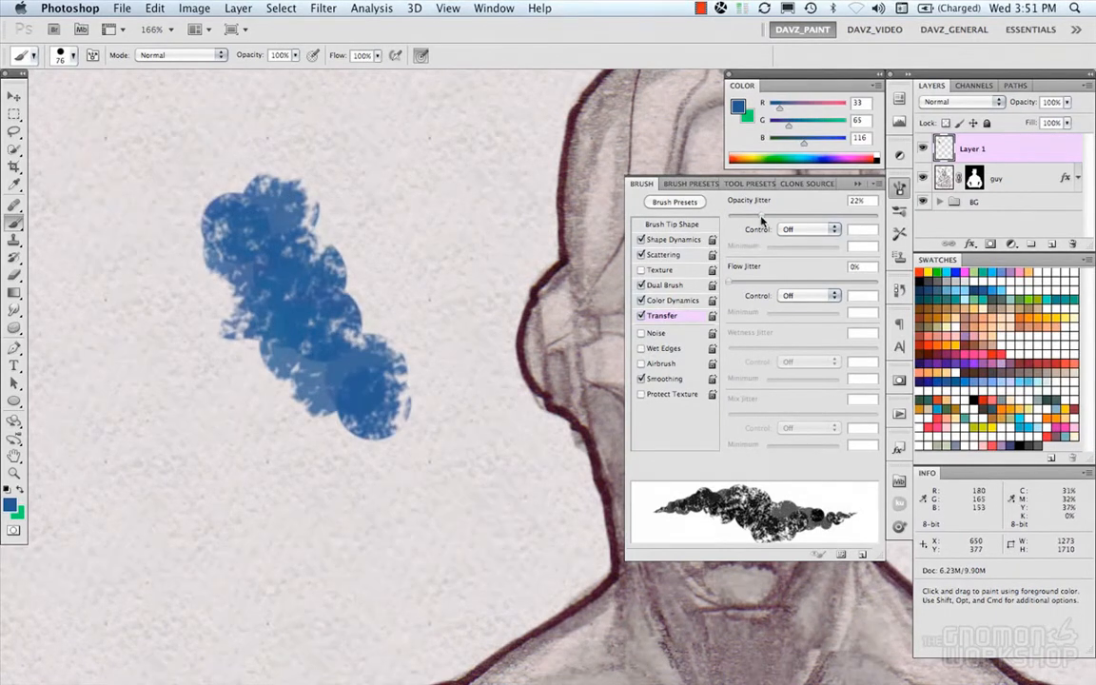
{"action": "left_click_drag", "start_coordinate": [761, 215], "coordinate": [819, 215]}
{"action": "mouse_move", "coordinate": [378, 213]}
{"action": "left_mouse_down"}
{"action": "mouse_move", "coordinate": [361, 308]}
{"action": "mouse_move", "coordinate": [346, 365]}
{"action": "mouse_move", "coordinate": [288, 388]}
{"action": "mouse_move", "coordinate": [257, 440]}
{"action": "mouse_move", "coordinate": [209, 445]}
{"action": "mouse_move", "coordinate": [231, 492]}
{"action": "mouse_move", "coordinate": [368, 439]}
{"action": "mouse_move", "coordinate": [440, 473]}
{"action": "mouse_move", "coordinate": [435, 367]}
{"action": "mouse_move", "coordinate": [279, 326]}
{"action": "mouse_move", "coordinate": [228, 226]}
{"action": "mouse_move", "coordinate": [330, 255]}
{"action": "mouse_move", "coordinate": [400, 345]}
{"action": "mouse_move", "coordinate": [399, 399]}
{"action": "mouse_move", "coordinate": [279, 433]}
{"action": "mouse_move", "coordinate": [220, 325]}
{"action": "mouse_move", "coordinate": [170, 349]}
{"action": "mouse_move", "coordinate": [174, 419]}
{"action": "mouse_move", "coordinate": [211, 511]}
{"action": "mouse_move", "coordinate": [387, 542]}
{"action": "mouse_move", "coordinate": [422, 478]}
{"action": "mouse_move", "coordinate": [444, 353]}
{"action": "mouse_move", "coordinate": [419, 226]}
{"action": "mouse_move", "coordinate": [310, 200]}
{"action": "mouse_move", "coordinate": [239, 217]}
{"action": "left_mouse_up"}
{"action": "key", "text": "super+z"}
{"action": "key", "text": "super+z"}
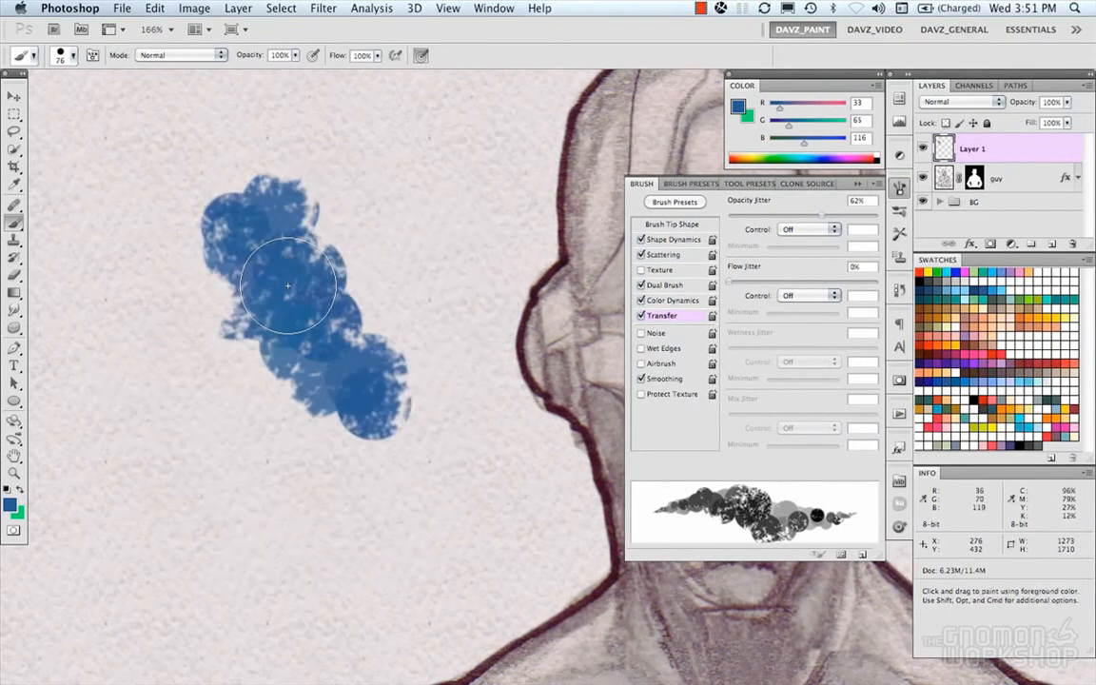
{"action": "key", "text": "super+alt+z"}
- Set the flow jitter to 45%, paint test strokes and clear them from Layer 1
{"action": "left_click_drag", "start_coordinate": [730, 282], "coordinate": [792, 279]}
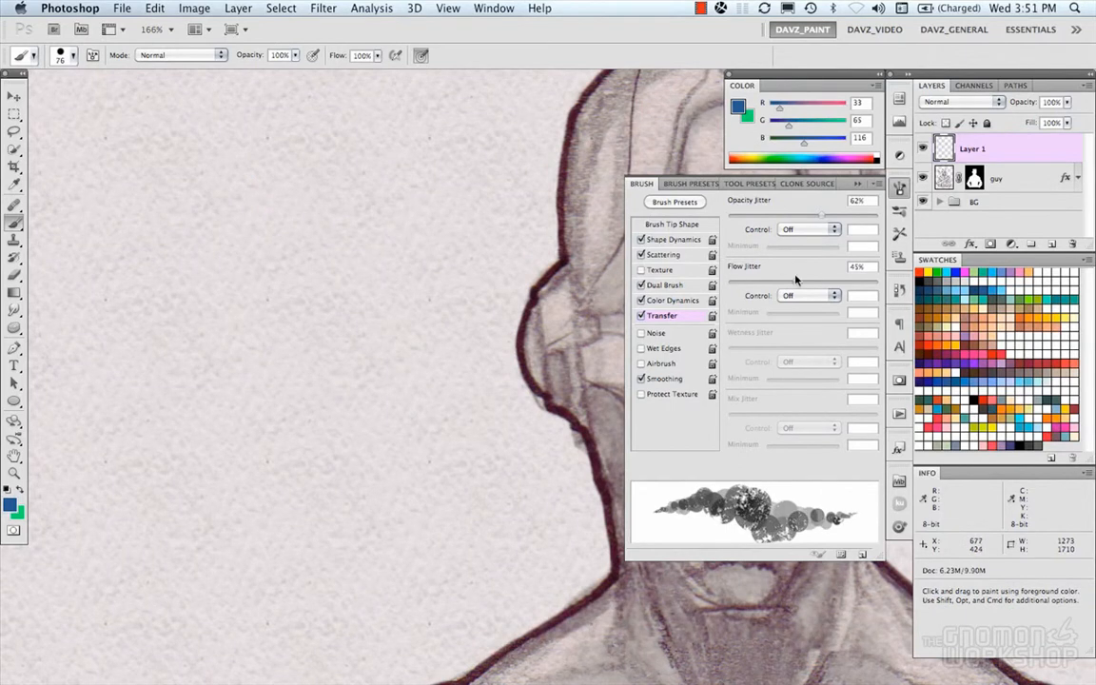
{"action": "left_click_drag", "start_coordinate": [152, 170], "coordinate": [196, 168]}
{"action": "mouse_move", "coordinate": [192, 343]}
{"action": "left_mouse_down"}
{"action": "mouse_move", "coordinate": [340, 330]}
{"action": "mouse_move", "coordinate": [345, 426]}
{"action": "mouse_move", "coordinate": [401, 410]}
{"action": "mouse_move", "coordinate": [333, 206]}
{"action": "mouse_move", "coordinate": [396, 302]}
{"action": "mouse_move", "coordinate": [378, 467]}
{"action": "mouse_move", "coordinate": [331, 482]}
{"action": "mouse_move", "coordinate": [254, 392]}
{"action": "mouse_move", "coordinate": [159, 356]}
{"action": "mouse_move", "coordinate": [196, 420]}
{"action": "left_mouse_up"}
{"action": "key", "text": "super+a"}
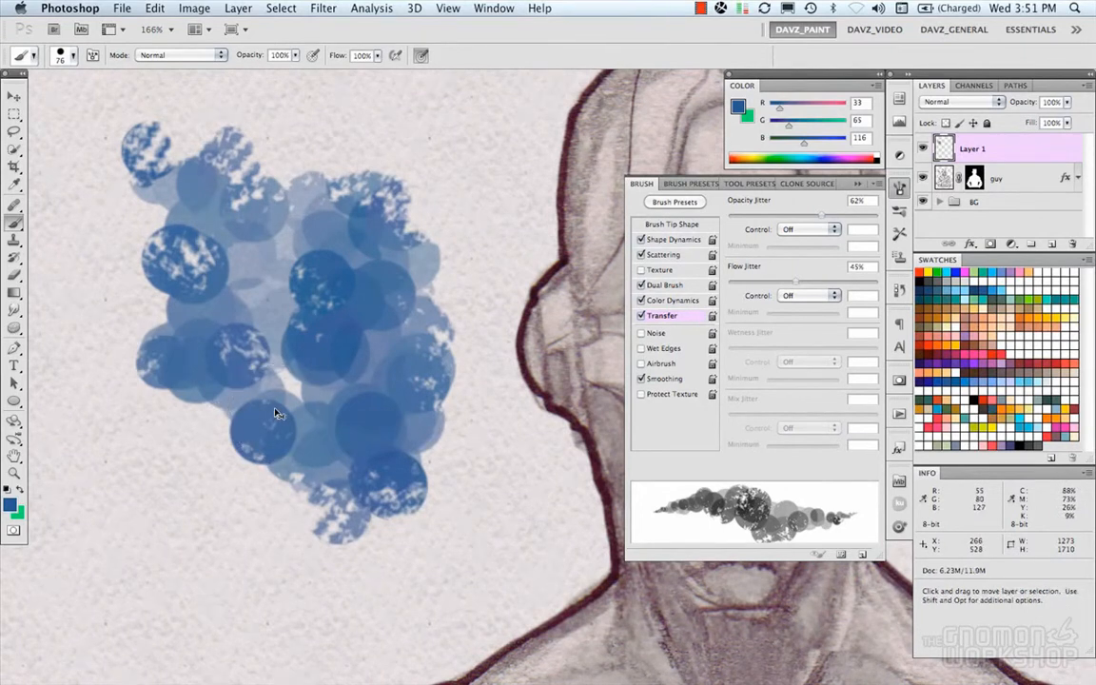
{"action": "key", "text": "Delete"}
{"action": "key", "text": "super+d"}
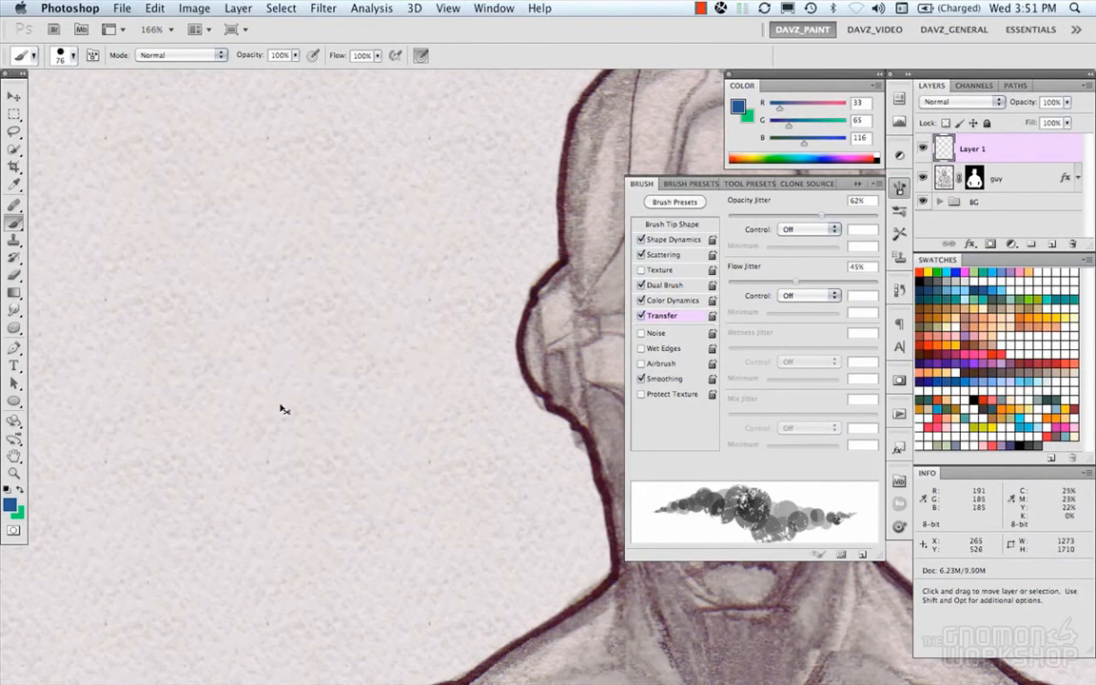
- Turn off Transfer and turn on Noise for the brush, paint a diagonal test stroke and undo it
{"action": "left_click", "coordinate": [643, 317]}
{"action": "left_click", "coordinate": [642, 333]}
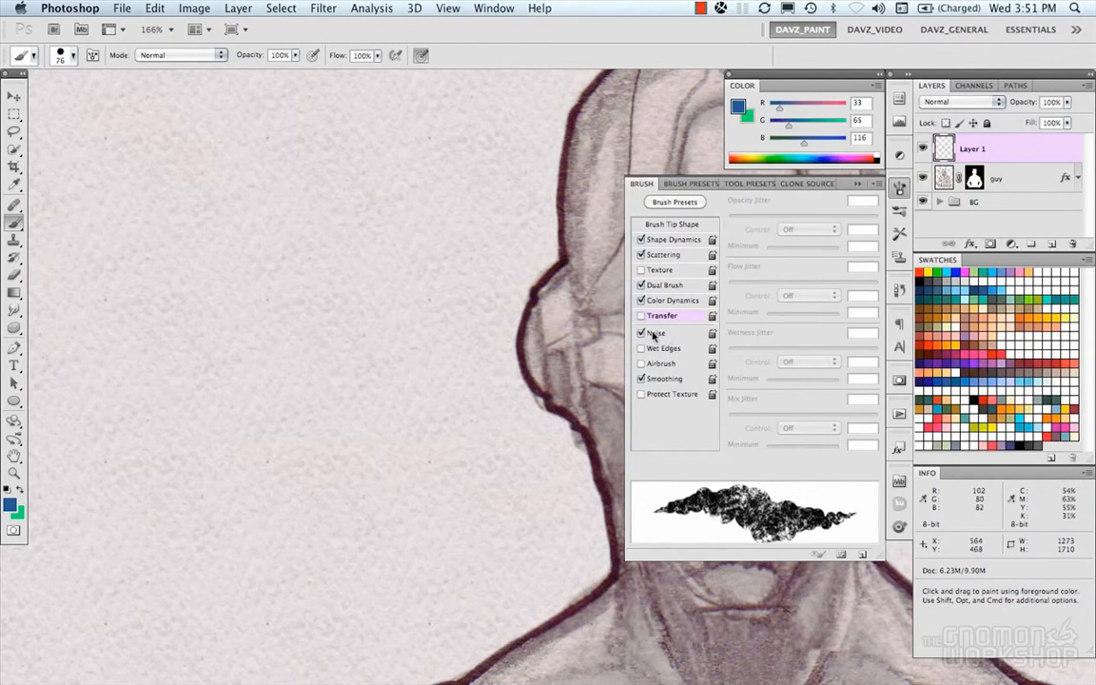
{"action": "mouse_move", "coordinate": [215, 331]}
{"action": "left_mouse_down"}
{"action": "mouse_move", "coordinate": [265, 295]}
{"action": "mouse_move", "coordinate": [307, 408]}
{"action": "mouse_move", "coordinate": [361, 420]}
{"action": "left_mouse_up"}
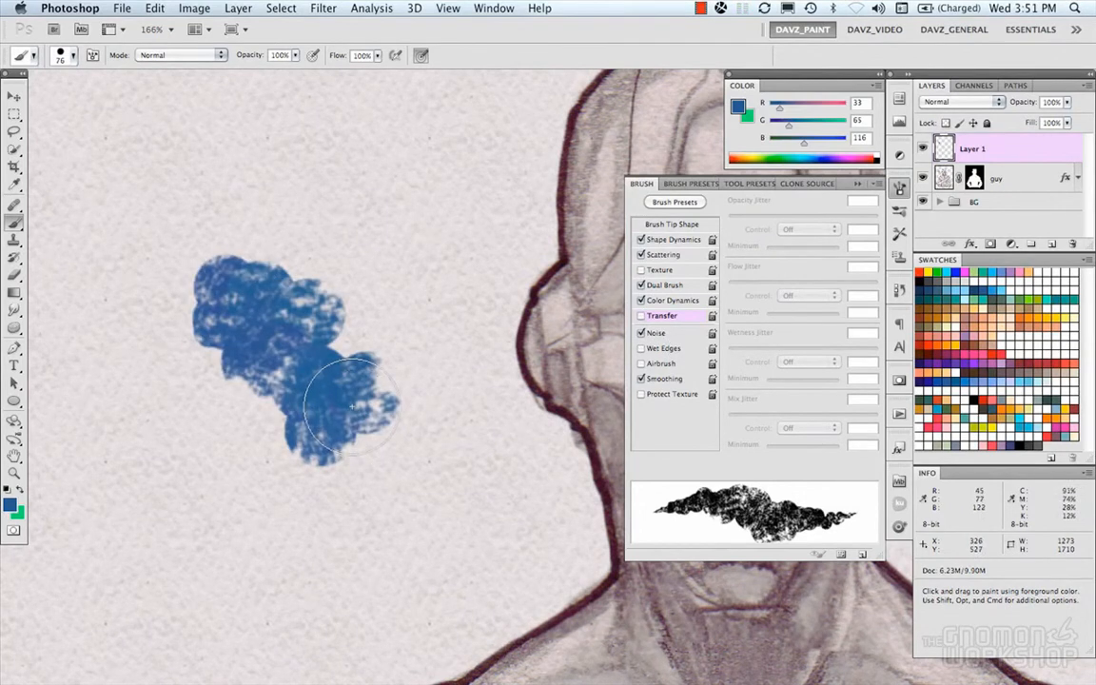
{"action": "key", "text": "super+z"}
- Enable Wet Edges and paint overlapping blue strokes with a purple stroke across them
{"action": "left_click", "coordinate": [641, 349]}
{"action": "mouse_move", "coordinate": [152, 272]}
{"action": "left_mouse_down"}
{"action": "mouse_move", "coordinate": [188, 317]}
{"action": "mouse_move", "coordinate": [313, 318]}
{"action": "mouse_move", "coordinate": [313, 247]}
{"action": "mouse_move", "coordinate": [400, 285]}
{"action": "mouse_move", "coordinate": [279, 401]}
{"action": "mouse_move", "coordinate": [287, 466]}
{"action": "mouse_move", "coordinate": [461, 446]}
{"action": "mouse_move", "coordinate": [196, 489]}
{"action": "mouse_move", "coordinate": [190, 518]}
{"action": "left_mouse_up"}
{"action": "left_click_drag", "start_coordinate": [377, 400], "coordinate": [372, 386]}
{"action": "mouse_move", "coordinate": [351, 301]}
{"action": "left_mouse_down"}
{"action": "mouse_move", "coordinate": [362, 310]}
{"action": "mouse_move", "coordinate": [453, 264]}
{"action": "mouse_move", "coordinate": [453, 219]}
{"action": "mouse_move", "coordinate": [291, 262]}
{"action": "mouse_move", "coordinate": [319, 266]}
{"action": "mouse_move", "coordinate": [295, 342]}
{"action": "mouse_move", "coordinate": [335, 416]}
{"action": "mouse_move", "coordinate": [402, 472]}
{"action": "left_mouse_up"}
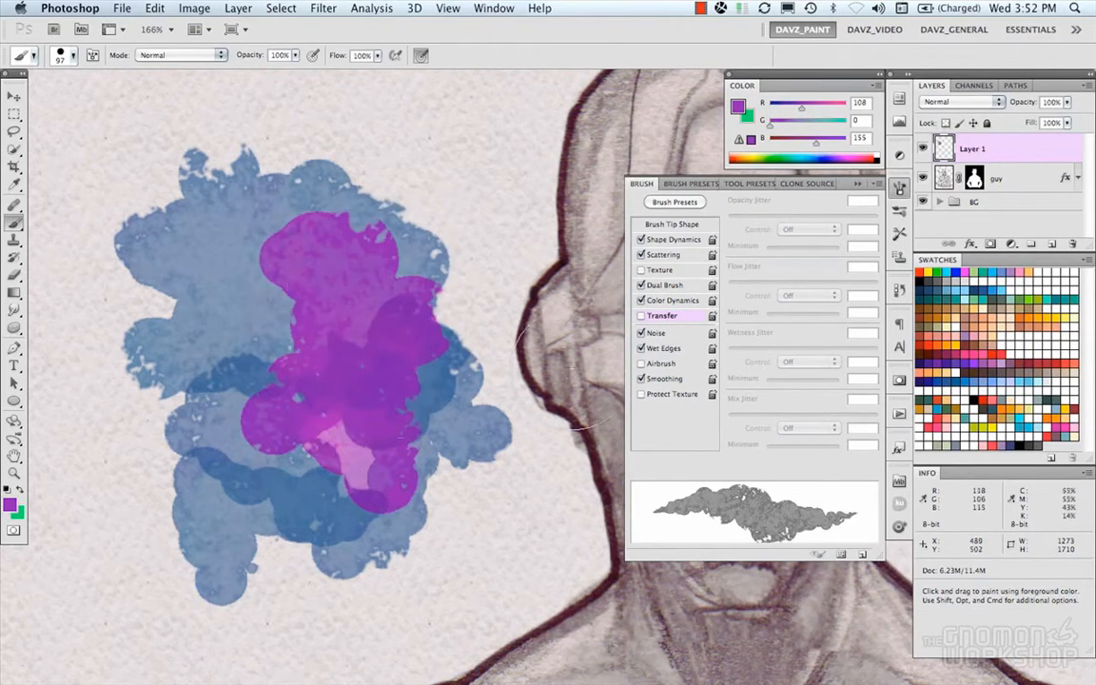
- Replace Wet Edges with Airbrush and paint purple strokes over the upper blue area and beside its lower edge
{"action": "left_click", "coordinate": [643, 349]}
{"action": "left_click", "coordinate": [653, 364]}
{"action": "mouse_move", "coordinate": [266, 276]}
{"action": "left_mouse_down"}
{"action": "mouse_move", "coordinate": [379, 196]}
{"action": "mouse_move", "coordinate": [336, 163]}
{"action": "mouse_move", "coordinate": [361, 196]}
{"action": "left_mouse_up"}
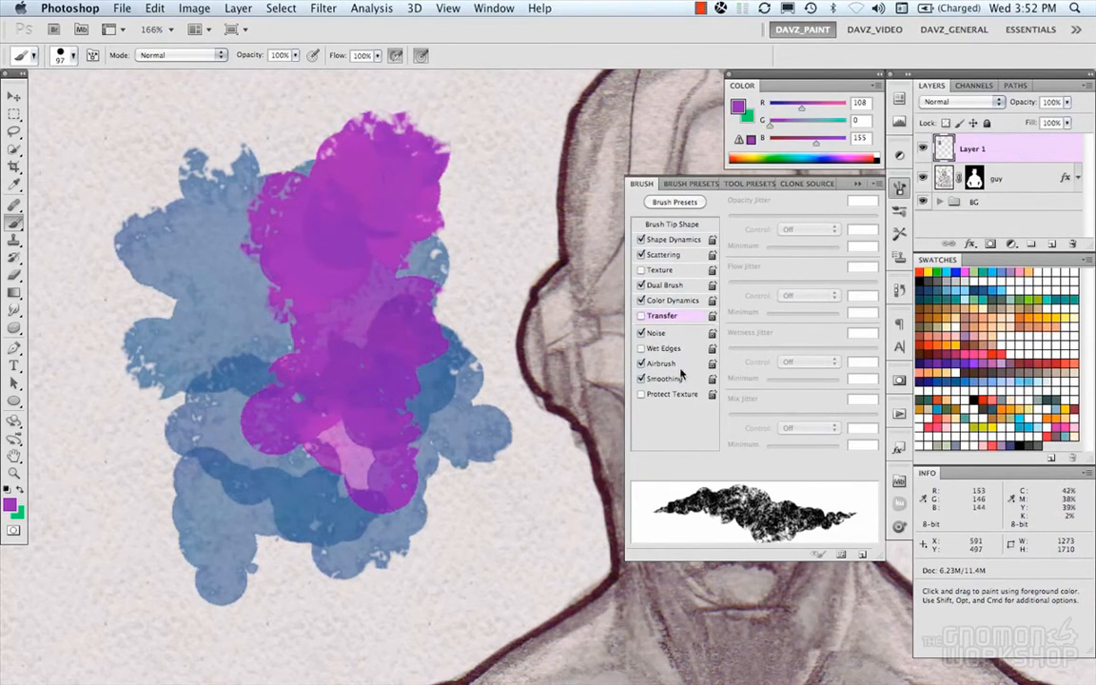
{"action": "left_click", "coordinate": [136, 466]}
{"action": "mouse_move", "coordinate": [136, 467]}
{"action": "left_mouse_down"}
{"action": "mouse_move", "coordinate": [154, 487]}
{"action": "mouse_move", "coordinate": [145, 381]}
{"action": "left_mouse_up"}
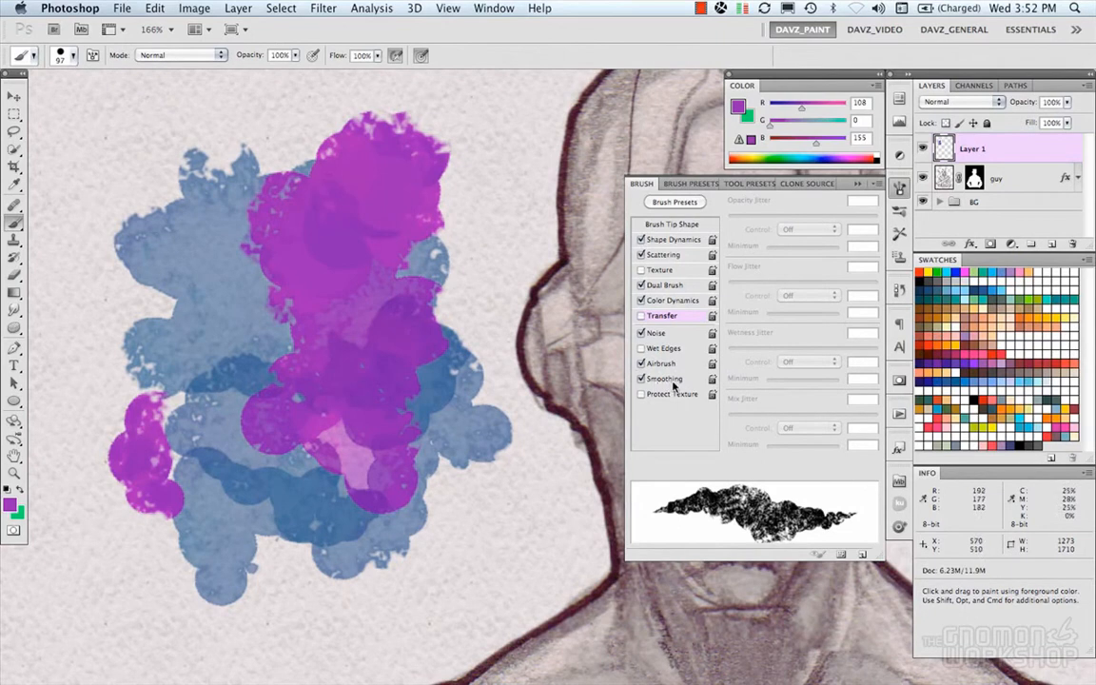
- Enable Protect Texture and paint several purple test strokes over the blue area, undoing them
{"action": "mouse_move", "coordinate": [359, 543]}
{"action": "left_mouse_down"}
{"action": "mouse_move", "coordinate": [441, 548]}
{"action": "mouse_move", "coordinate": [452, 512]}
{"action": "mouse_move", "coordinate": [435, 473]}
{"action": "left_mouse_up"}
{"action": "key", "text": "super+z"}
{"action": "left_click_drag", "start_coordinate": [375, 448], "coordinate": [391, 388]}
{"action": "left_click_drag", "start_coordinate": [376, 430], "coordinate": [433, 488]}
{"action": "key", "text": "super+z"}
{"action": "mouse_move", "coordinate": [294, 400]}
{"action": "left_mouse_down"}
{"action": "mouse_move", "coordinate": [338, 420]}
{"action": "mouse_move", "coordinate": [307, 378]}
{"action": "mouse_move", "coordinate": [180, 316]}
{"action": "mouse_move", "coordinate": [228, 175]}
{"action": "mouse_move", "coordinate": [276, 139]}
{"action": "mouse_move", "coordinate": [369, 165]}
{"action": "mouse_move", "coordinate": [433, 304]}
{"action": "left_mouse_up"}
{"action": "key", "text": "super+z"}
{"action": "key", "text": "super+z"}
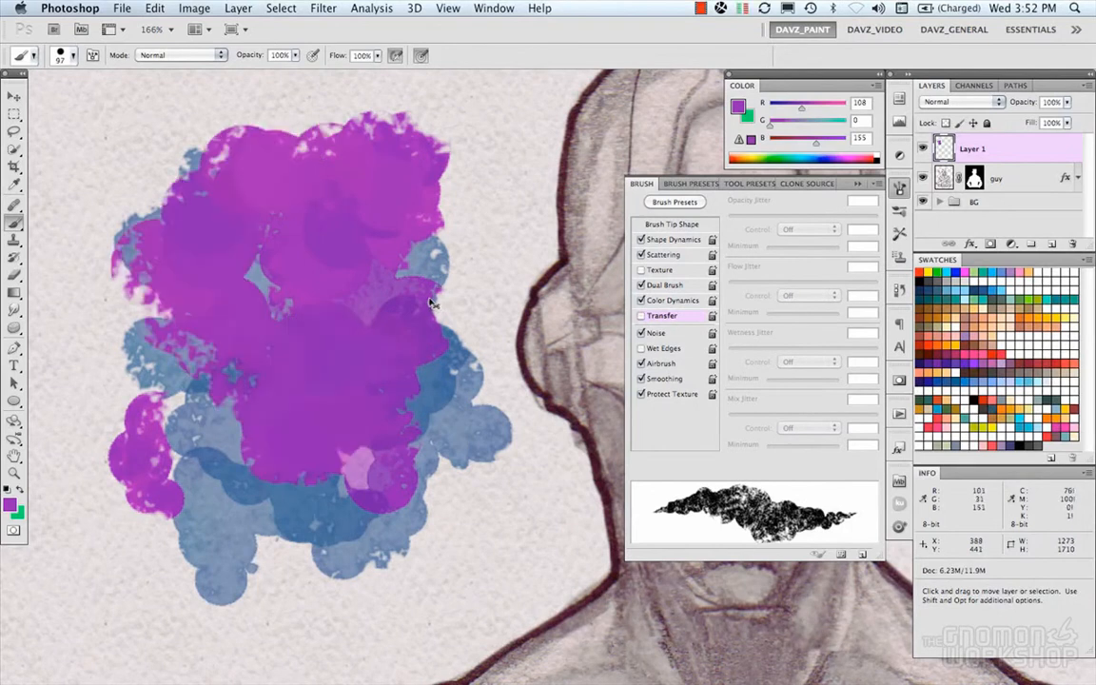
{"action": "key", "text": "super+z"}
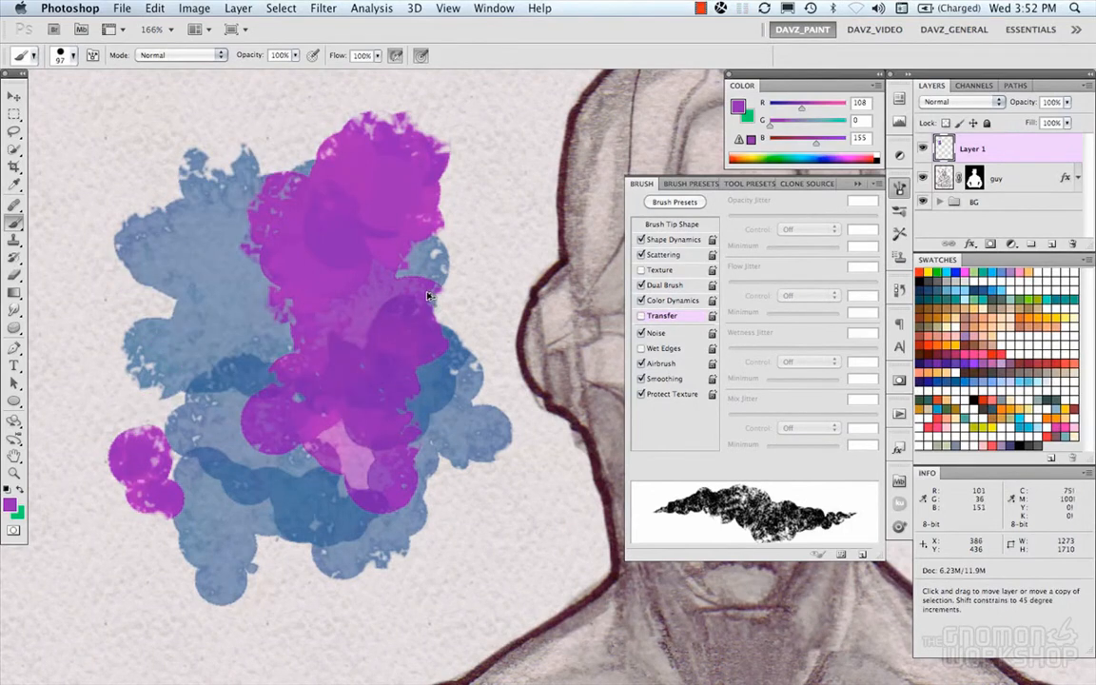
- Step back through the history until the remaining purple strokes are removed from the blue area
{"action": "key", "text": "super+alt+z"}
{"action": "key", "text": "super+alt+z"}
{"action": "key", "text": "super+alt+z"}
{"action": "key", "text": "super+alt+z"}
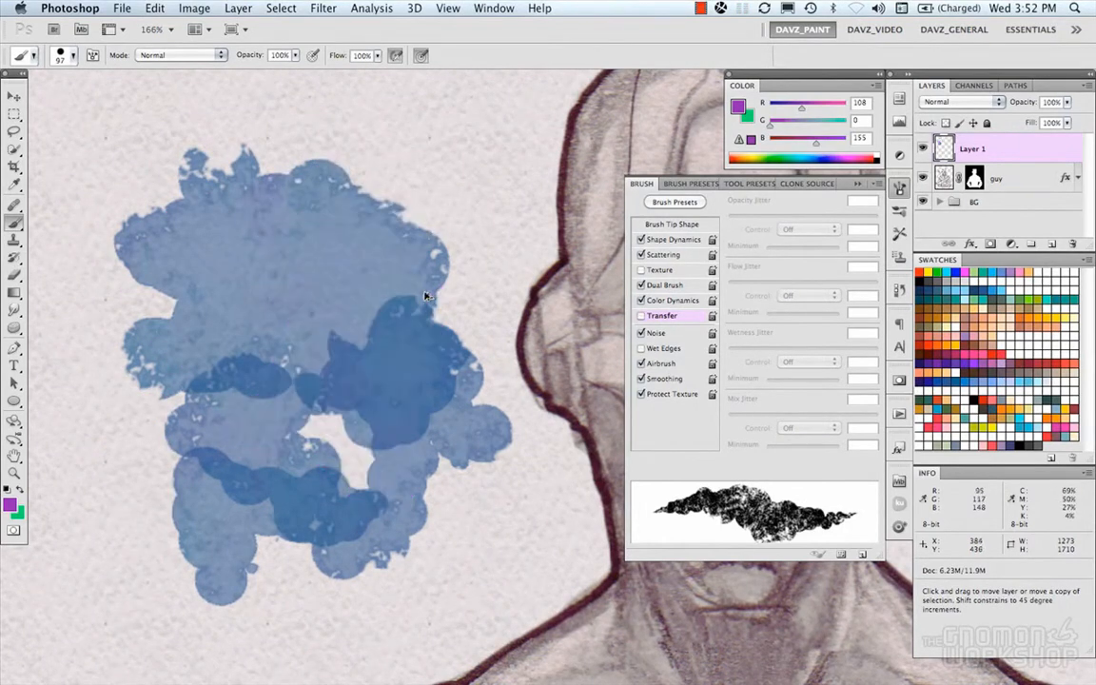
- Paint purple test strokes over the blue area with 50% flow, and set the brush opacity to 70%
{"action": "key", "text": "5"}
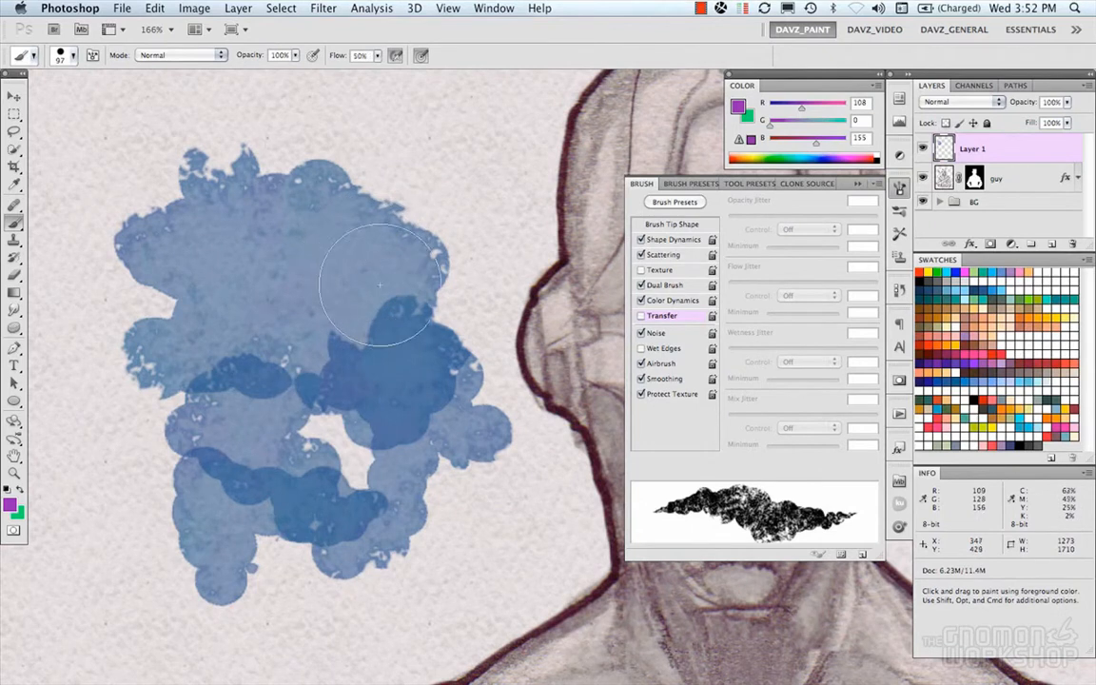
{"action": "left_click_drag", "start_coordinate": [374, 253], "coordinate": [362, 257]}
{"action": "mouse_move", "coordinate": [333, 181]}
{"action": "left_mouse_down"}
{"action": "mouse_move", "coordinate": [375, 233]}
{"action": "mouse_move", "coordinate": [310, 262]}
{"action": "mouse_move", "coordinate": [286, 326]}
{"action": "mouse_move", "coordinate": [291, 356]}
{"action": "left_mouse_up"}
{"action": "left_click", "coordinate": [295, 55]}
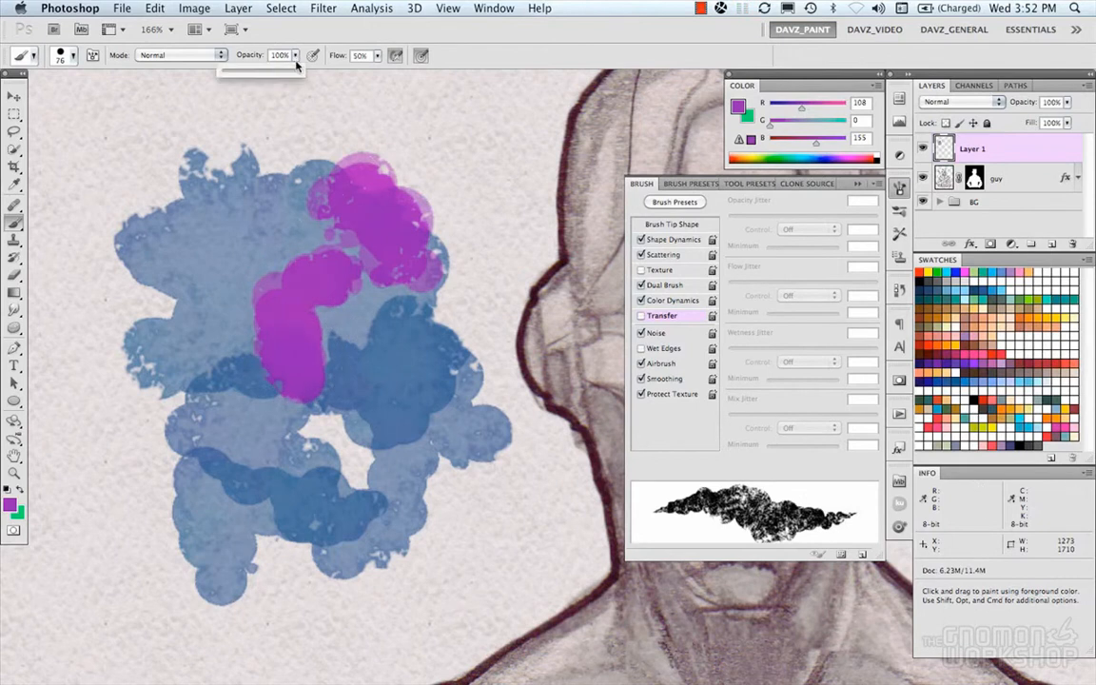
{"action": "mouse_move", "coordinate": [236, 215]}
{"action": "left_mouse_down"}
{"action": "mouse_move", "coordinate": [262, 231]}
{"action": "mouse_move", "coordinate": [282, 171]}
{"action": "mouse_move", "coordinate": [291, 226]}
{"action": "mouse_move", "coordinate": [241, 275]}
{"action": "mouse_move", "coordinate": [217, 342]}
{"action": "mouse_move", "coordinate": [270, 415]}
{"action": "mouse_move", "coordinate": [325, 342]}
{"action": "mouse_move", "coordinate": [381, 340]}
{"action": "mouse_move", "coordinate": [405, 397]}
{"action": "mouse_move", "coordinate": [414, 391]}
{"action": "mouse_move", "coordinate": [382, 360]}
{"action": "mouse_move", "coordinate": [388, 451]}
{"action": "left_mouse_up"}
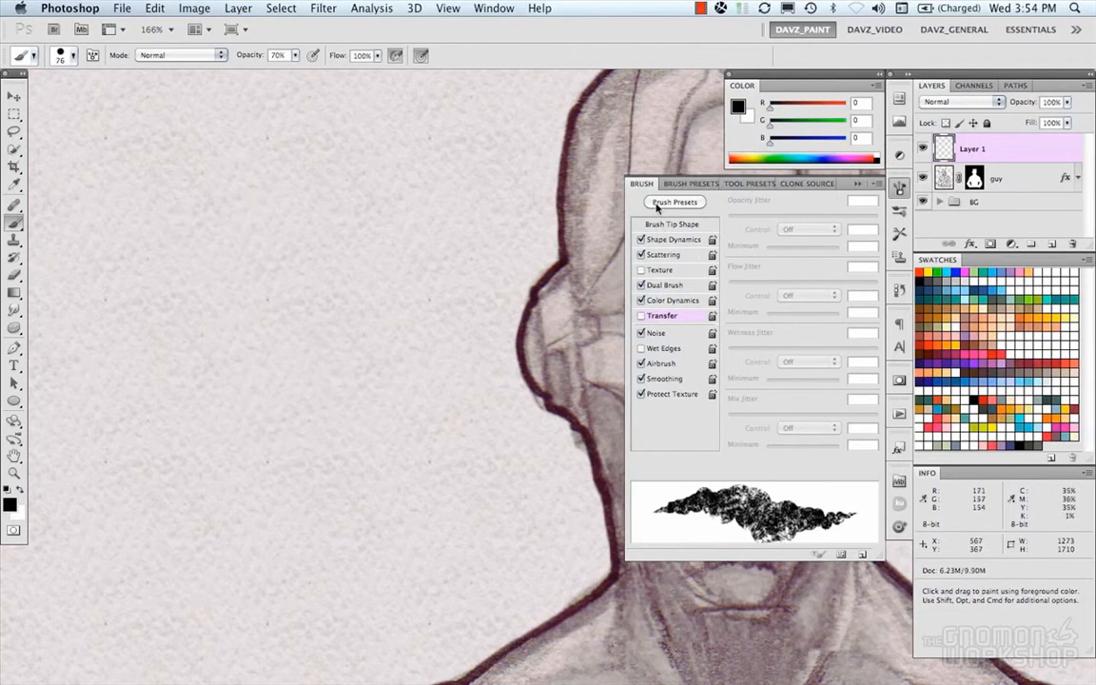
- Save the current brush as a new preset named "davz test" with its brush size captured
{"action": "left_click", "coordinate": [875, 183]}
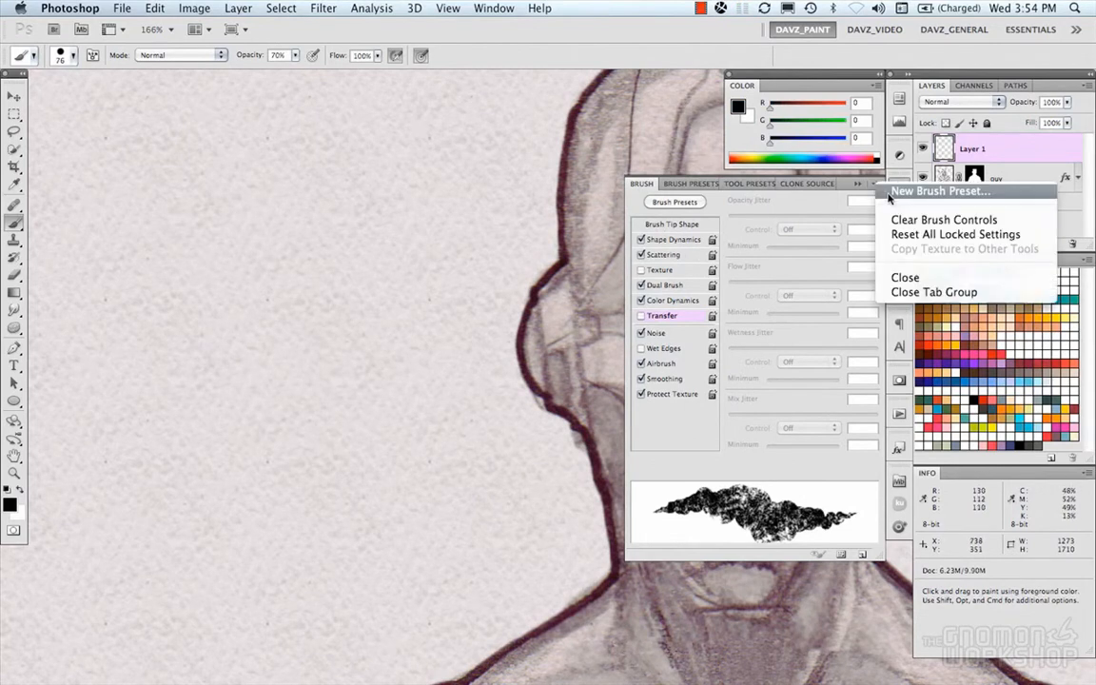
{"action": "left_click", "coordinate": [937, 192]}
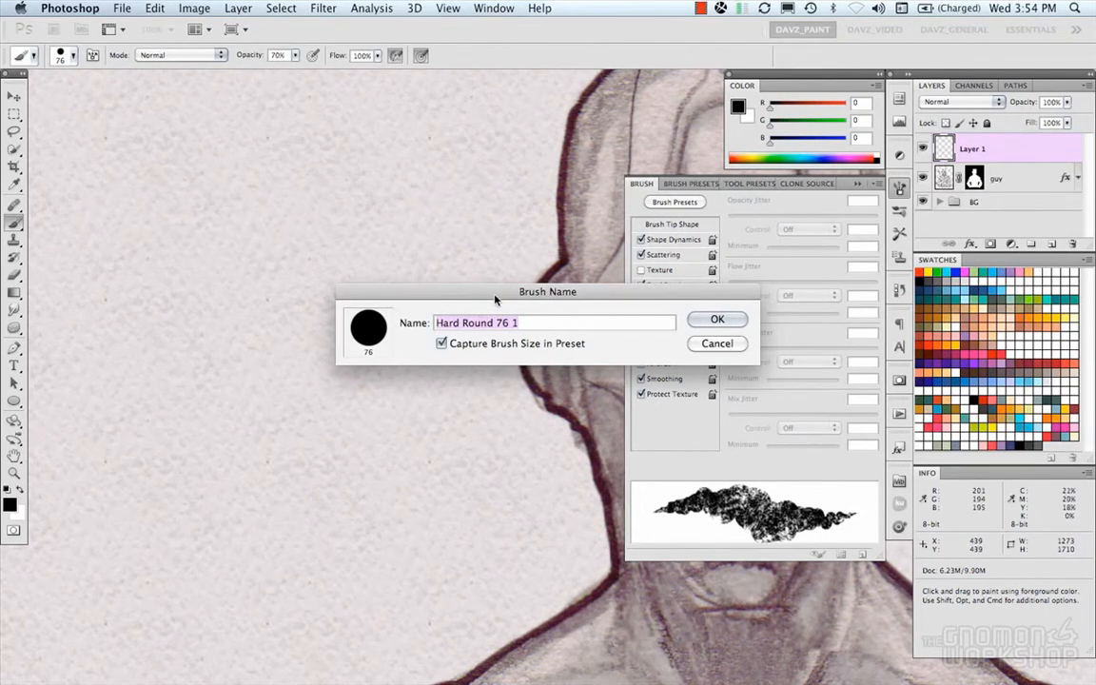
{"action": "type", "text": "davz test"}
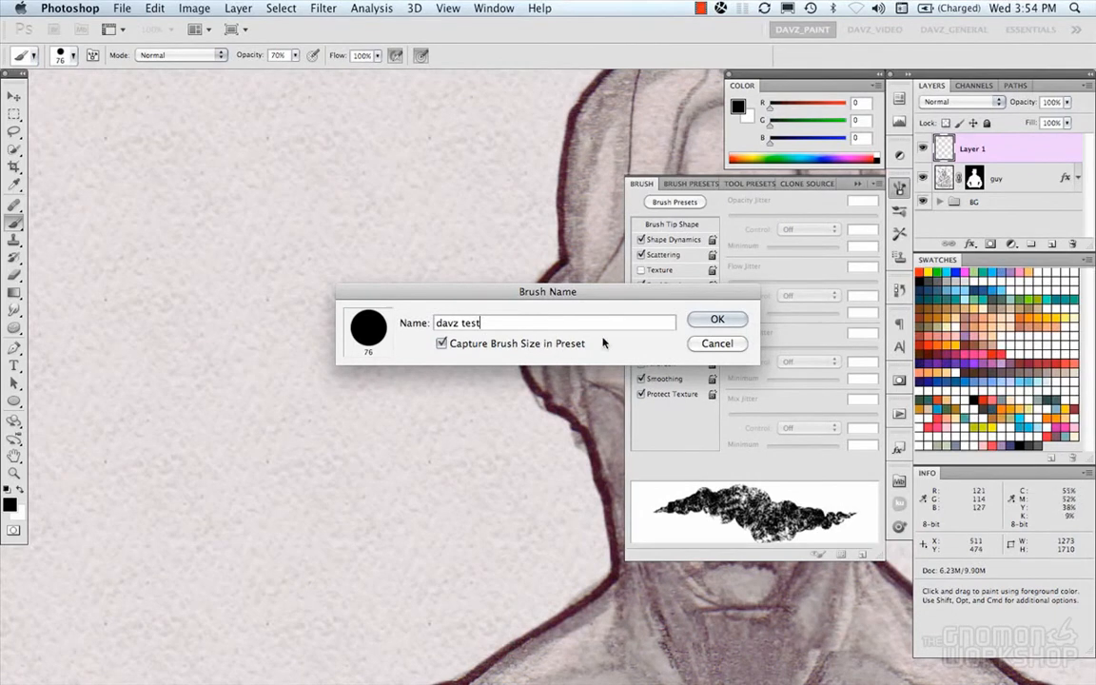
{"action": "left_click", "coordinate": [718, 320]}
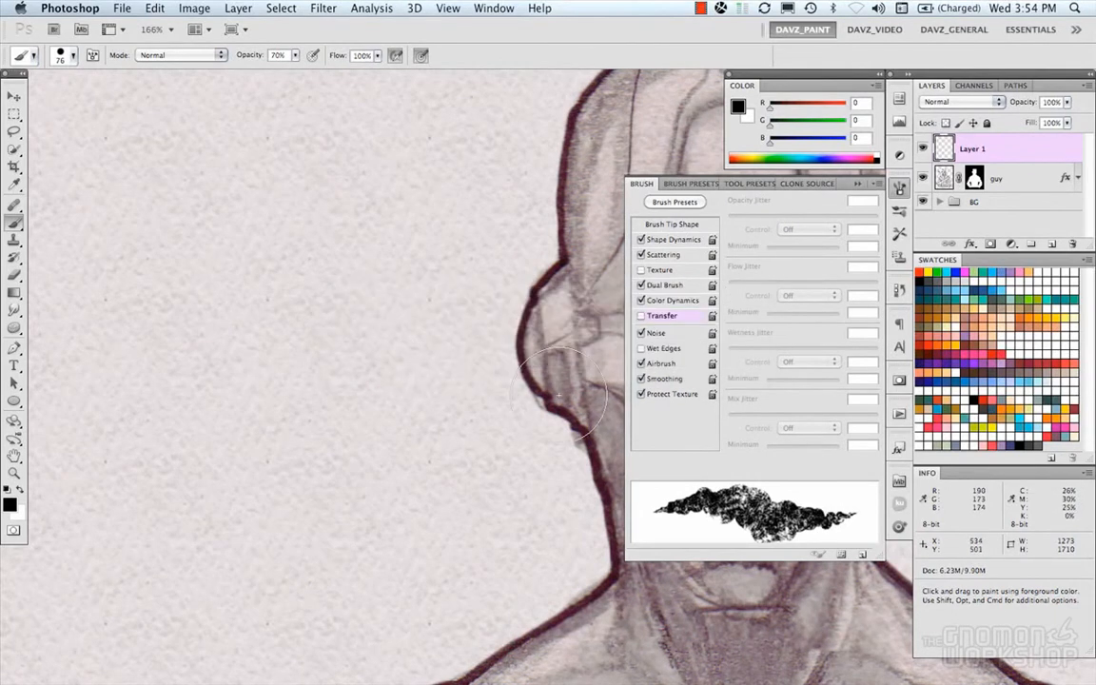
- Display the brush presets as Text Only and bring the "davz test" entry at the end of the list into view
{"action": "left_click", "coordinate": [691, 185]}
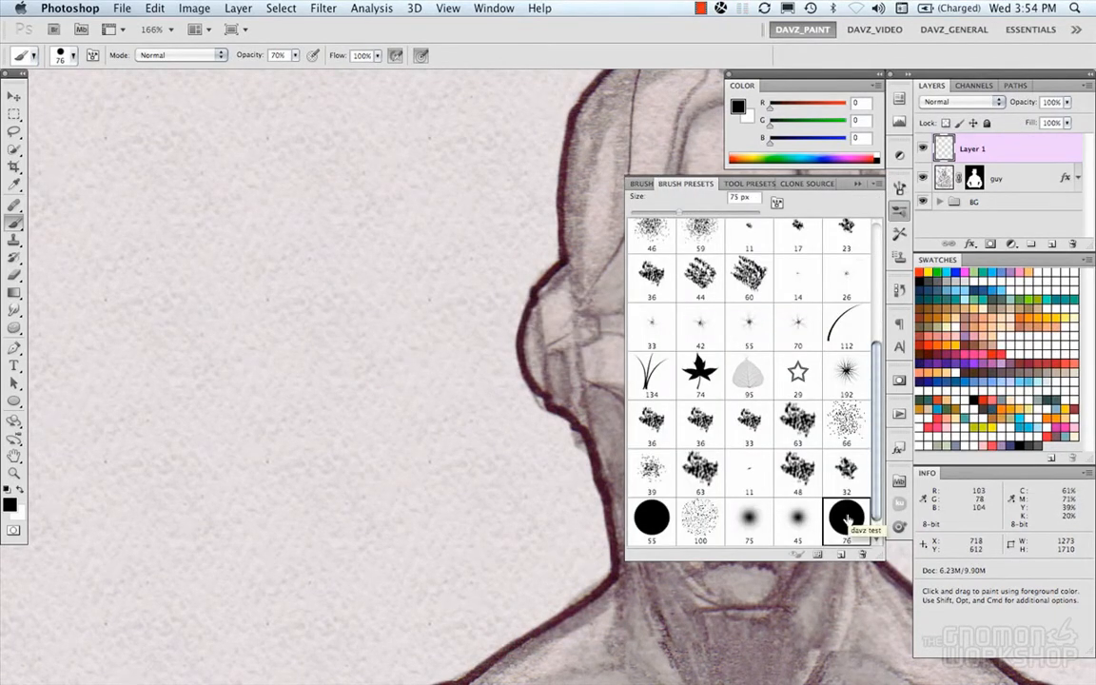
{"action": "left_click", "coordinate": [874, 183]}
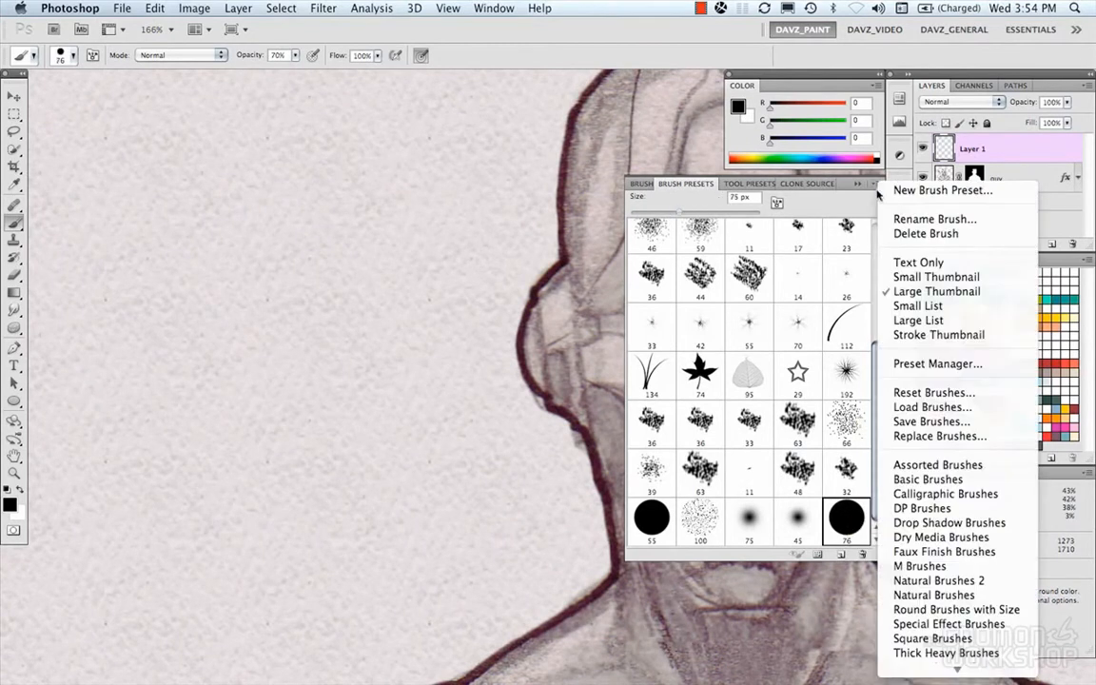
{"action": "left_click", "coordinate": [901, 265]}
{"action": "left_click_drag", "start_coordinate": [876, 318], "coordinate": [877, 441]}
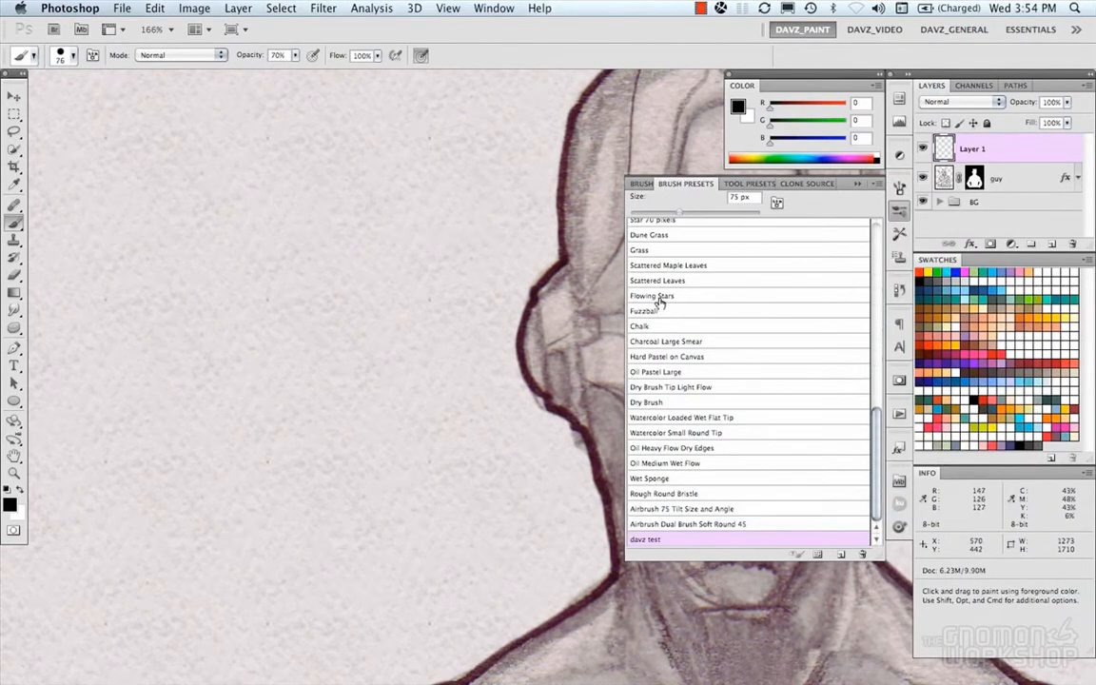
- Try a stroke with the Airbrush Dual Brush Soft Round 45 preset and one with "davz test", undoing each
{"action": "left_click", "coordinate": [685, 524]}
{"action": "mouse_move", "coordinate": [253, 279]}
{"action": "left_mouse_down"}
{"action": "mouse_move", "coordinate": [428, 444]}
{"action": "mouse_move", "coordinate": [367, 465]}
{"action": "left_mouse_up"}
{"action": "key", "text": "ctrl+z"}
{"action": "left_click", "coordinate": [661, 540]}
{"action": "mouse_move", "coordinate": [243, 276]}
{"action": "left_mouse_down"}
{"action": "mouse_move", "coordinate": [357, 215]}
{"action": "mouse_move", "coordinate": [270, 480]}
{"action": "left_mouse_up"}
{"action": "key", "text": "ctrl+z"}
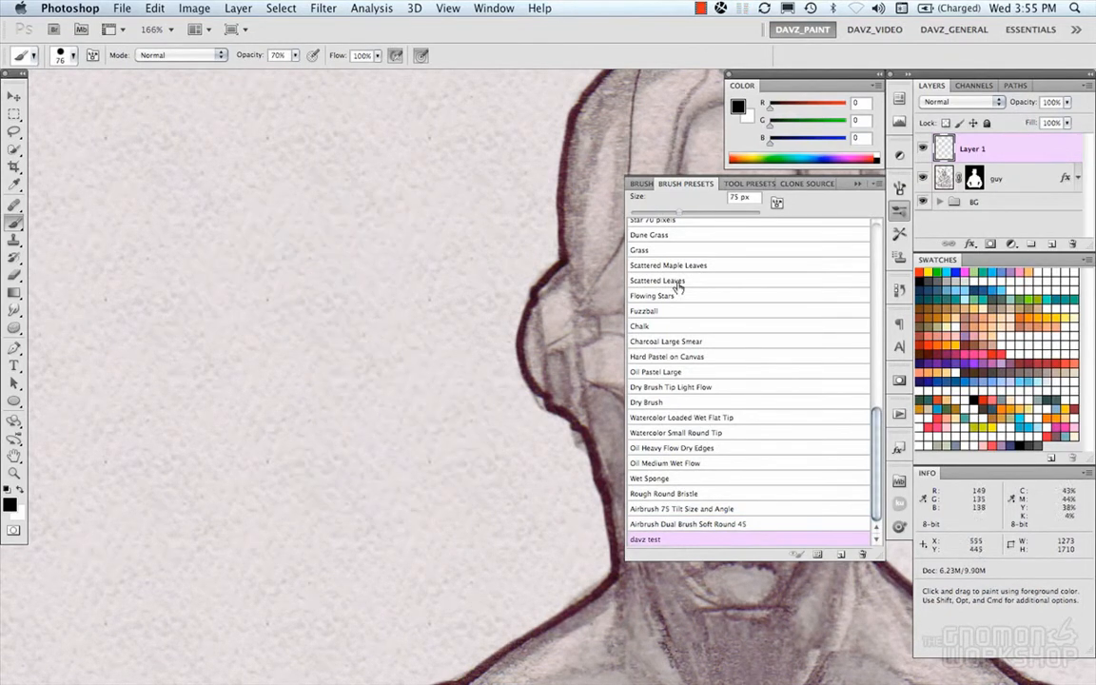
{"action": "left_click", "coordinate": [641, 184]}
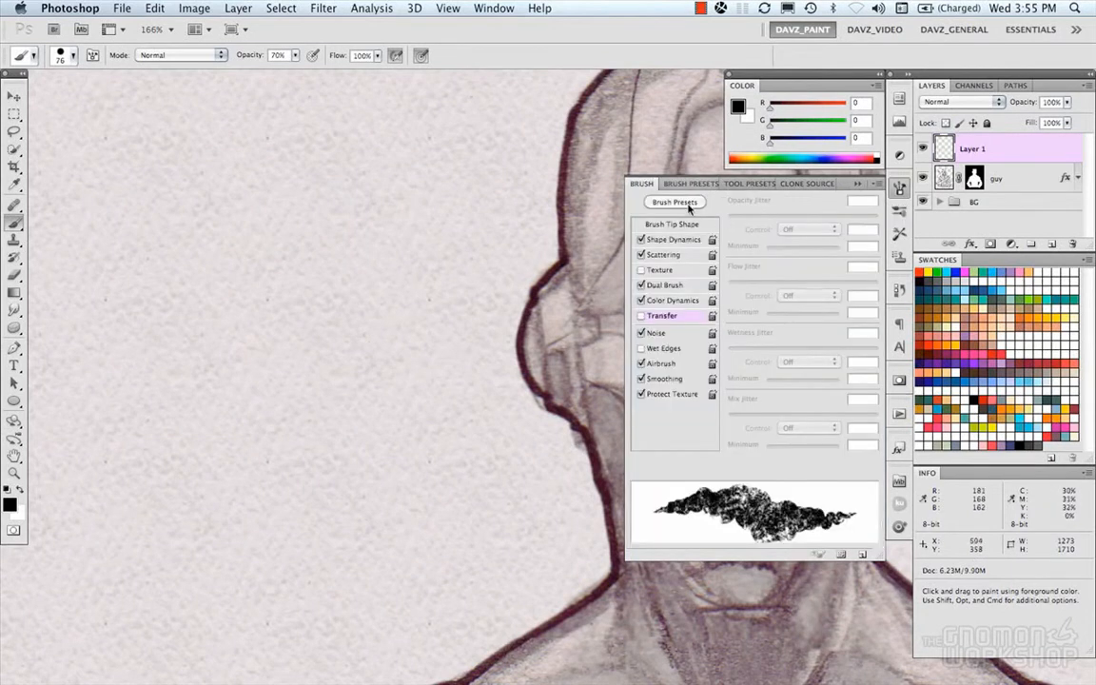
{"action": "left_click", "coordinate": [683, 184]}
{"action": "left_click", "coordinate": [643, 185]}
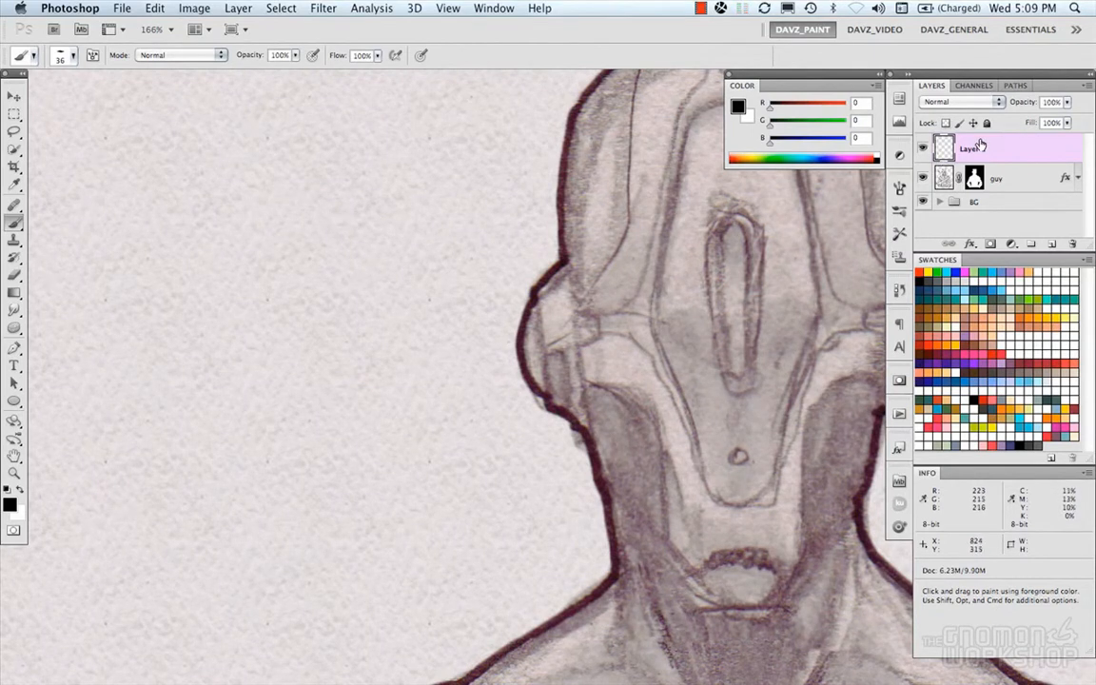
- Paint a dark ring left of the figure's head and enclose it in a rectangular selection about 193 by 125 px
{"action": "mouse_move", "coordinate": [267, 211]}
{"action": "left_mouse_down"}
{"action": "mouse_move", "coordinate": [357, 272]}
{"action": "mouse_move", "coordinate": [285, 211]}
{"action": "left_mouse_up"}
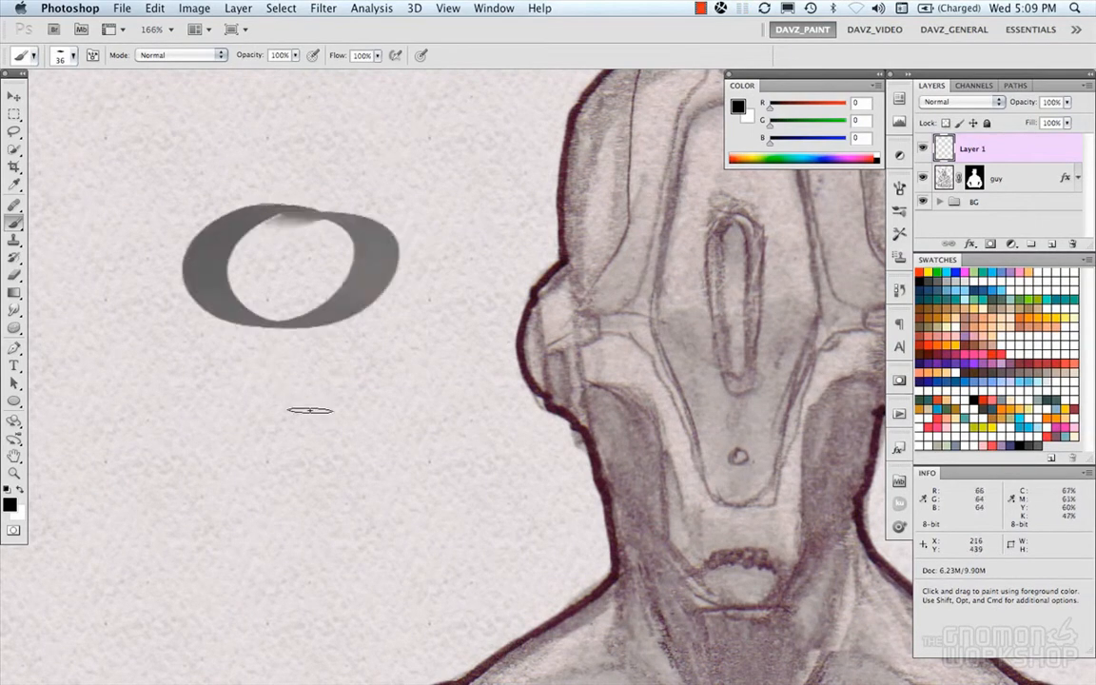
{"action": "key", "text": "m"}
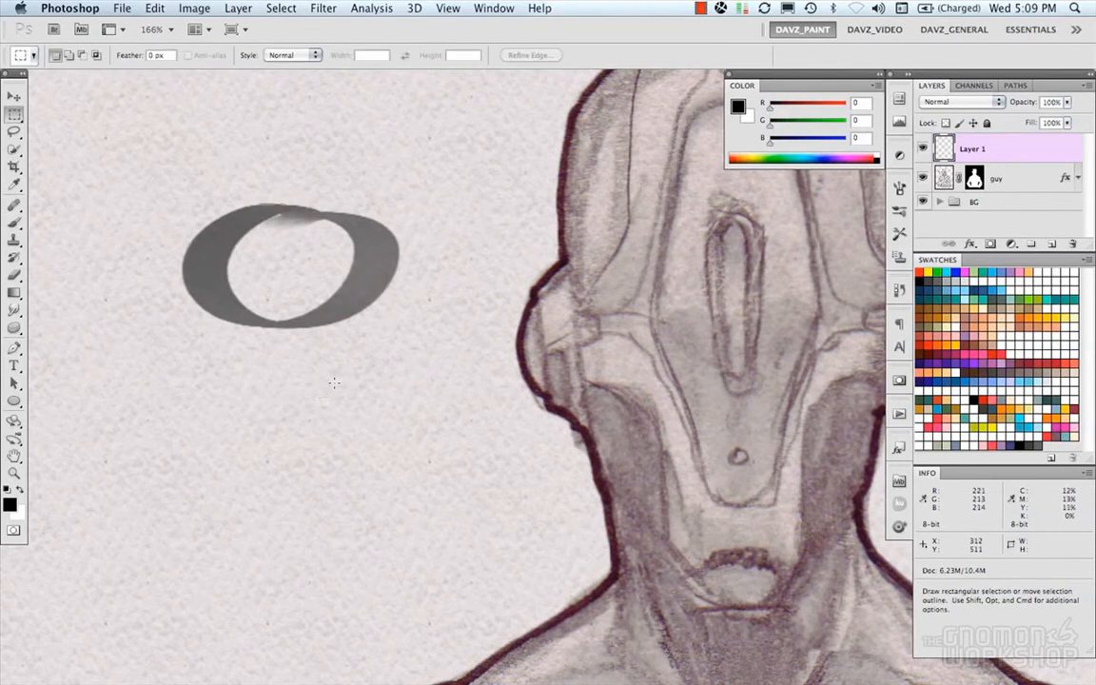
{"action": "left_click_drag", "start_coordinate": [360, 319], "coordinate": [410, 340]}
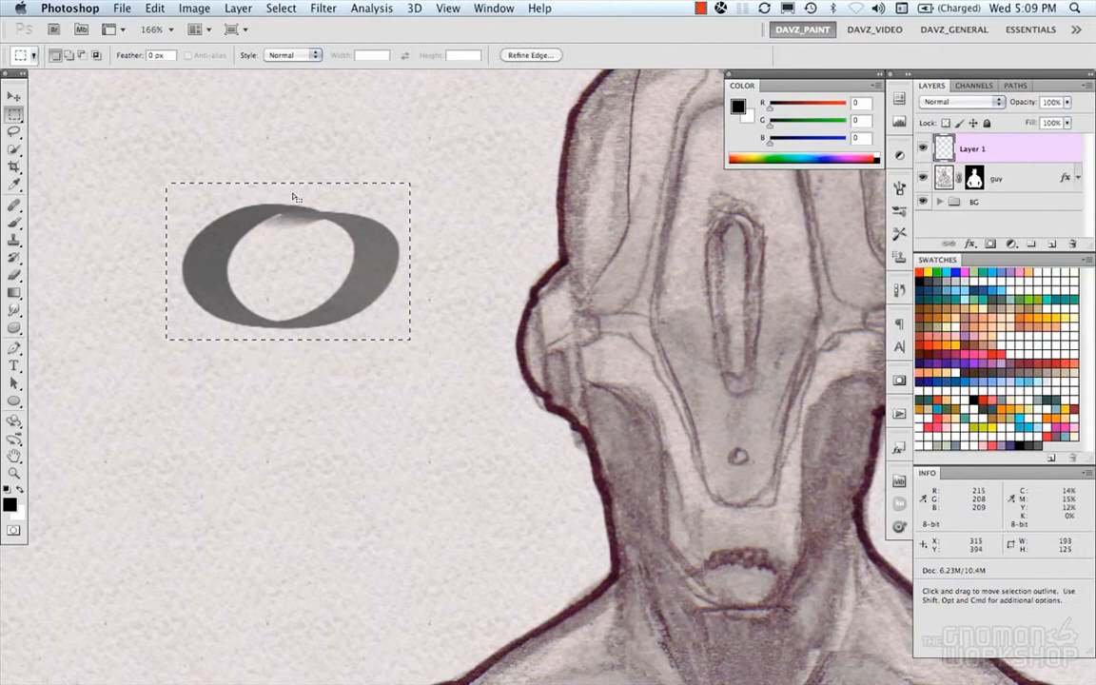
- Define the selected ring as a brush preset named "Sampled Brush 2"
{"action": "left_click", "coordinate": [154, 8]}
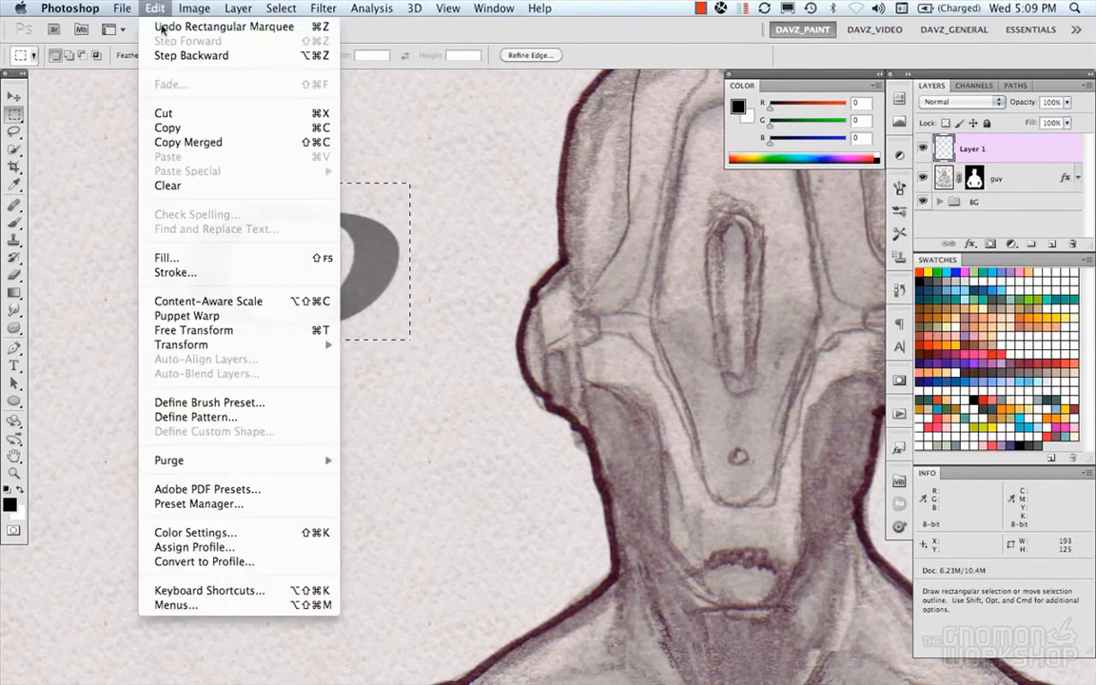
{"action": "left_click", "coordinate": [215, 406]}
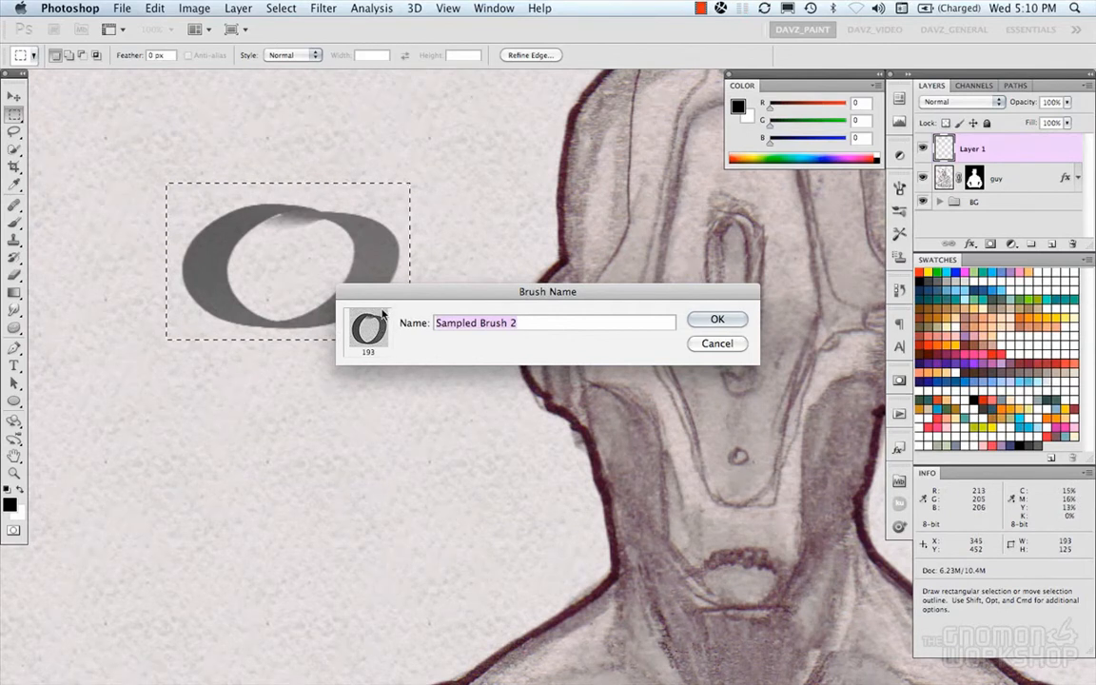
{"action": "left_click", "coordinate": [717, 321]}
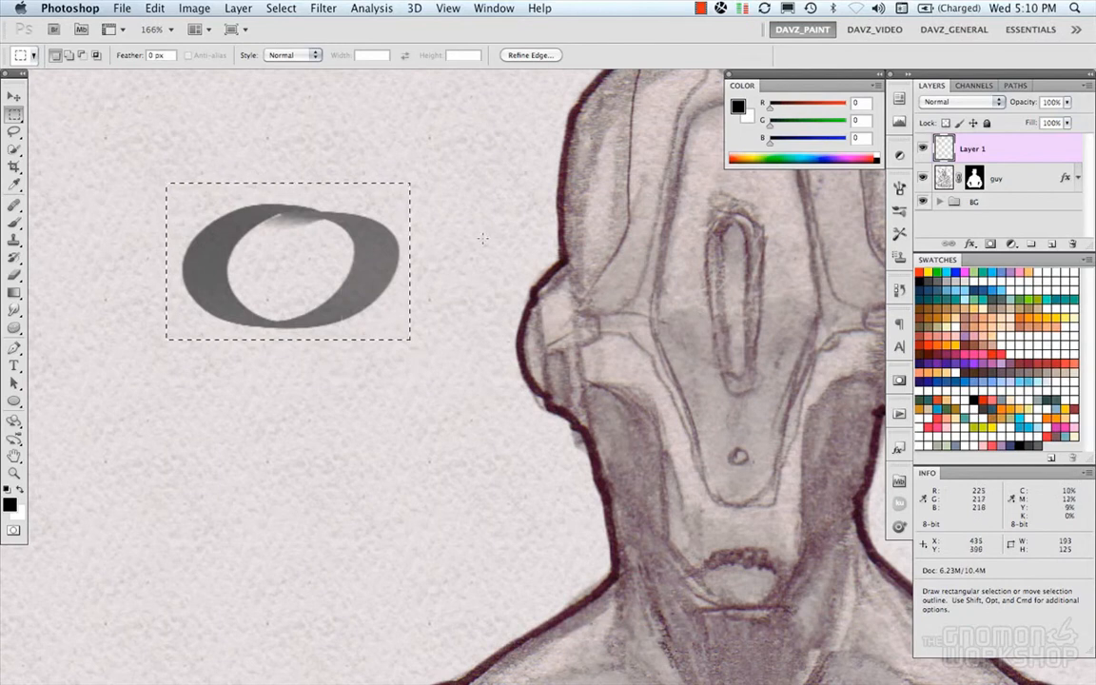
- Return to the Brush tool, remove the selection around the ring and show the brush tip settings
{"action": "key", "text": "b"}
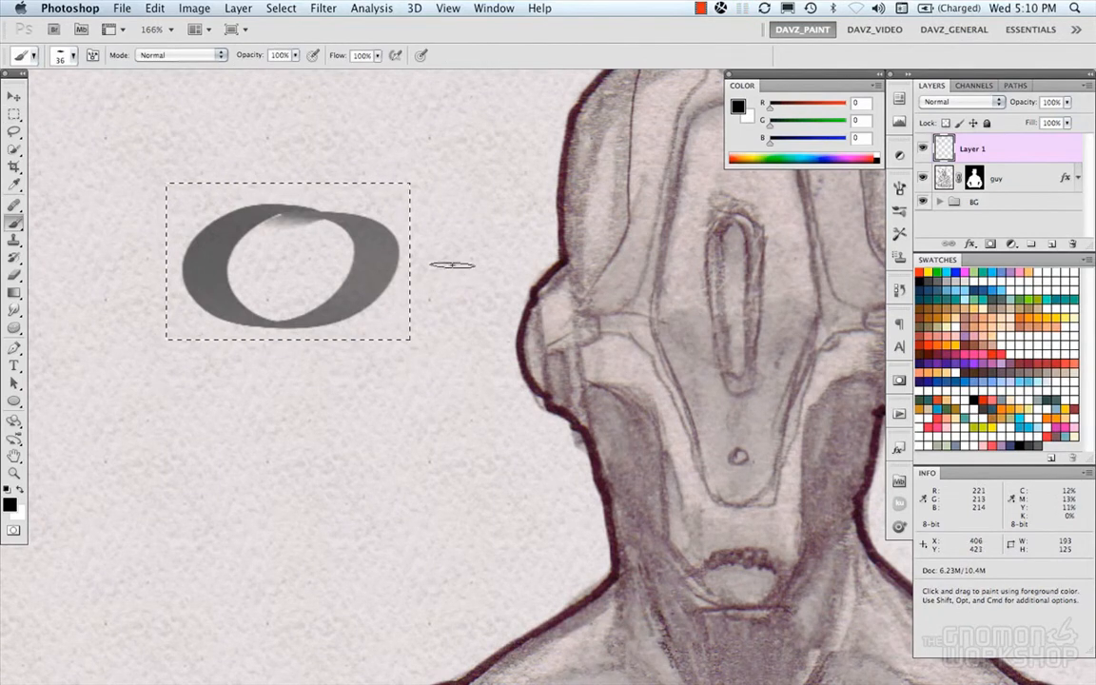
{"action": "key", "text": "super+d"}
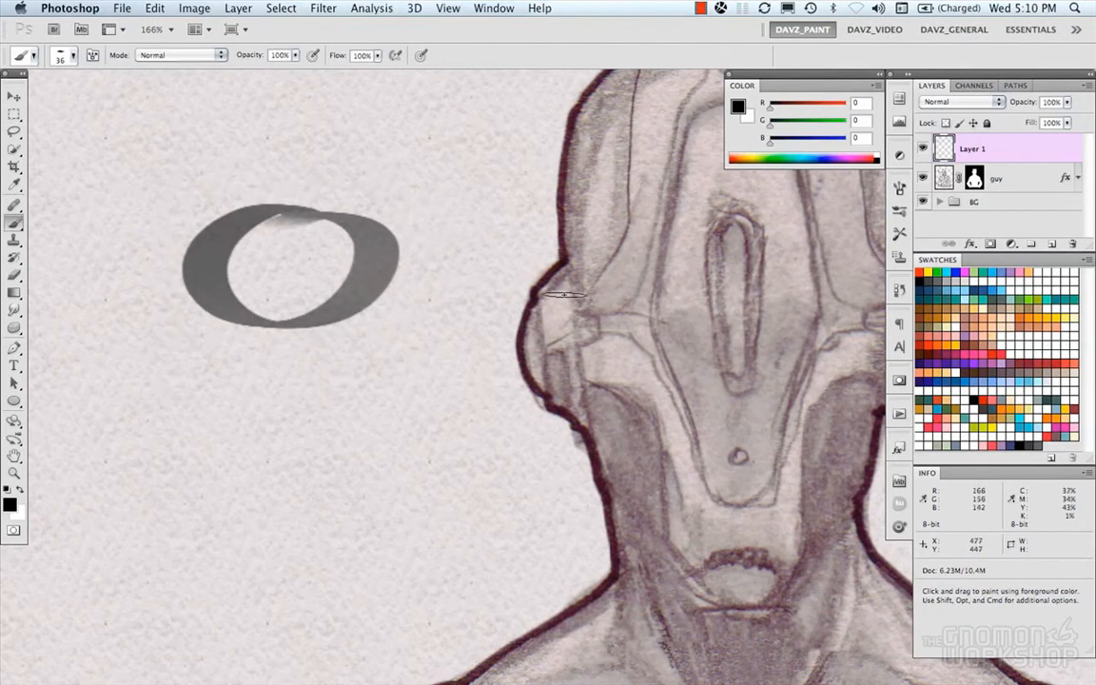
{"action": "key", "text": "F5"}
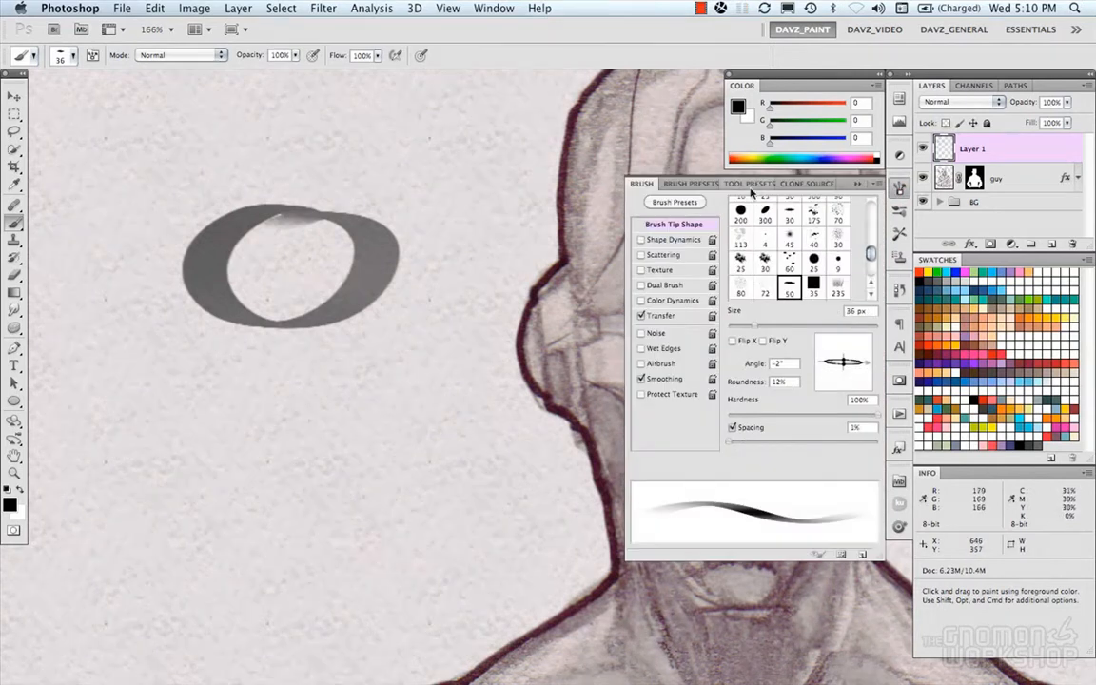
- Try stamping the 193 px ring preset below the painted ring and undo each stamp
{"action": "left_click", "coordinate": [687, 183]}
{"action": "left_click", "coordinate": [712, 518]}
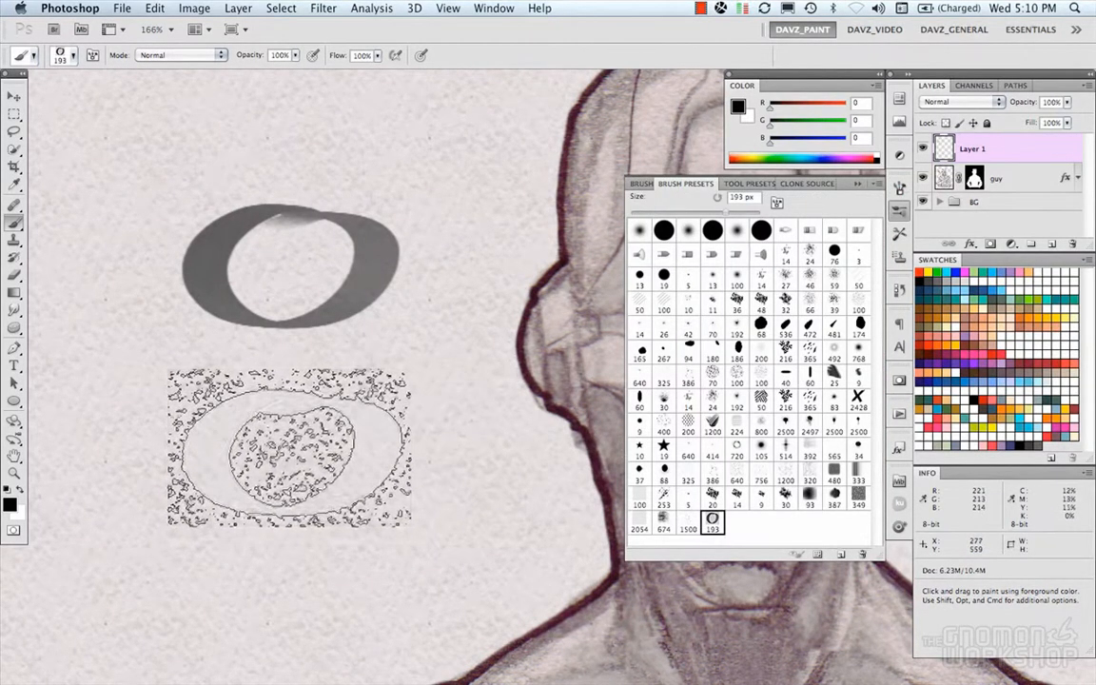
{"action": "left_click", "coordinate": [289, 447]}
{"action": "left_click", "coordinate": [326, 456]}
{"action": "key", "text": "super+alt+z"}
{"action": "key", "text": "super+alt+z"}
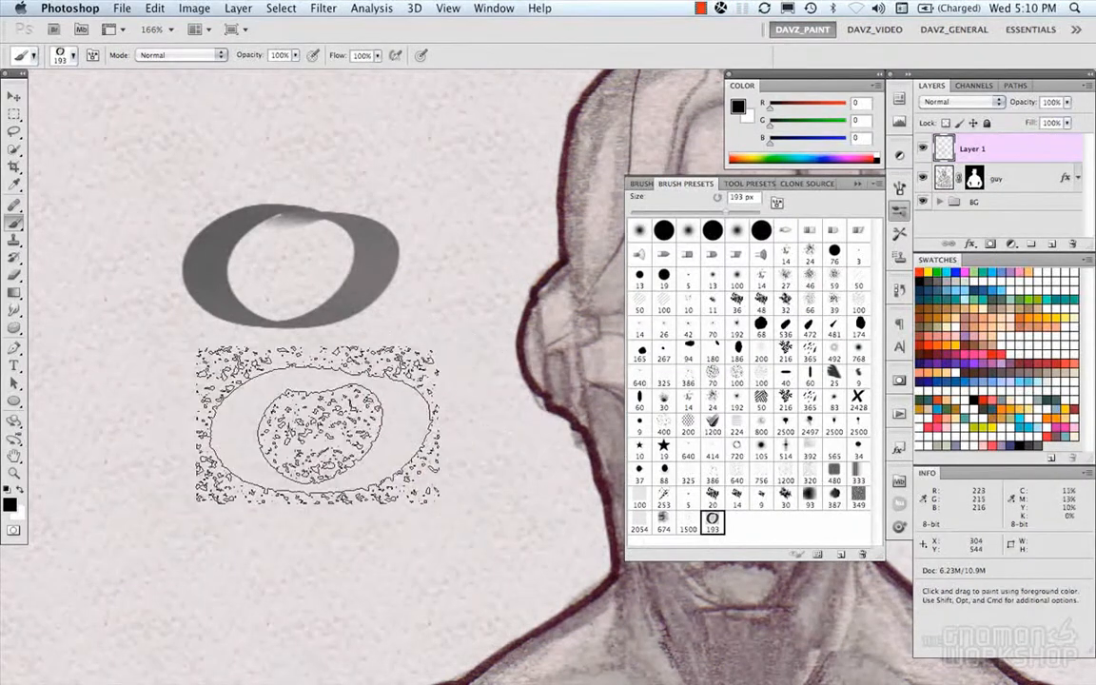
{"action": "left_click", "coordinate": [301, 449]}
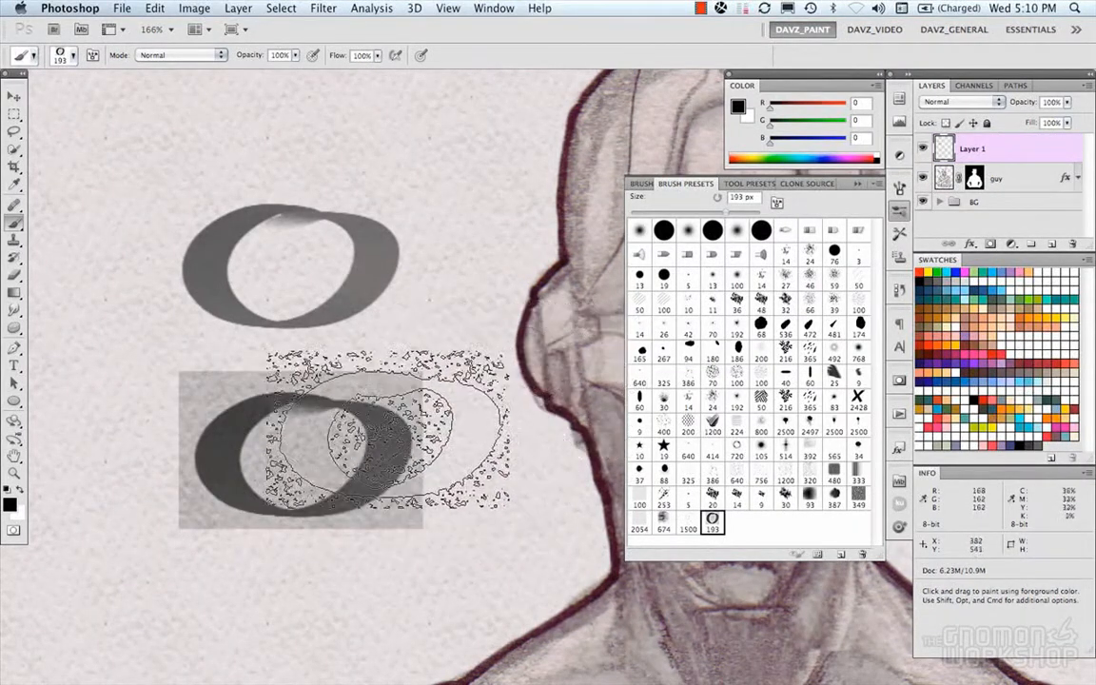
{"action": "key", "text": "v"}
{"action": "left_click_drag", "start_coordinate": [378, 454], "coordinate": [713, 523]}
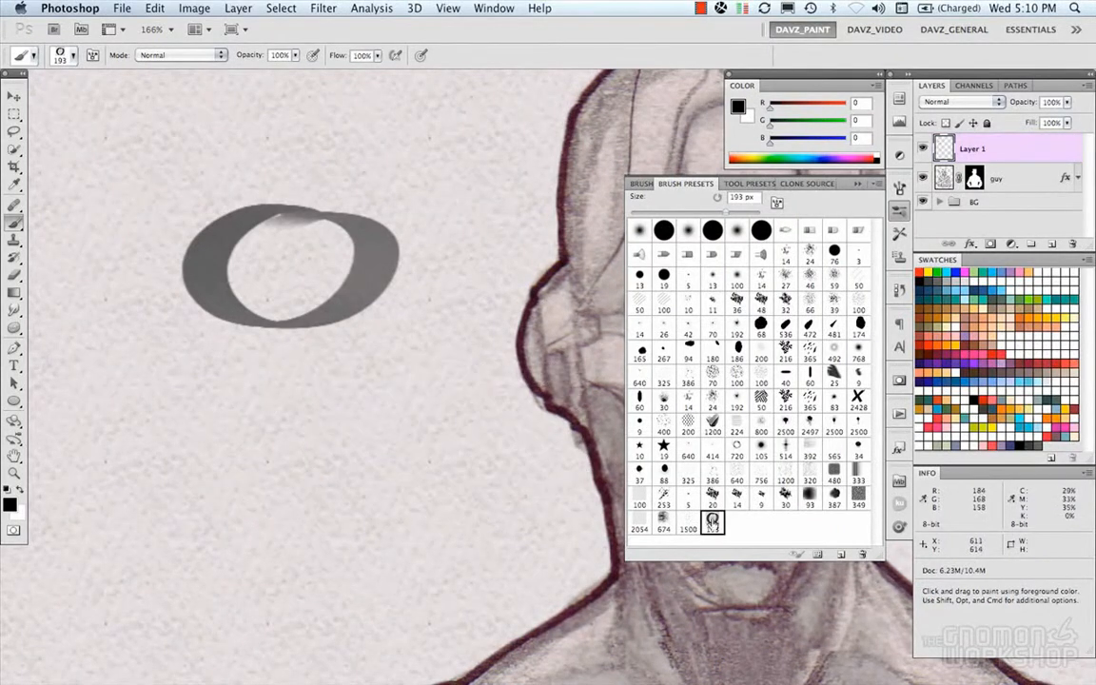
- Hide the guy layer and BG group, then enclose the painted ring in a new rectangular selection about 208 by 137 px
{"action": "left_click", "coordinate": [923, 179]}
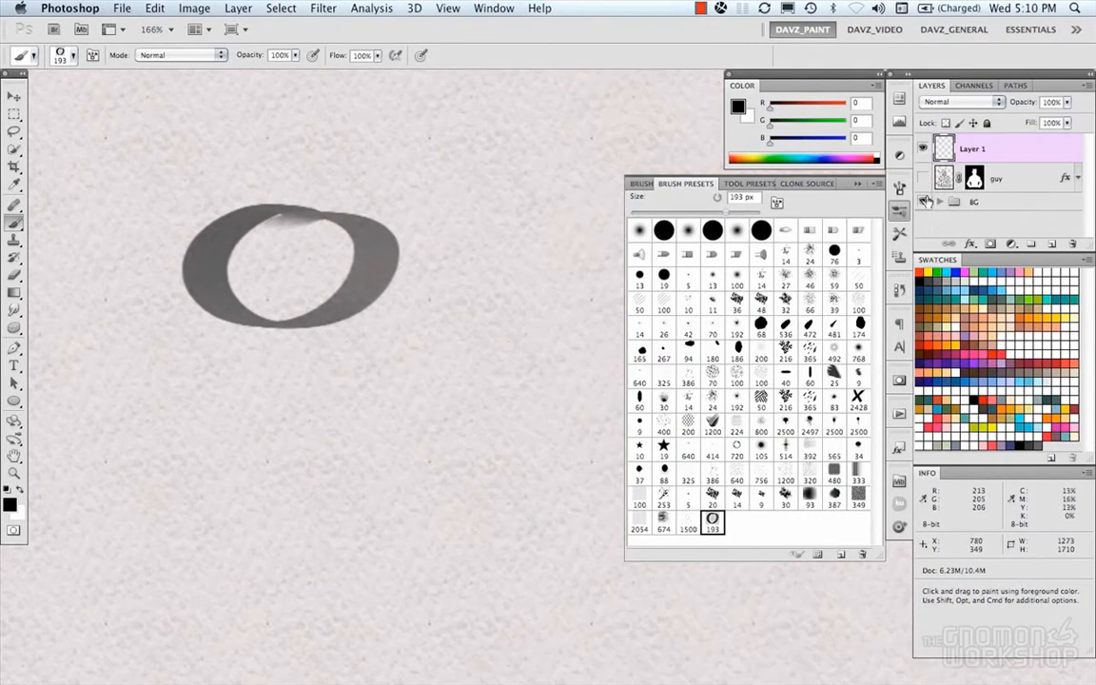
{"action": "left_click", "coordinate": [923, 203]}
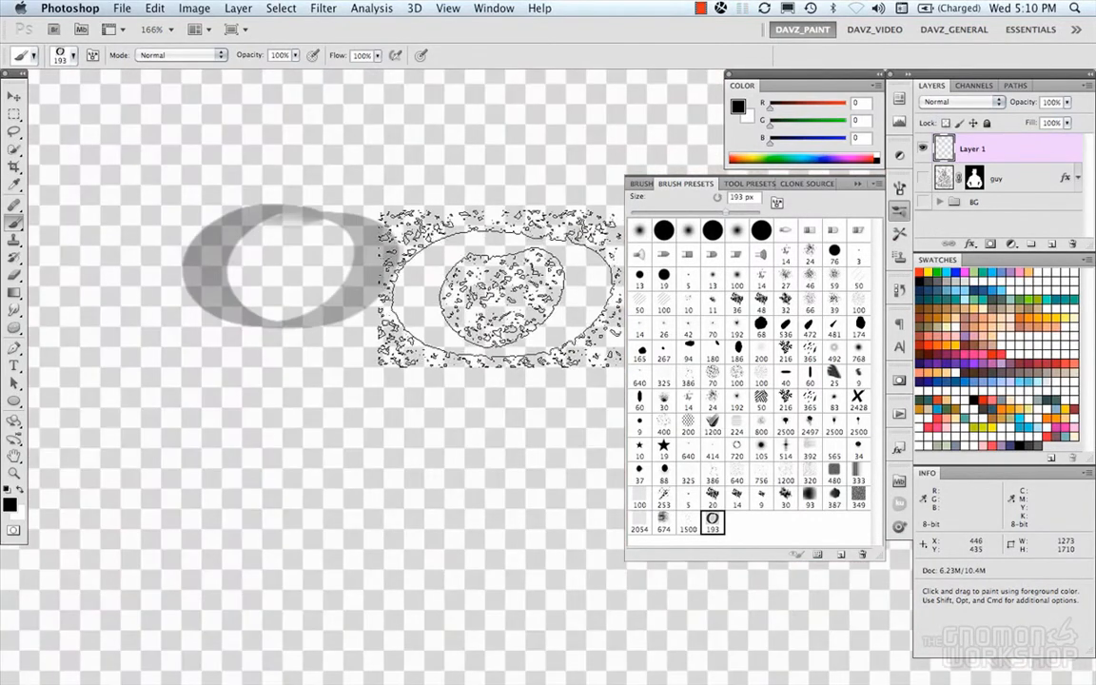
{"action": "key", "text": "m"}
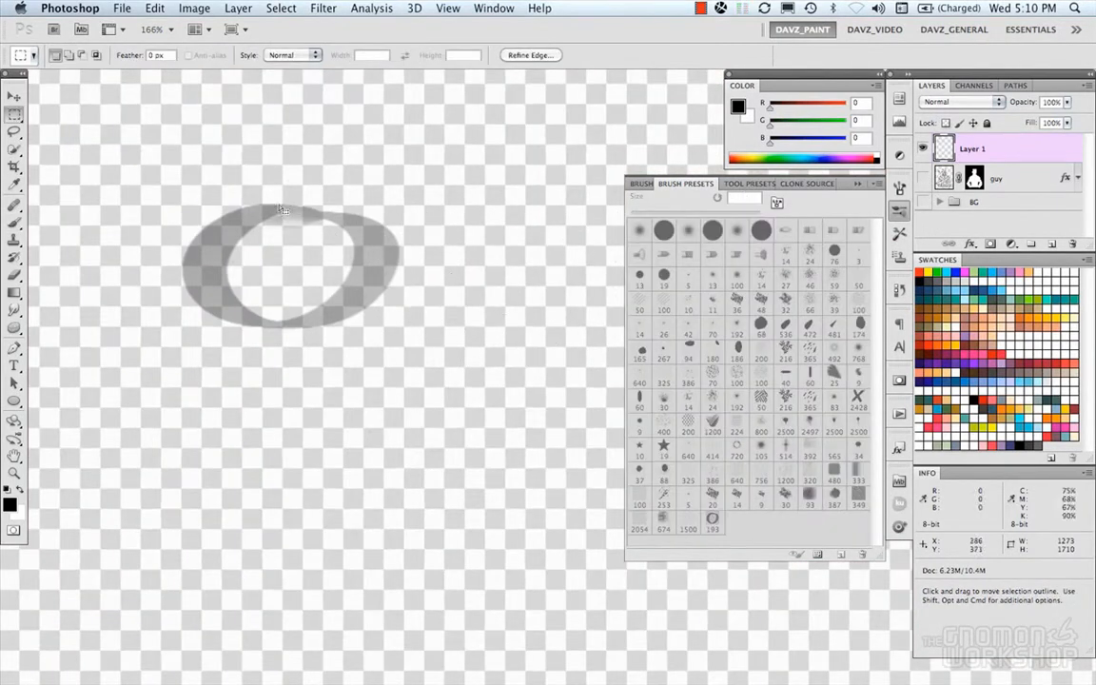
{"action": "key", "text": "super+d"}
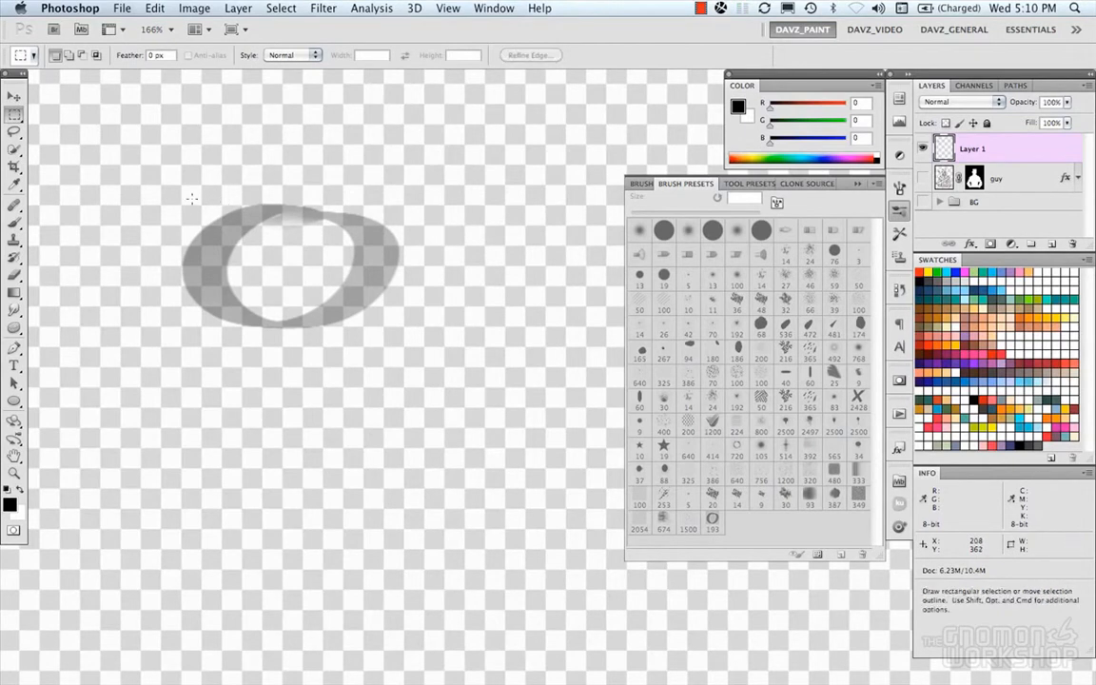
{"action": "left_click_drag", "start_coordinate": [348, 297], "coordinate": [424, 352]}
{"action": "left_click_drag", "start_coordinate": [424, 352], "coordinate": [409, 338]}
- Define the selected ring as a brush preset named "Sampled Brush 3" and remove the selection
{"action": "left_click", "coordinate": [154, 7]}
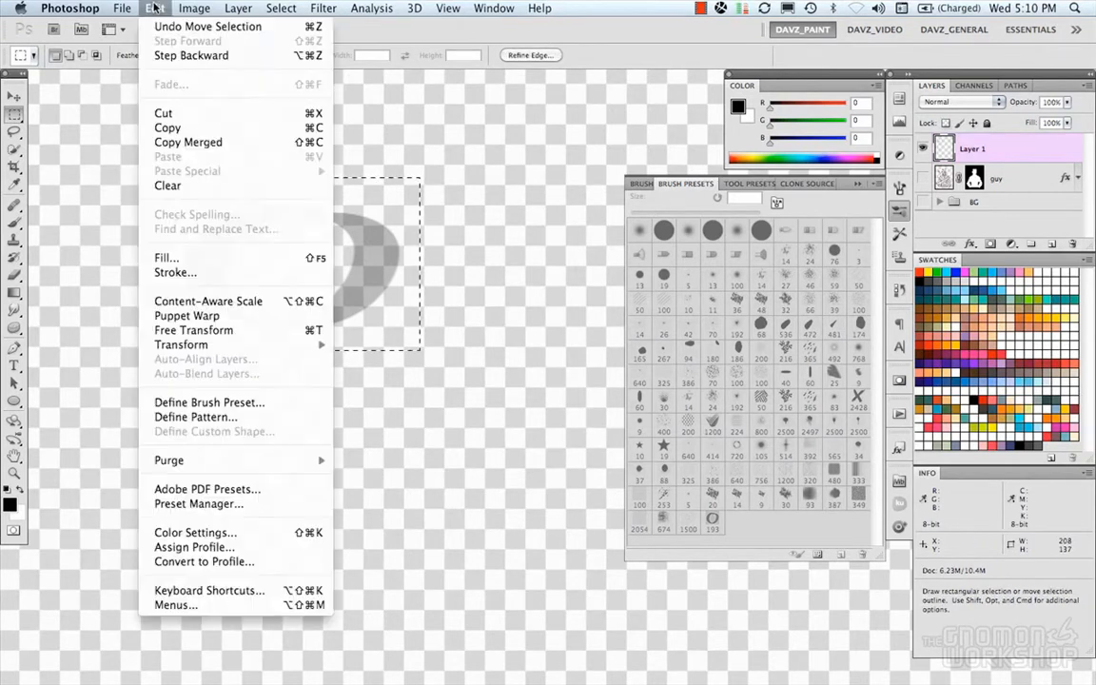
{"action": "left_click", "coordinate": [238, 402]}
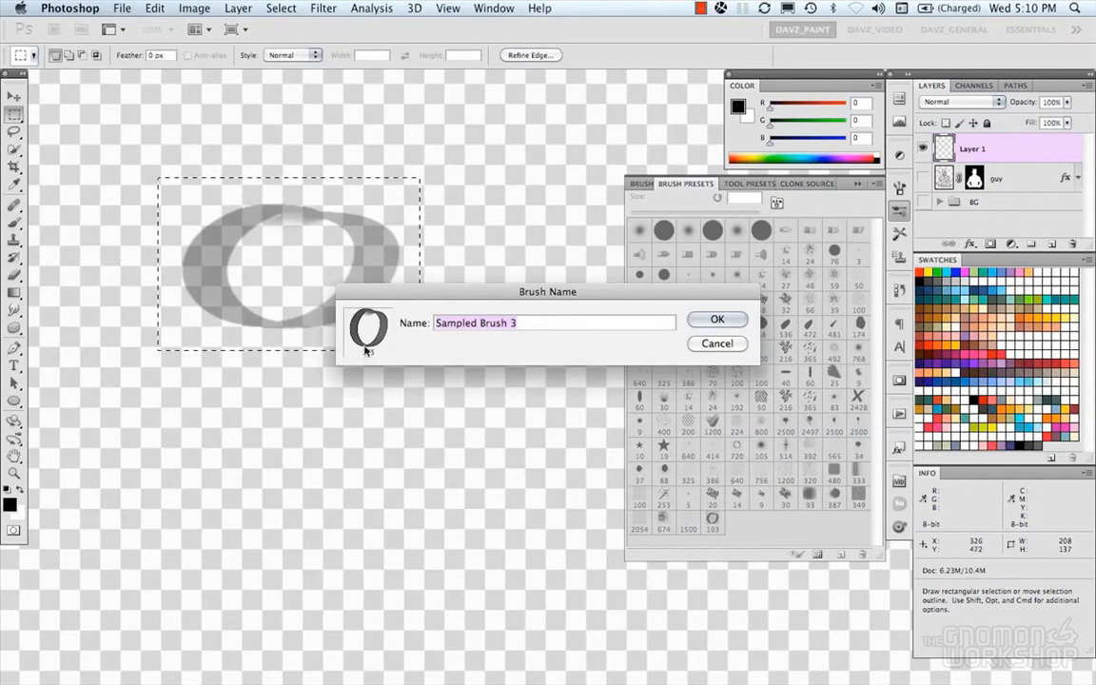
{"action": "left_click", "coordinate": [718, 320]}
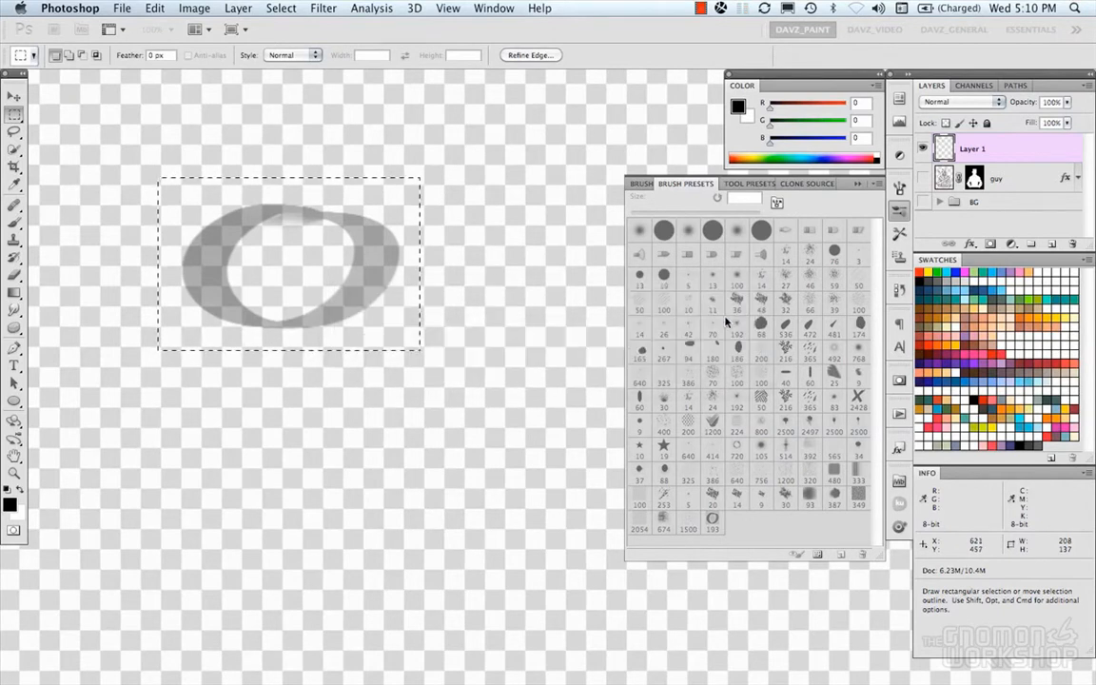
{"action": "left_click", "coordinate": [492, 302]}
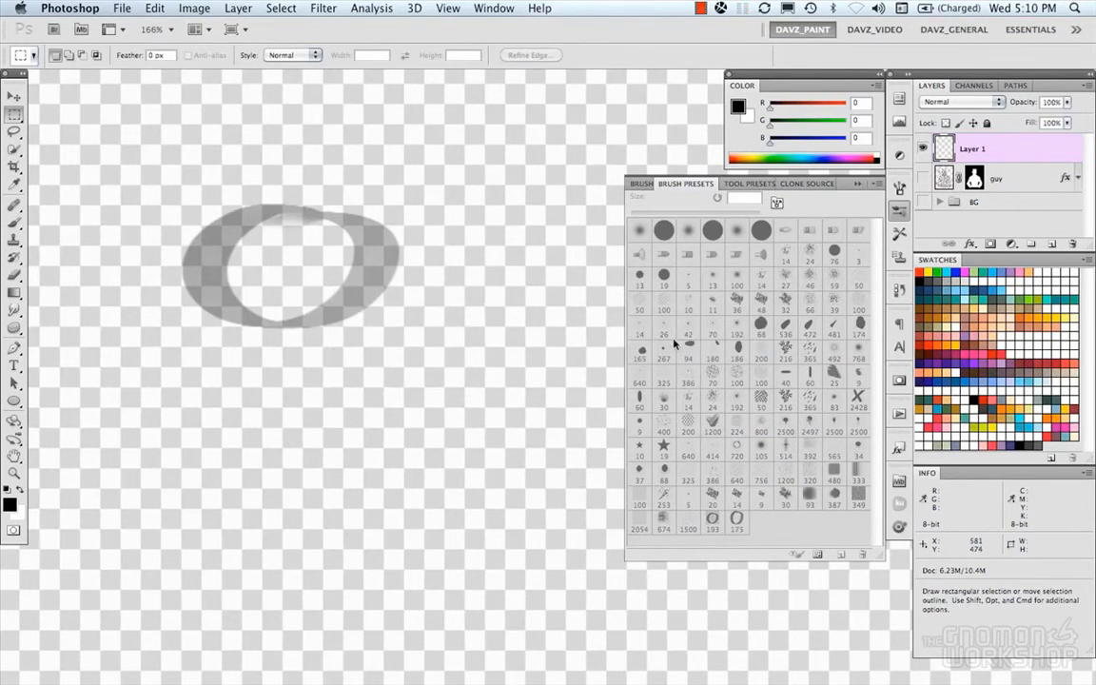
- Choose the 175 px ring preset for the Brush tool and show the BG group and guy layer again
{"action": "key", "text": "b"}
{"action": "left_click", "coordinate": [738, 523]}
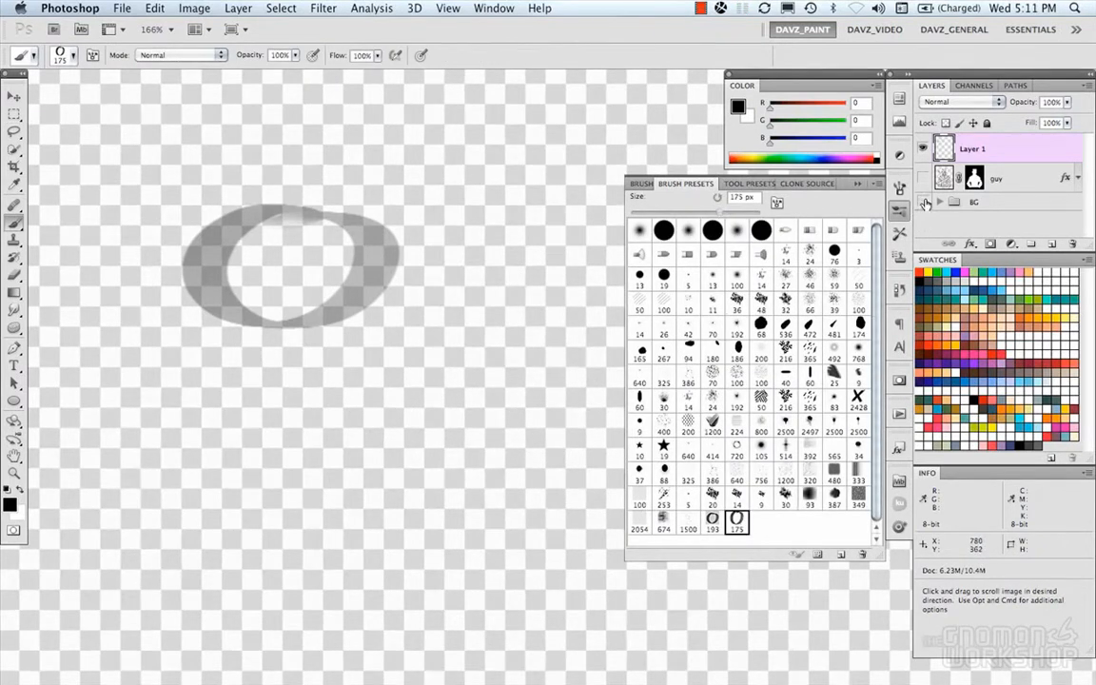
{"action": "left_click_drag", "start_coordinate": [922, 201], "coordinate": [923, 178]}
- Try strokes with the ring brush below the painted ring at 175 px and at 140 px, undoing each
{"action": "left_click_drag", "start_coordinate": [385, 394], "coordinate": [415, 290]}
{"action": "mouse_move", "coordinate": [308, 362]}
{"action": "left_mouse_down"}
{"action": "mouse_move", "coordinate": [265, 377]}
{"action": "mouse_move", "coordinate": [370, 477]}
{"action": "mouse_move", "coordinate": [285, 373]}
{"action": "left_mouse_up"}
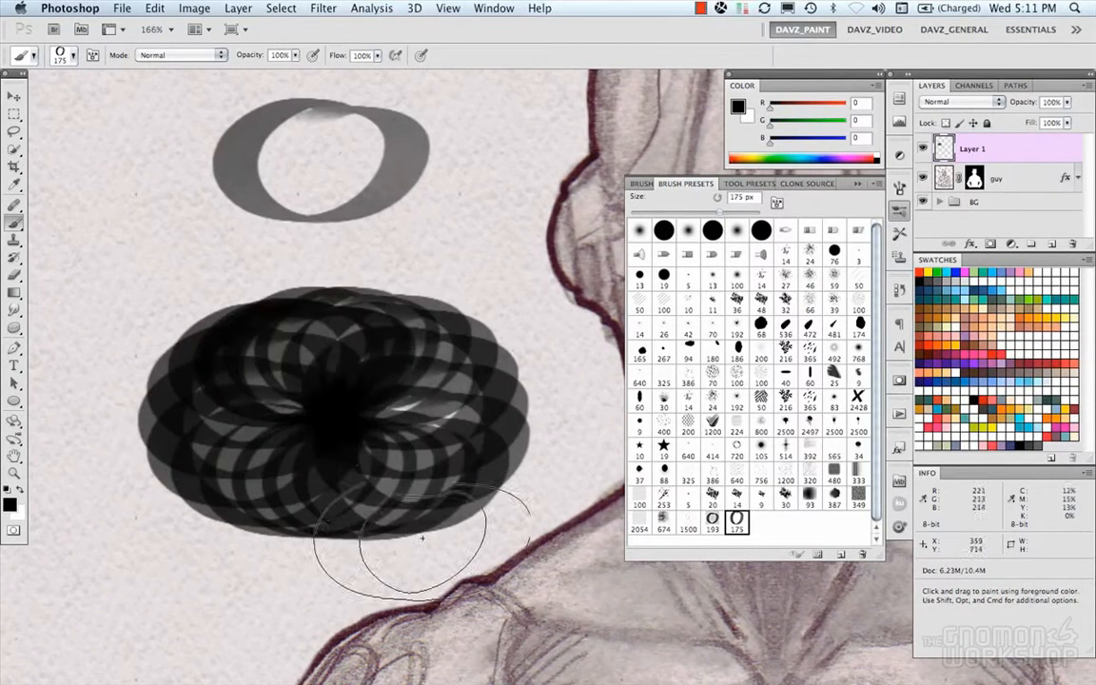
{"action": "key", "text": "super+z"}
{"action": "left_click_drag", "start_coordinate": [394, 411], "coordinate": [372, 414]}
{"action": "mouse_move", "coordinate": [250, 370]}
{"action": "left_mouse_down"}
{"action": "mouse_move", "coordinate": [303, 347]}
{"action": "mouse_move", "coordinate": [405, 402]}
{"action": "mouse_move", "coordinate": [436, 365]}
{"action": "left_mouse_up"}
{"action": "key", "text": "super+z"}
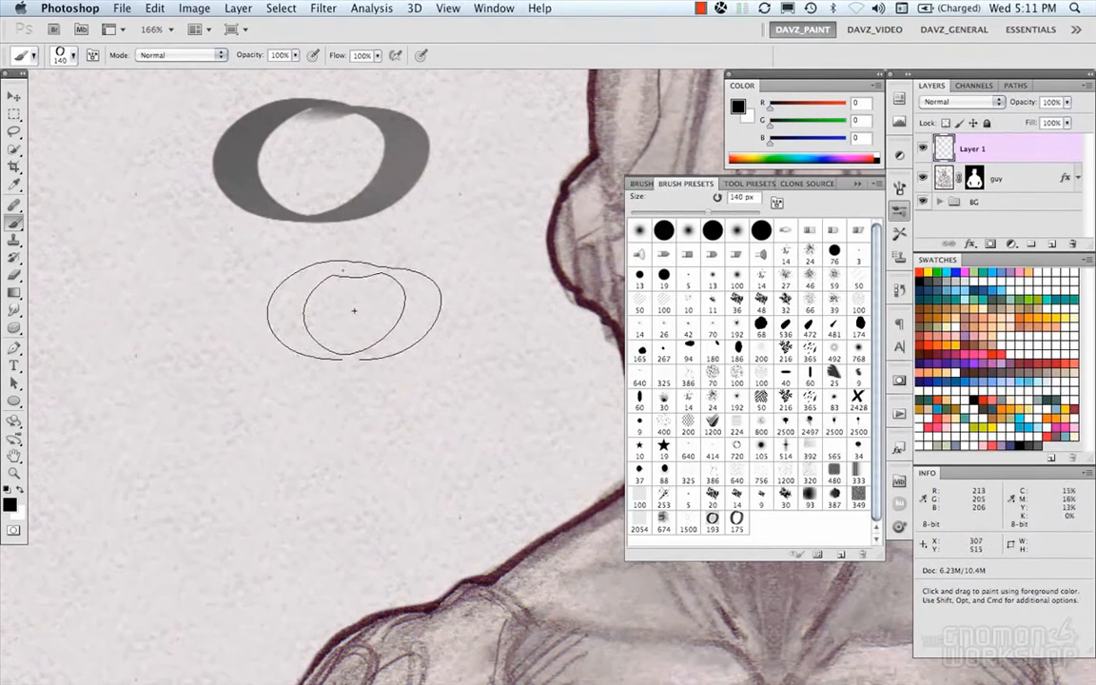
{"action": "left_click_drag", "start_coordinate": [362, 346], "coordinate": [365, 348]}
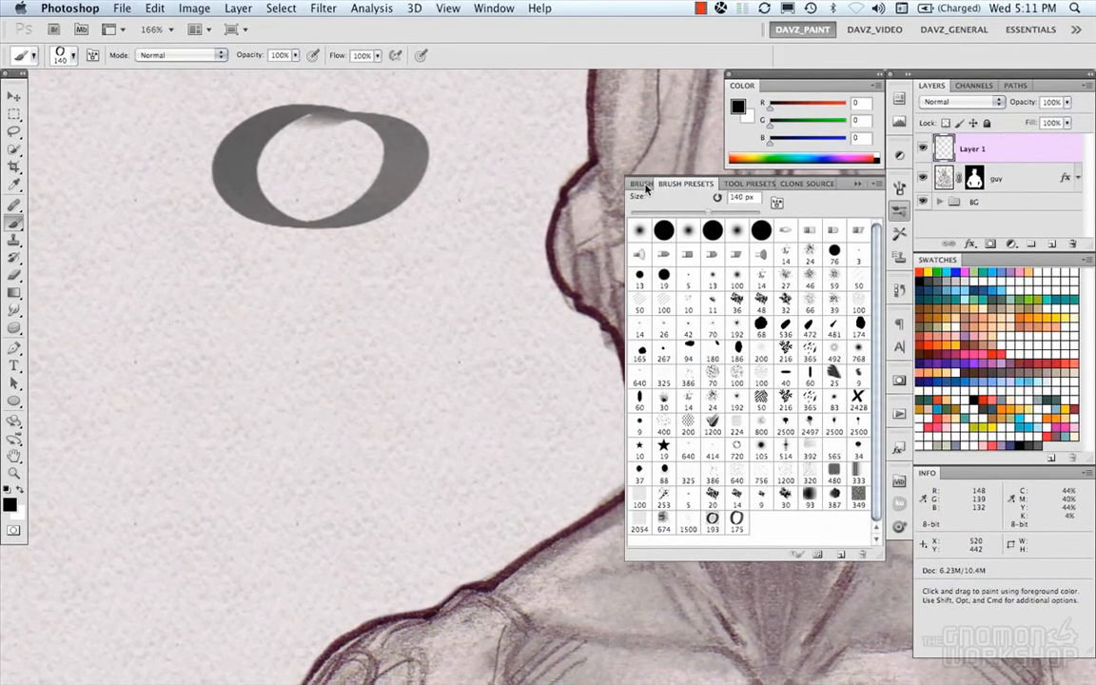
- Turn on Shape Dynamics for the ring brush and try it on the canvas, undoing the stroke
{"action": "left_click", "coordinate": [643, 184]}
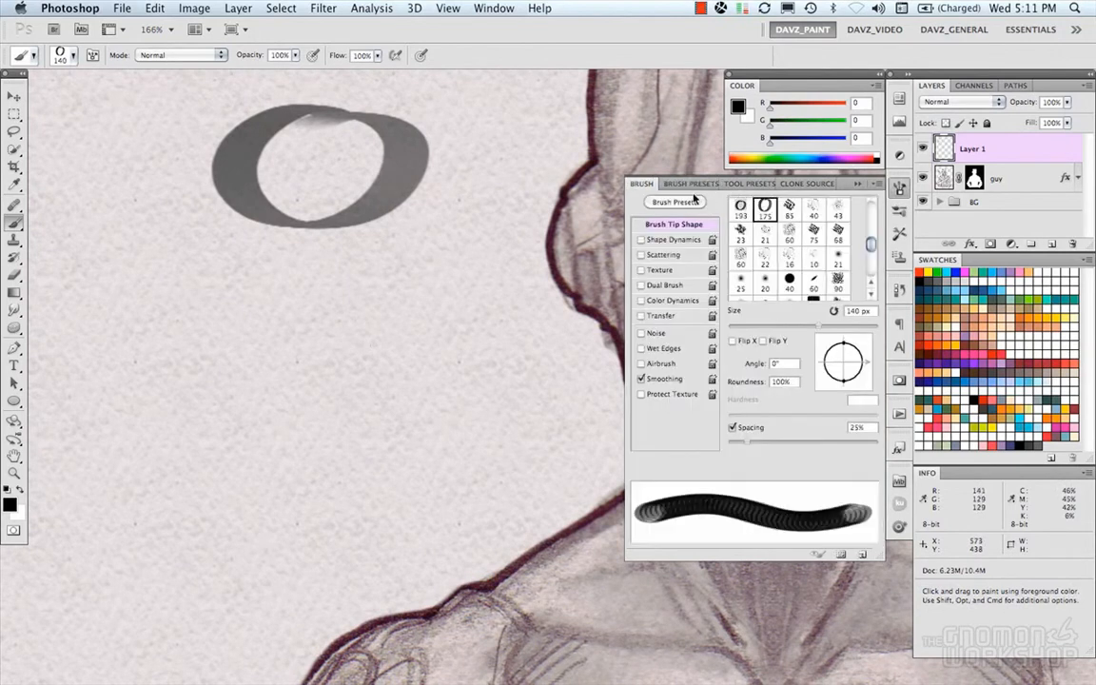
{"action": "left_click", "coordinate": [641, 239]}
{"action": "mouse_move", "coordinate": [397, 325]}
{"action": "left_mouse_down"}
{"action": "mouse_move", "coordinate": [408, 216]}
{"action": "mouse_move", "coordinate": [398, 150]}
{"action": "left_mouse_up"}
{"action": "mouse_move", "coordinate": [249, 162]}
{"action": "left_mouse_down"}
{"action": "mouse_move", "coordinate": [220, 232]}
{"action": "mouse_move", "coordinate": [270, 282]}
{"action": "mouse_move", "coordinate": [281, 330]}
{"action": "left_mouse_up"}
{"action": "key", "text": "super+z"}
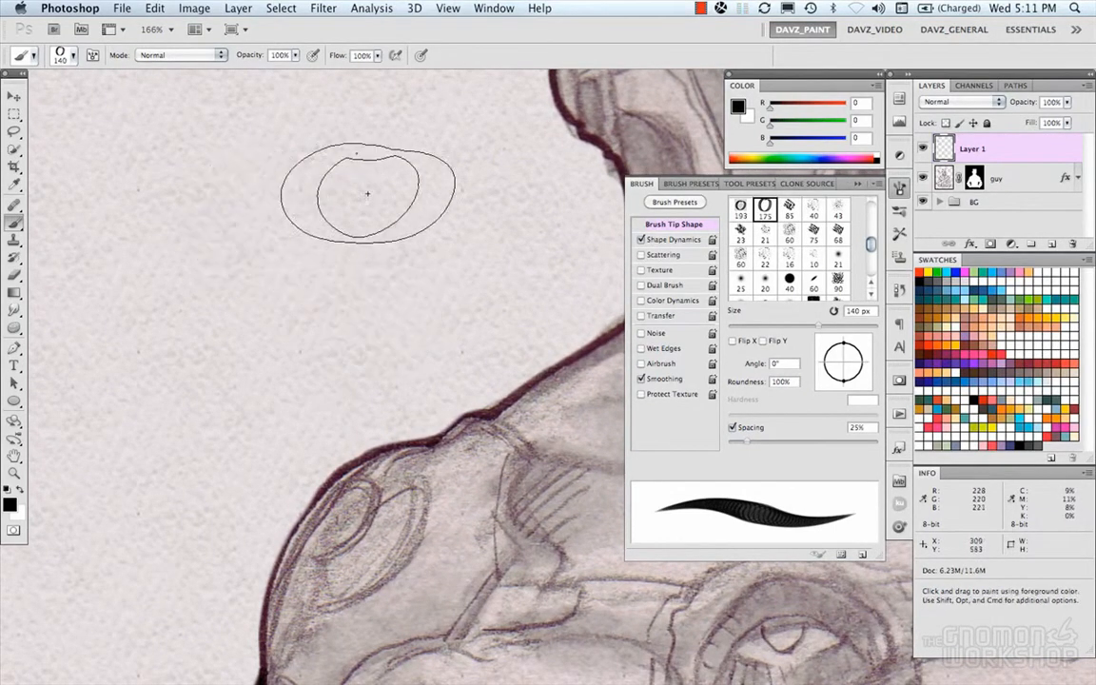
- Reduce the ring brush to 104 px and test pressure-sensitive strokes above the figure's shoulder, undoing each
{"action": "left_click_drag", "start_coordinate": [391, 189], "coordinate": [358, 191]}
{"action": "mouse_move", "coordinate": [347, 121]}
{"action": "left_mouse_down"}
{"action": "mouse_move", "coordinate": [314, 127]}
{"action": "mouse_move", "coordinate": [276, 175]}
{"action": "mouse_move", "coordinate": [276, 207]}
{"action": "mouse_move", "coordinate": [424, 275]}
{"action": "mouse_move", "coordinate": [423, 360]}
{"action": "left_mouse_up"}
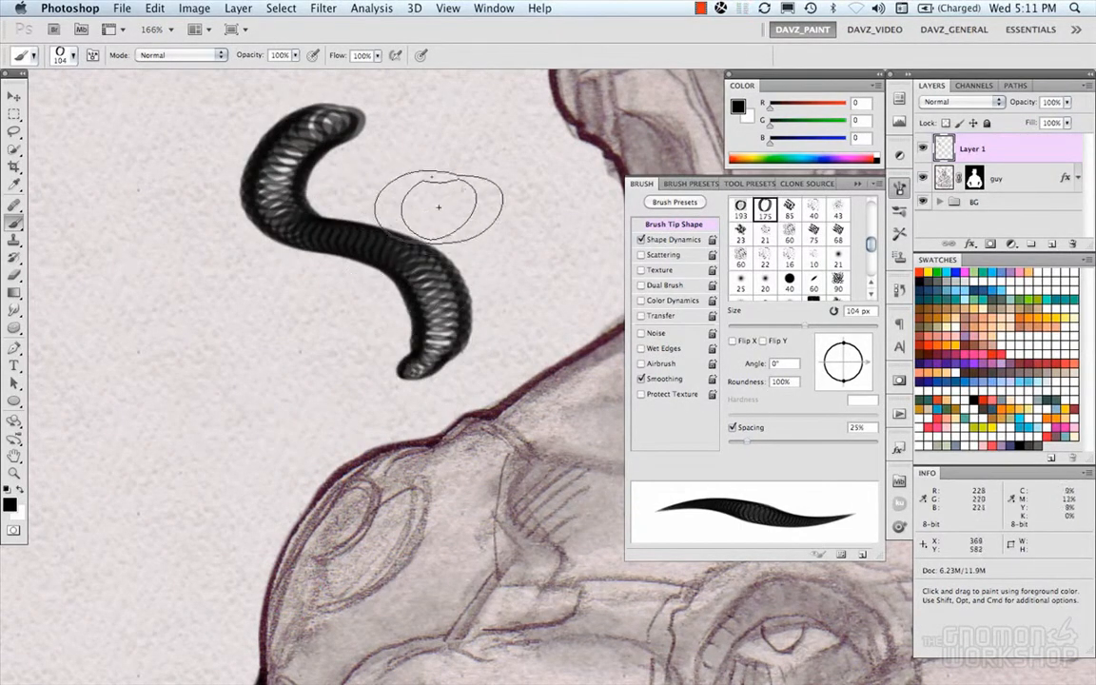
{"action": "key", "text": "super+z"}
{"action": "mouse_move", "coordinate": [382, 139]}
{"action": "left_mouse_down"}
{"action": "mouse_move", "coordinate": [281, 185]}
{"action": "mouse_move", "coordinate": [305, 333]}
{"action": "mouse_move", "coordinate": [392, 381]}
{"action": "left_mouse_up"}
{"action": "key", "text": "super+z"}
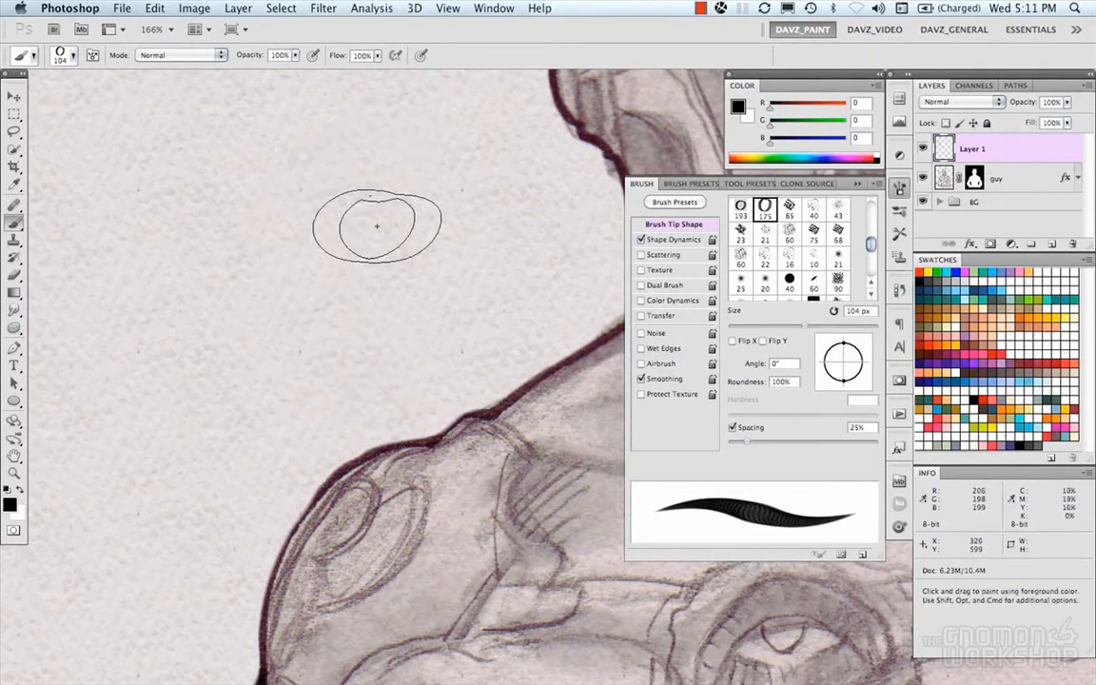
{"action": "mouse_move", "coordinate": [355, 115]}
{"action": "left_mouse_down"}
{"action": "mouse_move", "coordinate": [336, 174]}
{"action": "mouse_move", "coordinate": [326, 309]}
{"action": "left_mouse_up"}
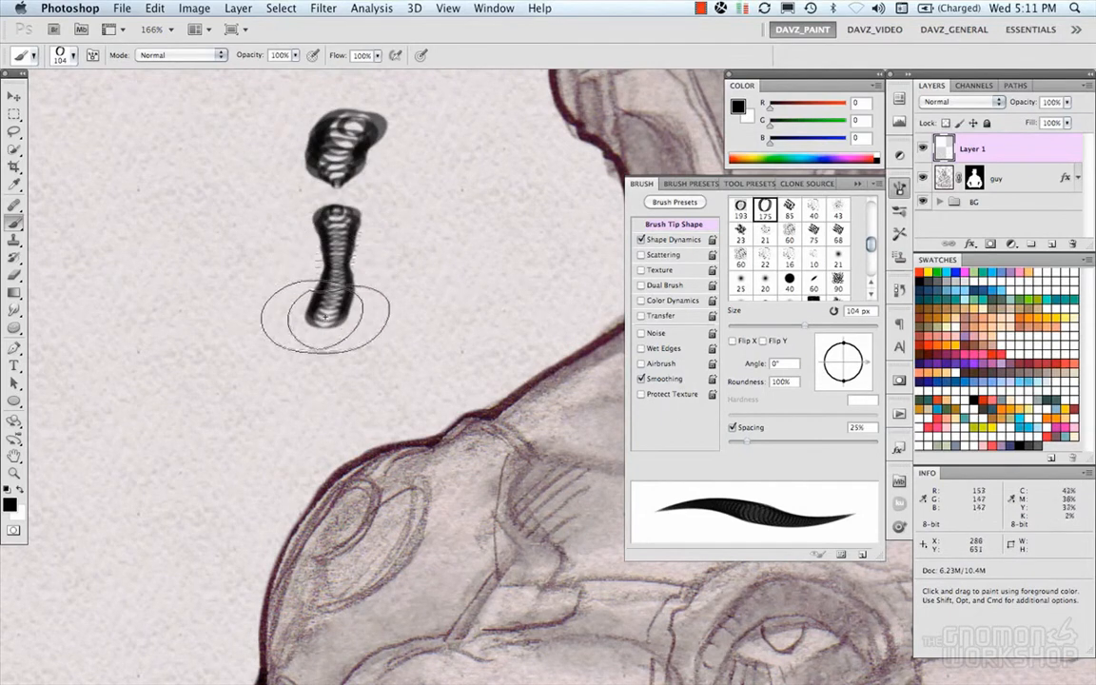
{"action": "key", "text": "super+z"}
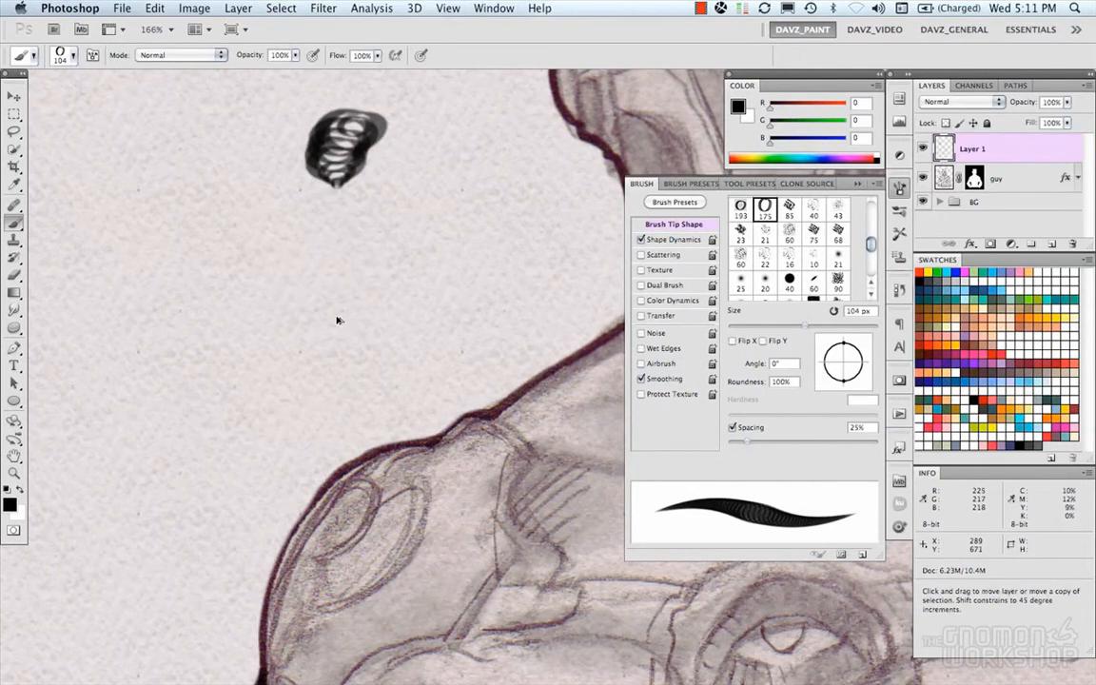
{"action": "key", "text": "super+alt+z"}
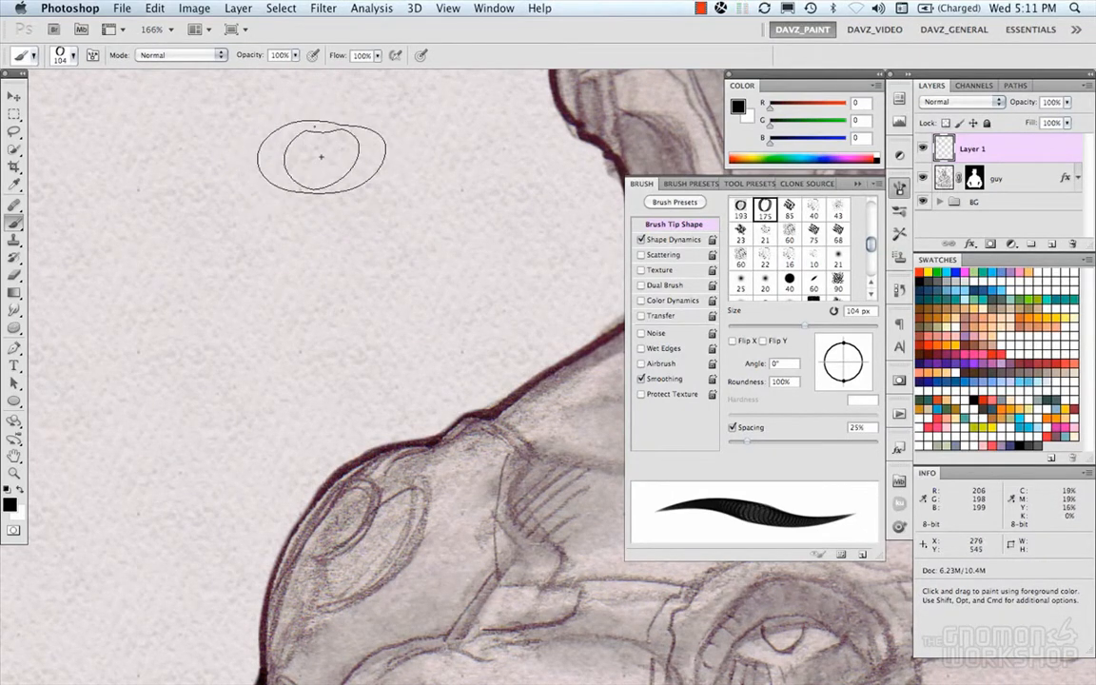
- Turn on Scattering for the ring brush, increase the scatter amount, and set the tip spacing to 37%
{"action": "left_click", "coordinate": [663, 255]}
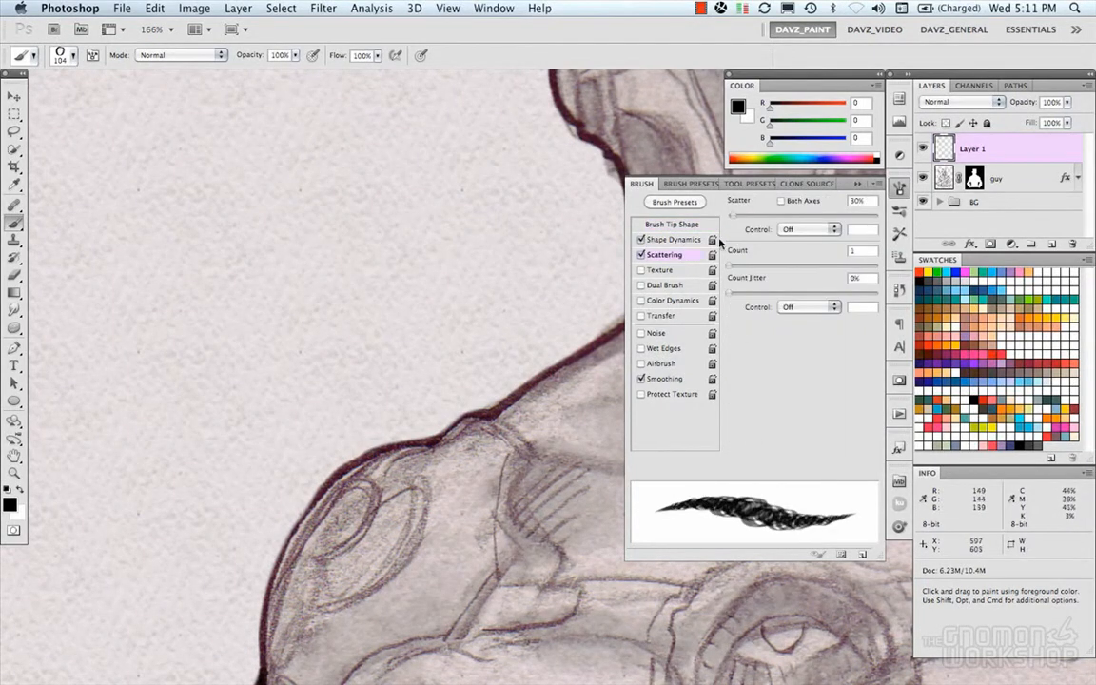
{"action": "left_click_drag", "start_coordinate": [744, 218], "coordinate": [740, 218]}
{"action": "left_click", "coordinate": [685, 241]}
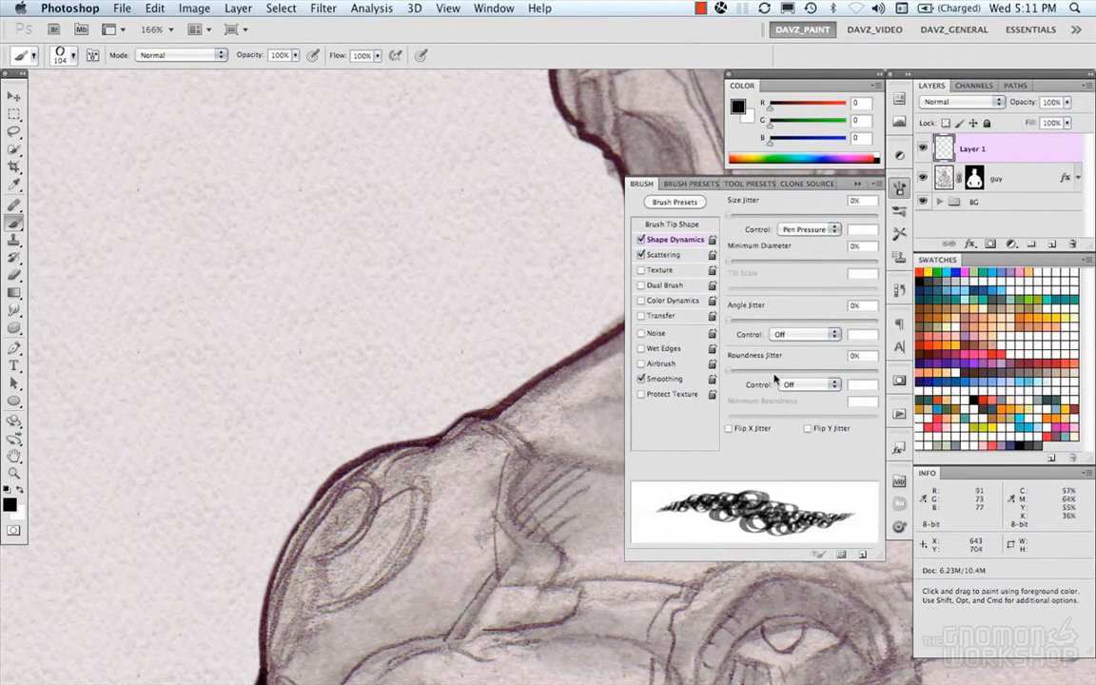
{"action": "left_click", "coordinate": [689, 225]}
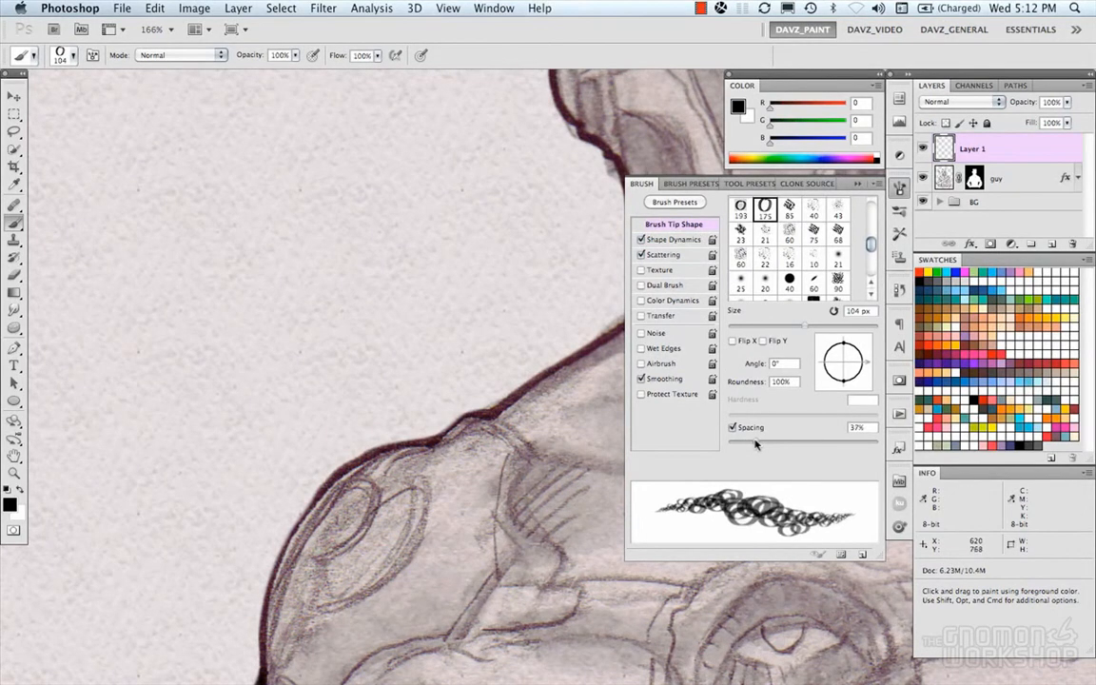
- Turn on Texture for the ring brush and look through the available texture patterns
{"action": "left_click", "coordinate": [660, 271]}
{"action": "left_click", "coordinate": [774, 223]}
{"action": "left_click", "coordinate": [778, 277]}
{"action": "left_click", "coordinate": [778, 260]}
{"action": "left_click_drag", "start_coordinate": [817, 285], "coordinate": [818, 279]}
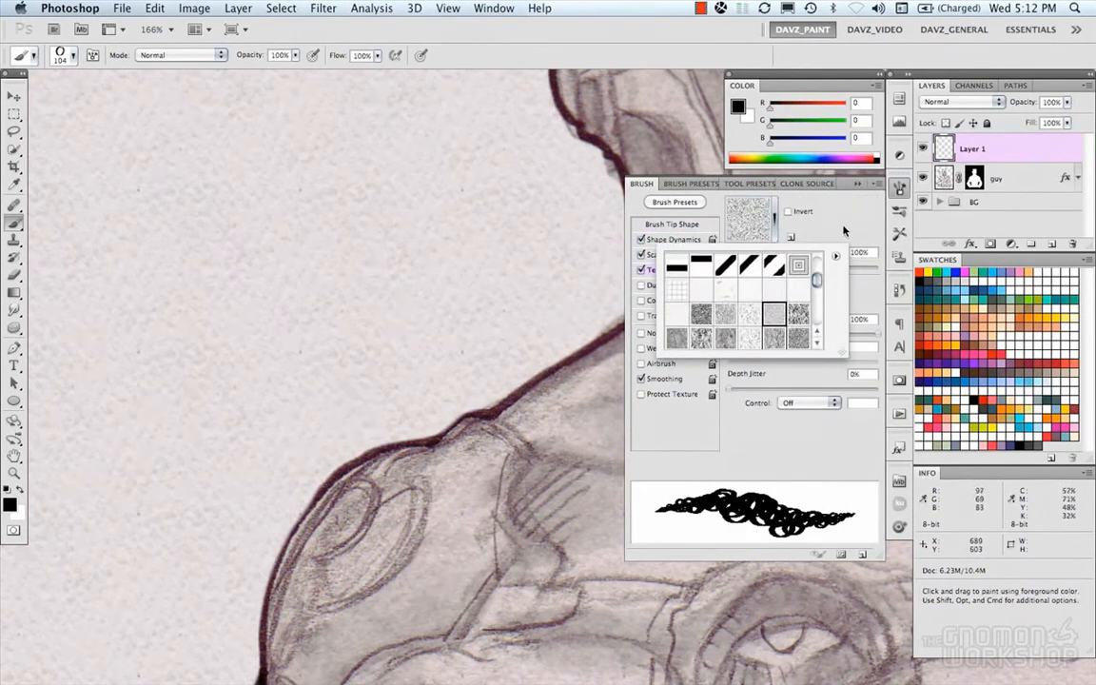
{"action": "left_click", "coordinate": [842, 237]}
- Set the brush texture's mode to Darken and its scale to 82%
{"action": "left_click", "coordinate": [789, 301]}
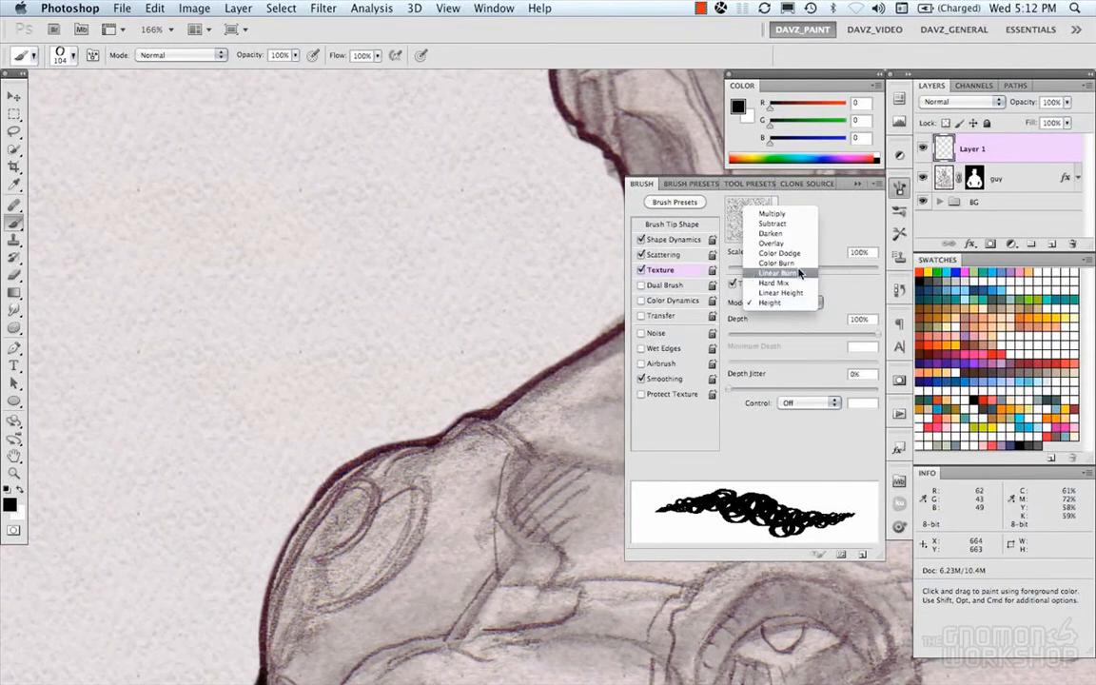
{"action": "left_click", "coordinate": [788, 234]}
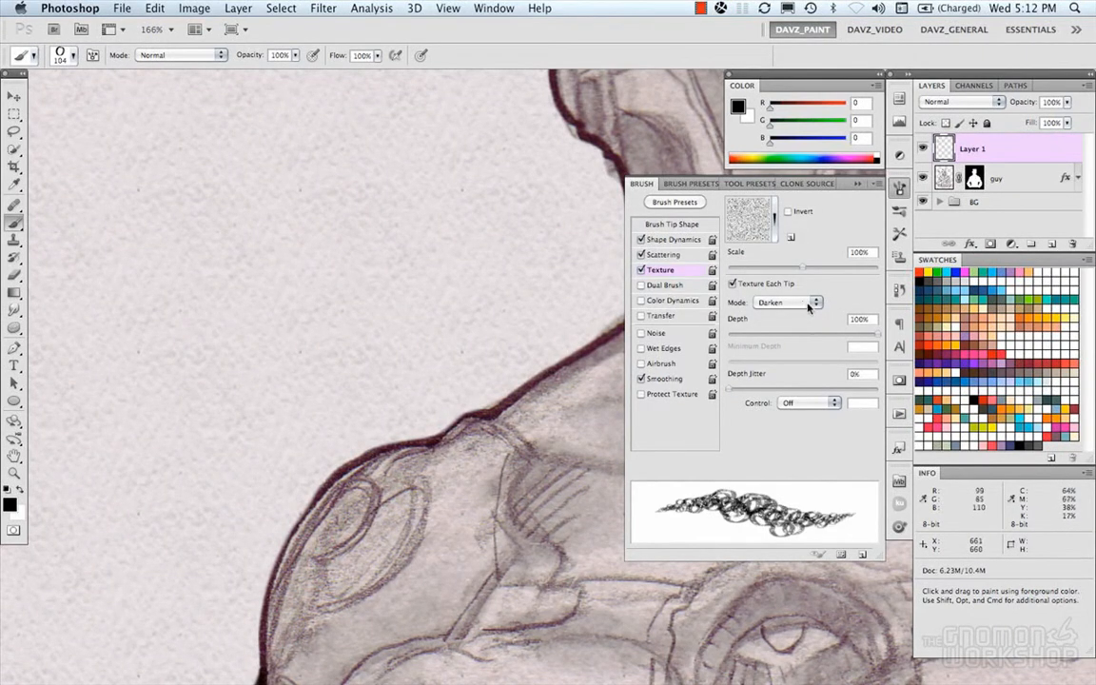
{"action": "left_click_drag", "start_coordinate": [802, 271], "coordinate": [766, 272]}
{"action": "left_click_drag", "start_coordinate": [867, 335], "coordinate": [865, 332]}
{"action": "left_click_drag", "start_coordinate": [766, 271], "coordinate": [788, 271]}
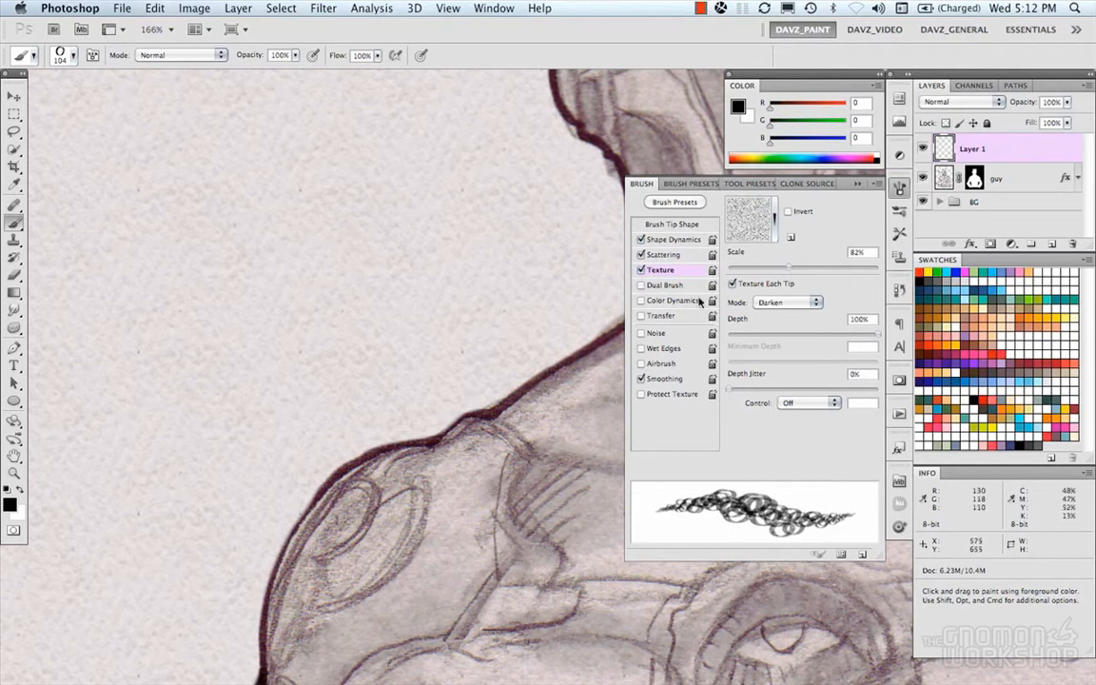
- Turn on Wet Edges and Transfer, with opacity jitter 12%, Pen Pressure control, minimum 57% and flow jitter 49%
{"action": "left_click", "coordinate": [642, 348]}
{"action": "left_click", "coordinate": [662, 315]}
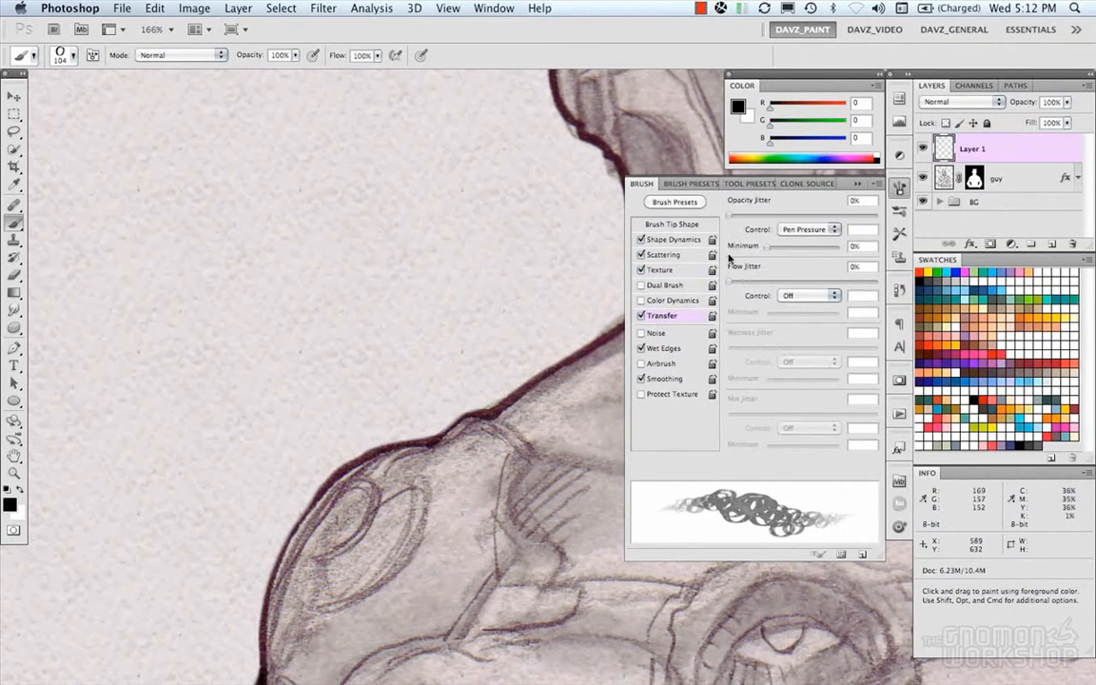
{"action": "mouse_move", "coordinate": [732, 218]}
{"action": "left_mouse_down"}
{"action": "mouse_move", "coordinate": [834, 215]}
{"action": "mouse_move", "coordinate": [747, 213]}
{"action": "left_mouse_up"}
{"action": "left_click", "coordinate": [813, 231]}
{"action": "left_click", "coordinate": [805, 227]}
- Try a wavy stroke and a closed loop with the scattered, textured ring brush, undoing each
{"action": "mouse_move", "coordinate": [247, 185]}
{"action": "left_mouse_down"}
{"action": "mouse_move", "coordinate": [305, 318]}
{"action": "mouse_move", "coordinate": [278, 476]}
{"action": "mouse_move", "coordinate": [285, 466]}
{"action": "left_mouse_up"}
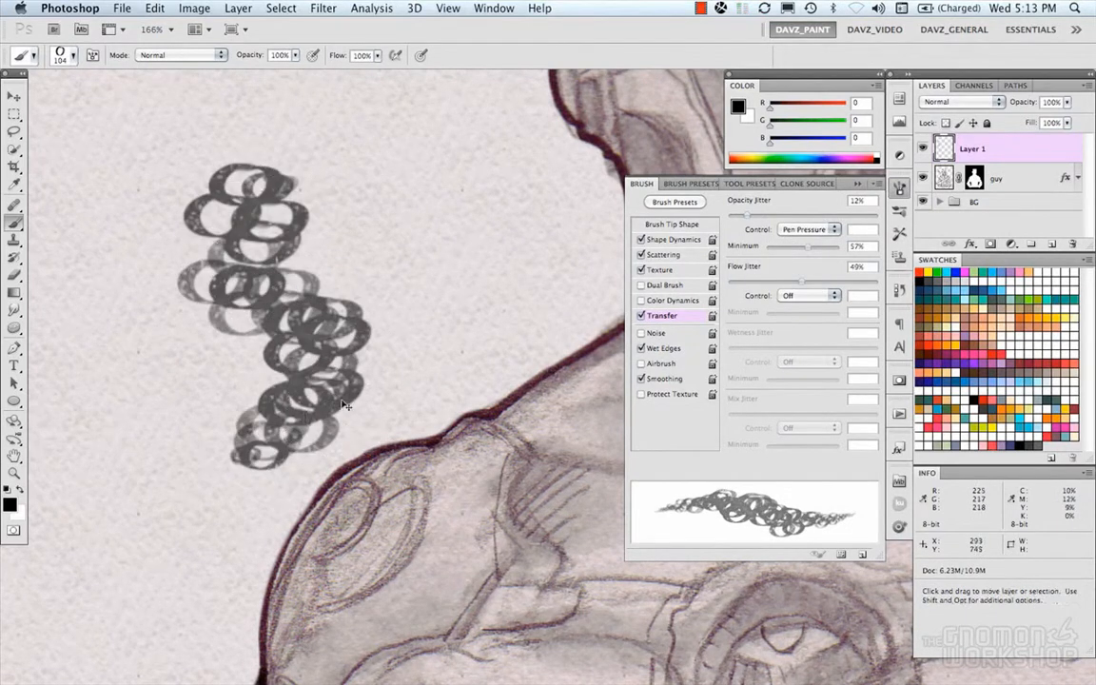
{"action": "key", "text": "super+z"}
{"action": "mouse_move", "coordinate": [288, 161]}
{"action": "left_mouse_down"}
{"action": "mouse_move", "coordinate": [396, 357]}
{"action": "mouse_move", "coordinate": [294, 306]}
{"action": "left_mouse_up"}
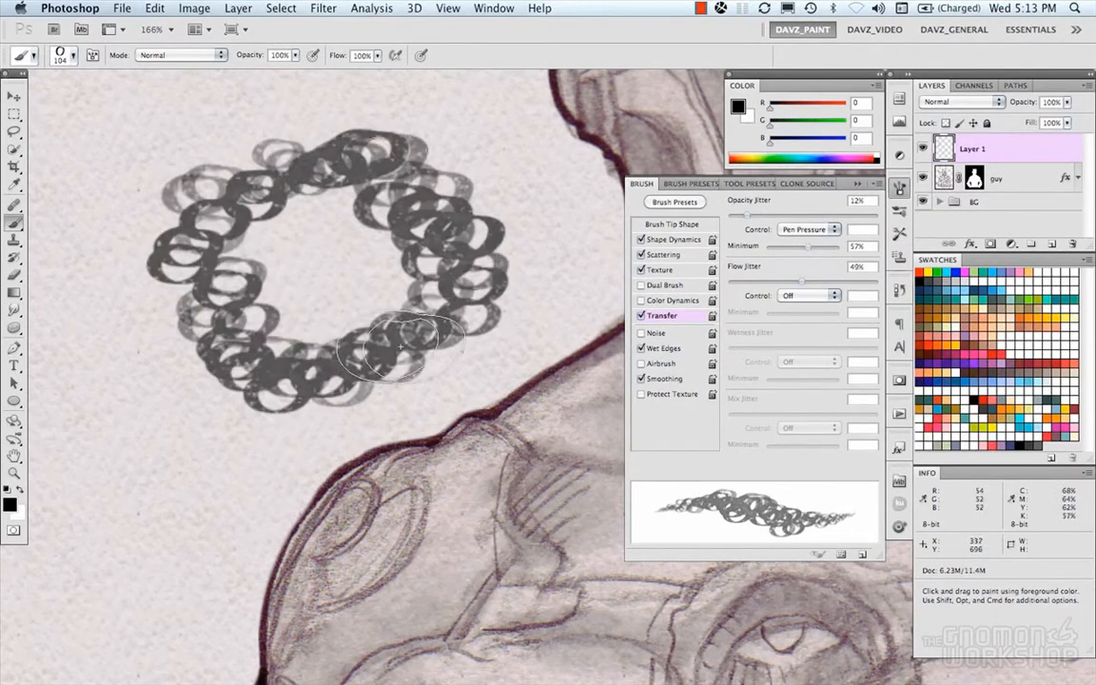
{"action": "key", "text": "super+z"}
- Paint a wreath-like loop of overlapping rings in the empty area above the figure's shoulder
{"action": "mouse_move", "coordinate": [406, 205]}
{"action": "left_mouse_down"}
{"action": "mouse_move", "coordinate": [438, 328]}
{"action": "mouse_move", "coordinate": [455, 294]}
{"action": "left_mouse_up"}
{"action": "mouse_move", "coordinate": [386, 232]}
{"action": "left_mouse_down"}
{"action": "mouse_move", "coordinate": [257, 183]}
{"action": "mouse_move", "coordinate": [351, 377]}
{"action": "mouse_move", "coordinate": [390, 176]}
{"action": "left_mouse_up"}
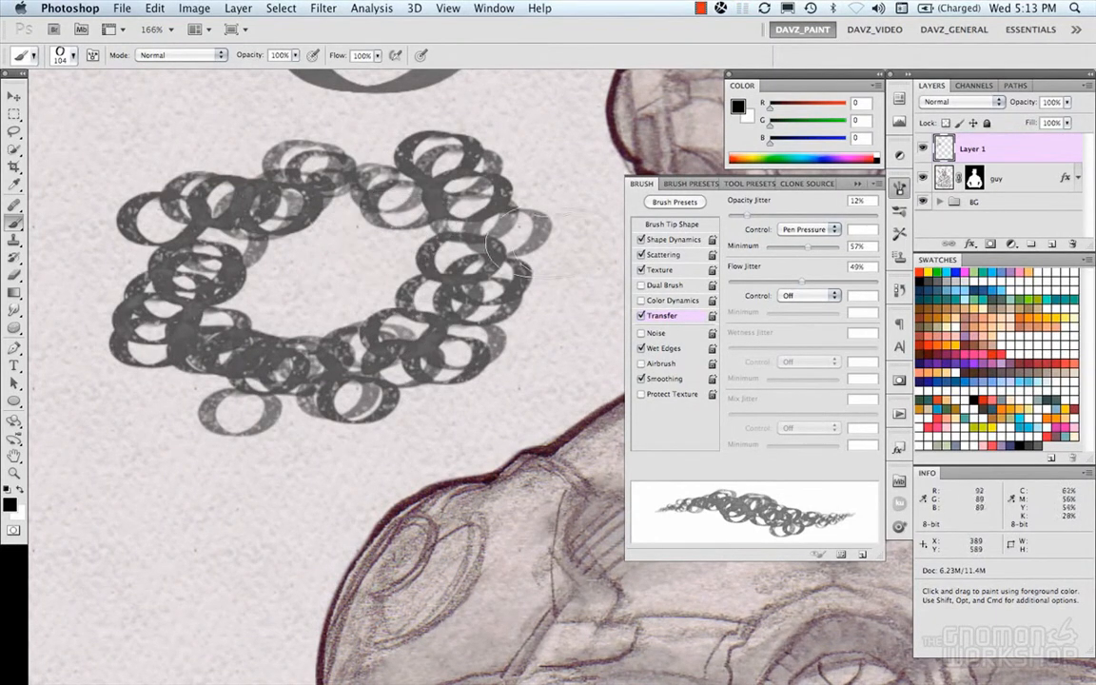
- Rename the 175 px ring brush preset as "rename"
{"action": "left_click", "coordinate": [698, 186]}
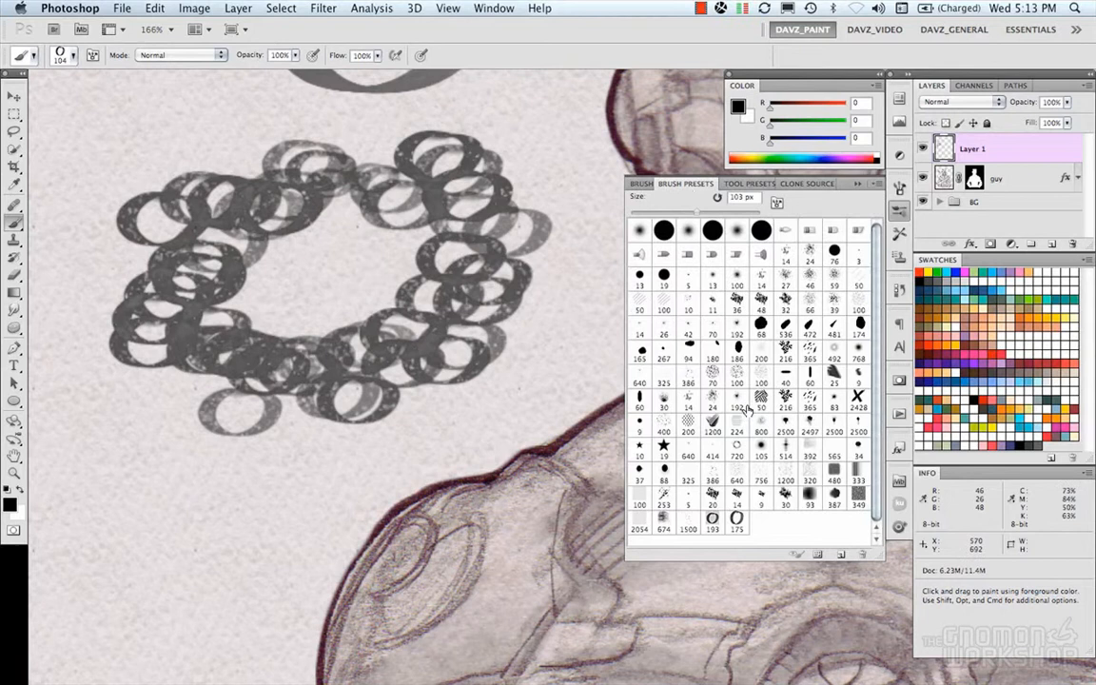
{"action": "double_click", "coordinate": [738, 521]}
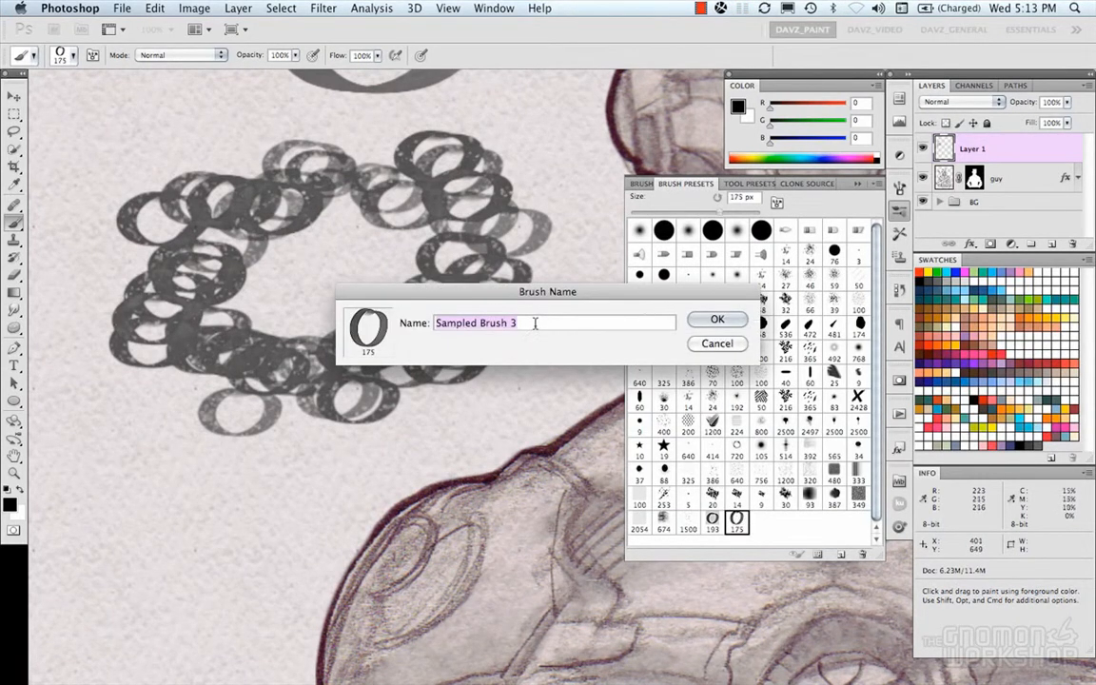
{"action": "type", "text": "rename"}
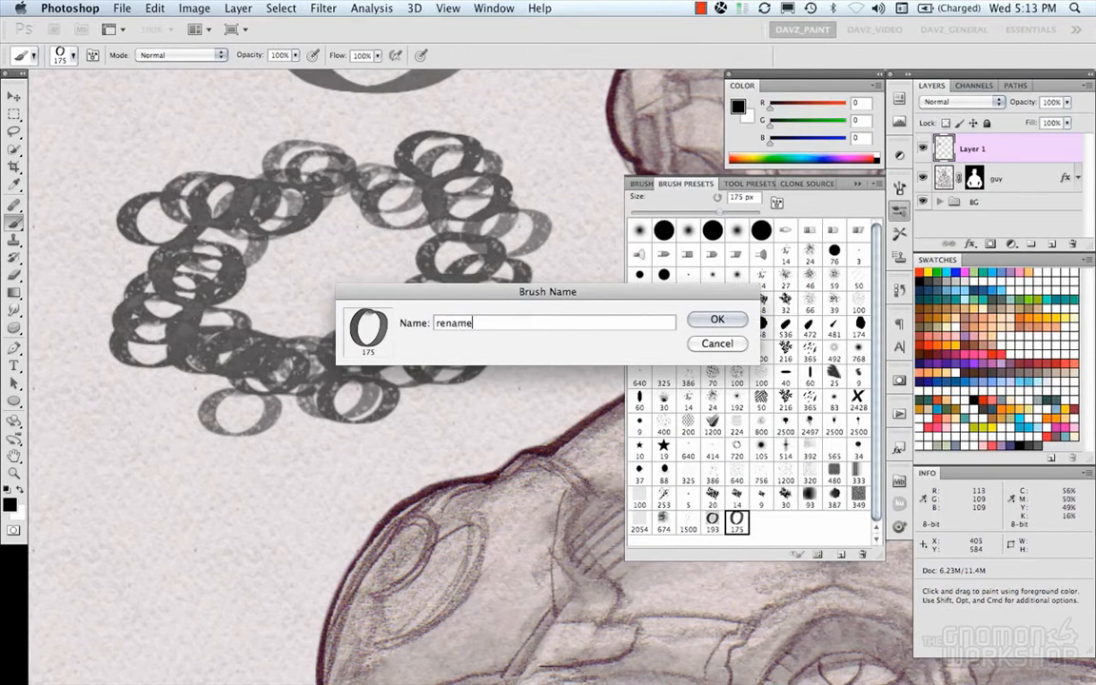
{"action": "left_click", "coordinate": [718, 321]}
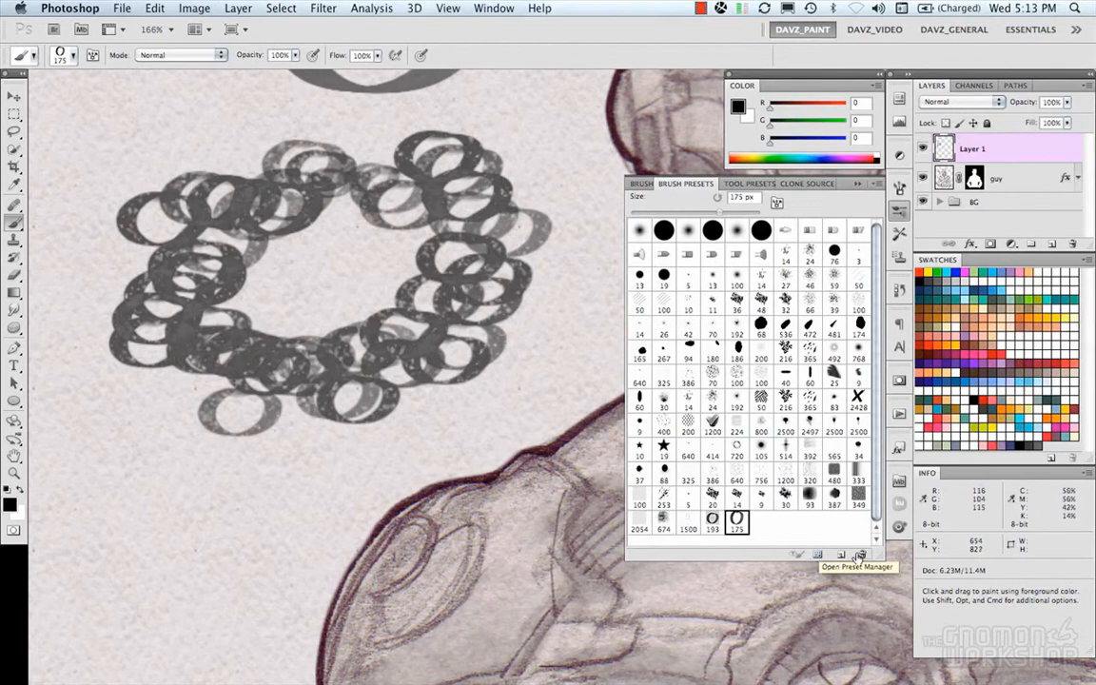
- Delete the 193 px ring preset from the brush presets
{"action": "left_click", "coordinate": [714, 524]}
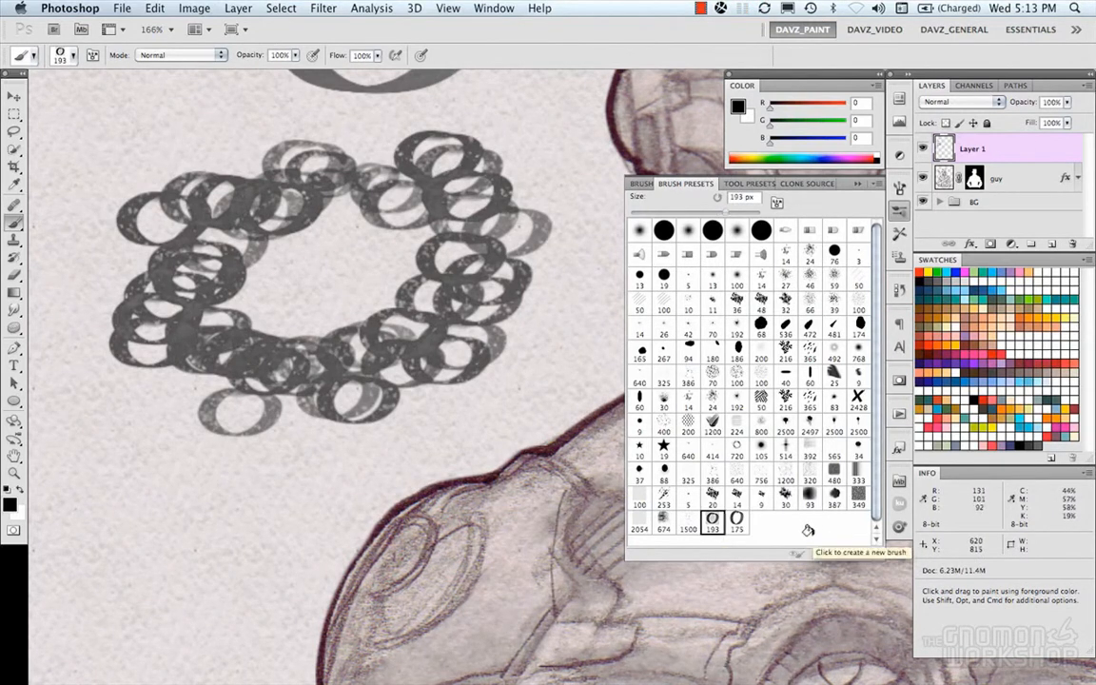
{"action": "left_click", "coordinate": [863, 550]}
{"action": "key", "text": "Return"}
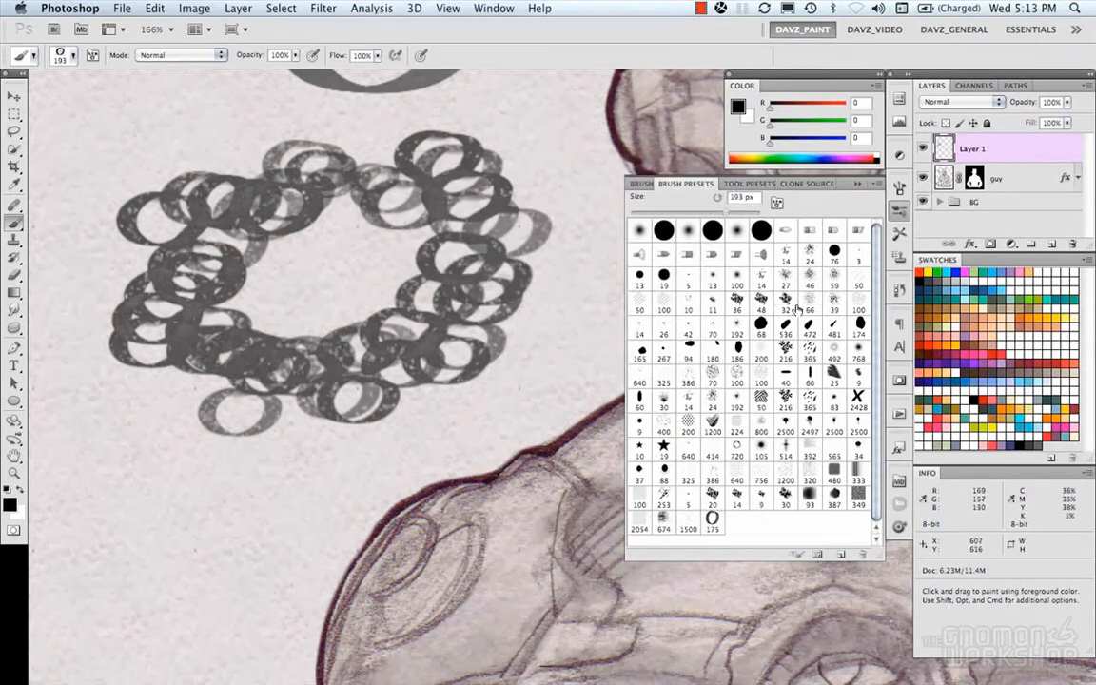